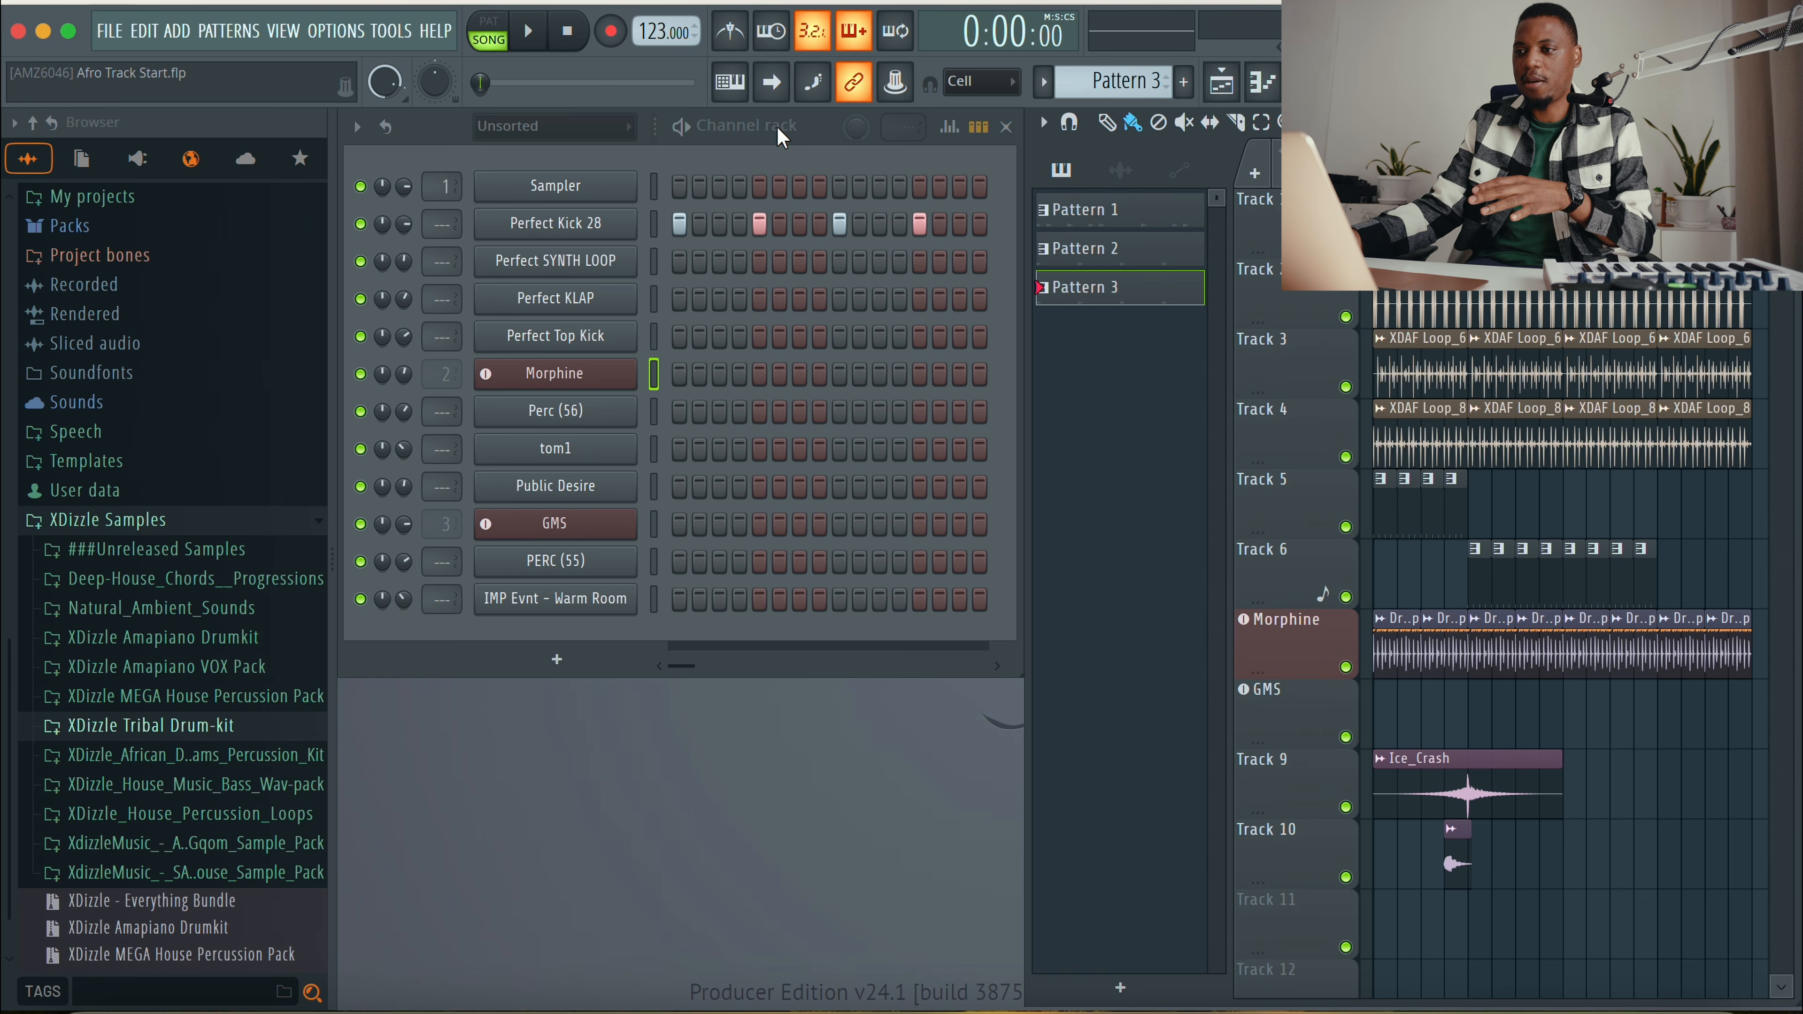
# Step: Open the playlist and play the arrangement from the start to listen to the existing track
pyautogui.click(820, 146)
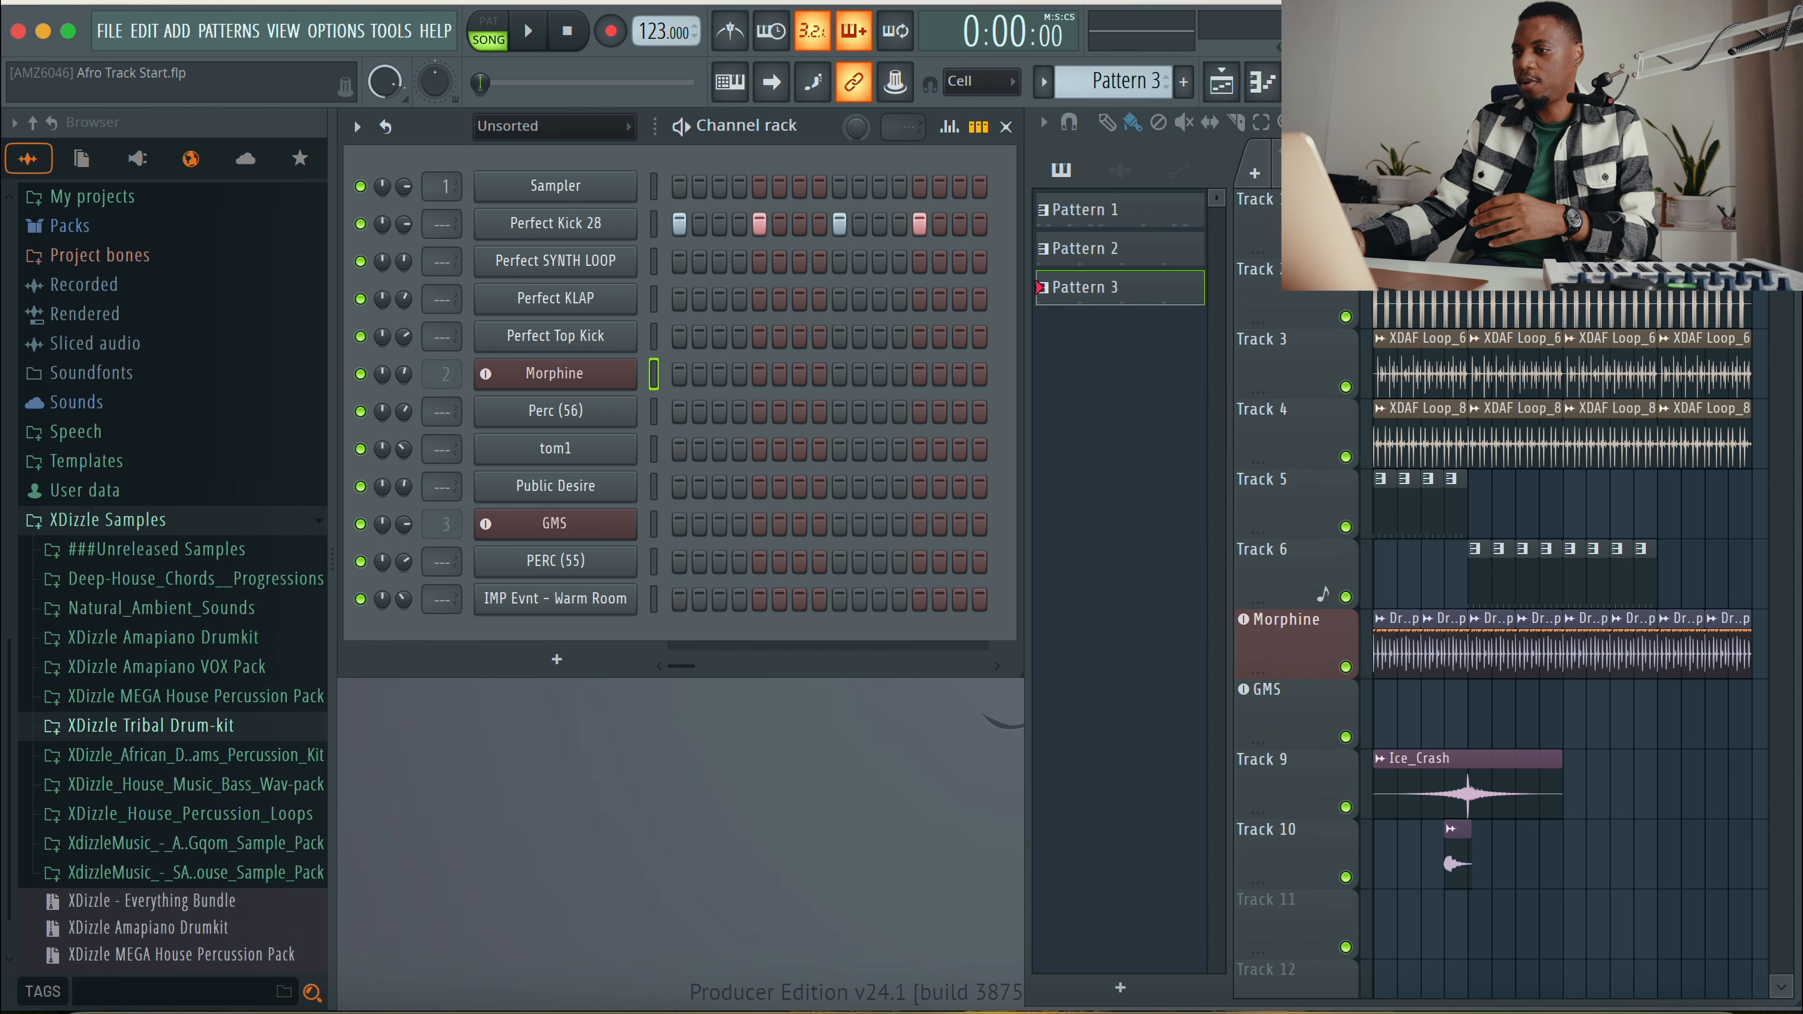
pyautogui.press('F5')
pyautogui.press('Return')
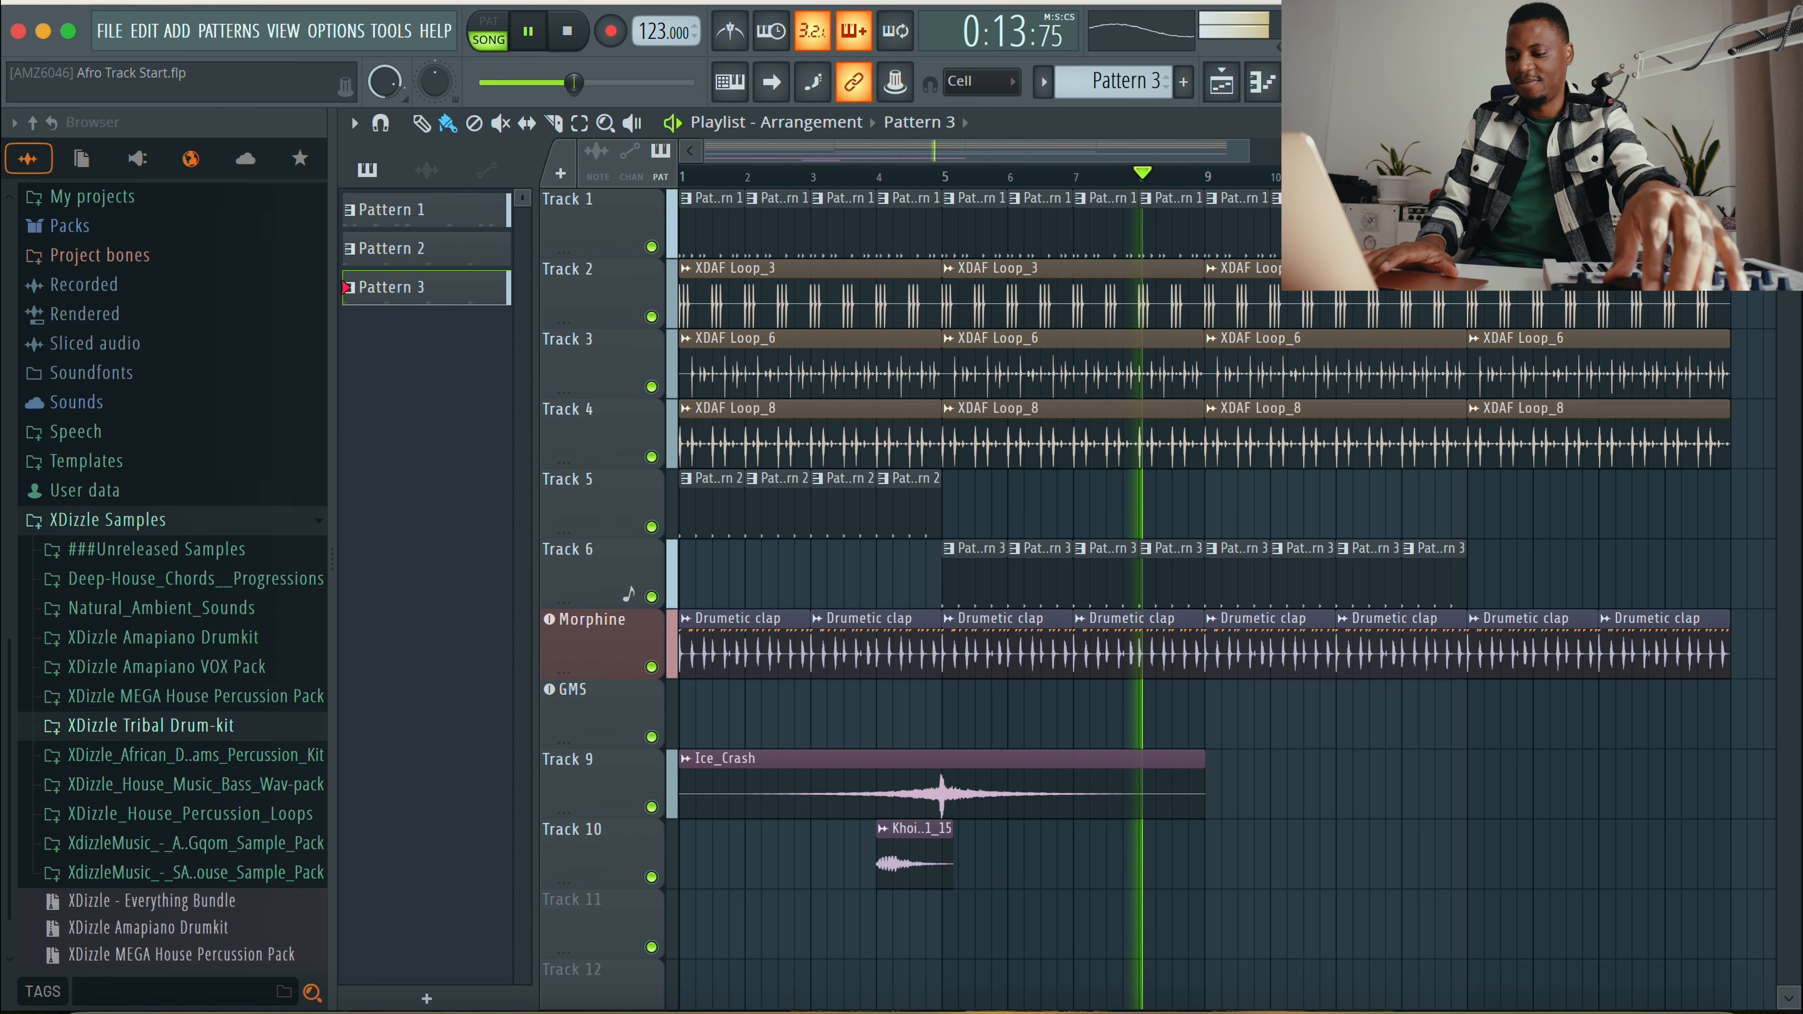
pyautogui.press('space')
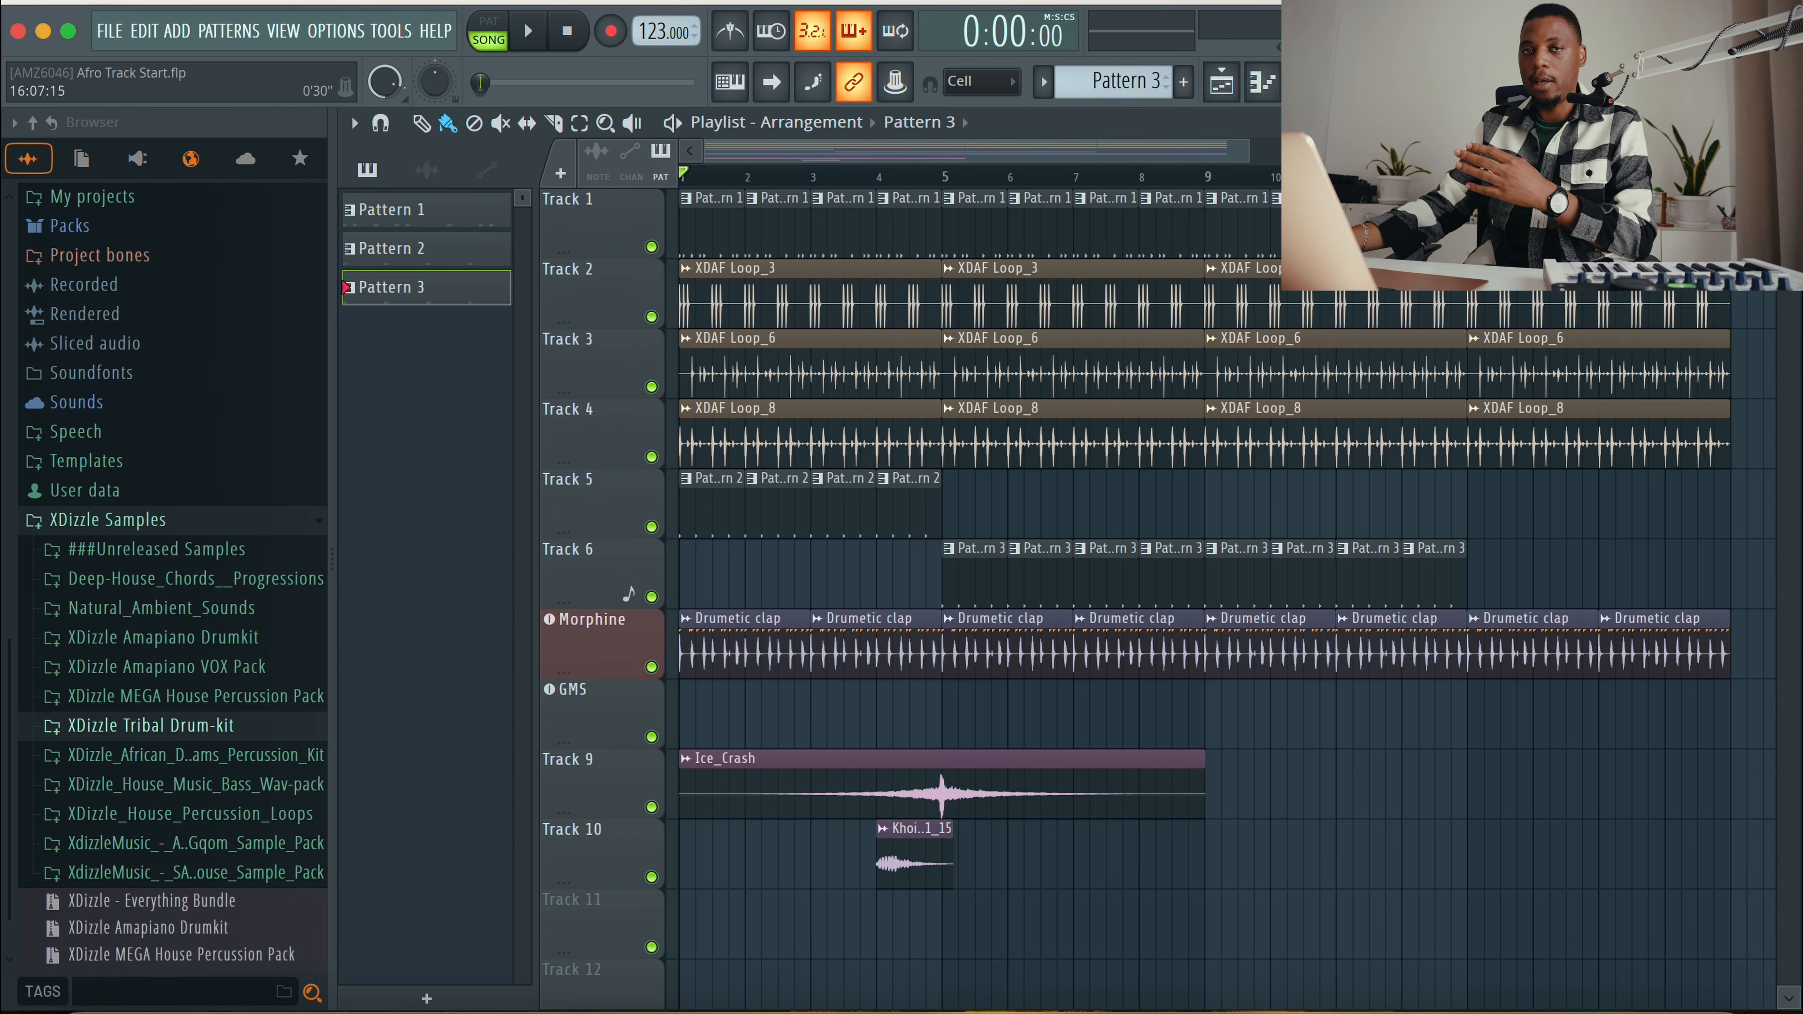
# Step: Open the Morphine synthesizer from the channel rack to inspect its sound, then close it
pyautogui.press('F6')
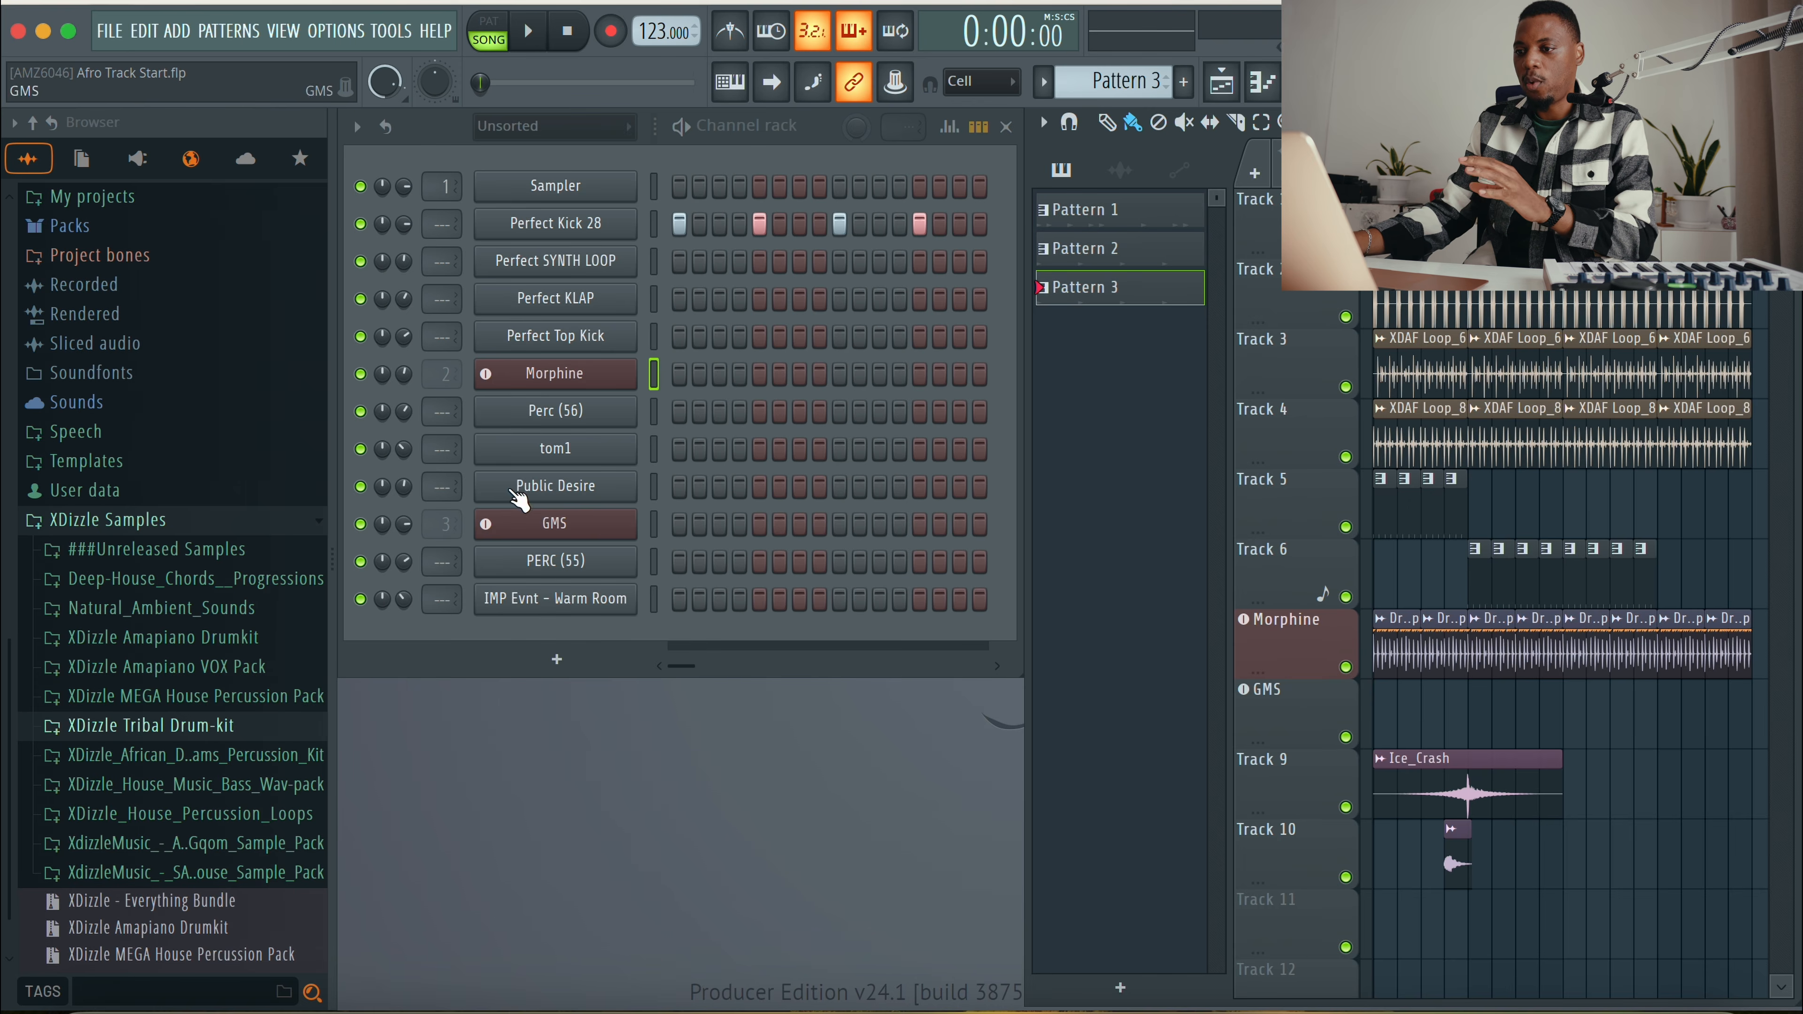
pyautogui.click(555, 373)
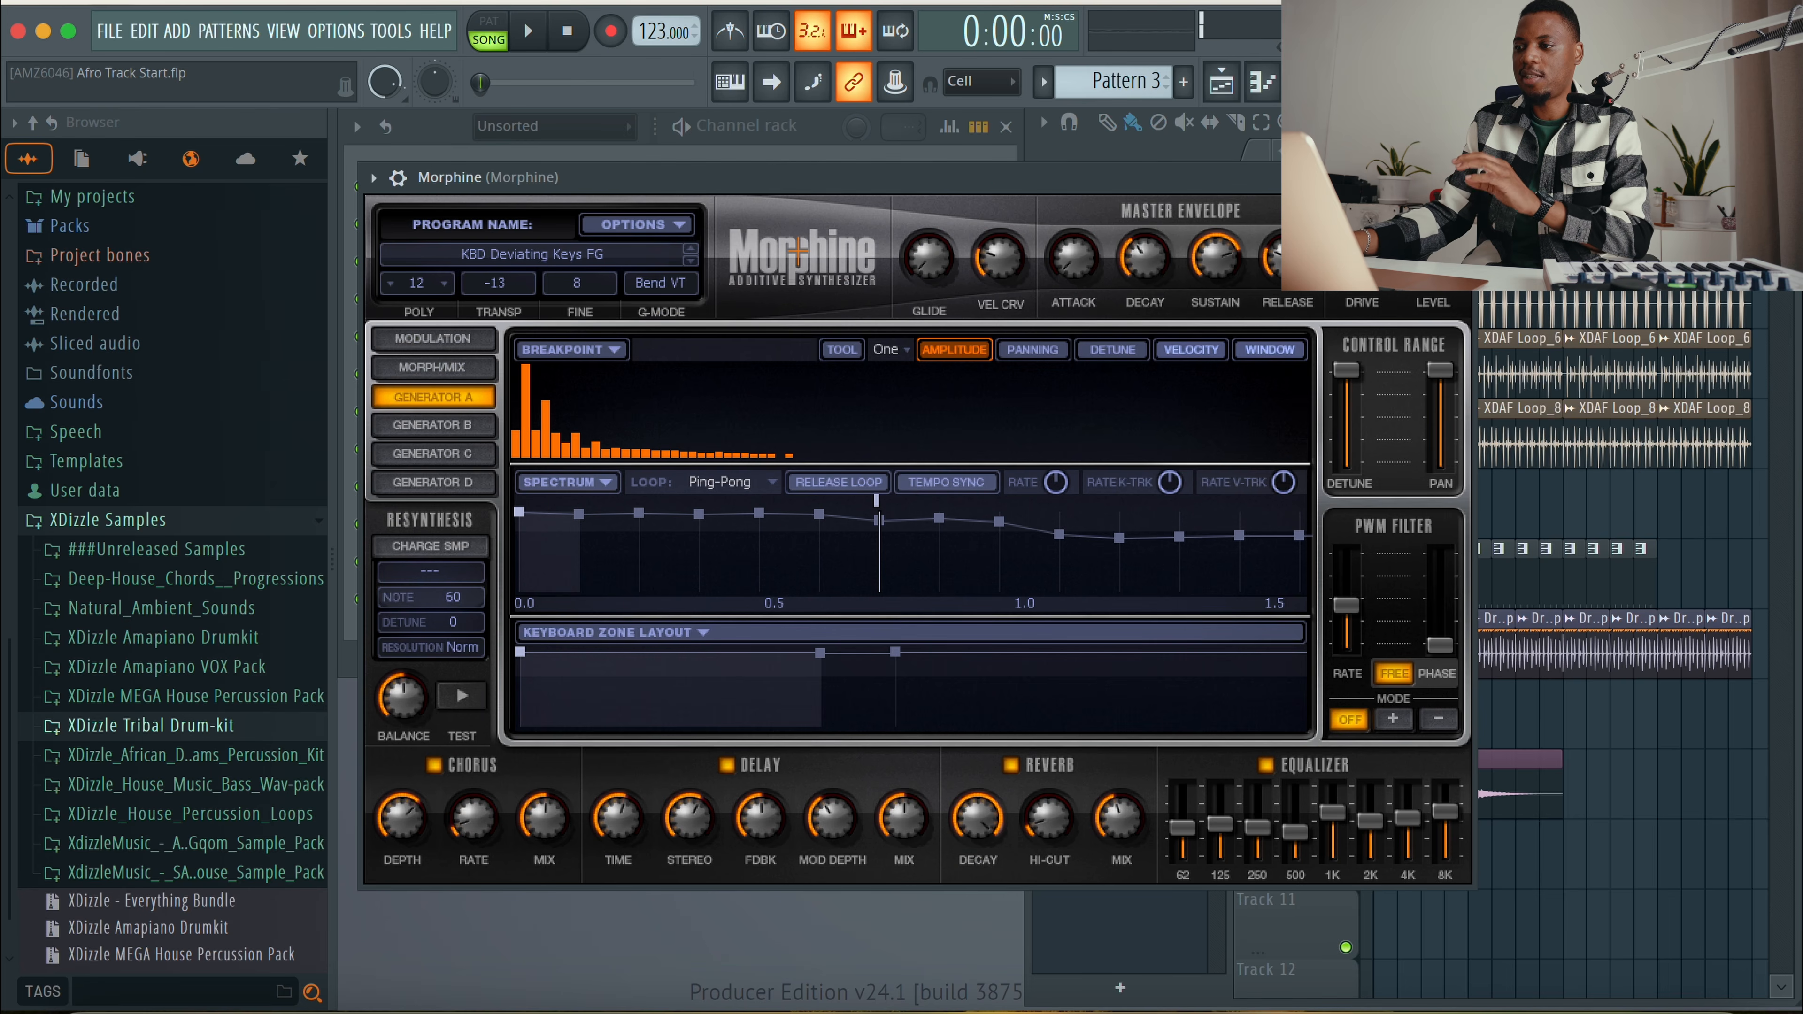
pyautogui.click(1460, 178)
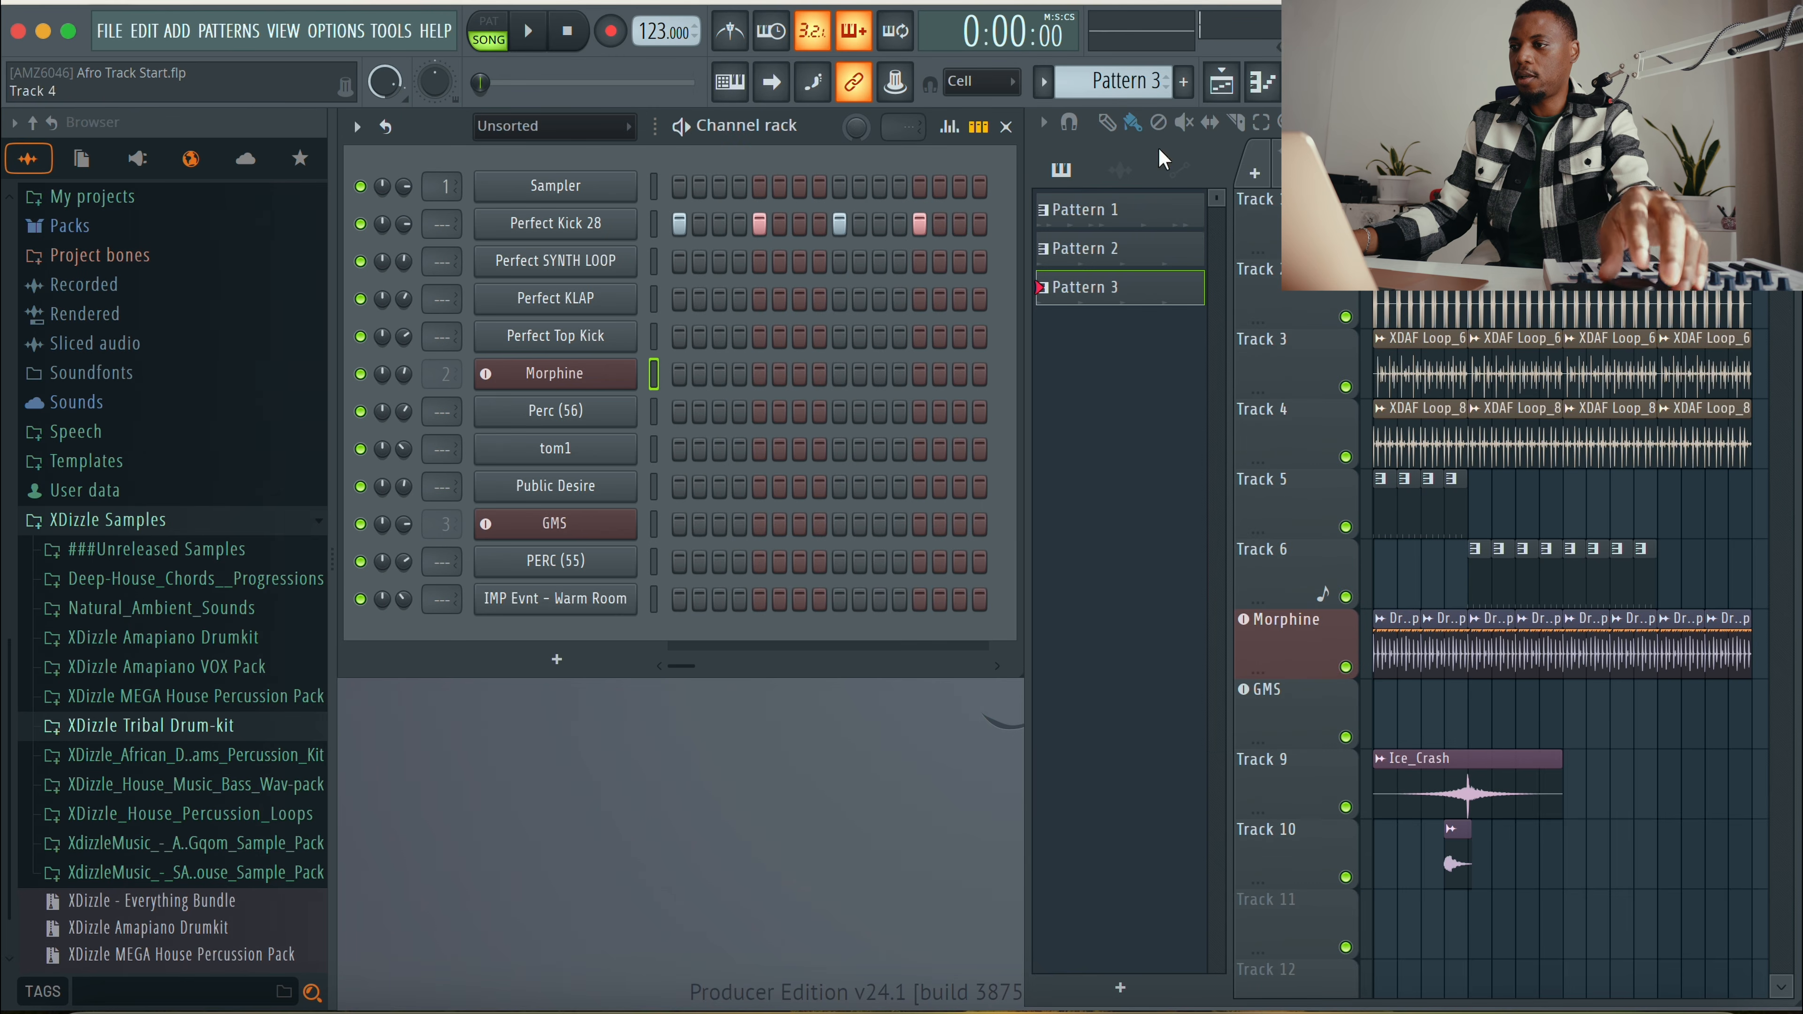
# Step: Switch to a new Pattern 4 and place a one-bar clip of it at the start of Track 11
pyautogui.scroll(1, 1139, 89)
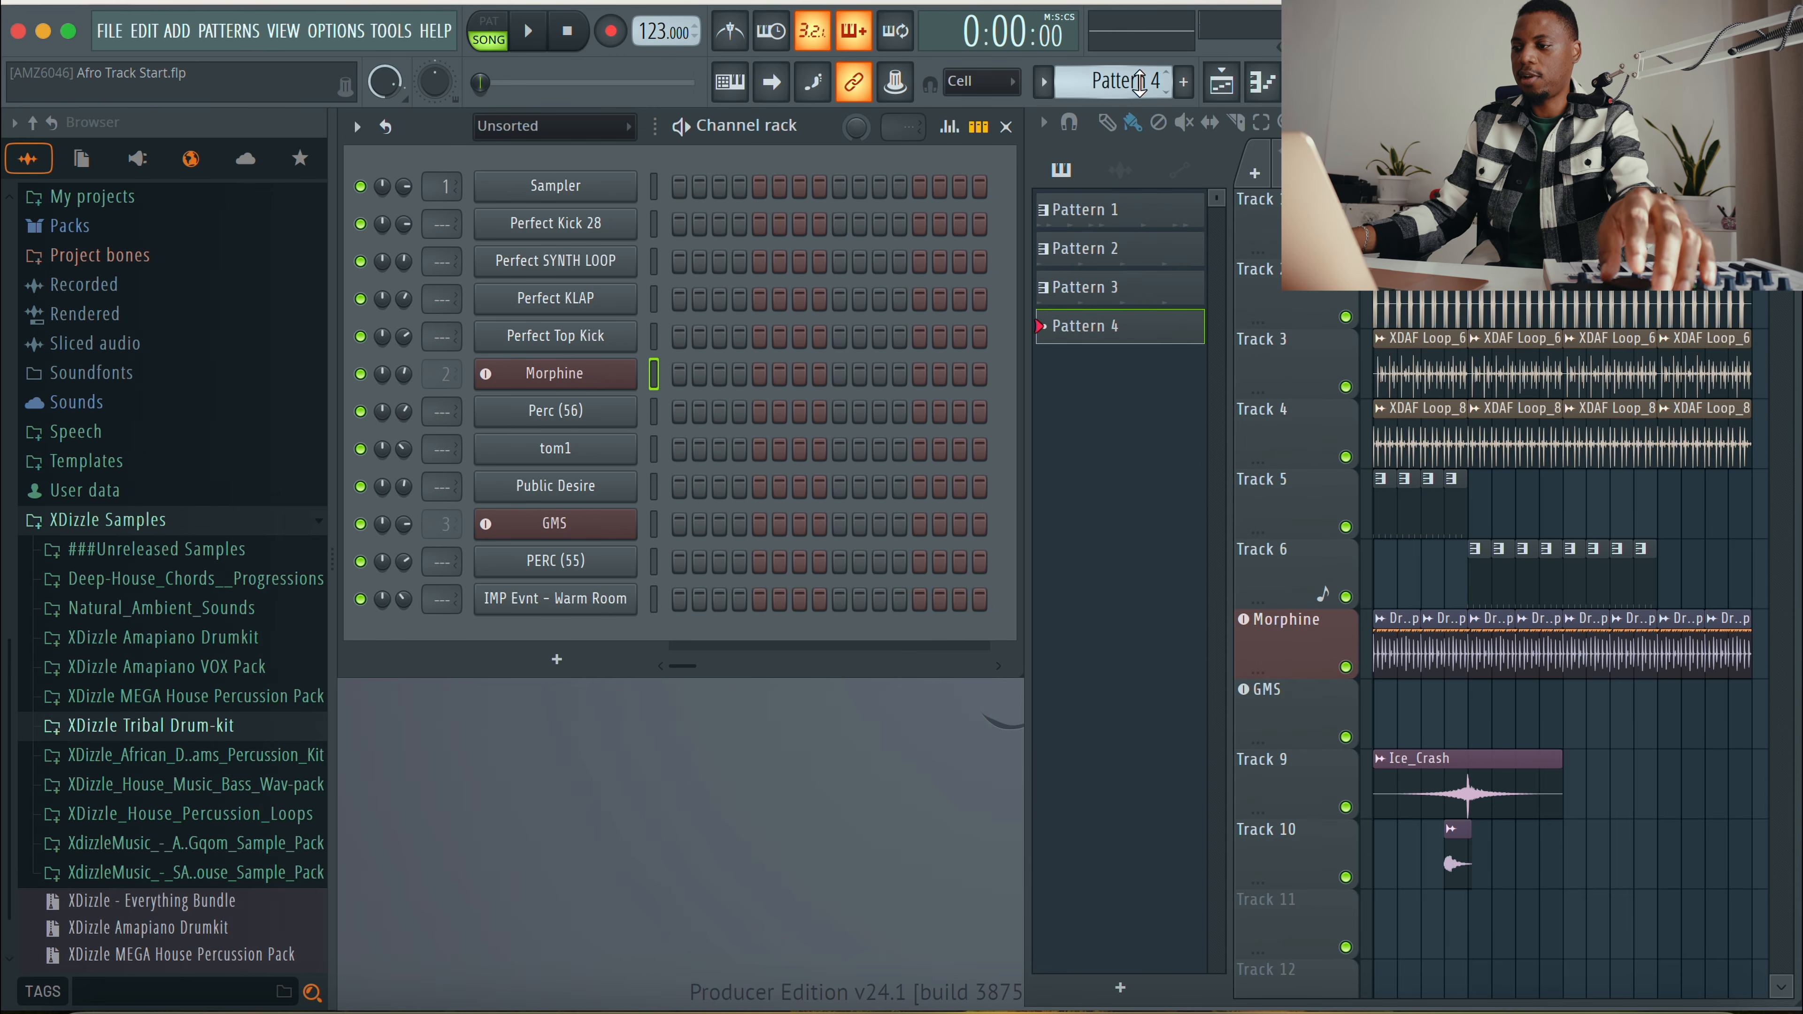
pyautogui.click(1384, 928)
pyautogui.moveTo(1399, 931); pyautogui.dragTo(1465, 934)
pyautogui.scroll(-9, 1489, 653)
pyautogui.scroll(3, 1489, 652)
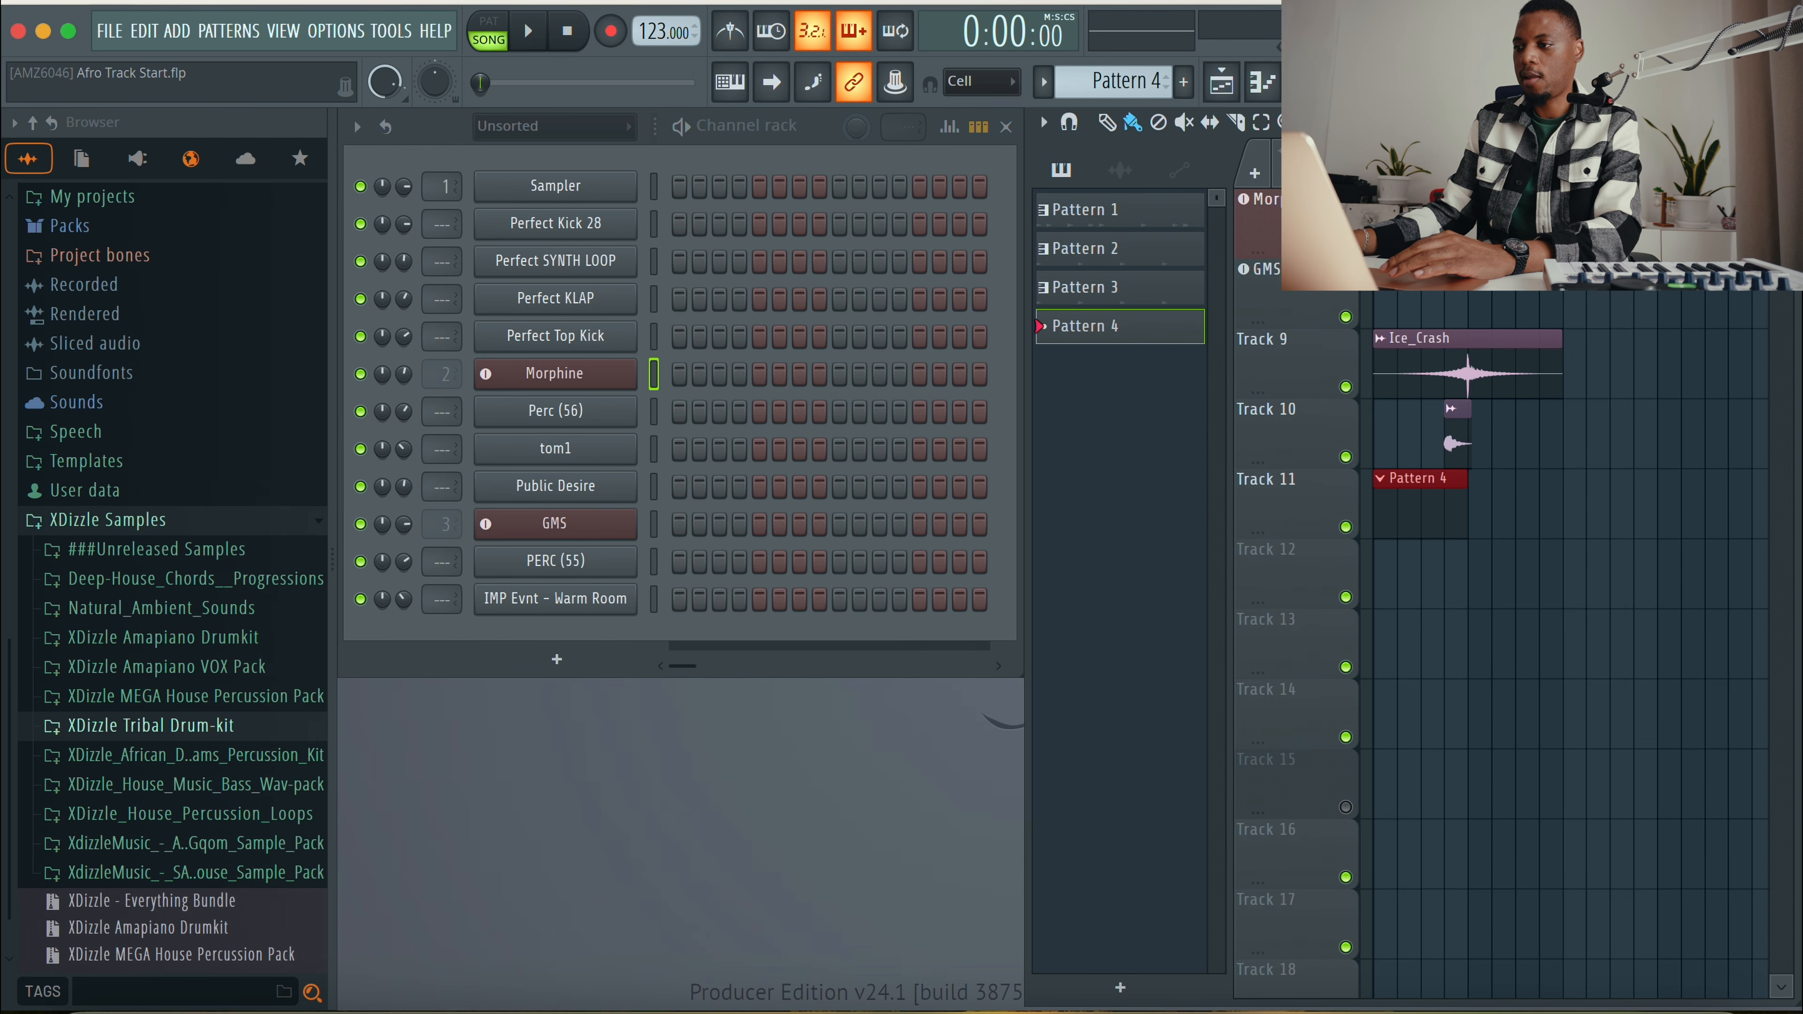
# Step: Open the Morphine piano roll for Pattern 4 and launch the Generate chord progression tool
pyautogui.rightClick(659, 393)
pyautogui.click(693, 378)
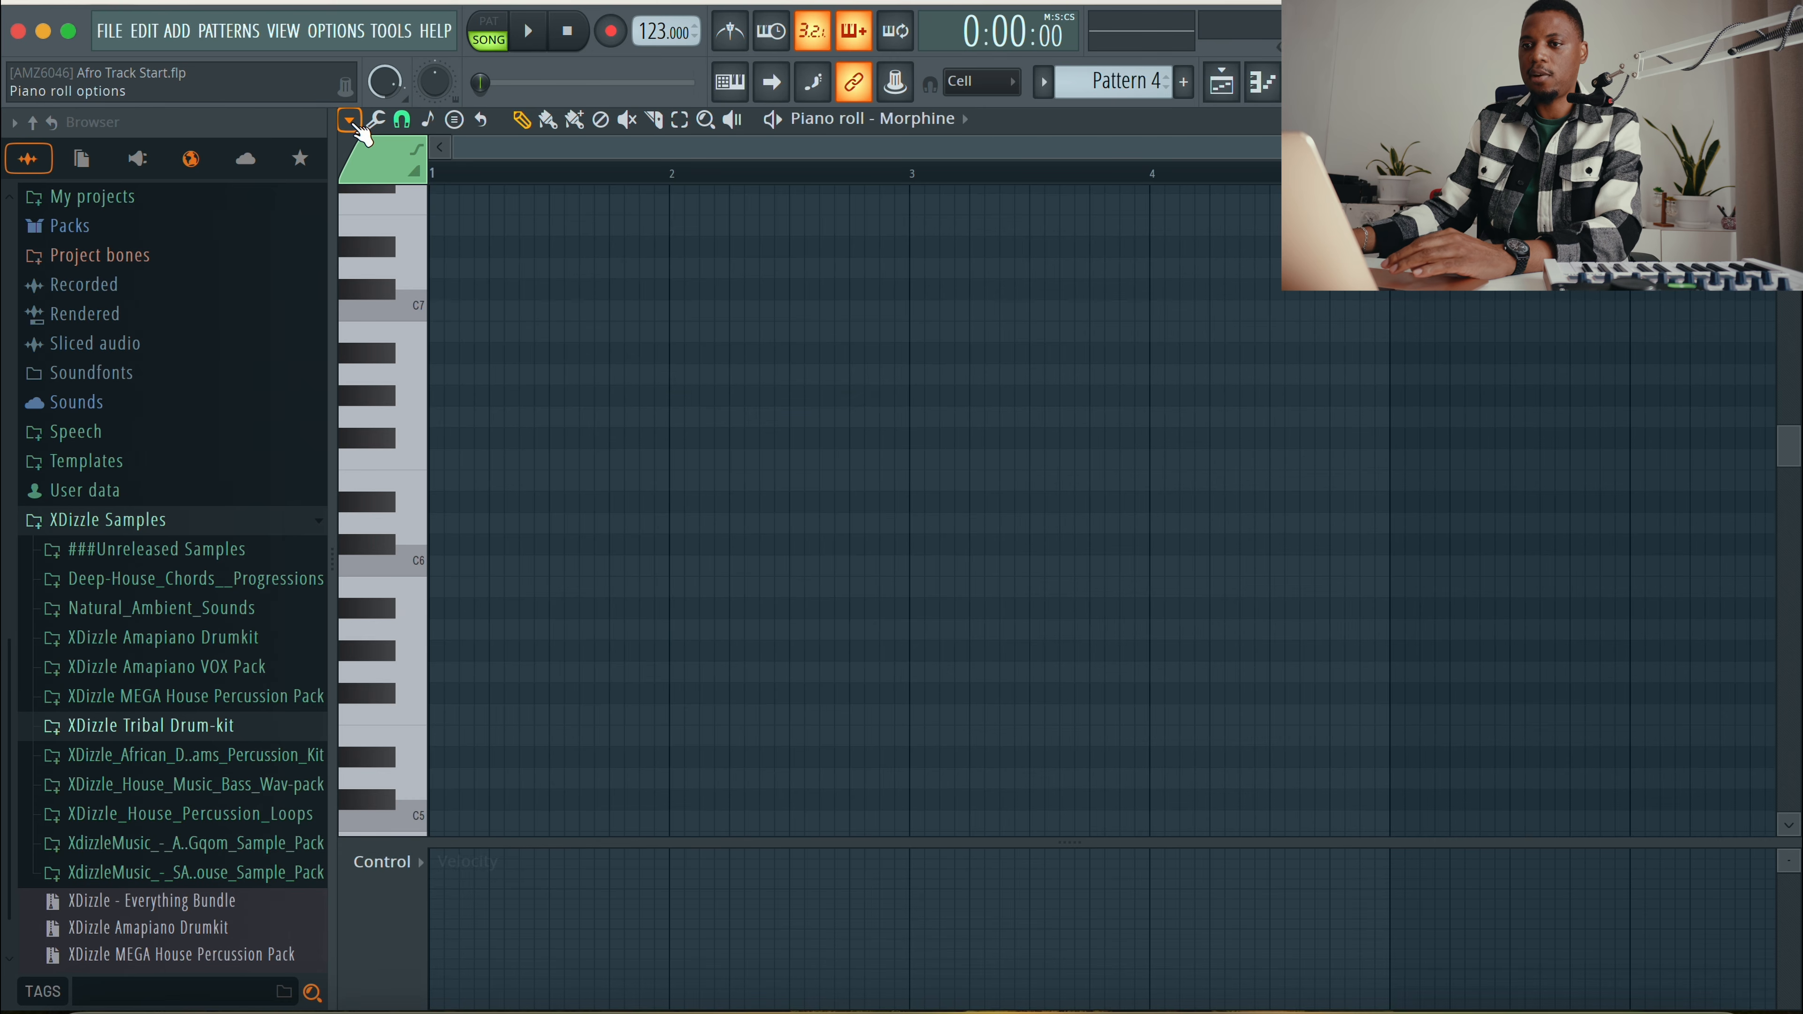
pyautogui.click(349, 122)
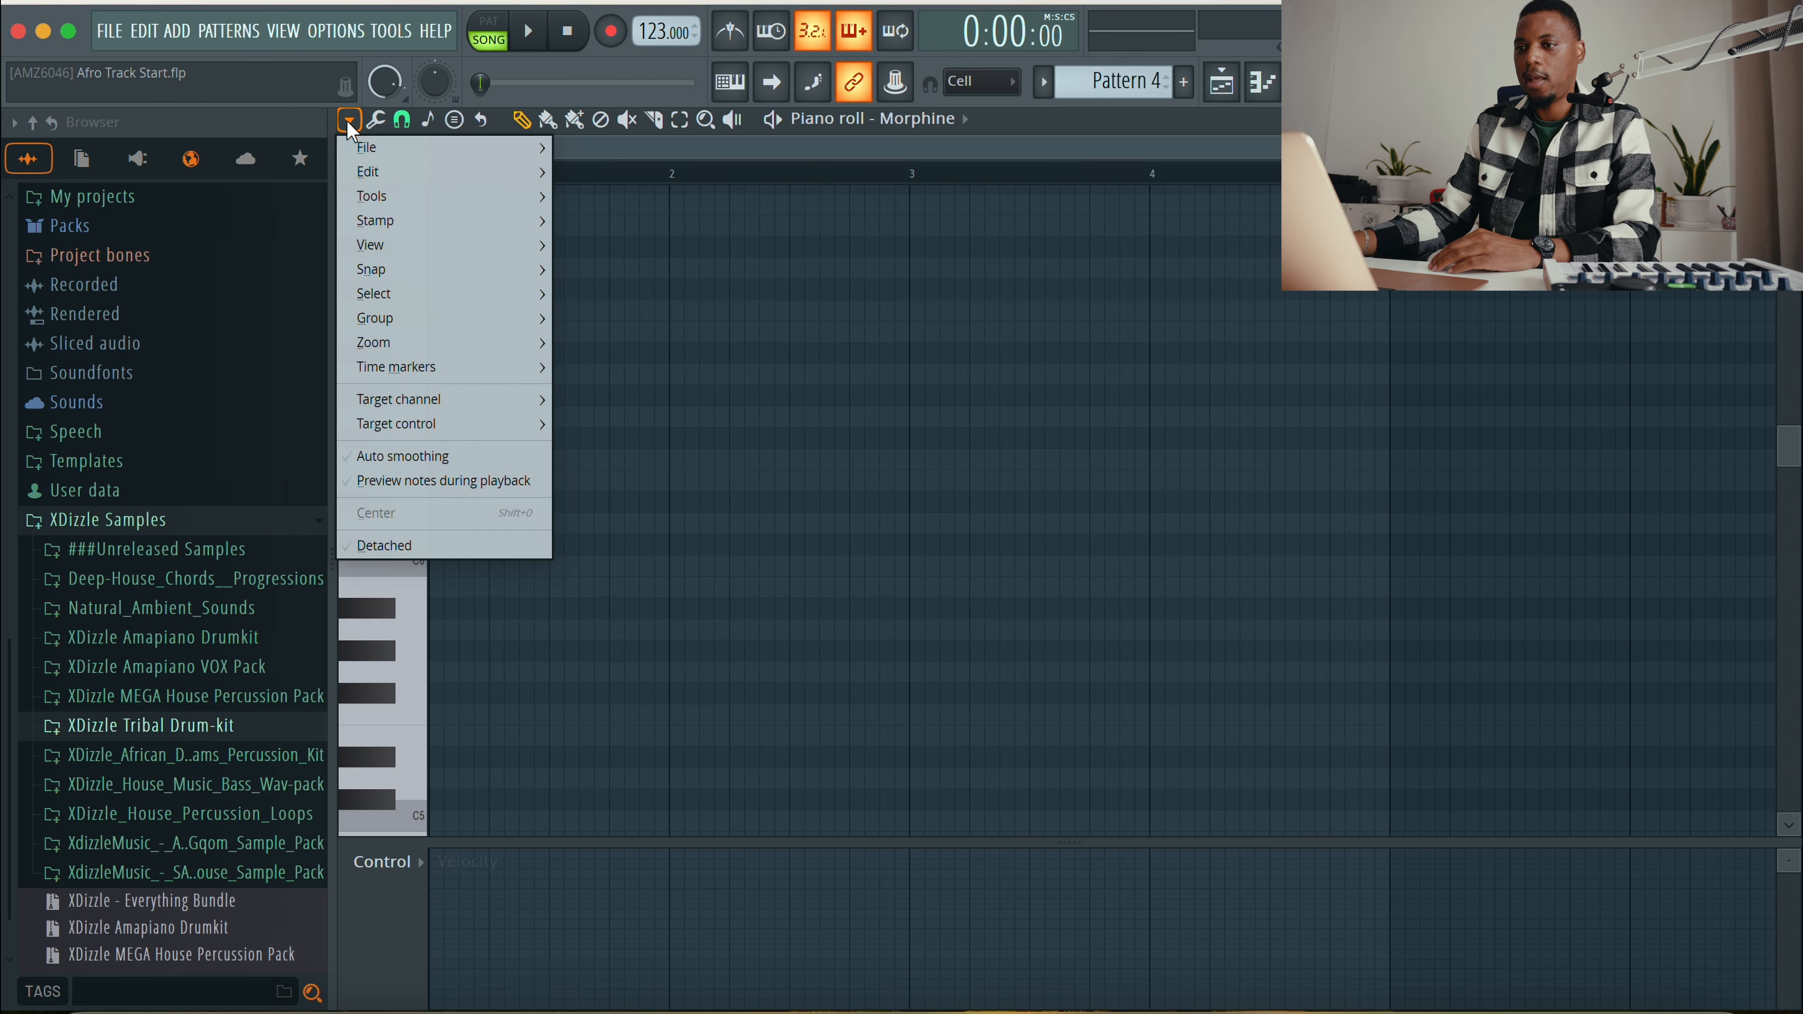
pyautogui.moveTo(413, 170)
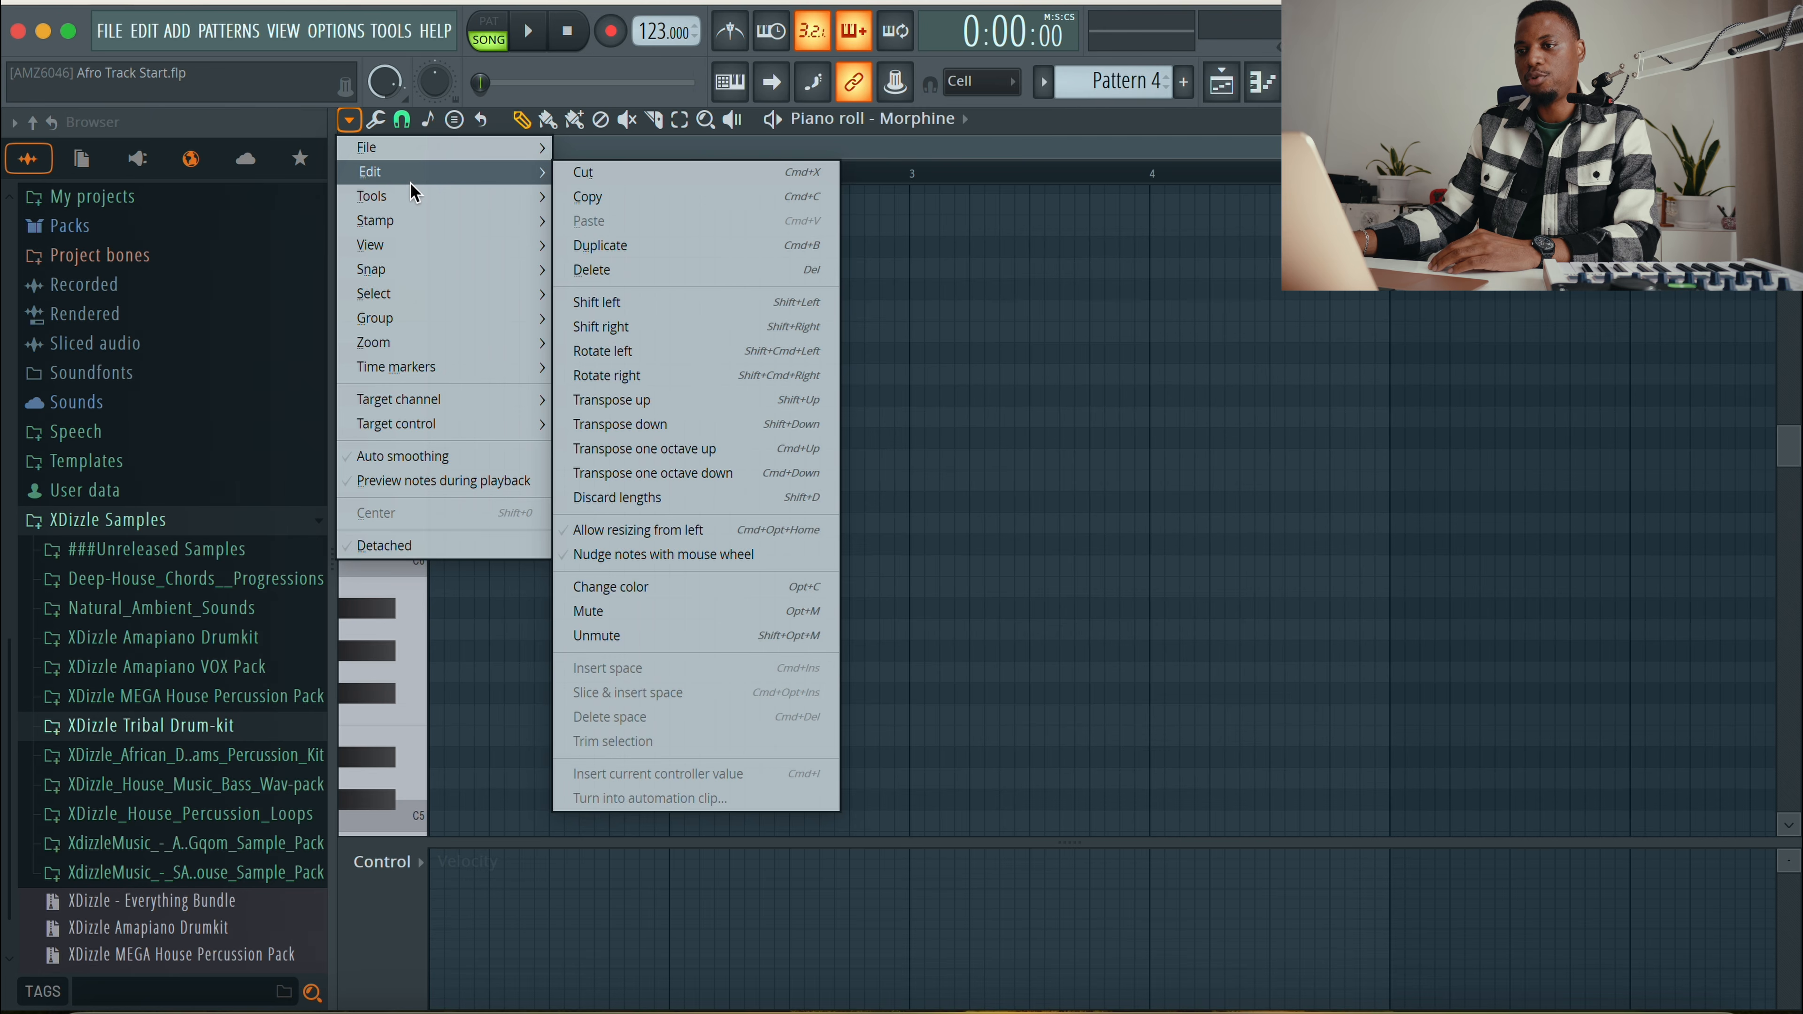
pyautogui.moveTo(417, 203)
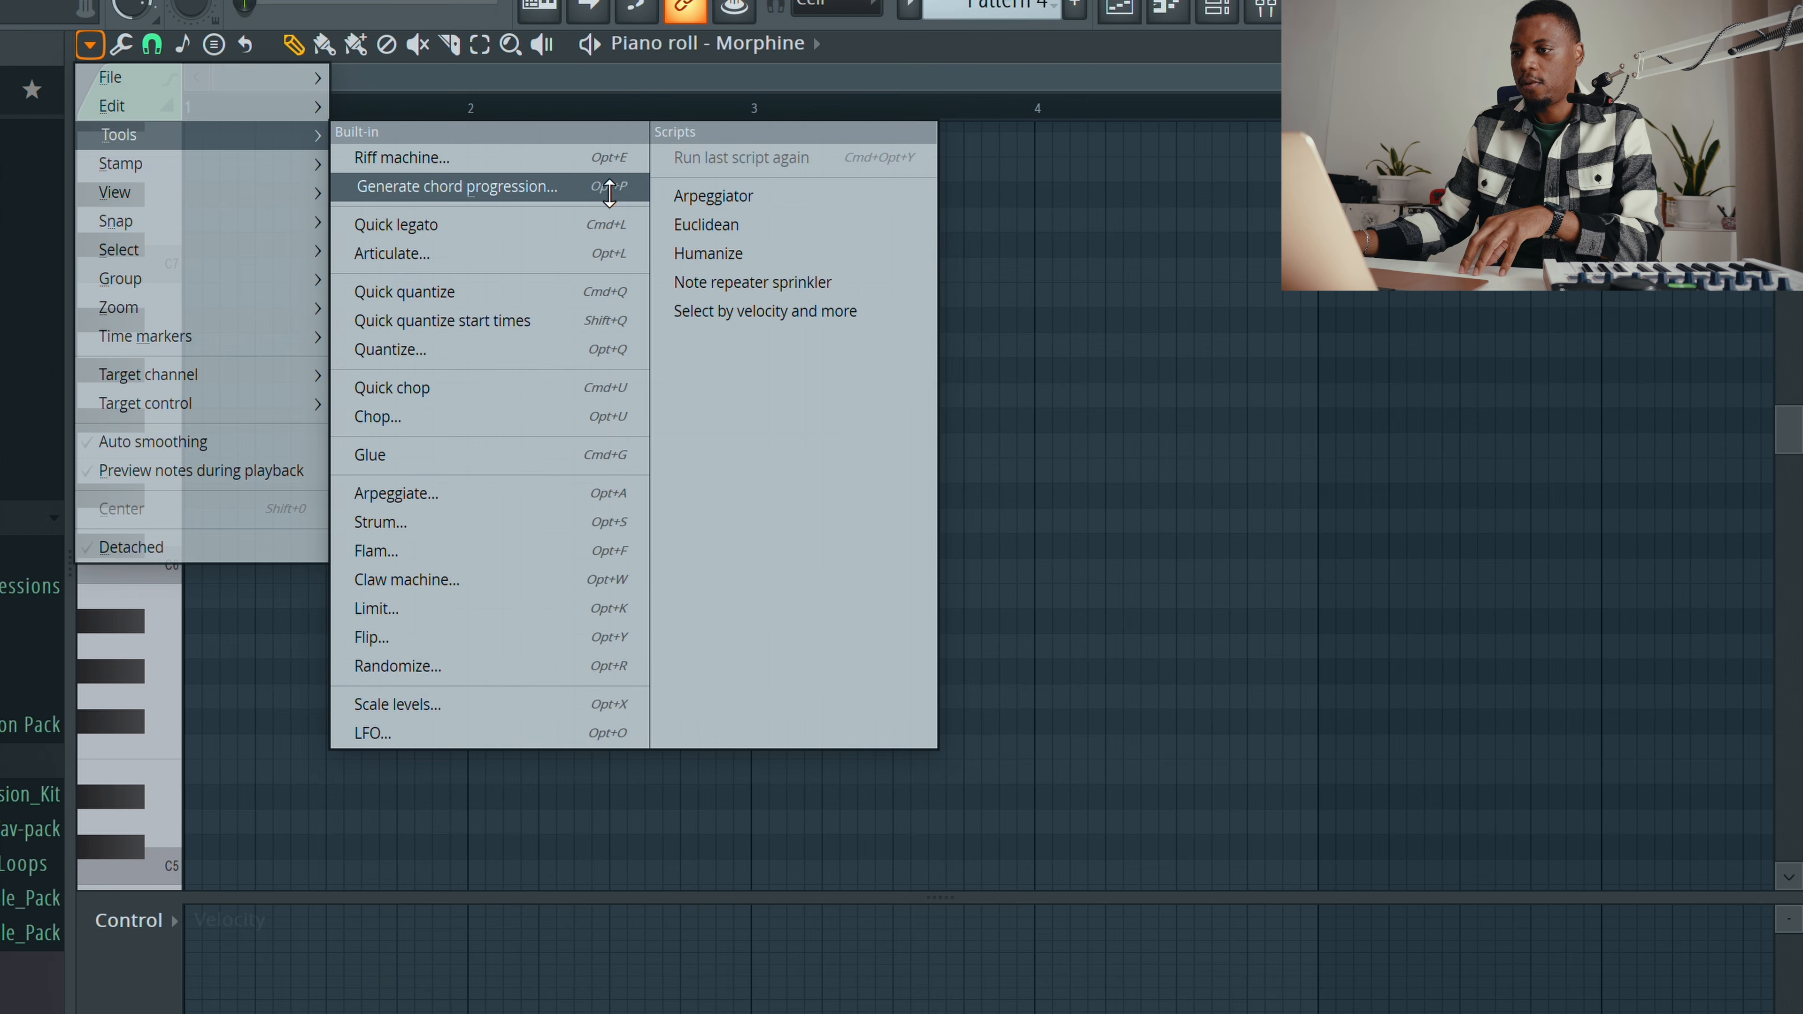
pyautogui.click(789, 241)
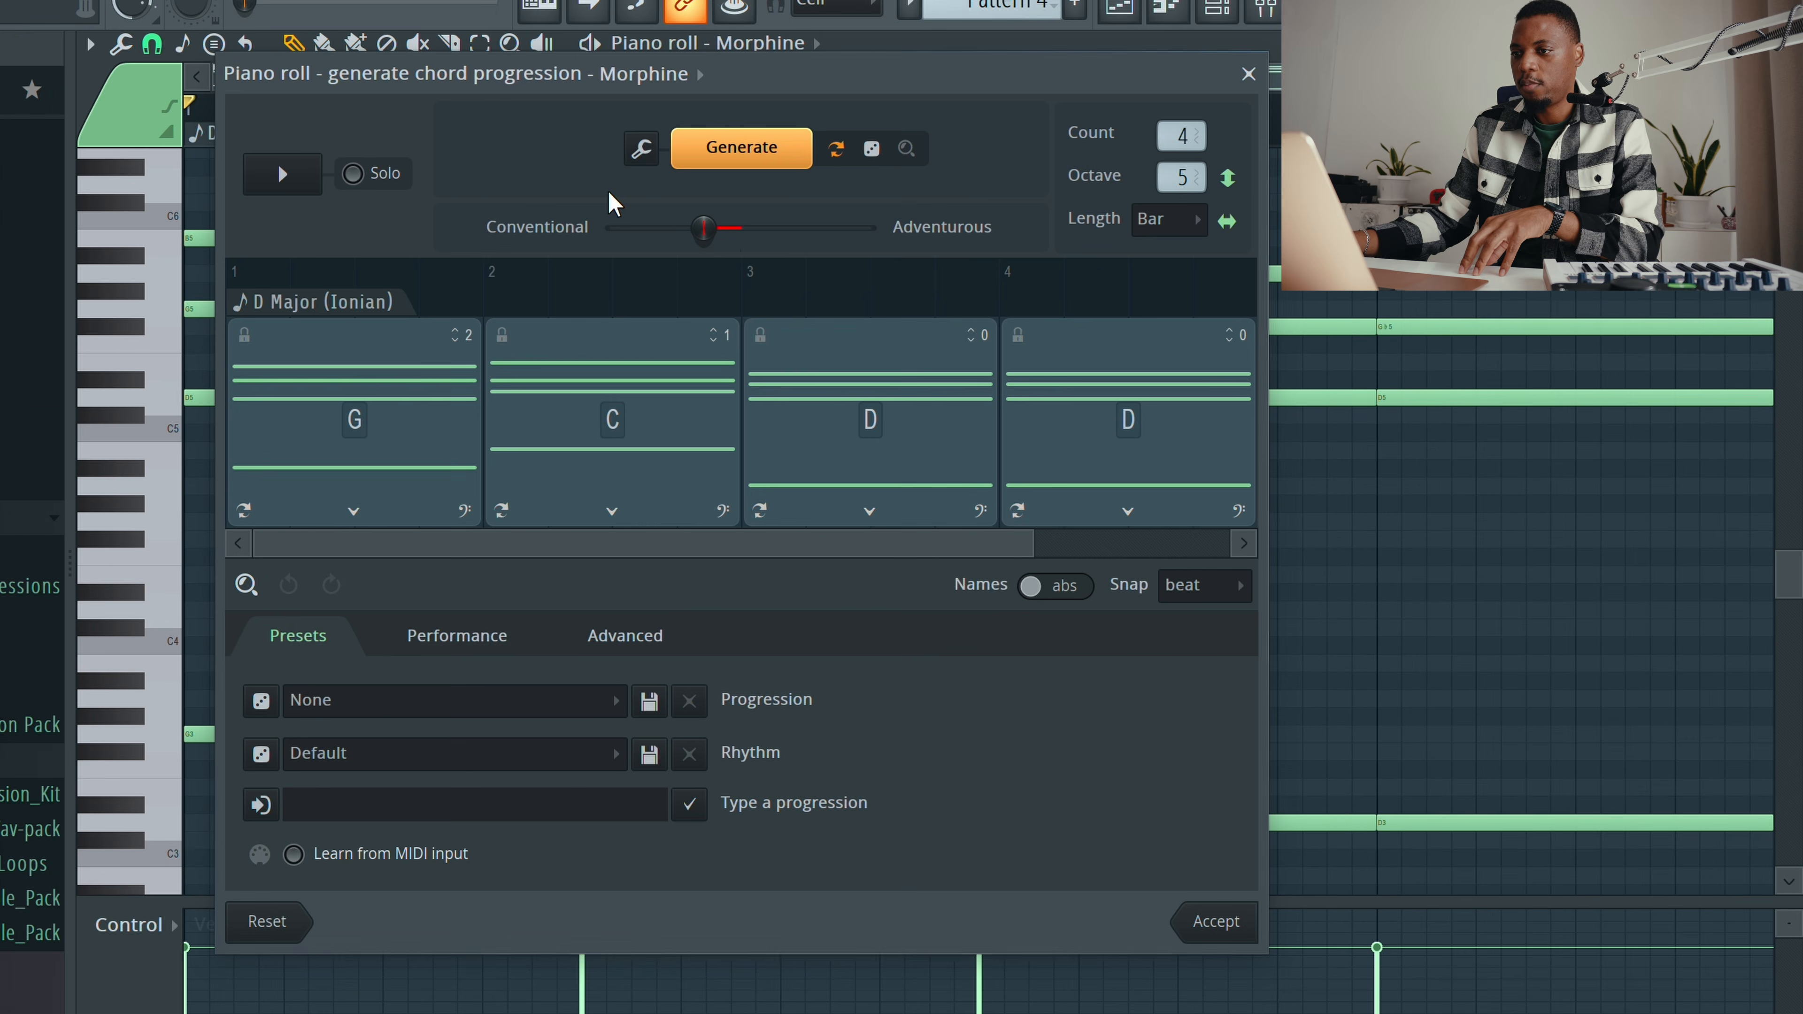
# Step: Preview the suggested D Major chord progression, generate a new one, and play it back
pyautogui.moveTo(863, 86); pyautogui.dragTo(891, 107)
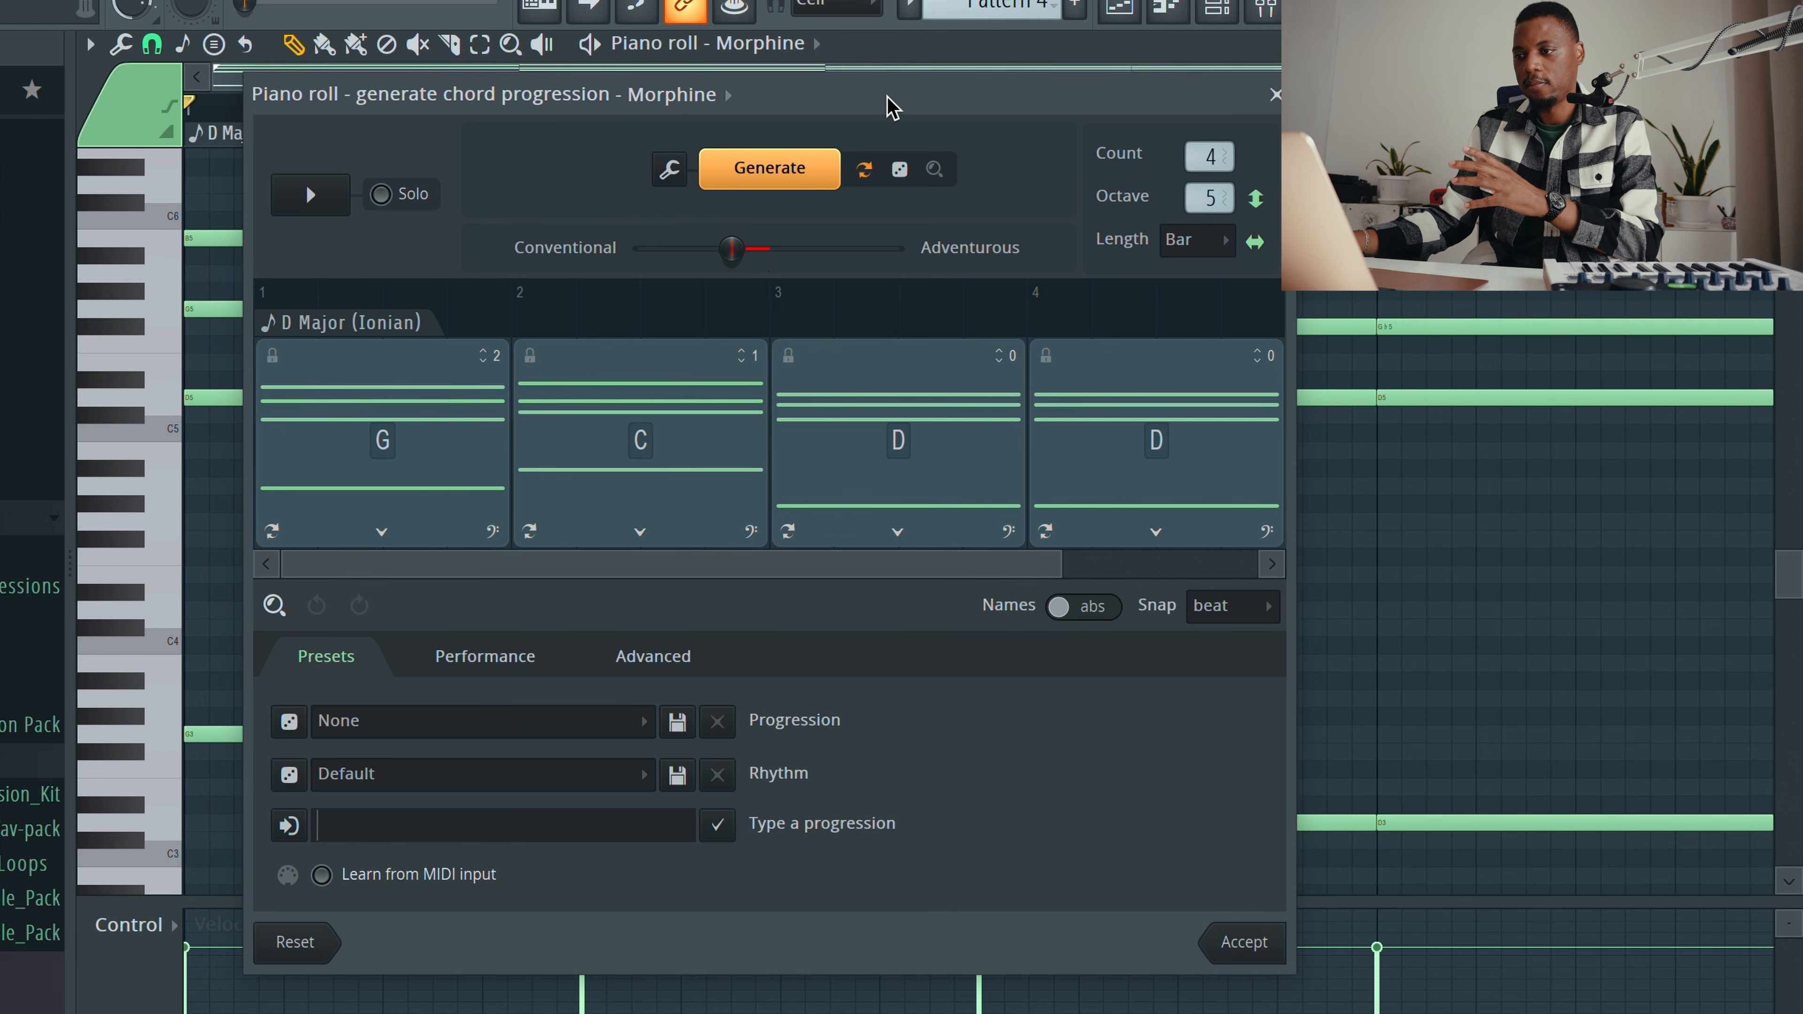
pyautogui.click(311, 195)
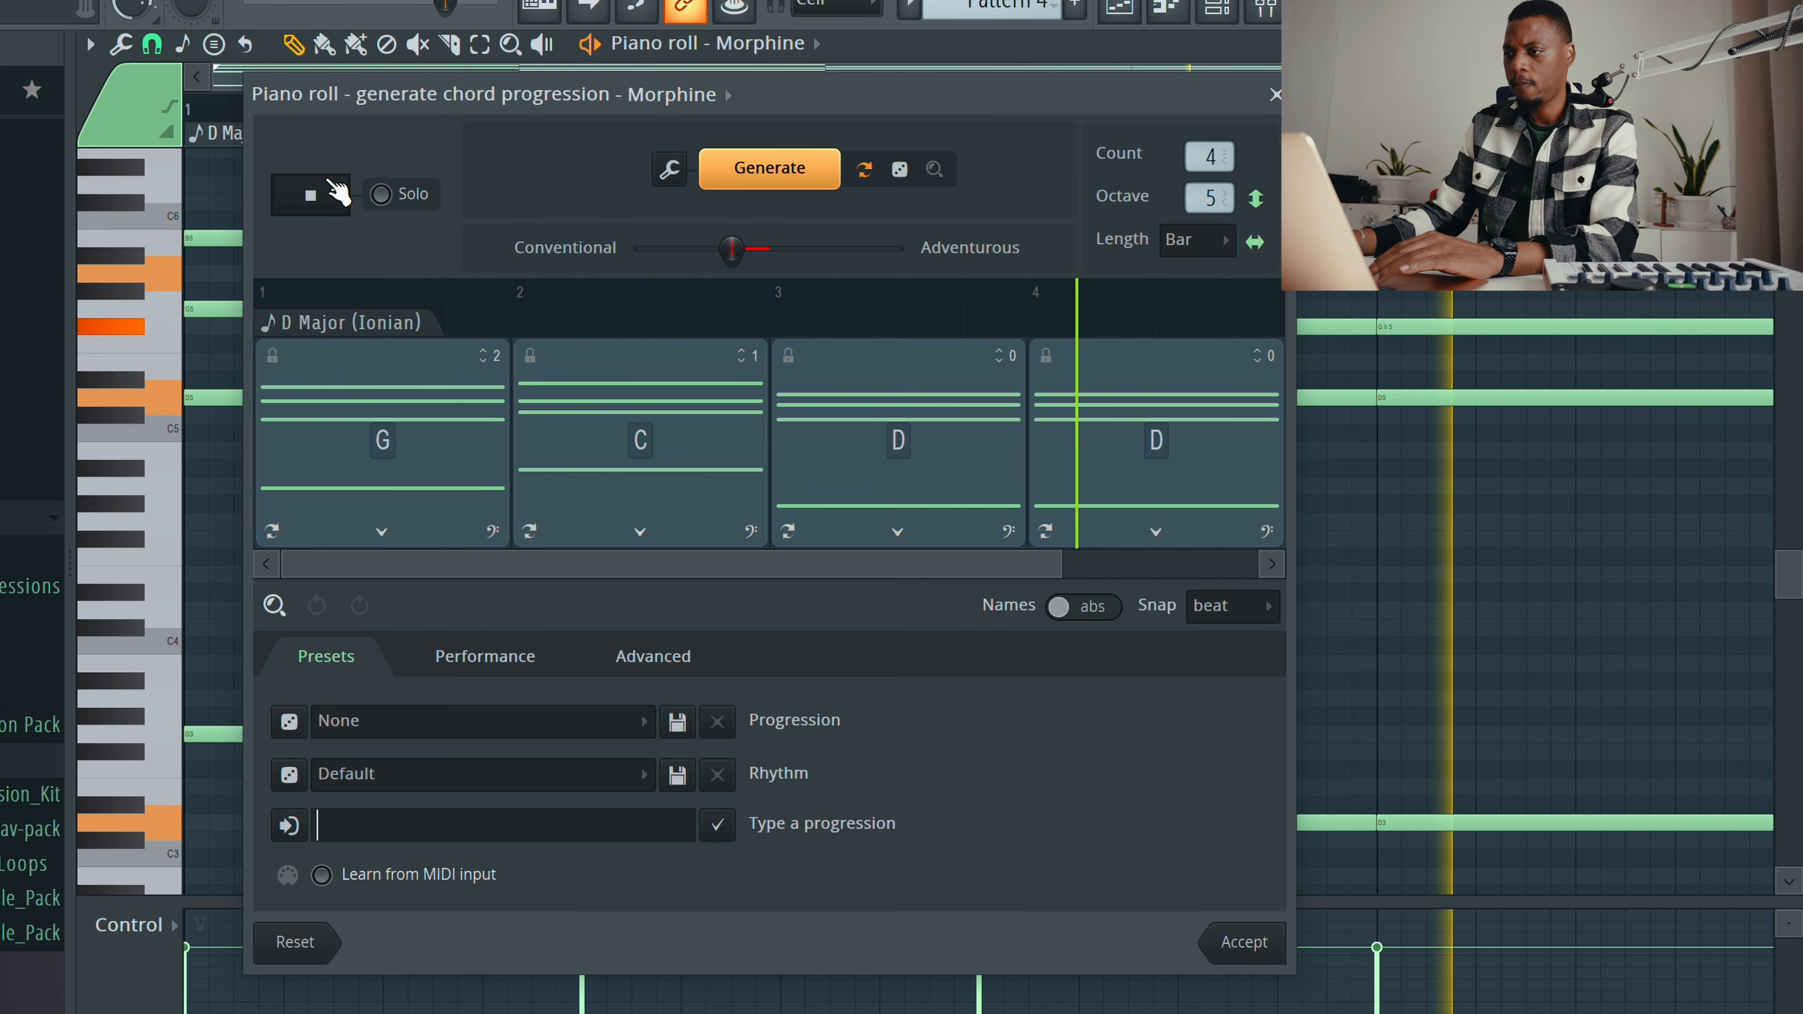
pyautogui.click(339, 192)
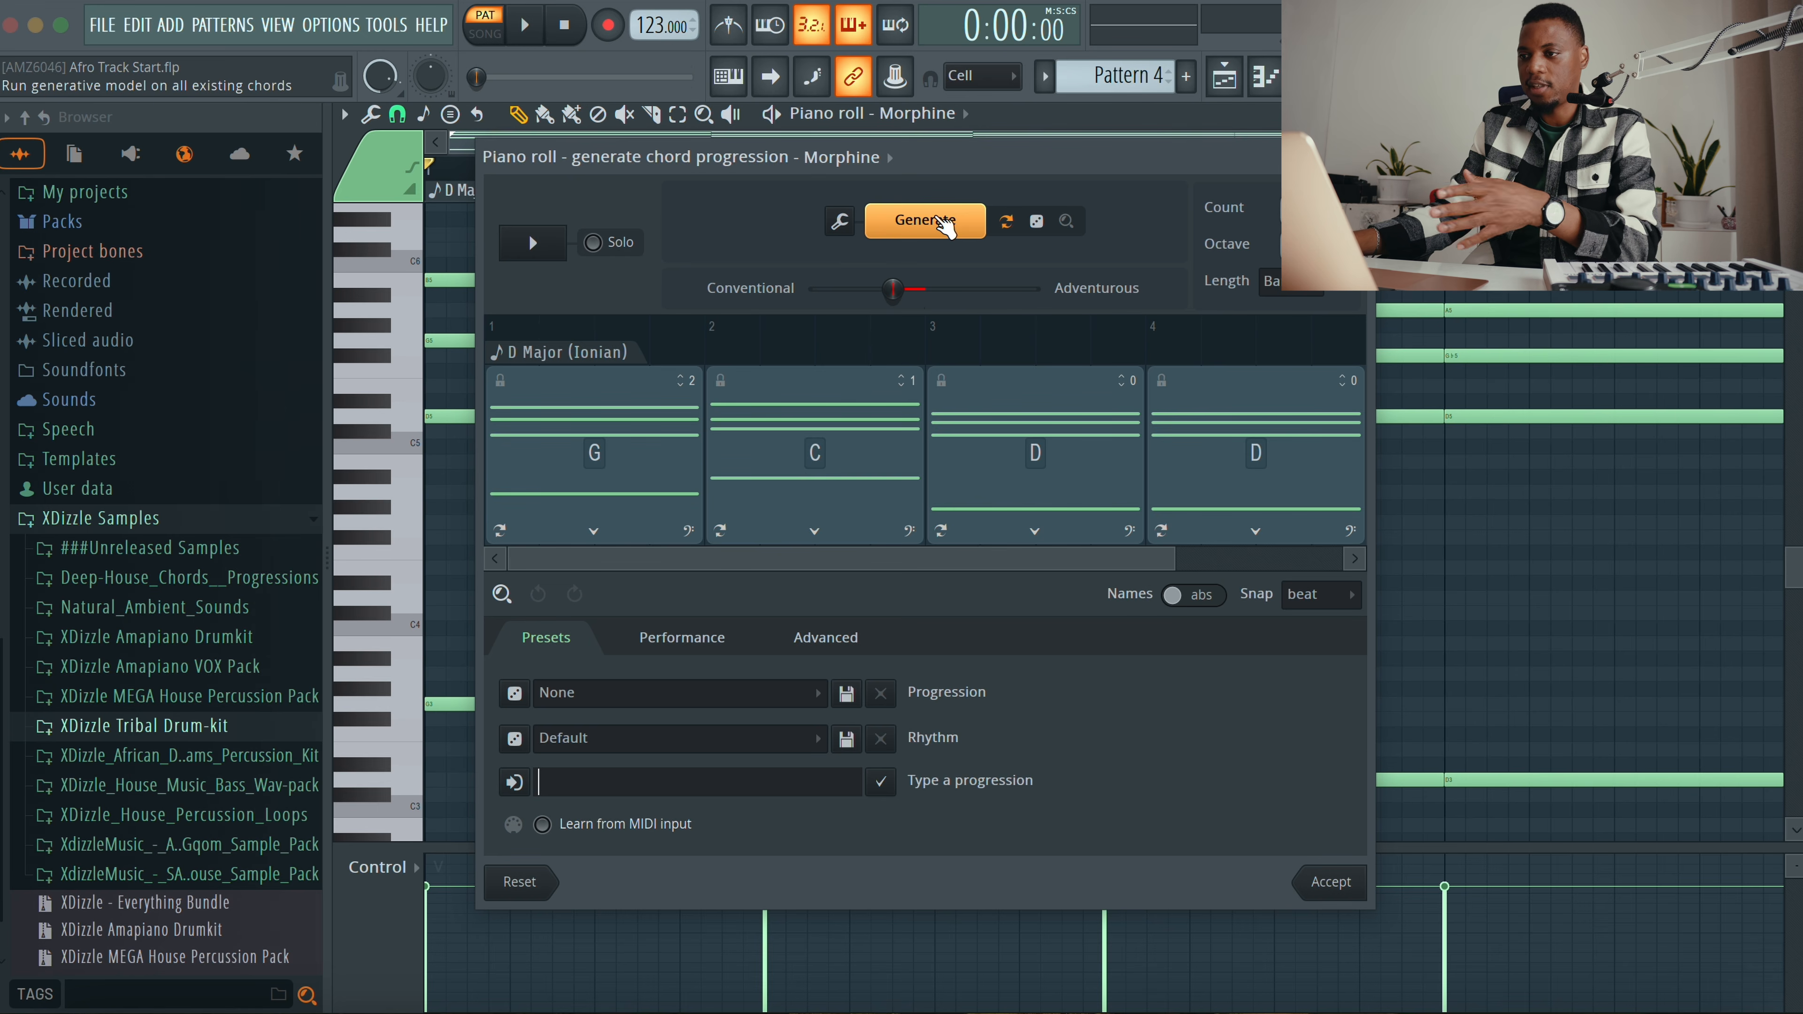
pyautogui.click(932, 226)
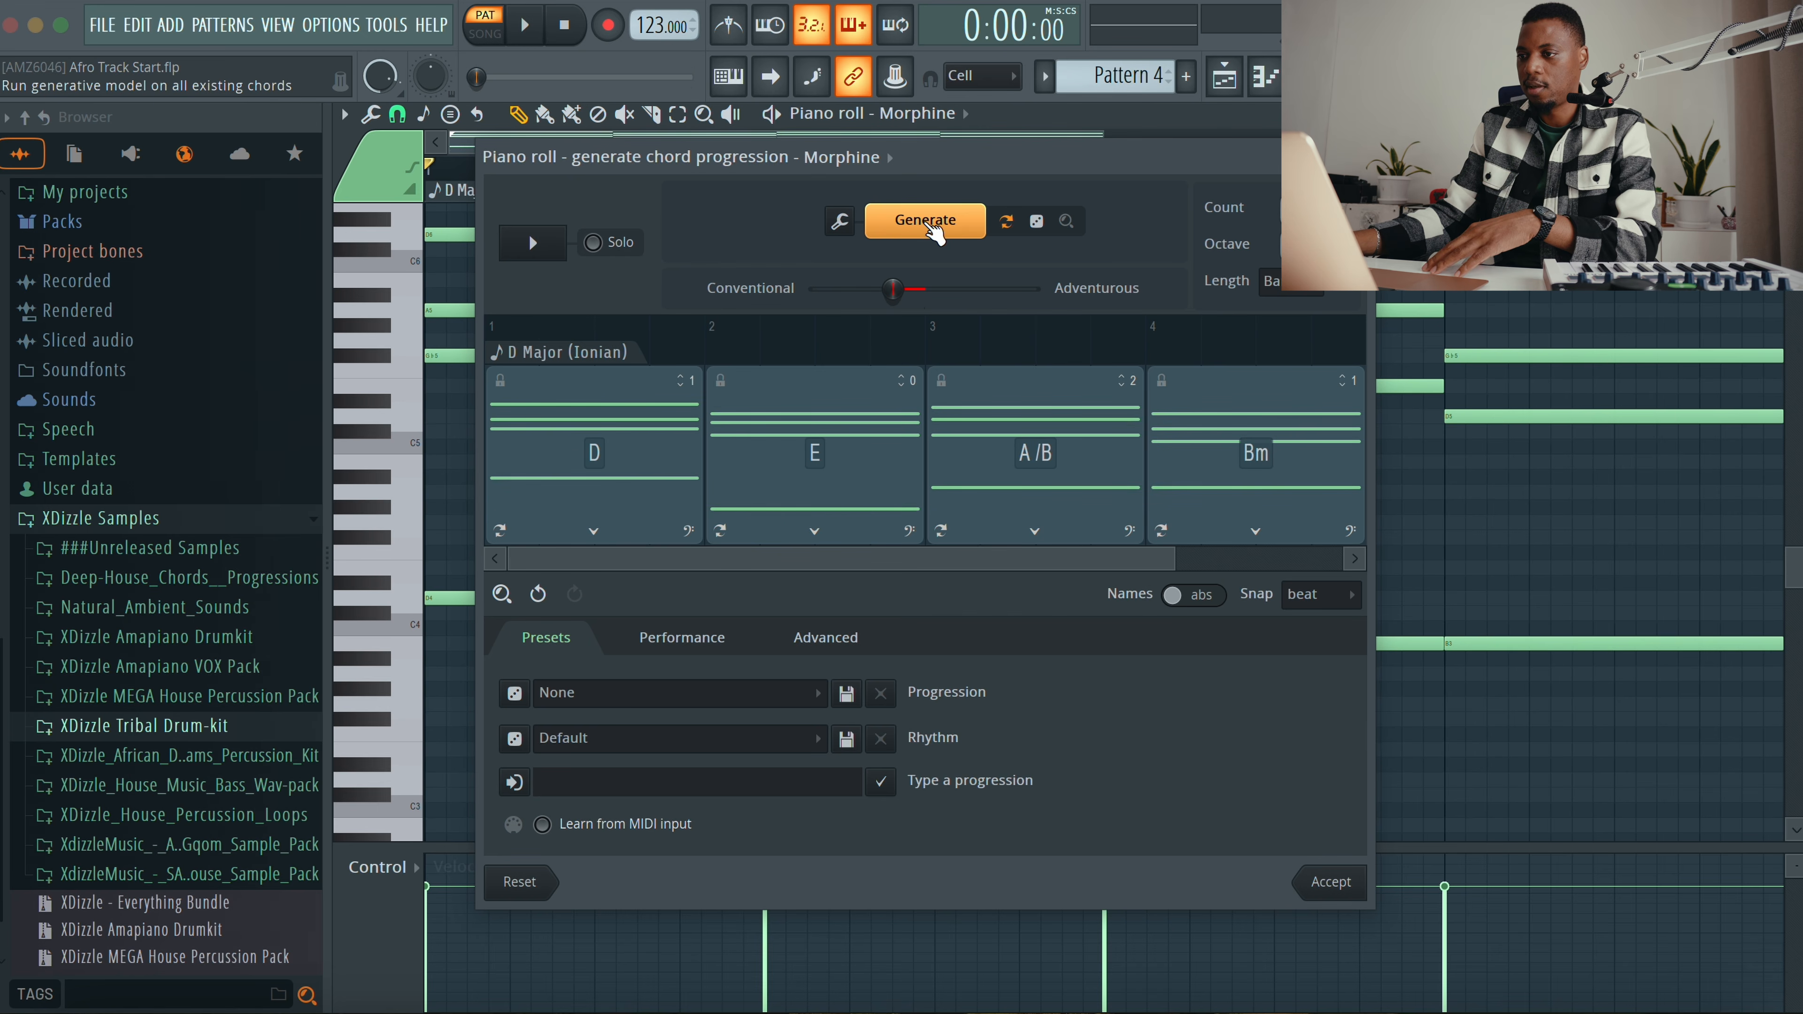
pyautogui.press('space')
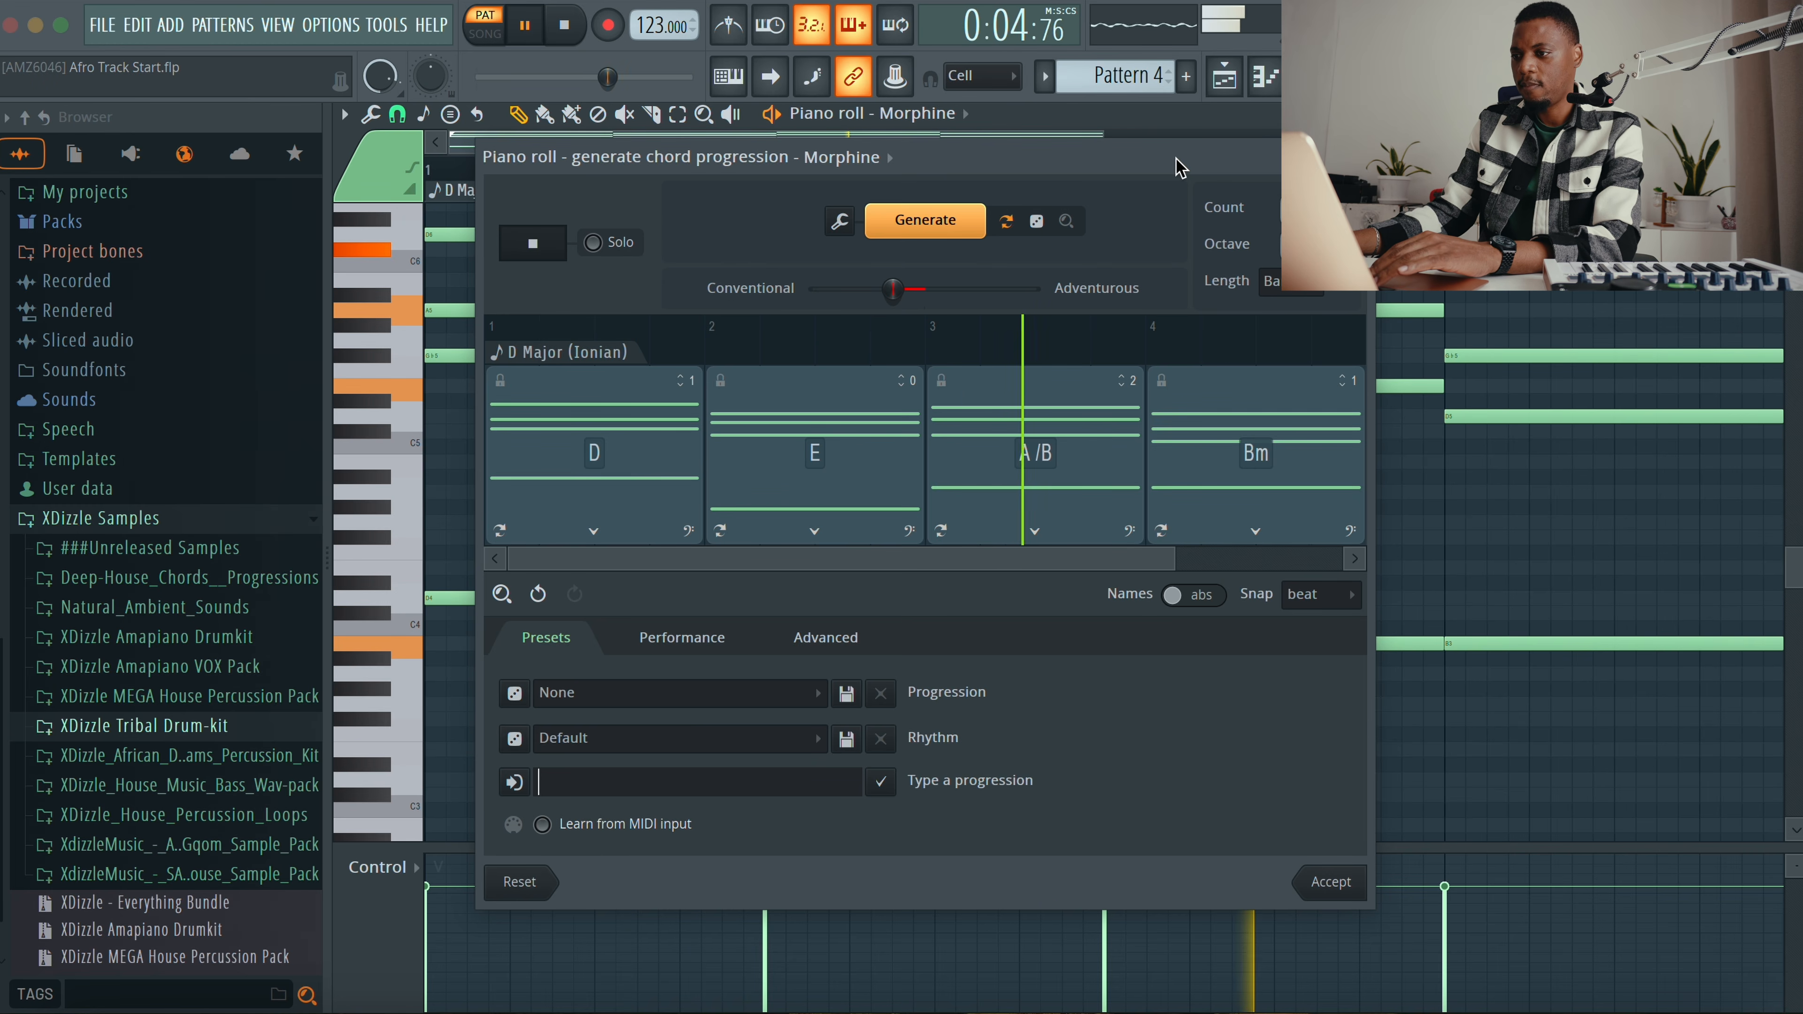
pyautogui.press('space')
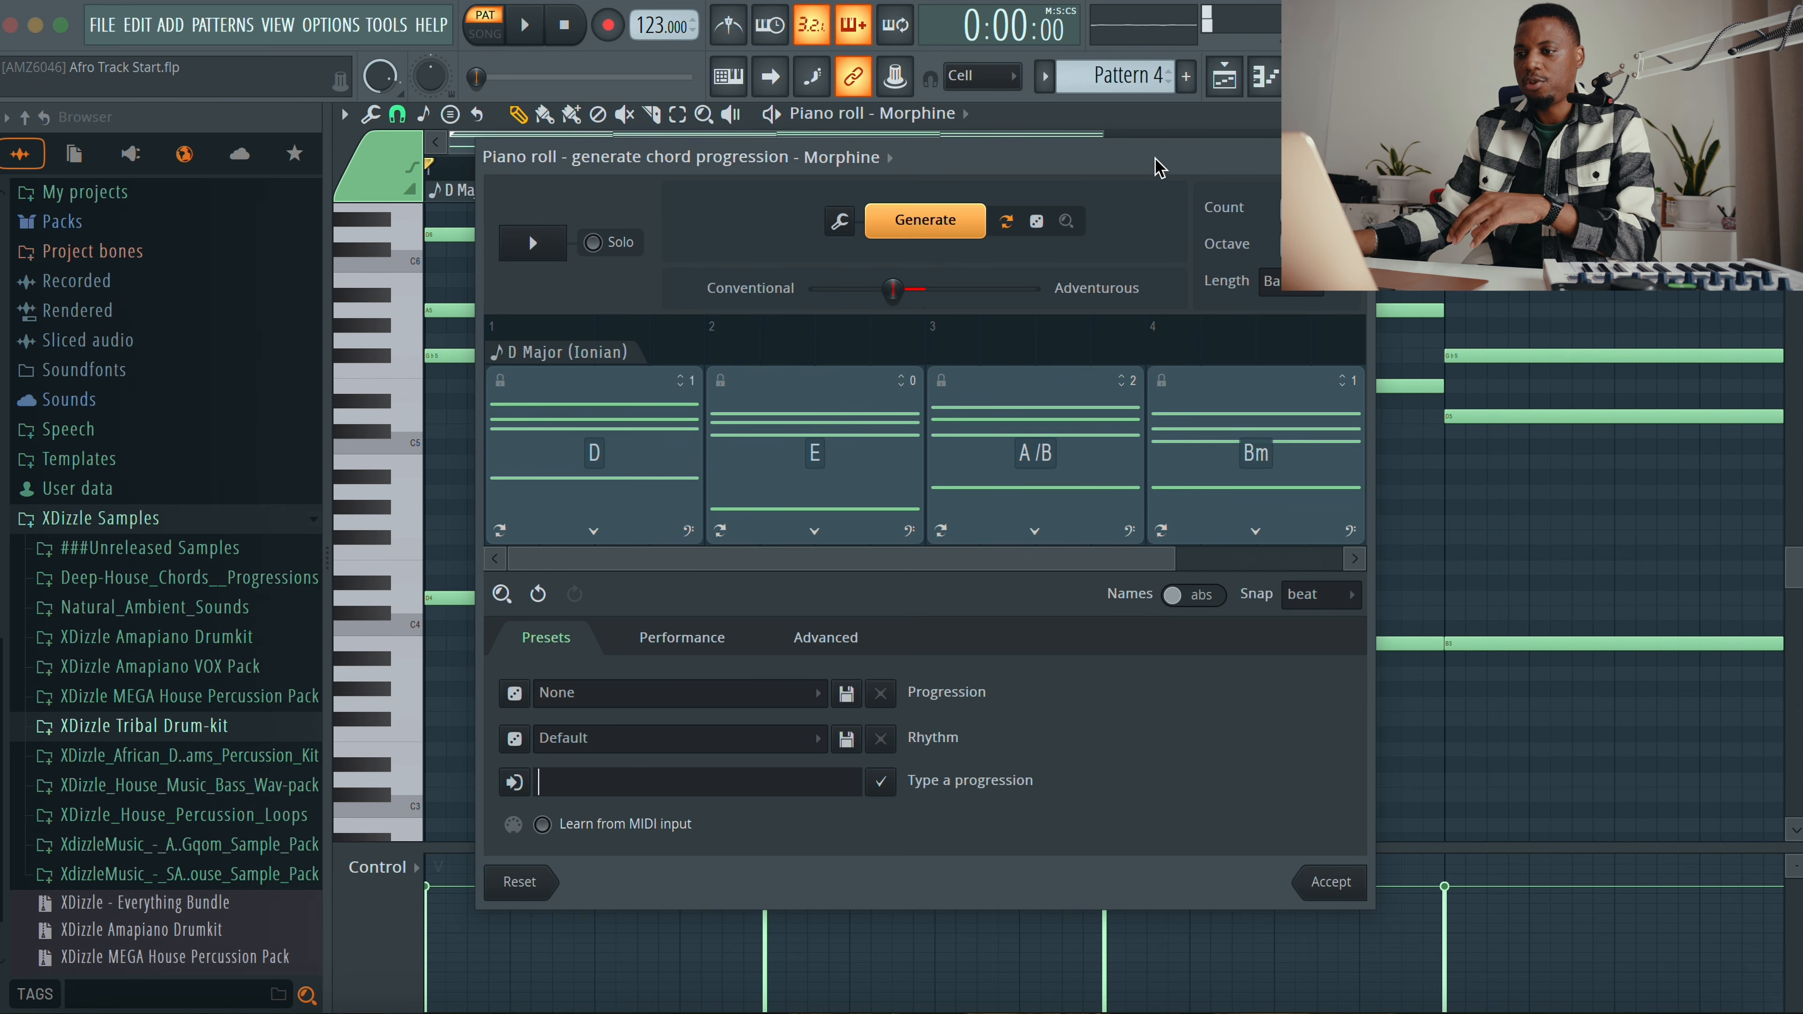
# Step: Set the progression's key to D# with the Minor Pentatonic scale
pyautogui.click(521, 353)
pyautogui.moveTo(608, 370)
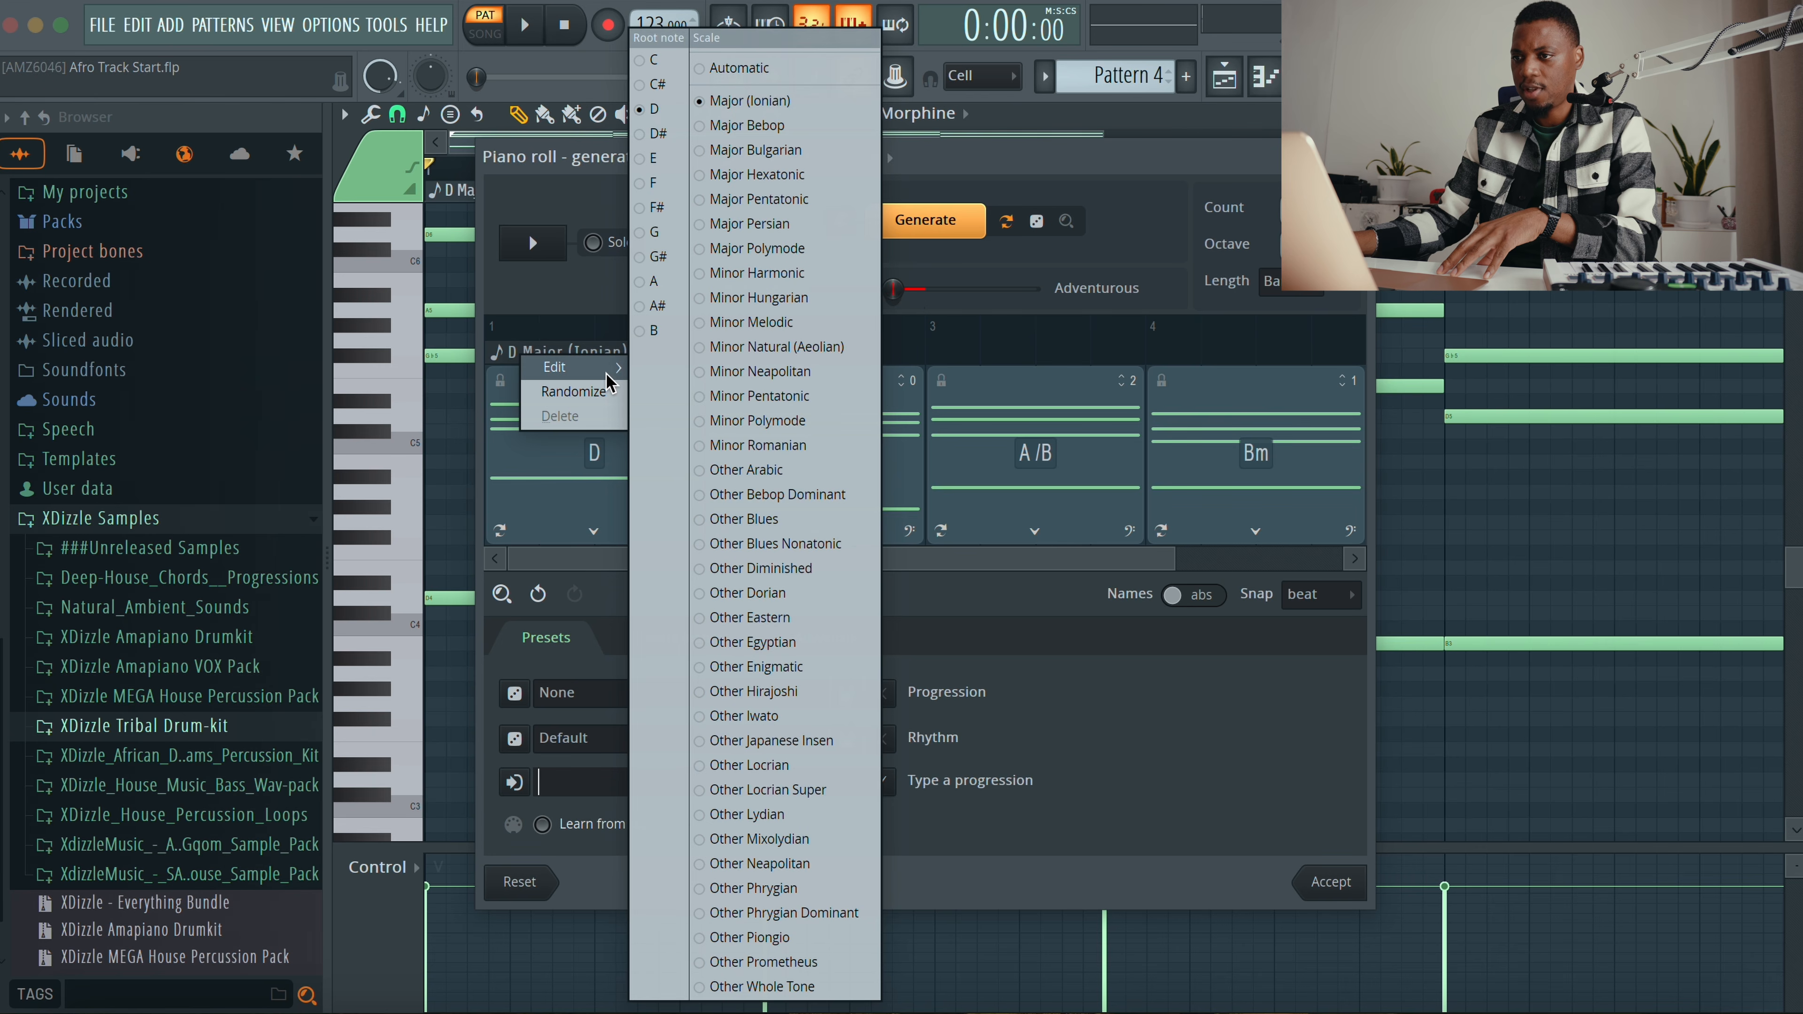
pyautogui.click(660, 135)
pyautogui.click(605, 353)
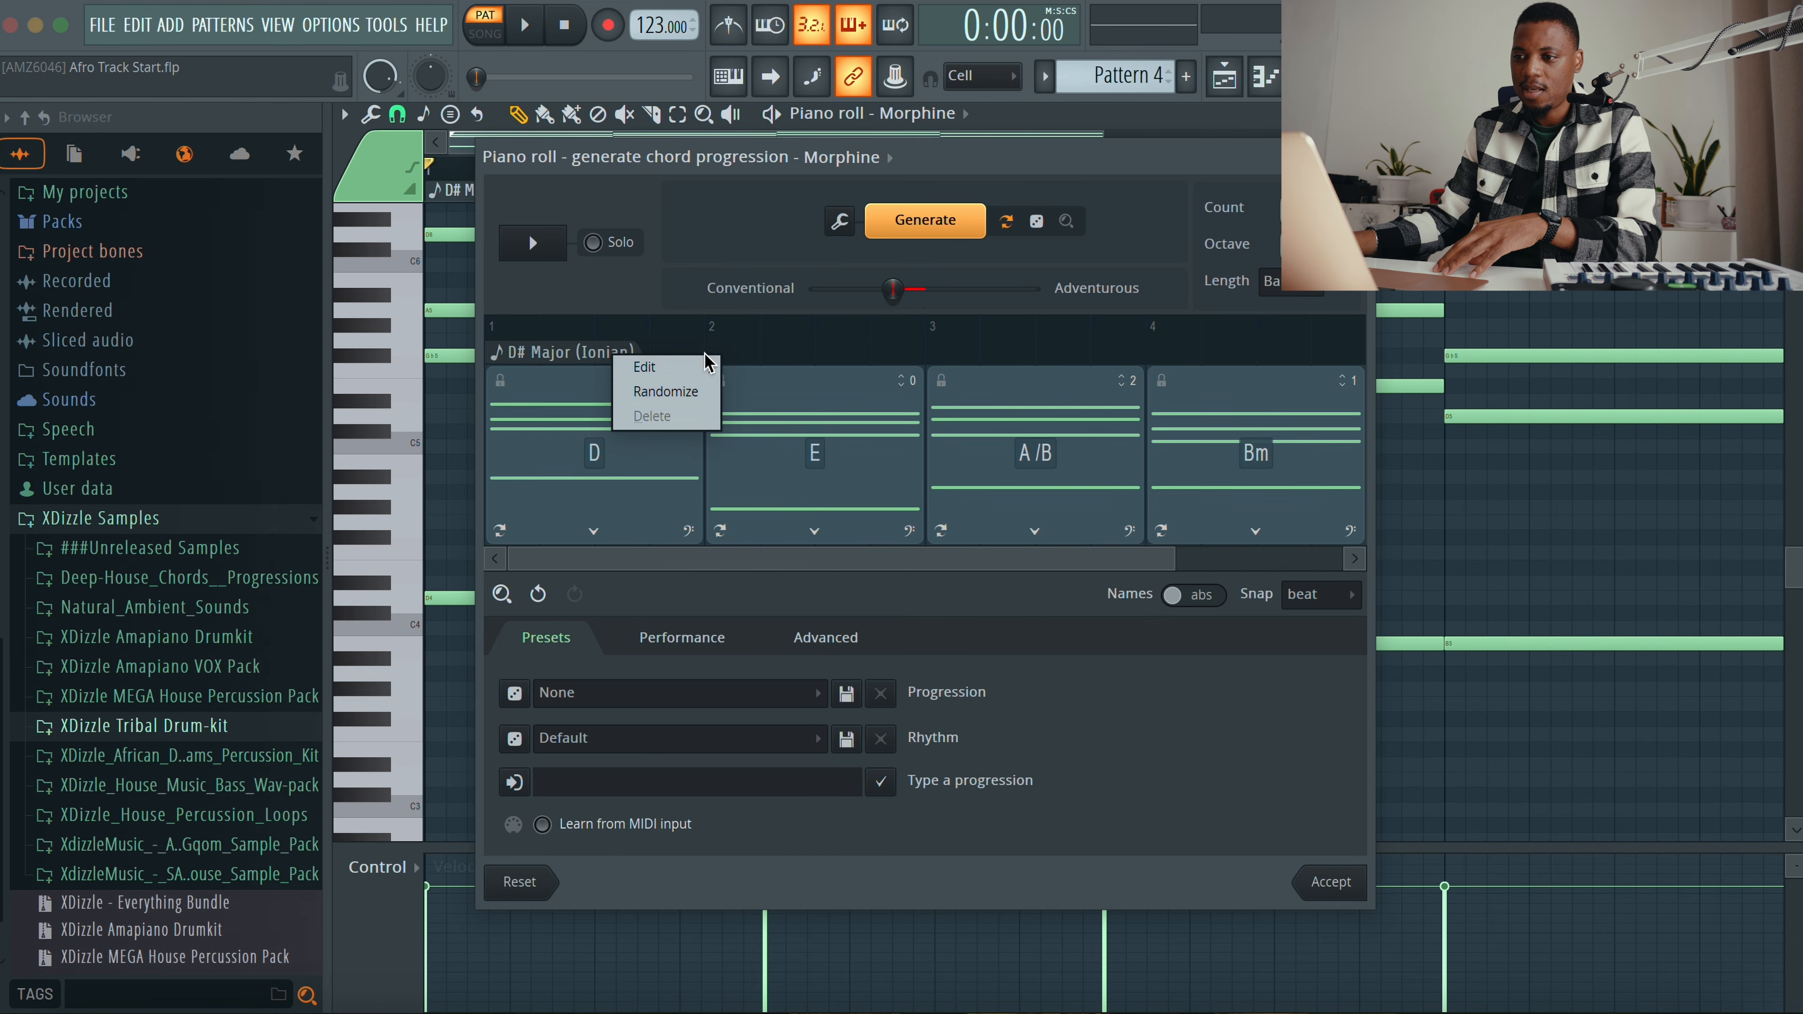
pyautogui.moveTo(685, 368)
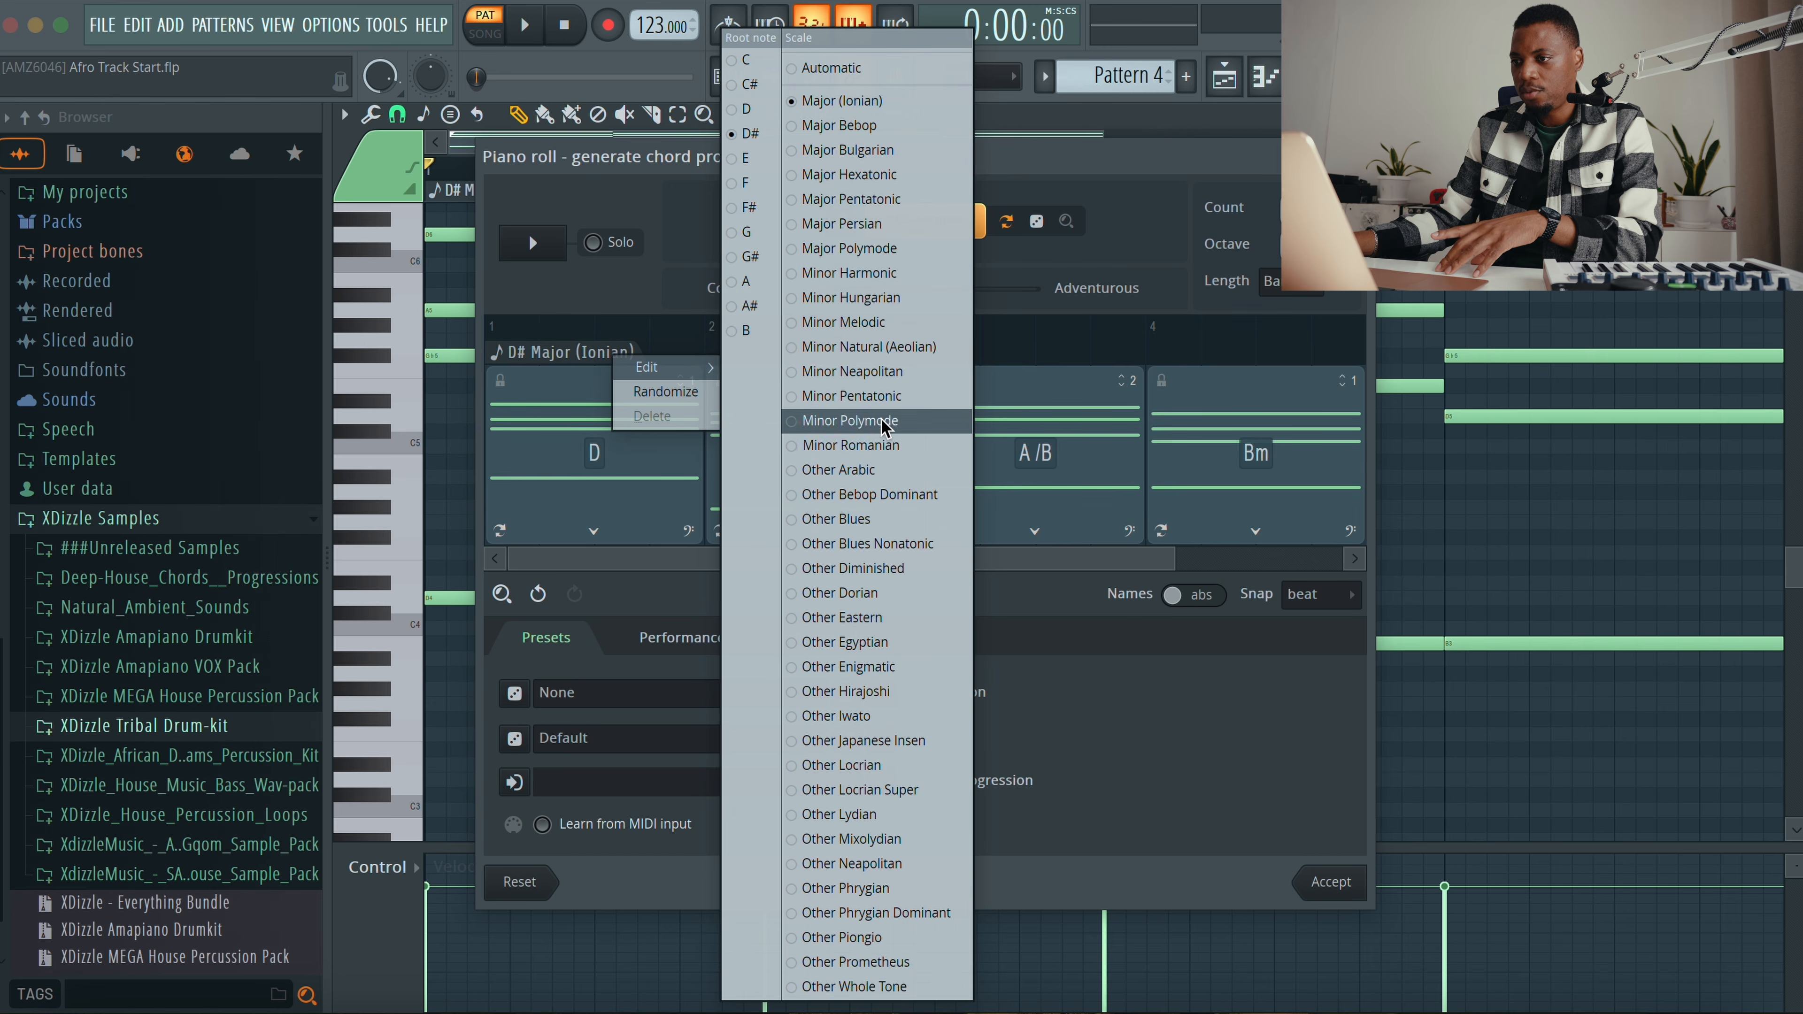
pyautogui.click(888, 408)
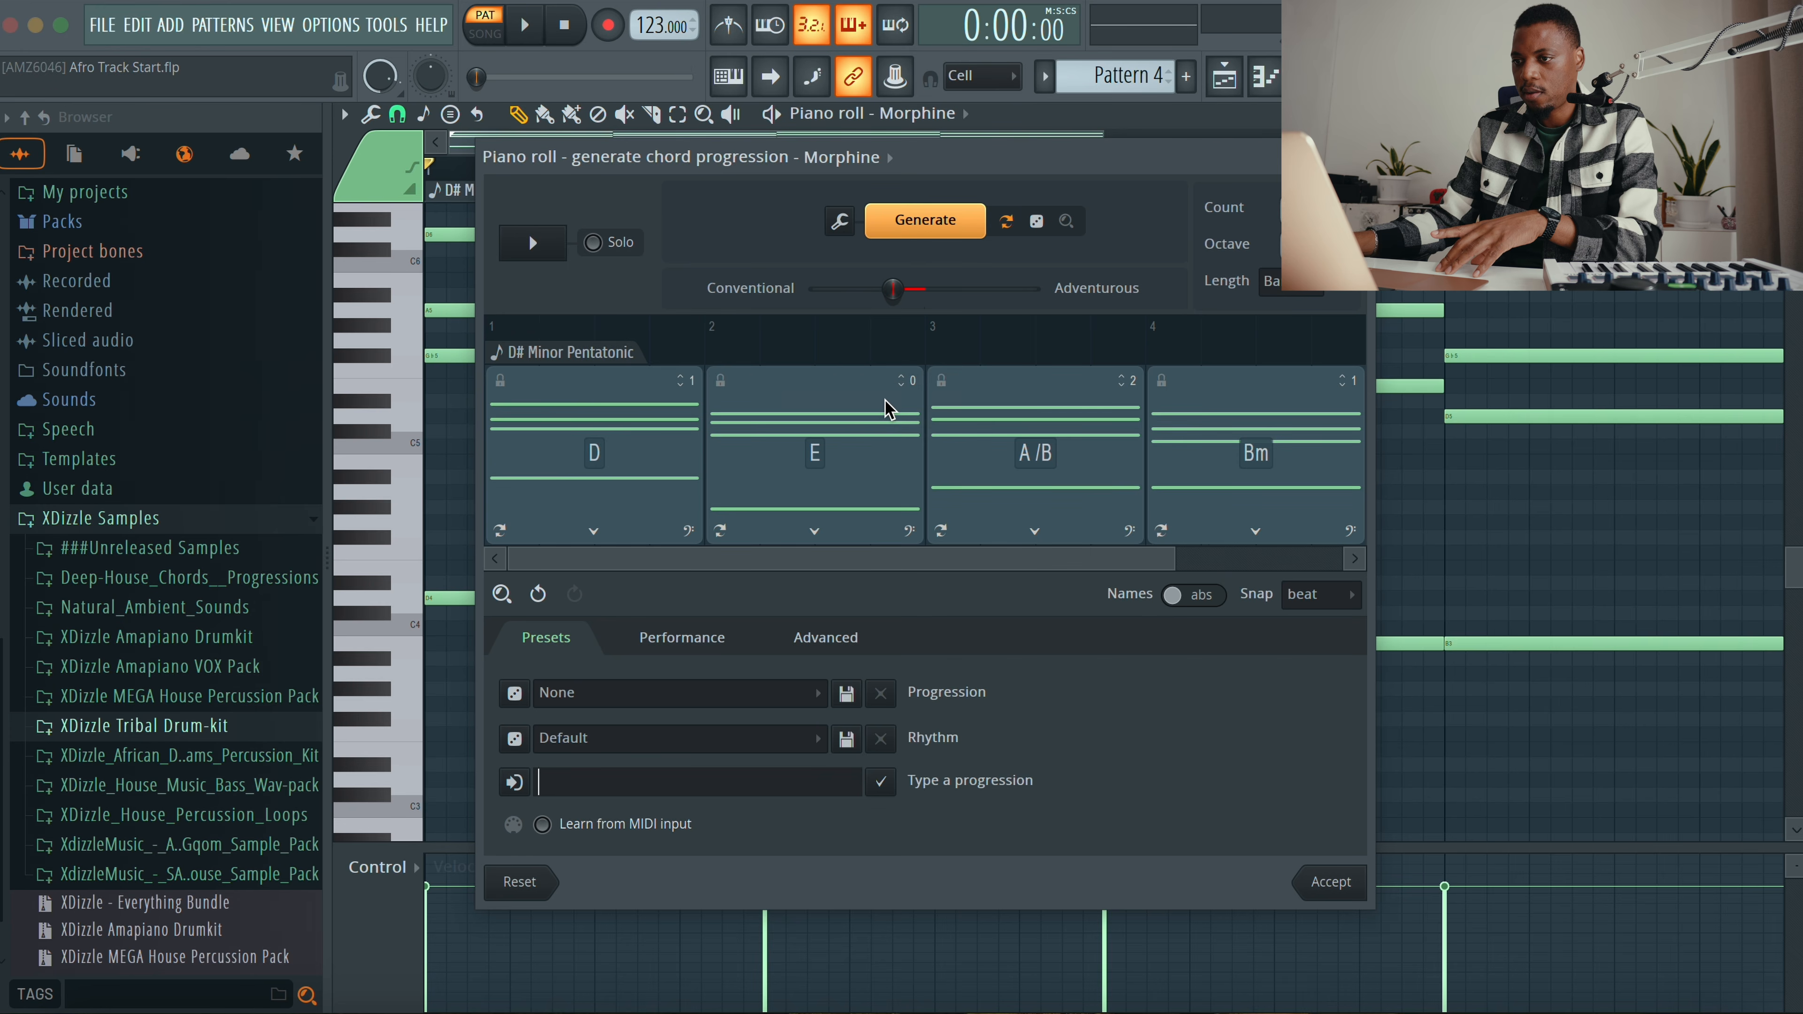
# Step: Generate a new D# Minor Pentatonic progression, preview it, accept it, and close the piano roll
pyautogui.click(926, 222)
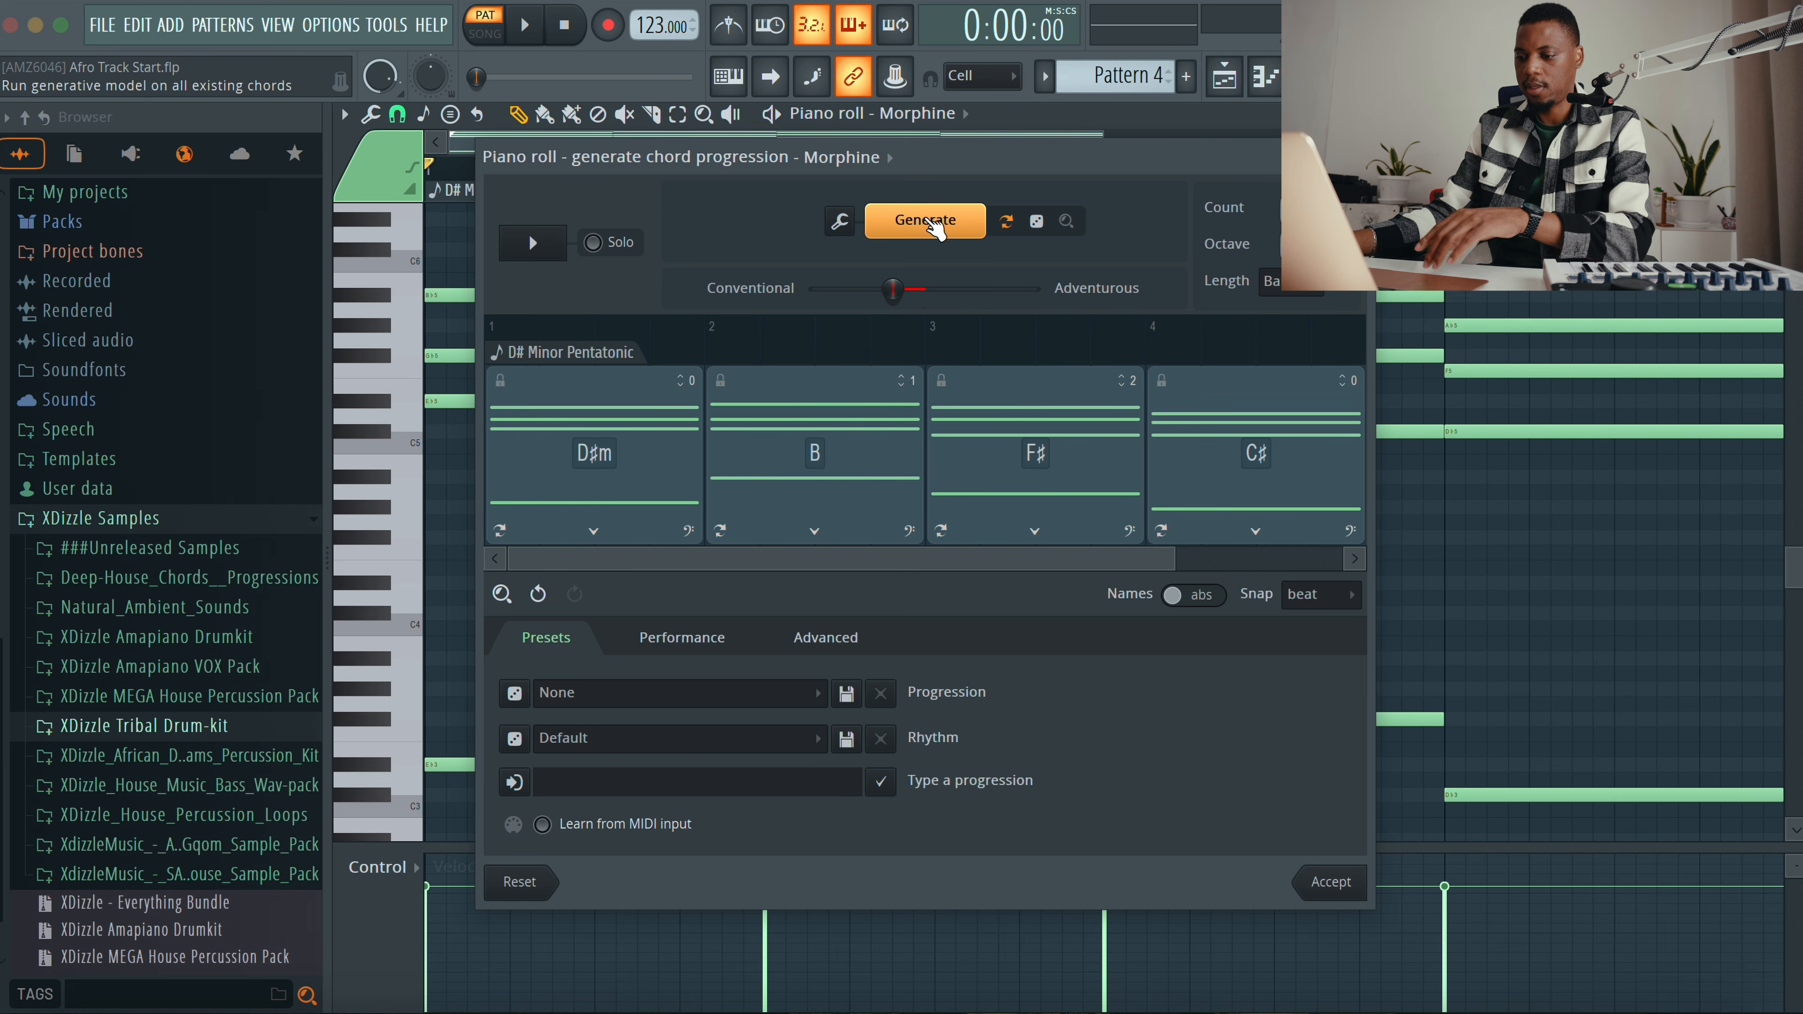
pyautogui.press('space')
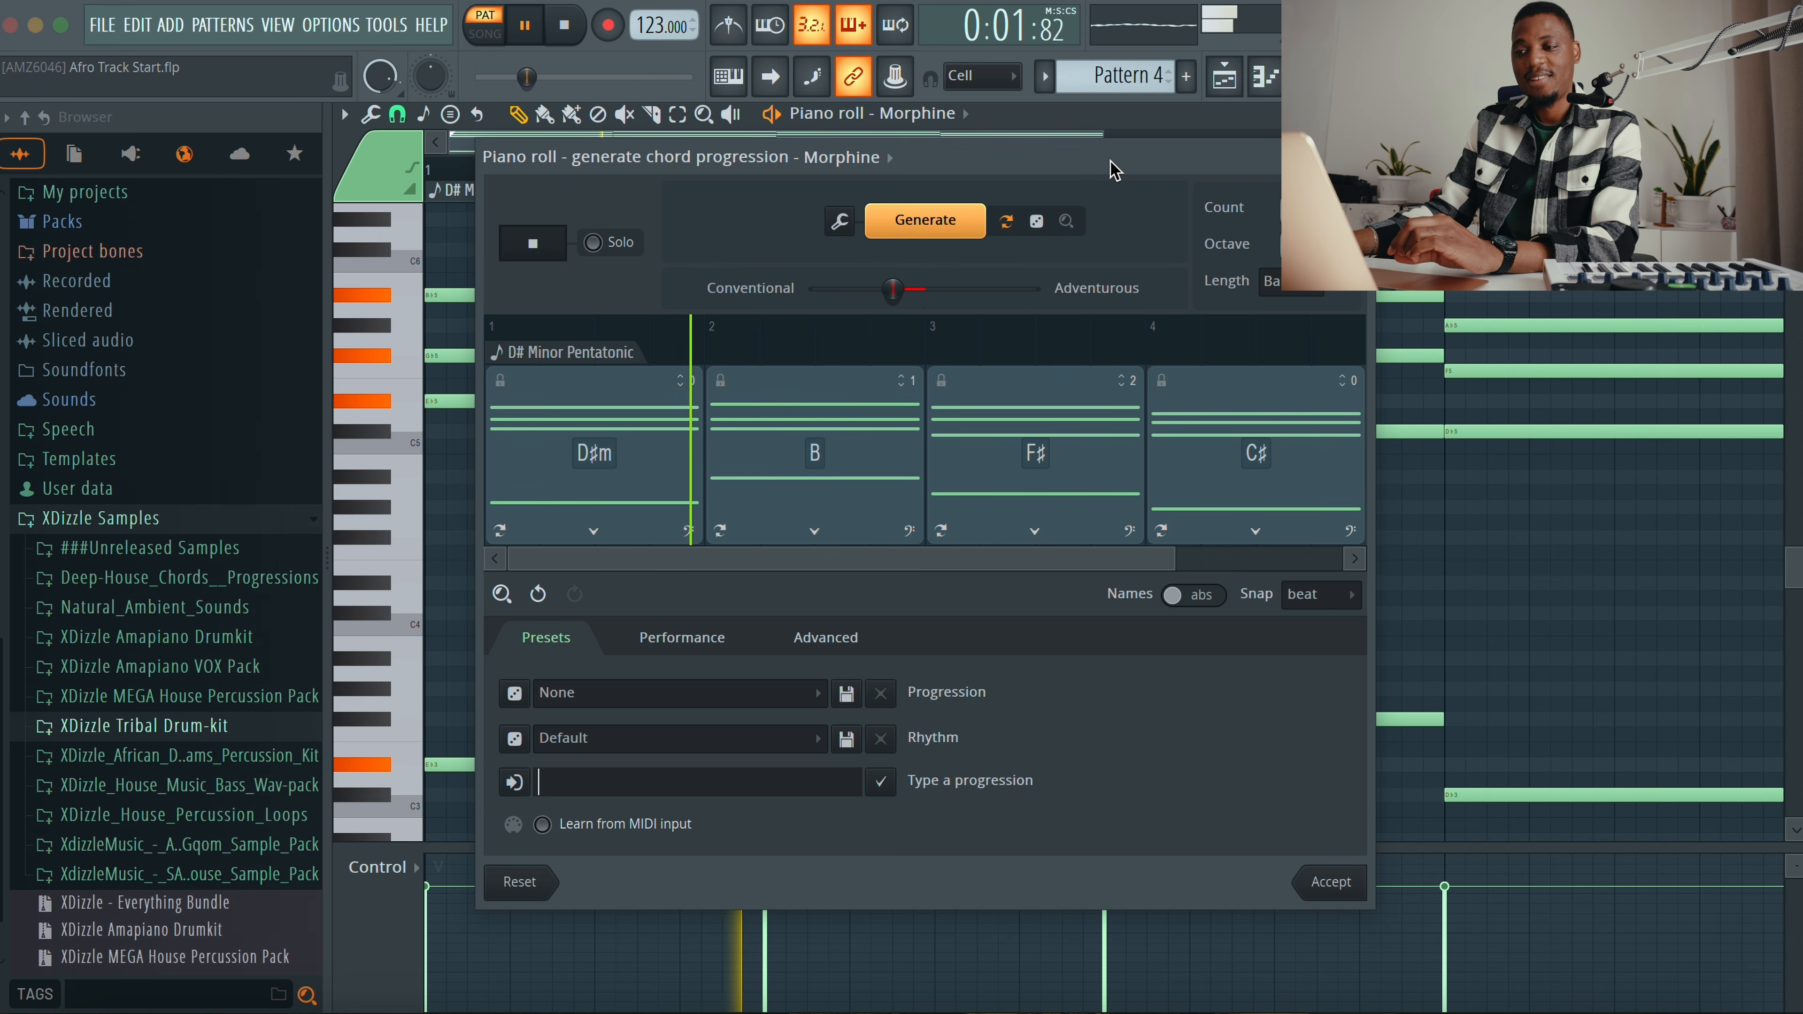
pyautogui.press('space')
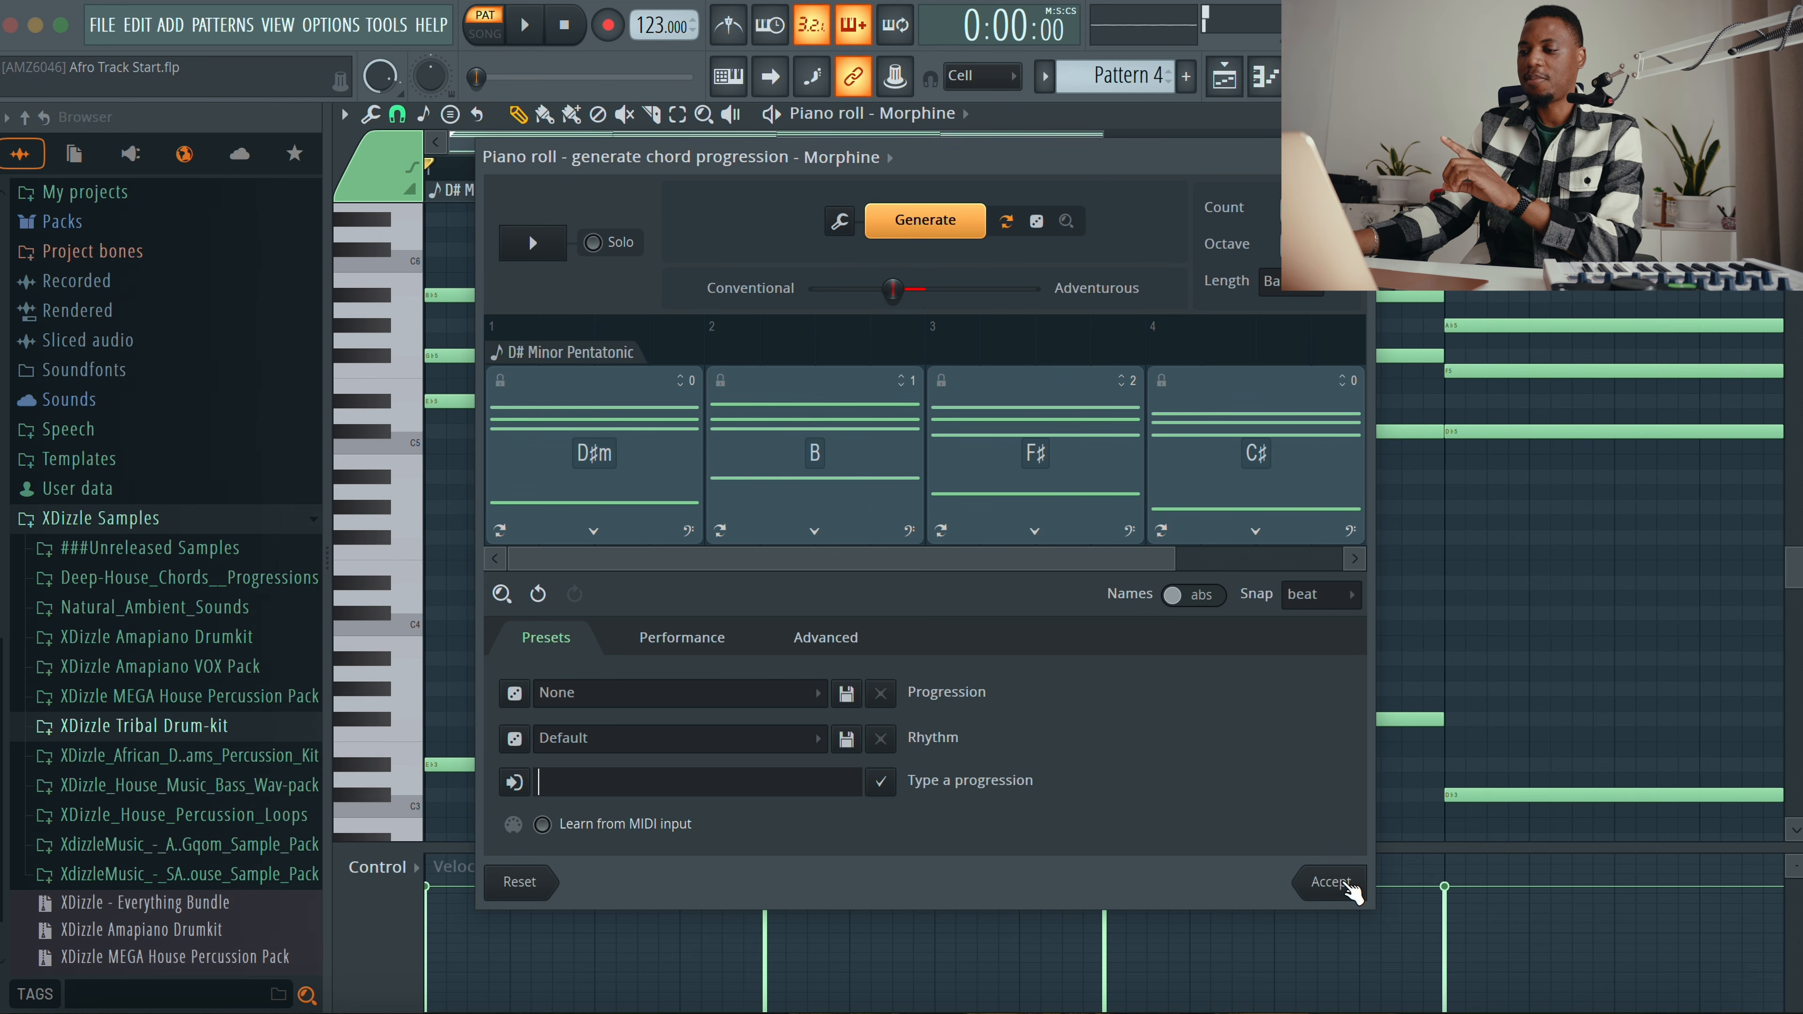
pyautogui.click(1346, 886)
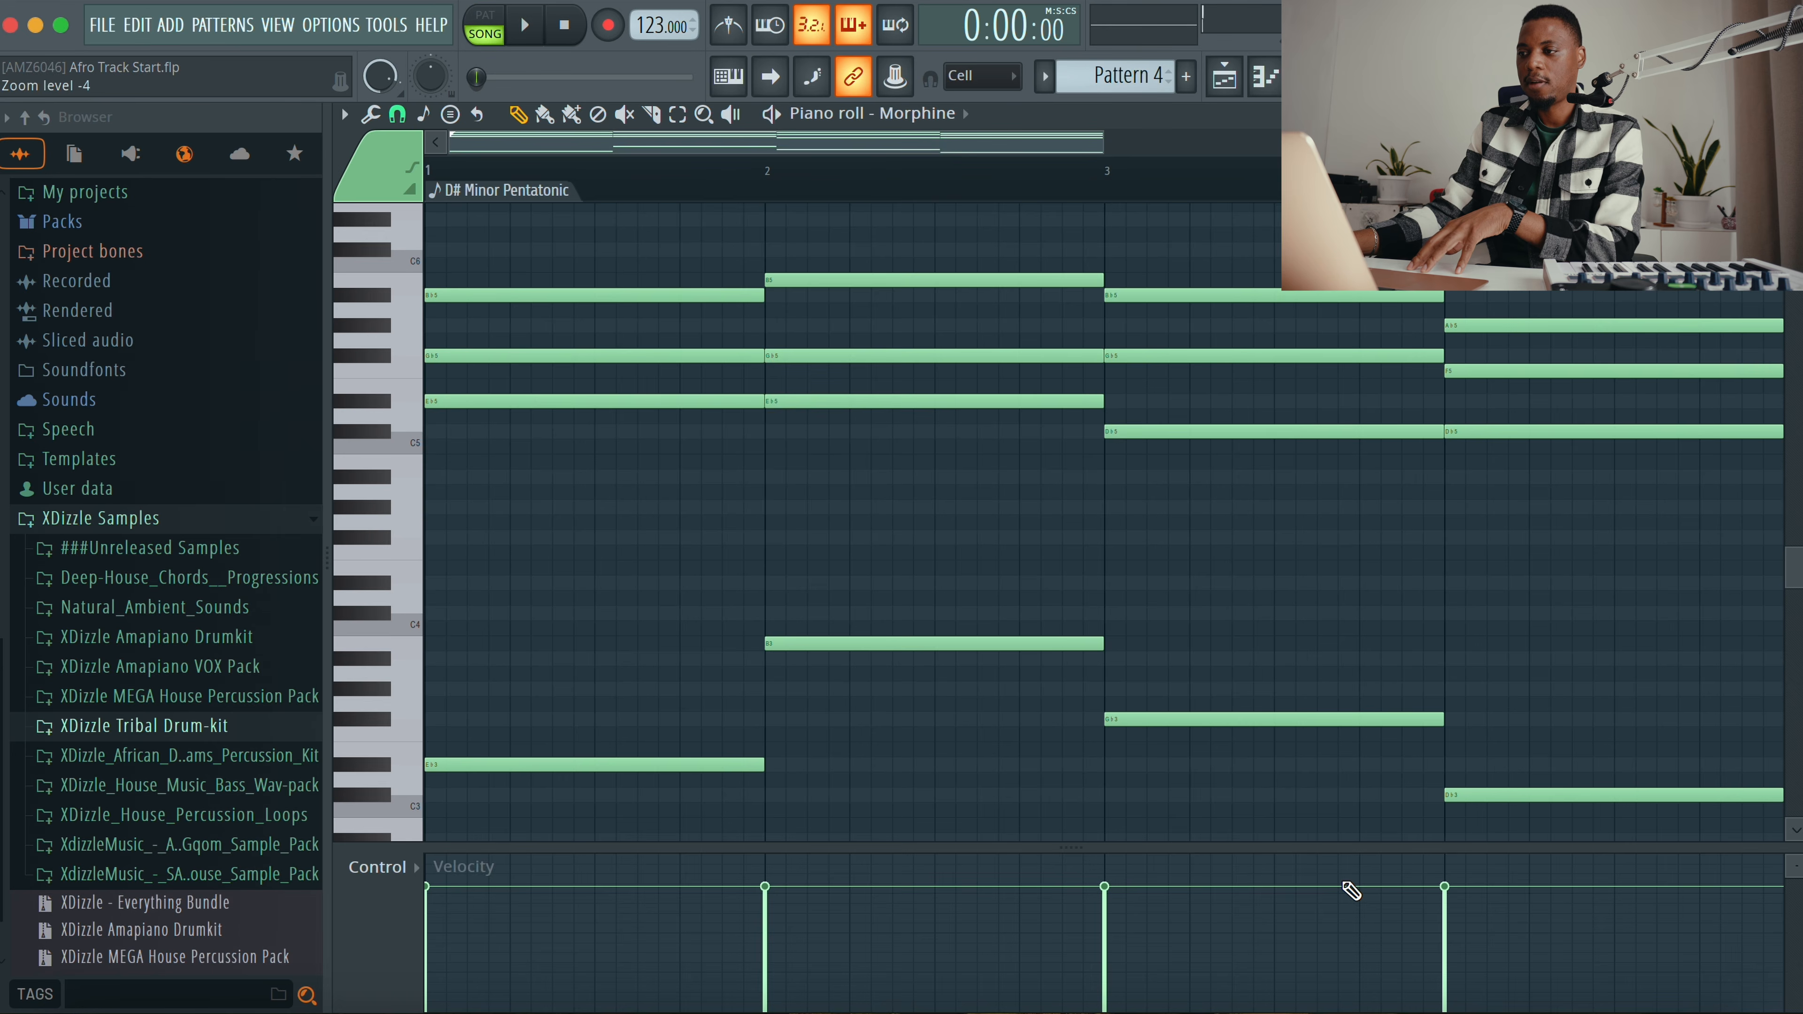
pyautogui.press('Escape')
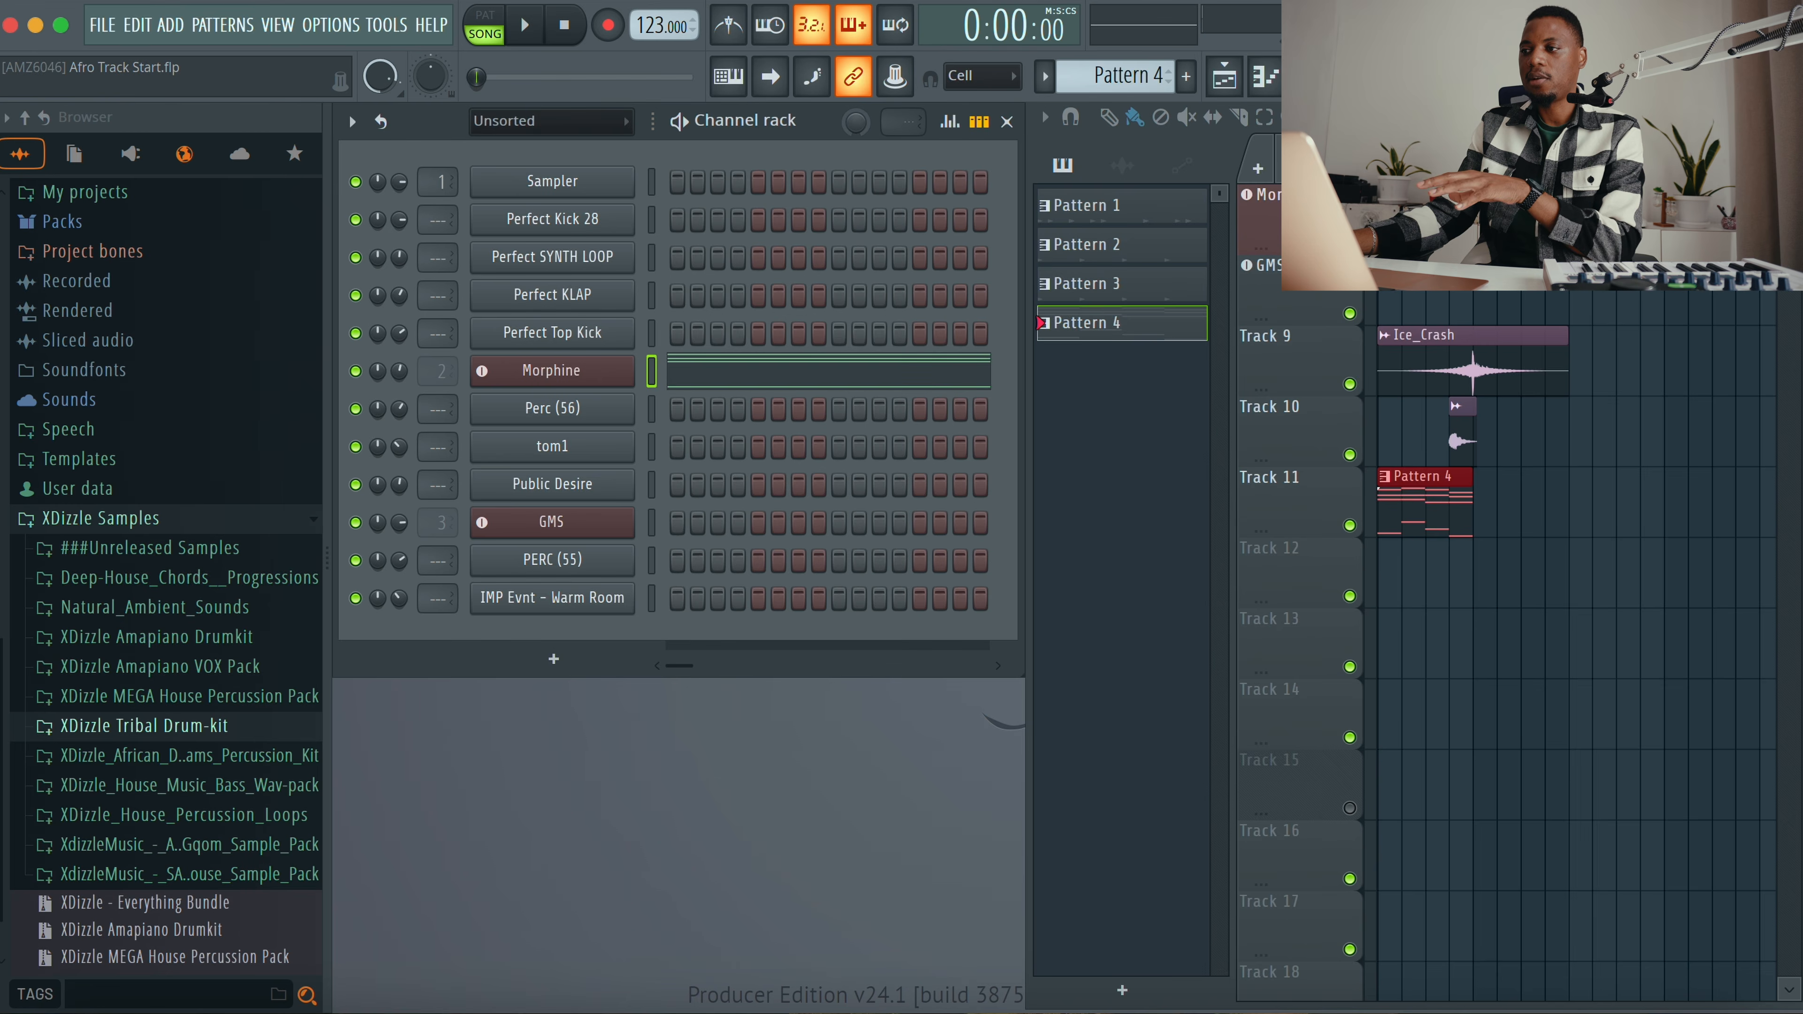
pyautogui.press('Escape')
# Step: Repeat the Pattern 4 clip along Track 11 to make four consecutive copies and play the arrangement
pyautogui.scroll(5, 1293, 348)
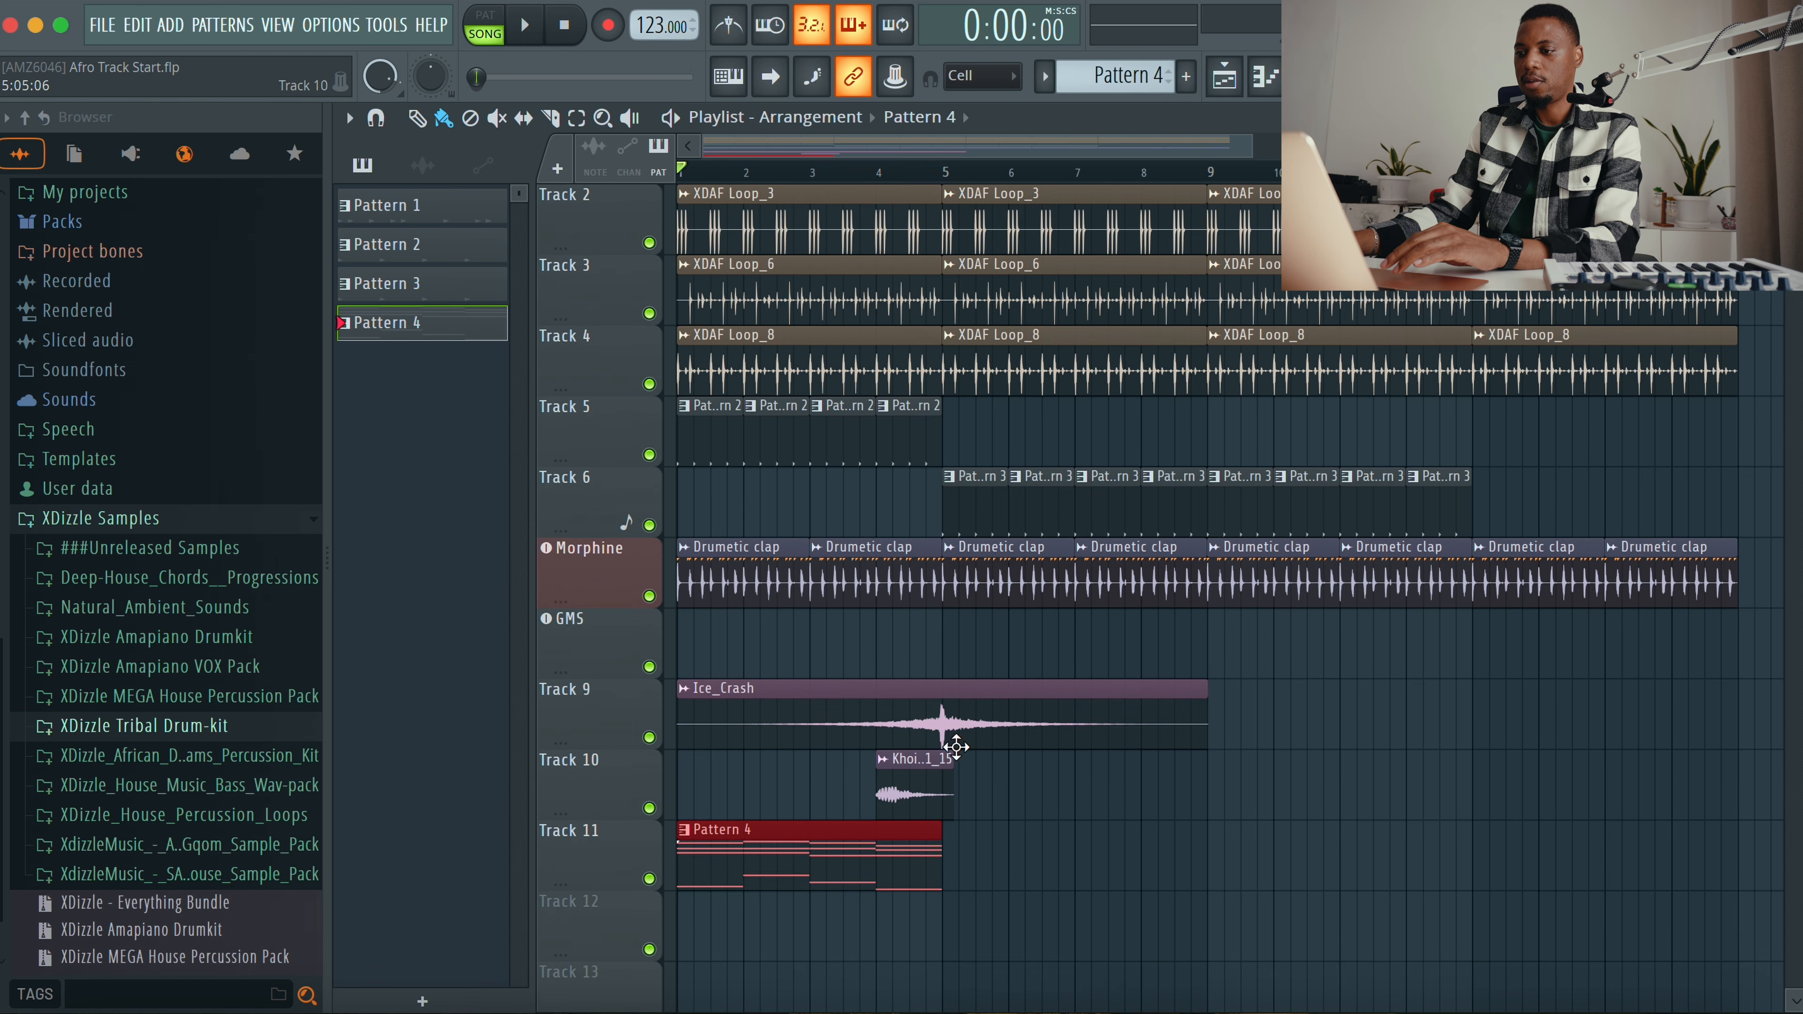
pyautogui.click(801, 897)
pyautogui.rightClick(971, 898)
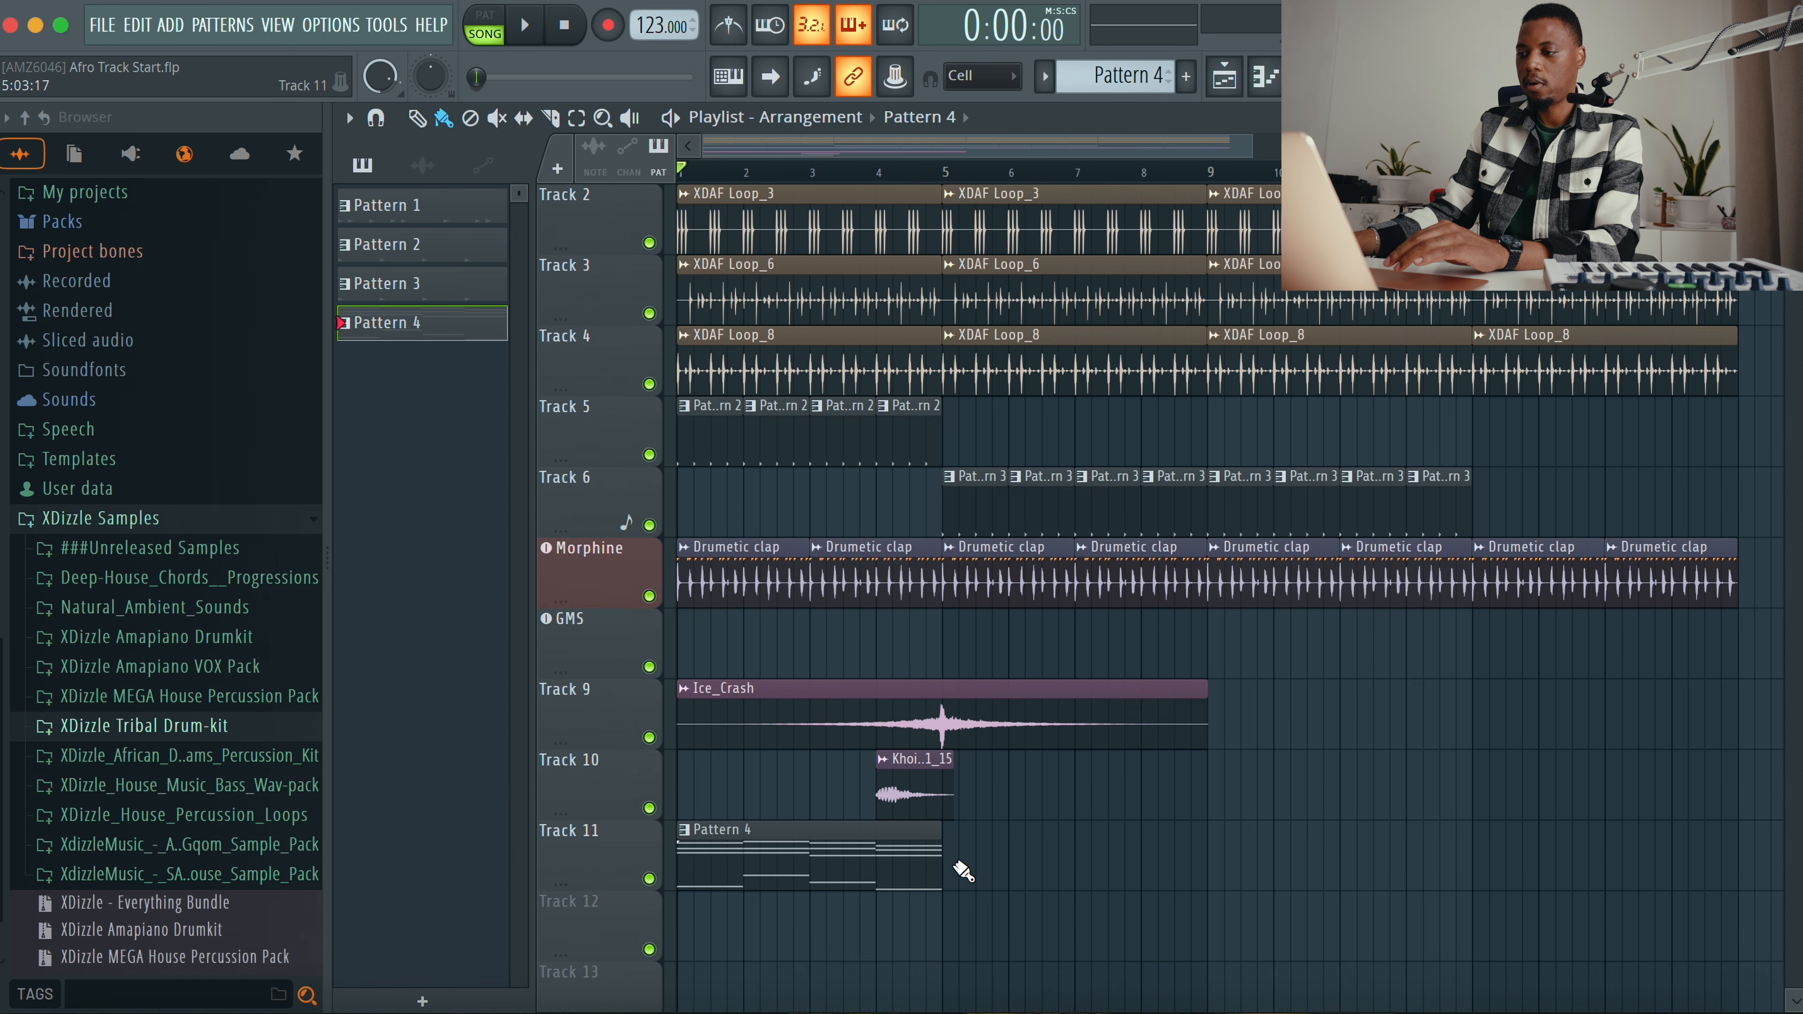
pyautogui.moveTo(963, 870); pyautogui.dragTo(1503, 868)
pyautogui.press('space')
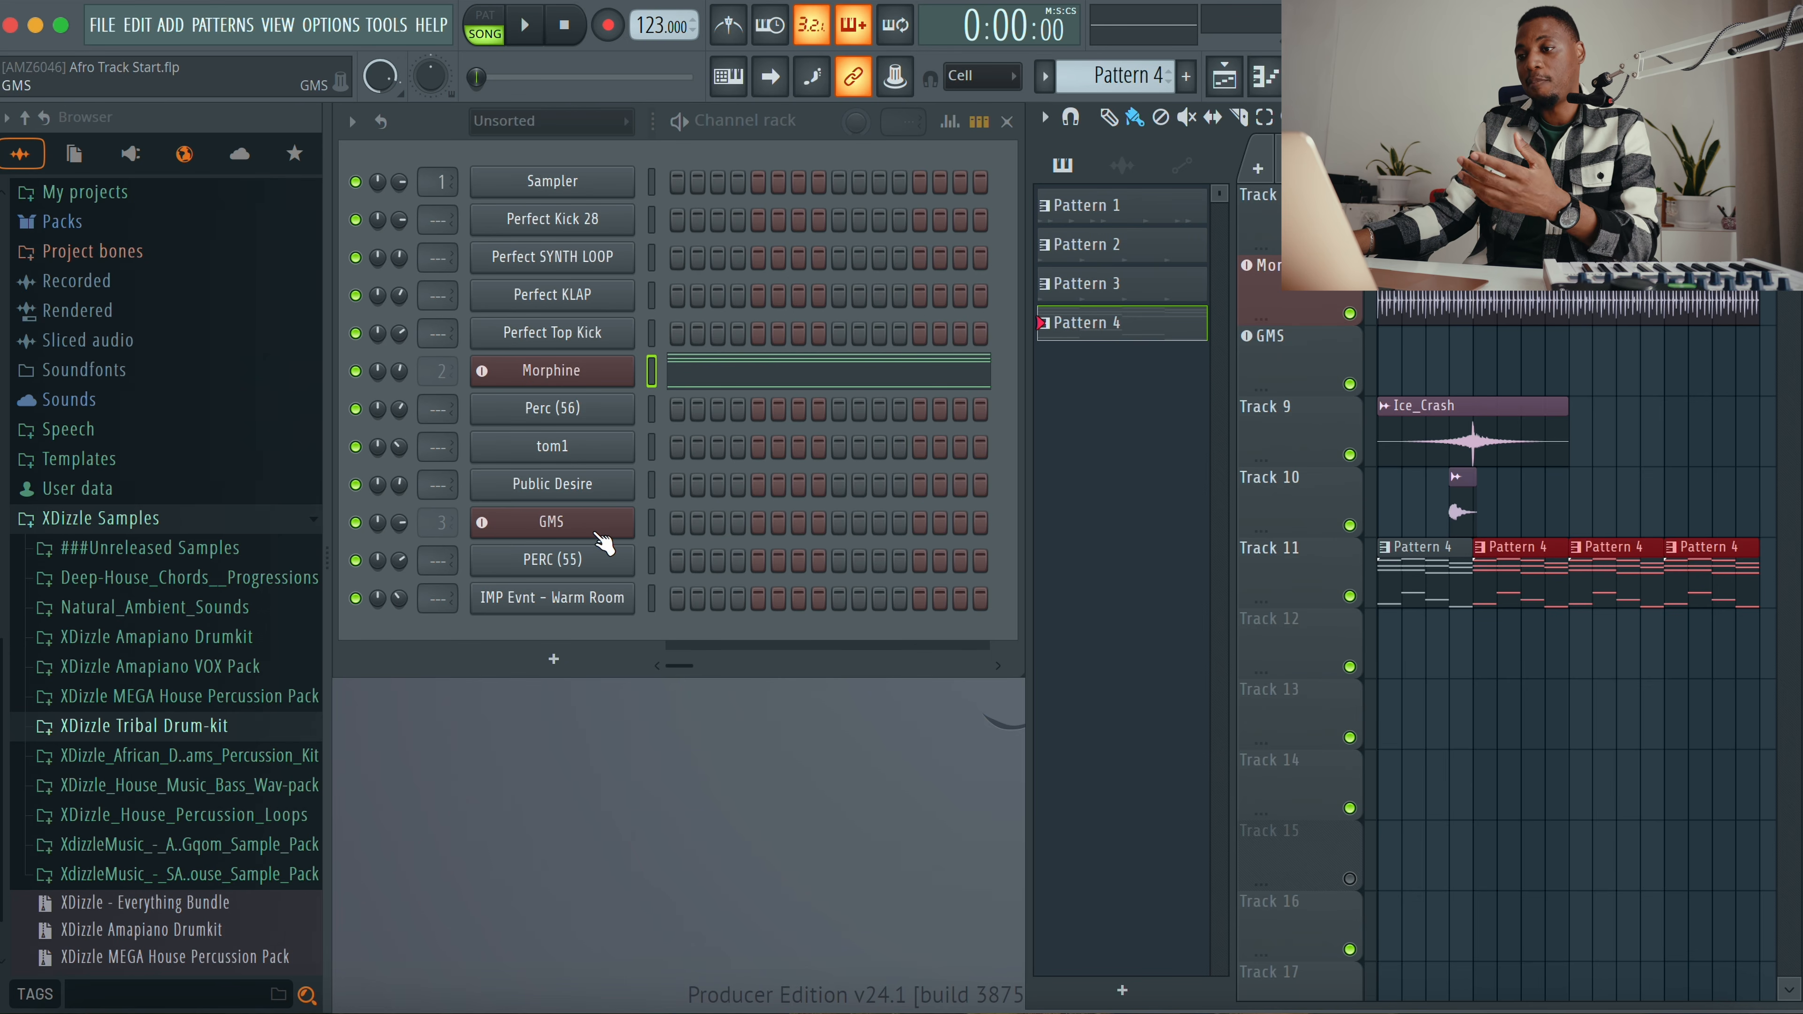
# Step: Open the Morphine piano roll and select the lowest bass note of each chord
pyautogui.click(787, 385)
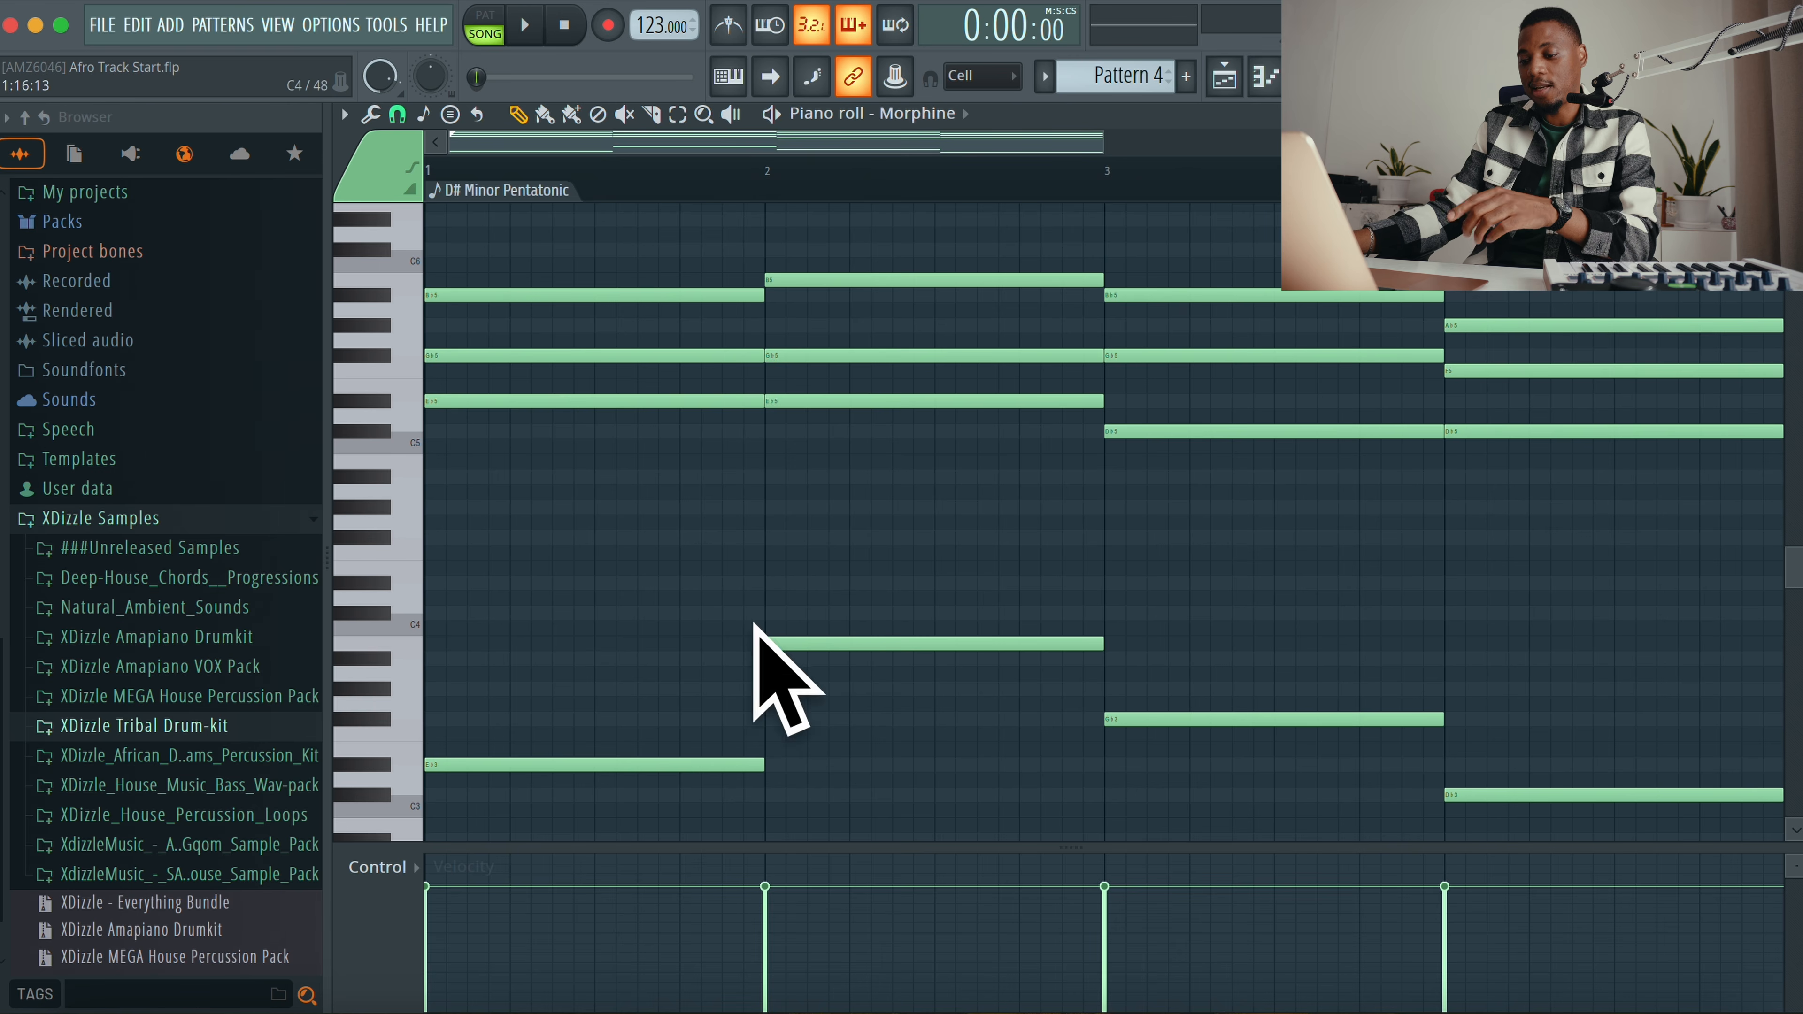
pyautogui.moveTo(699, 596); pyautogui.dragTo(1566, 759)
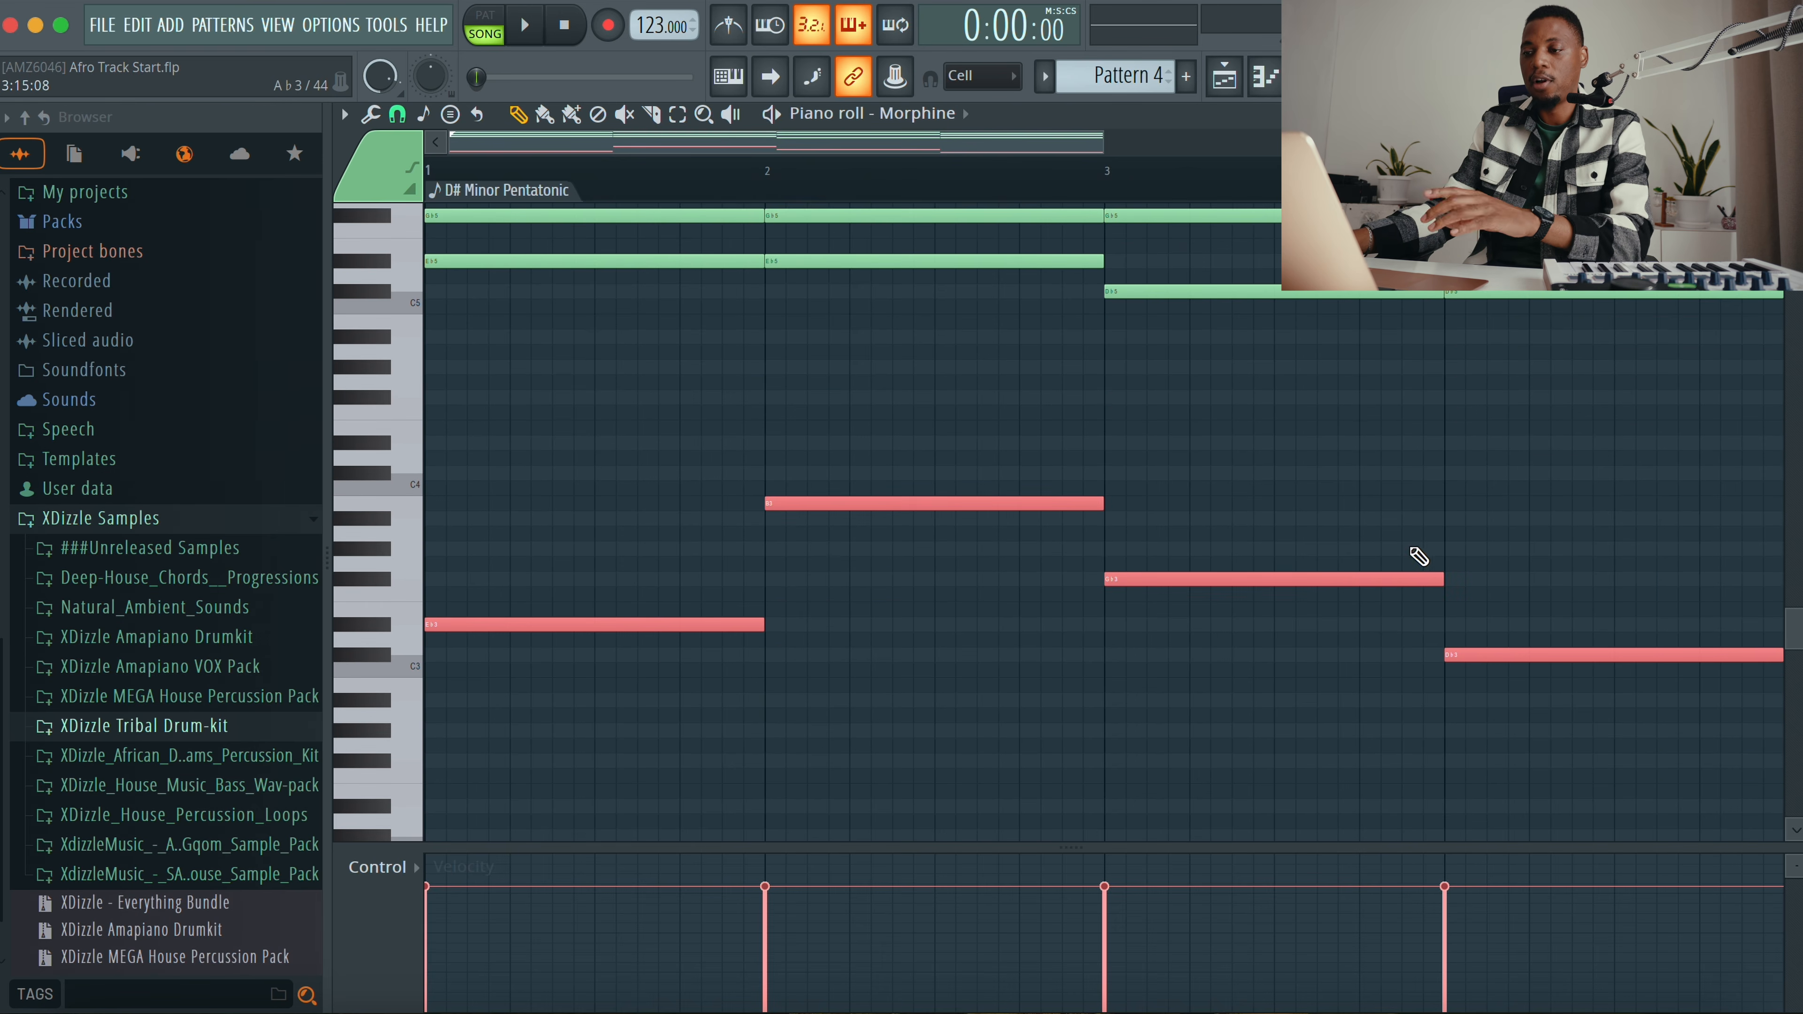
pyautogui.press('Escape')
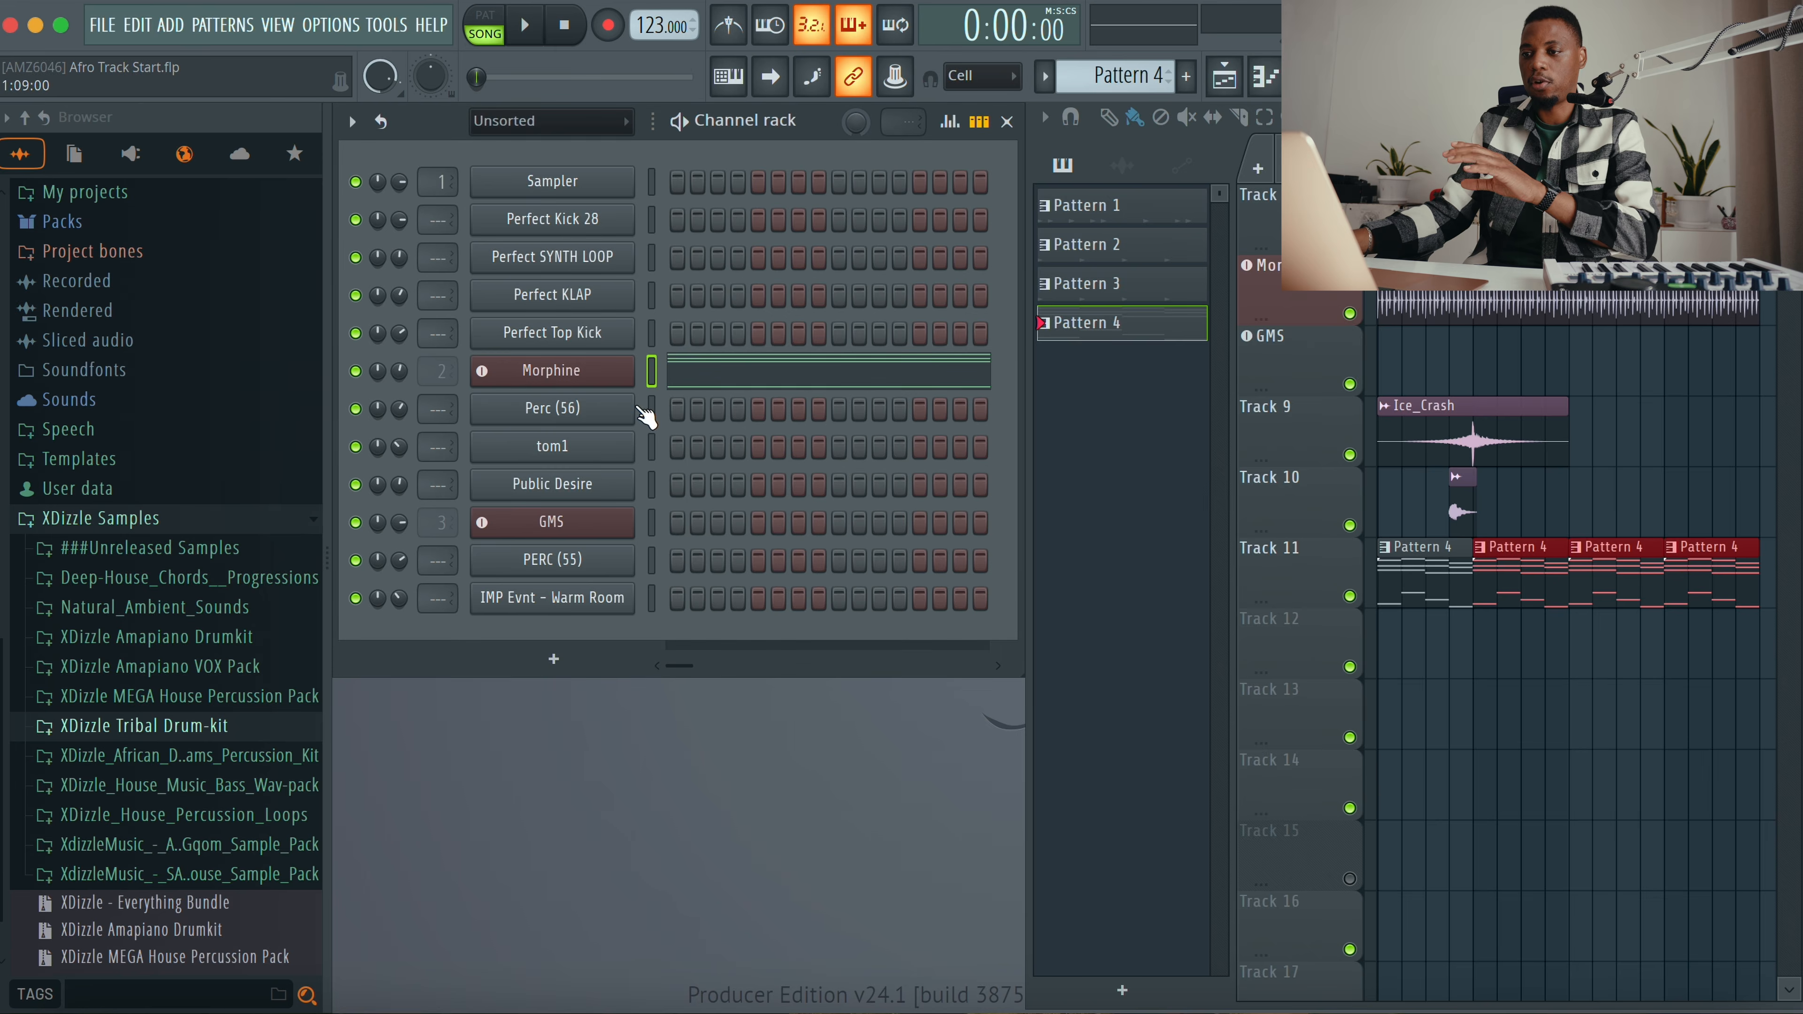
# Step: Open the GMS synth, switch on the button beneath Freq Slide, and close the plugin window
pyautogui.click(563, 524)
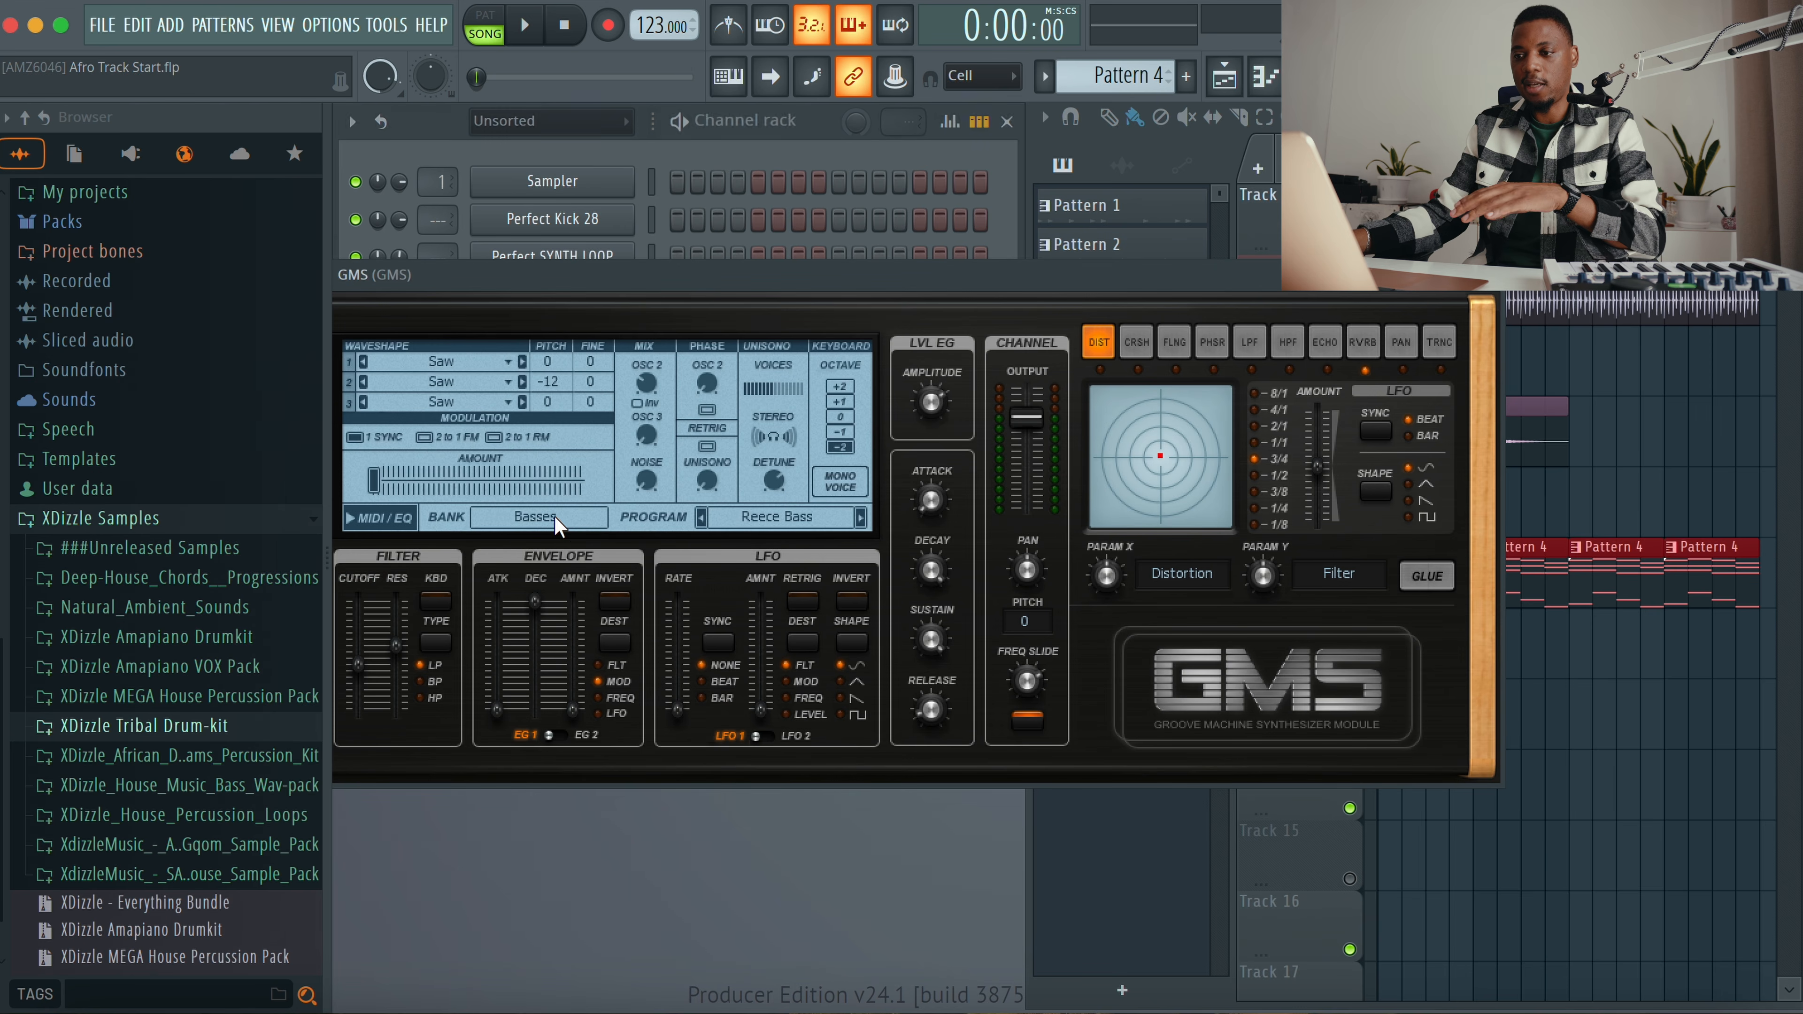
pyautogui.moveTo(915, 278); pyautogui.dragTo(1020, 254)
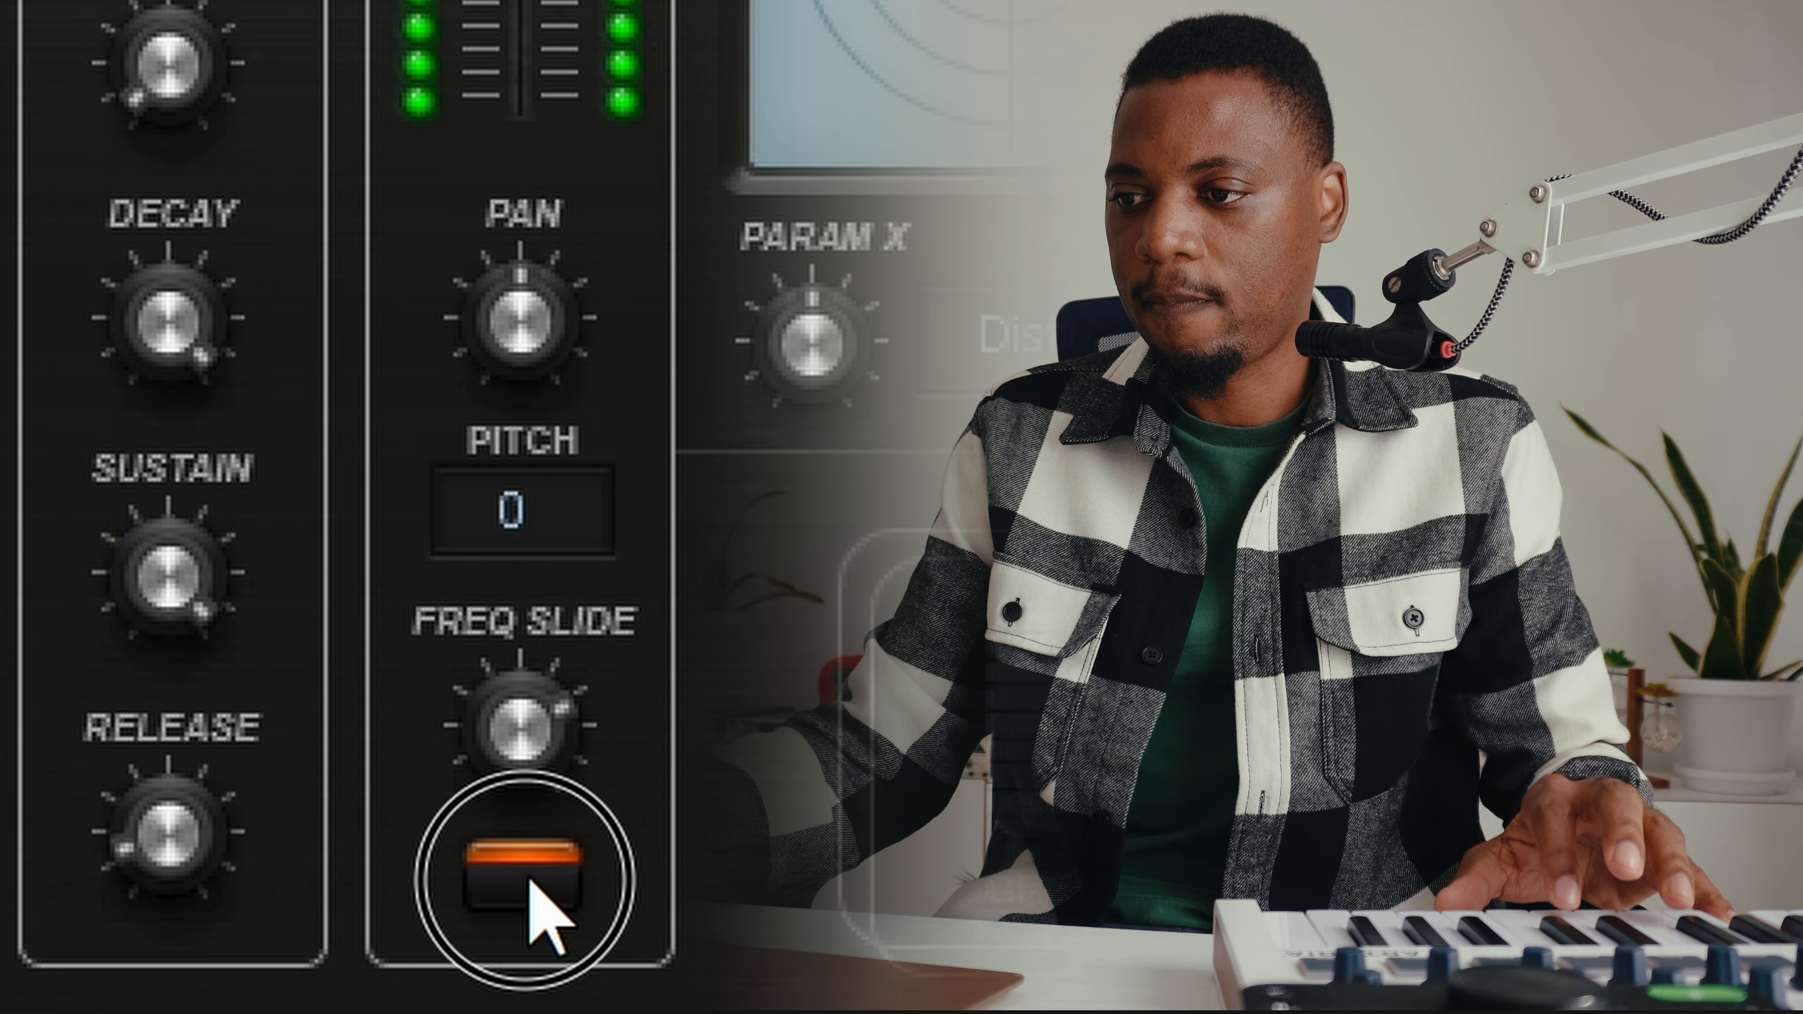
pyautogui.click(1133, 694)
pyautogui.click(532, 881)
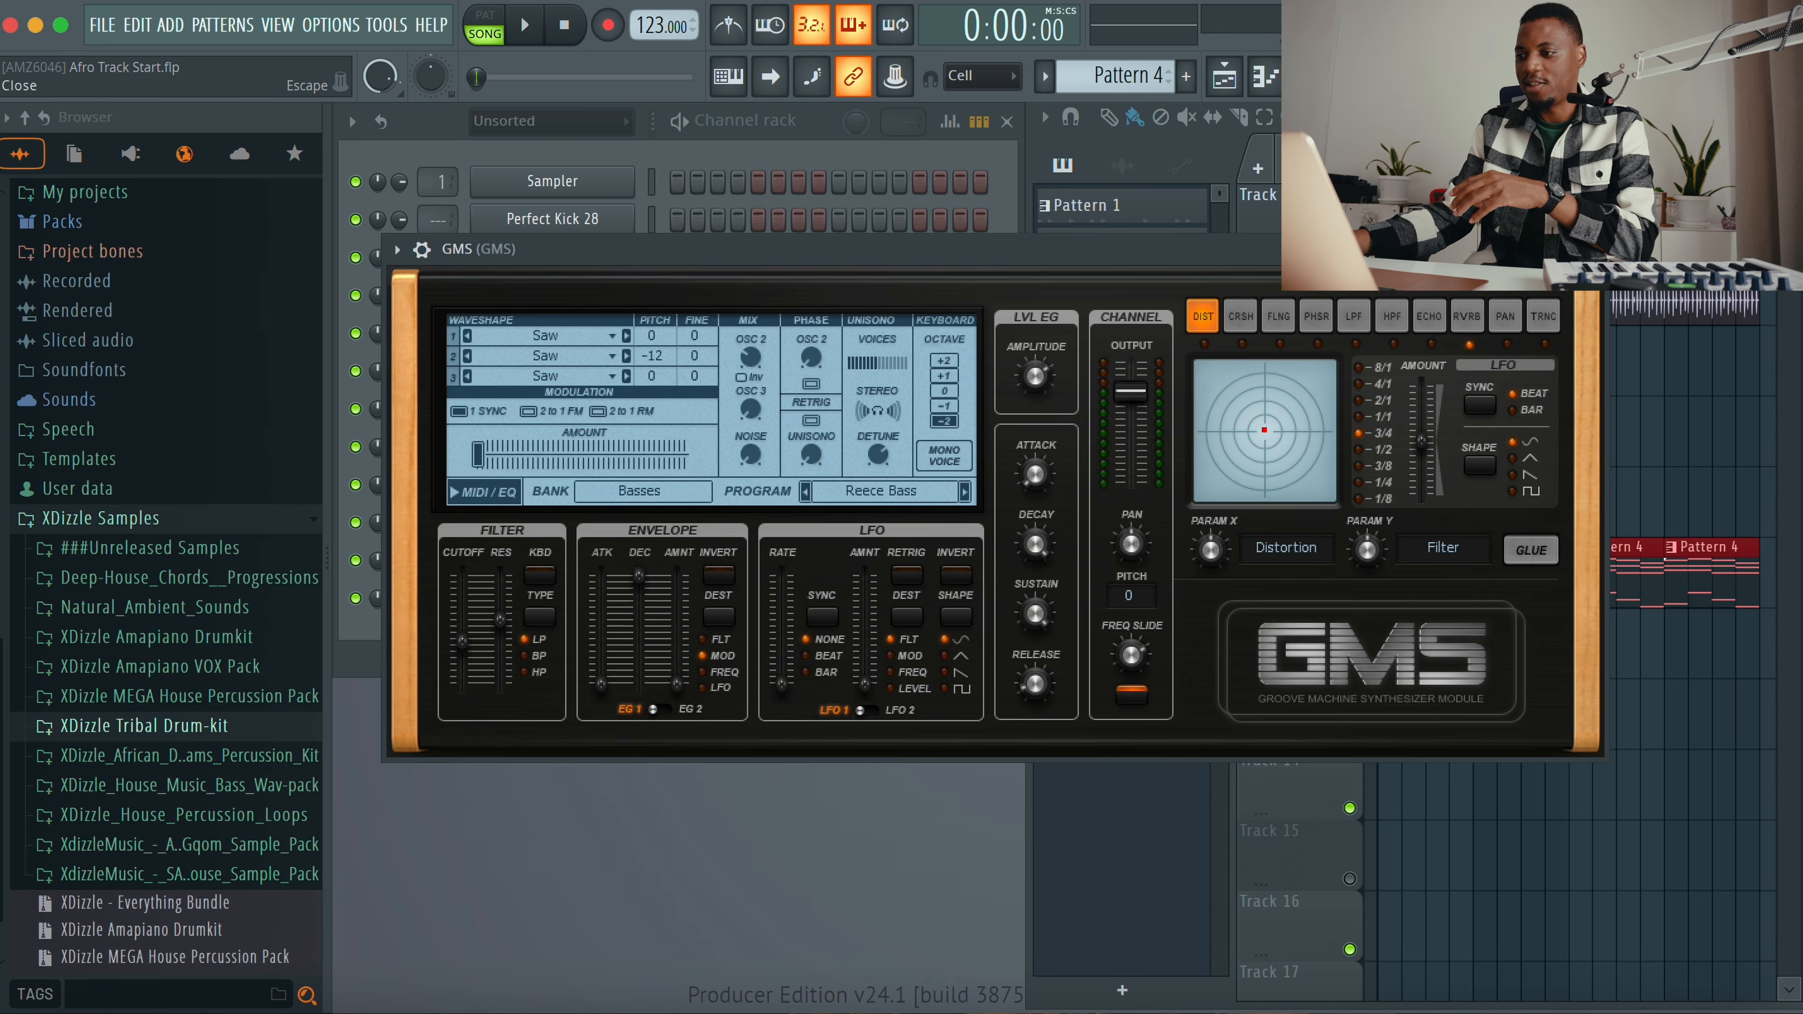
pyautogui.click(1593, 249)
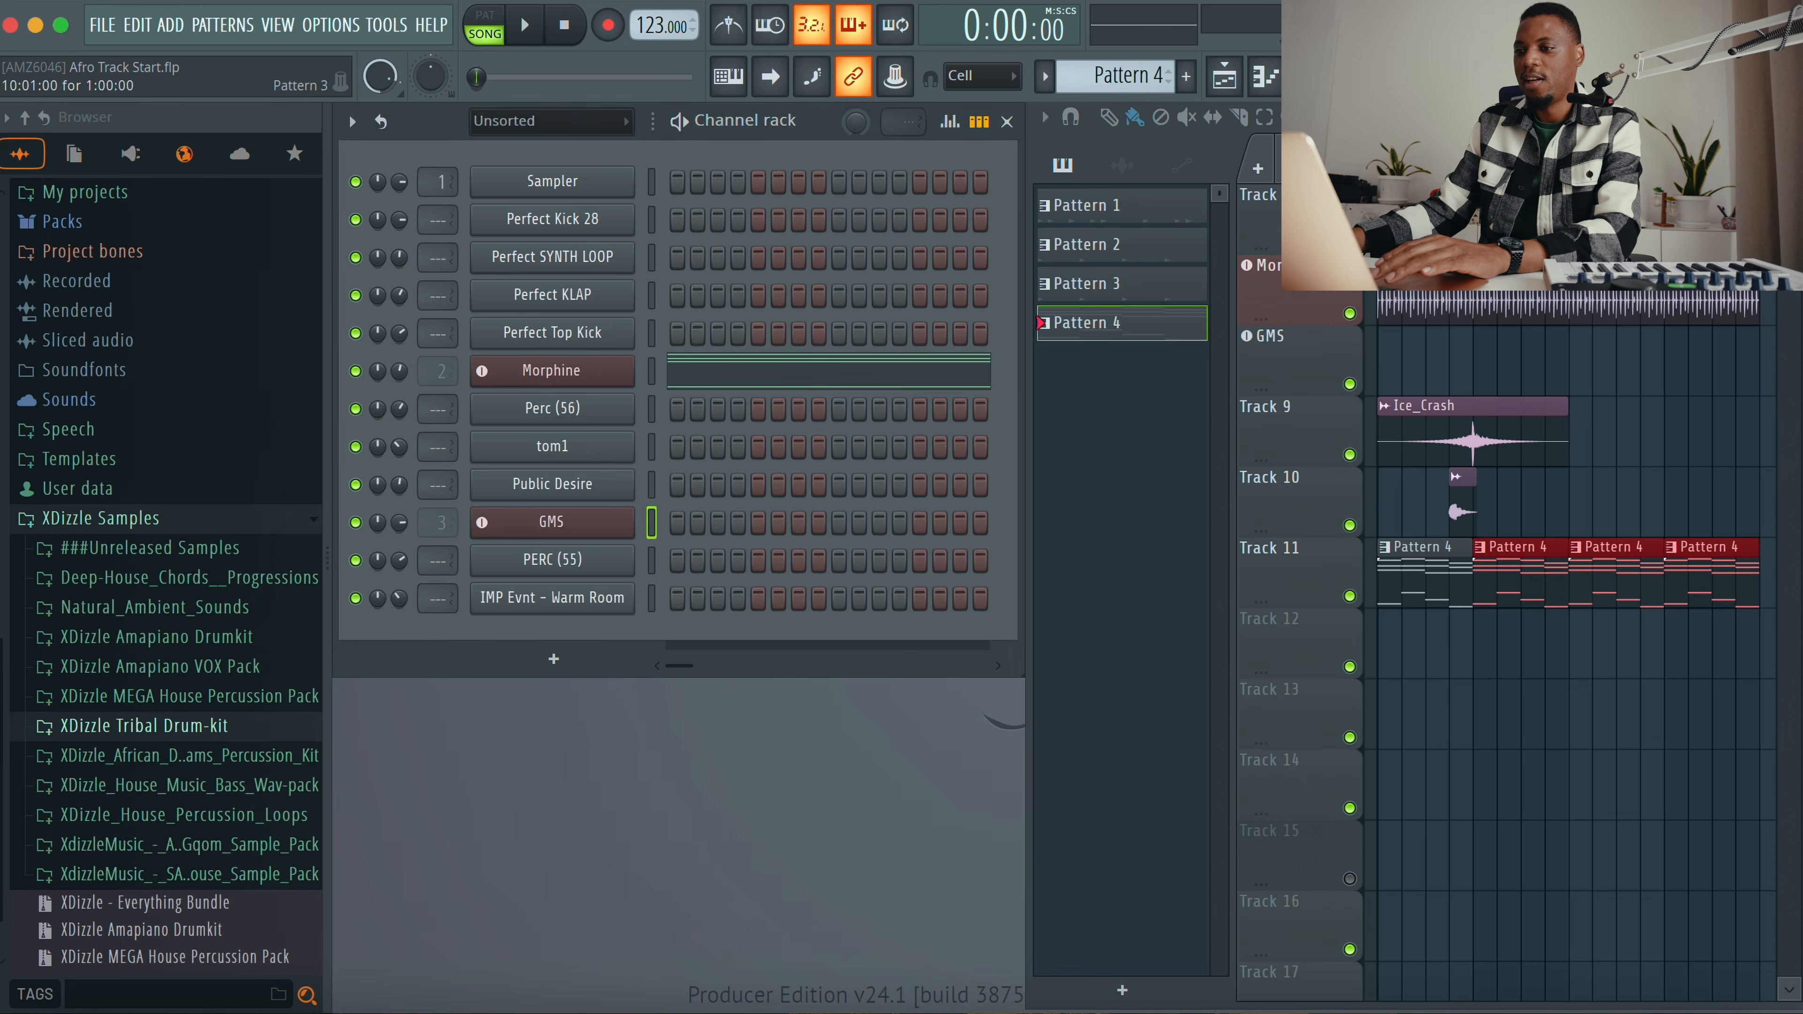
# Step: Copy the Morphine channel's selected bass notes and place a new Pattern 5 on Track 12
pyautogui.rightClick(543, 376)
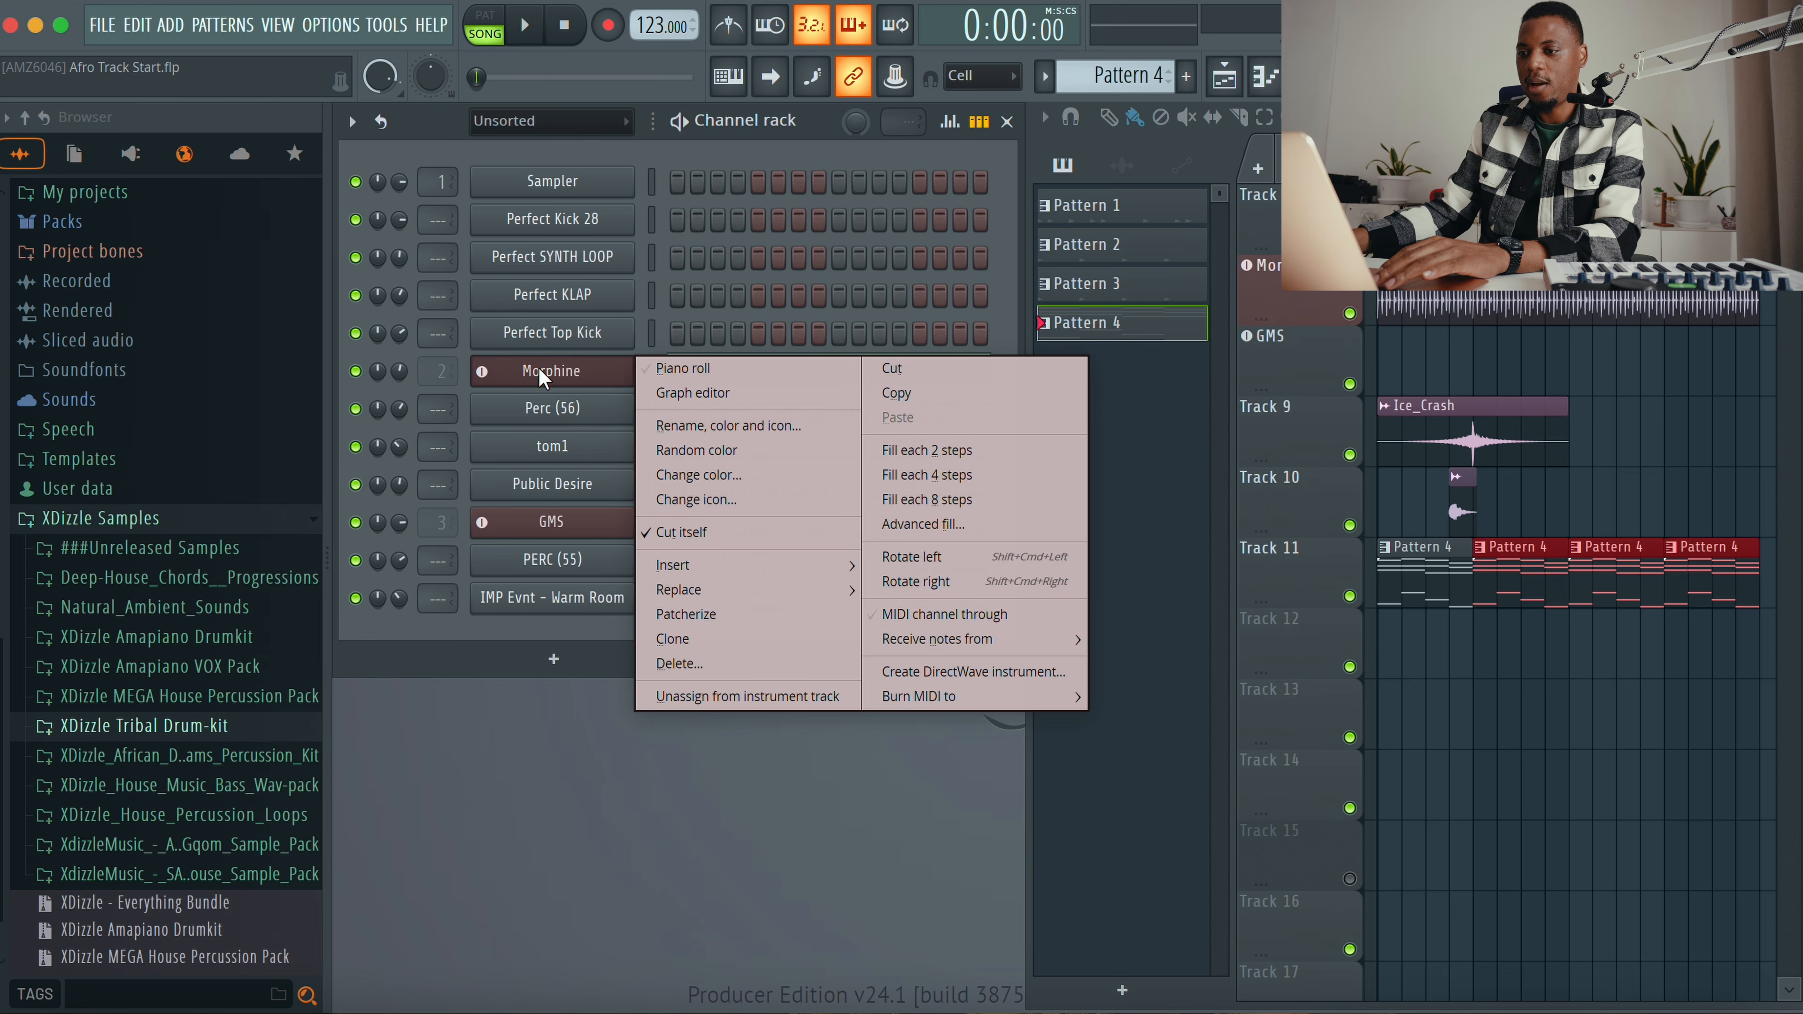
pyautogui.click(889, 398)
pyautogui.scroll(1, 1133, 86)
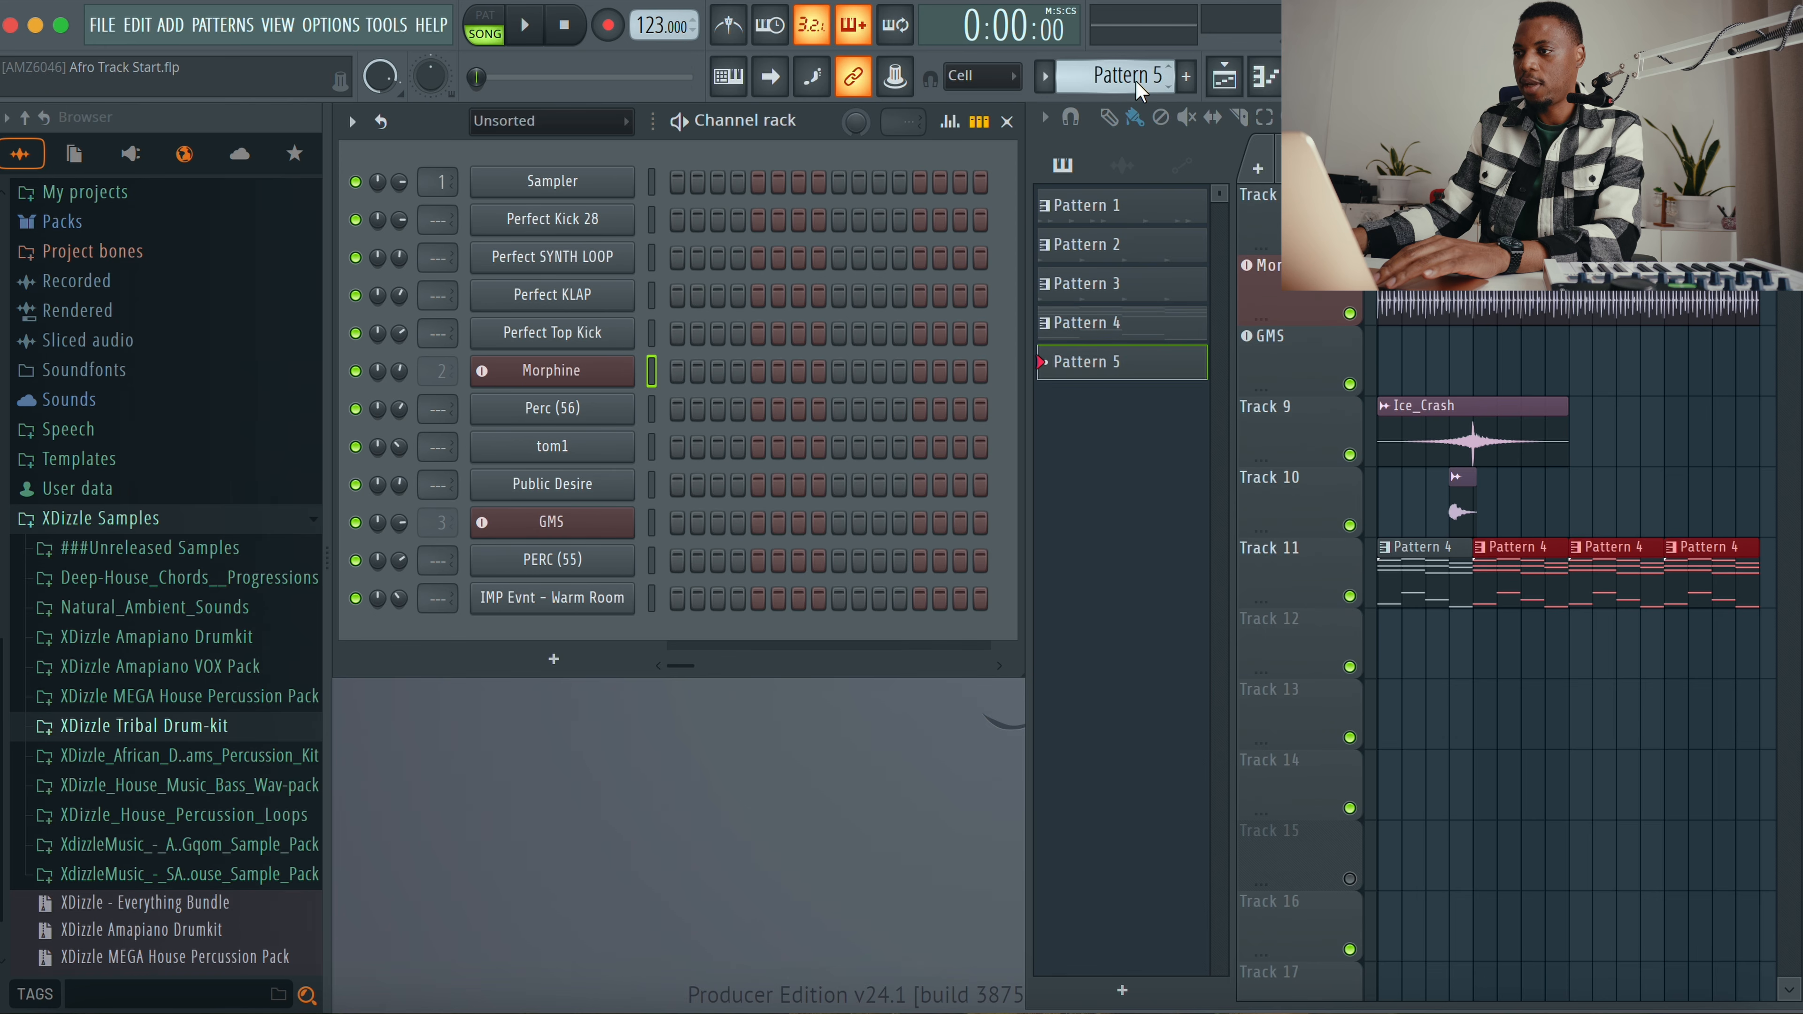
pyautogui.click(1385, 649)
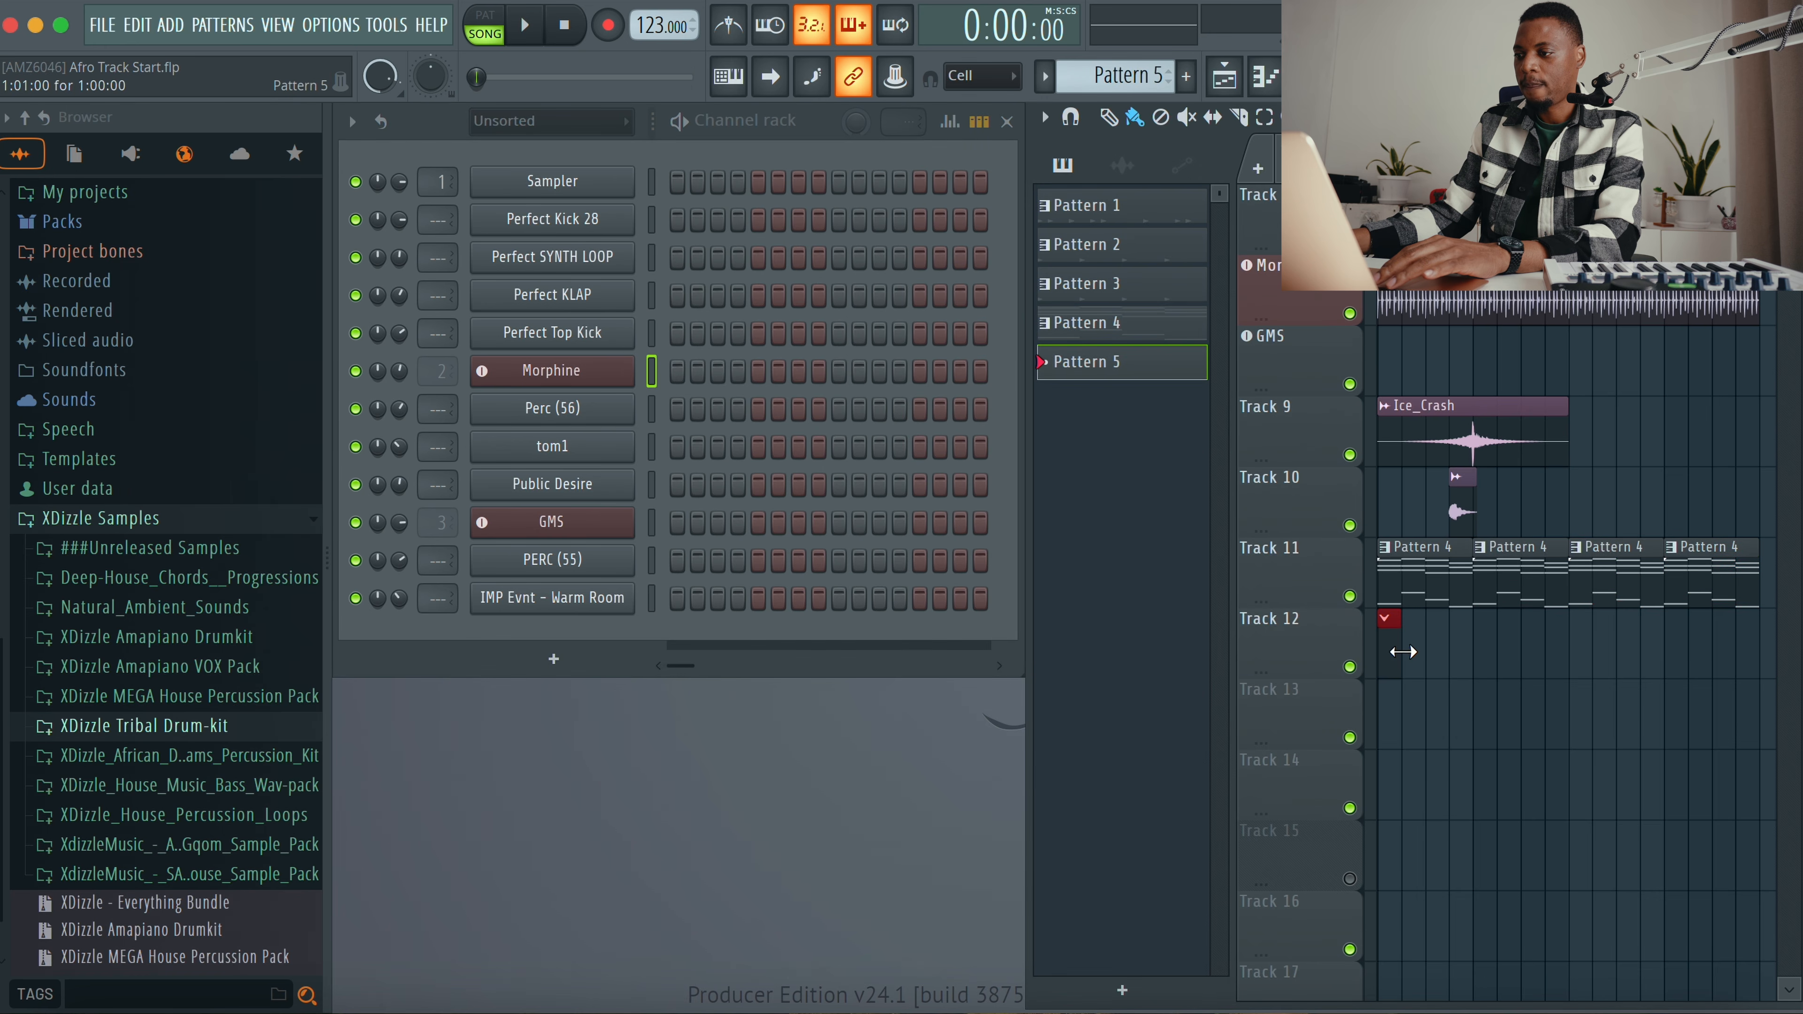
# Step: Paste the copied notes into the GMS channel, open its piano roll and delete the upper chord notes
pyautogui.rightClick(585, 536)
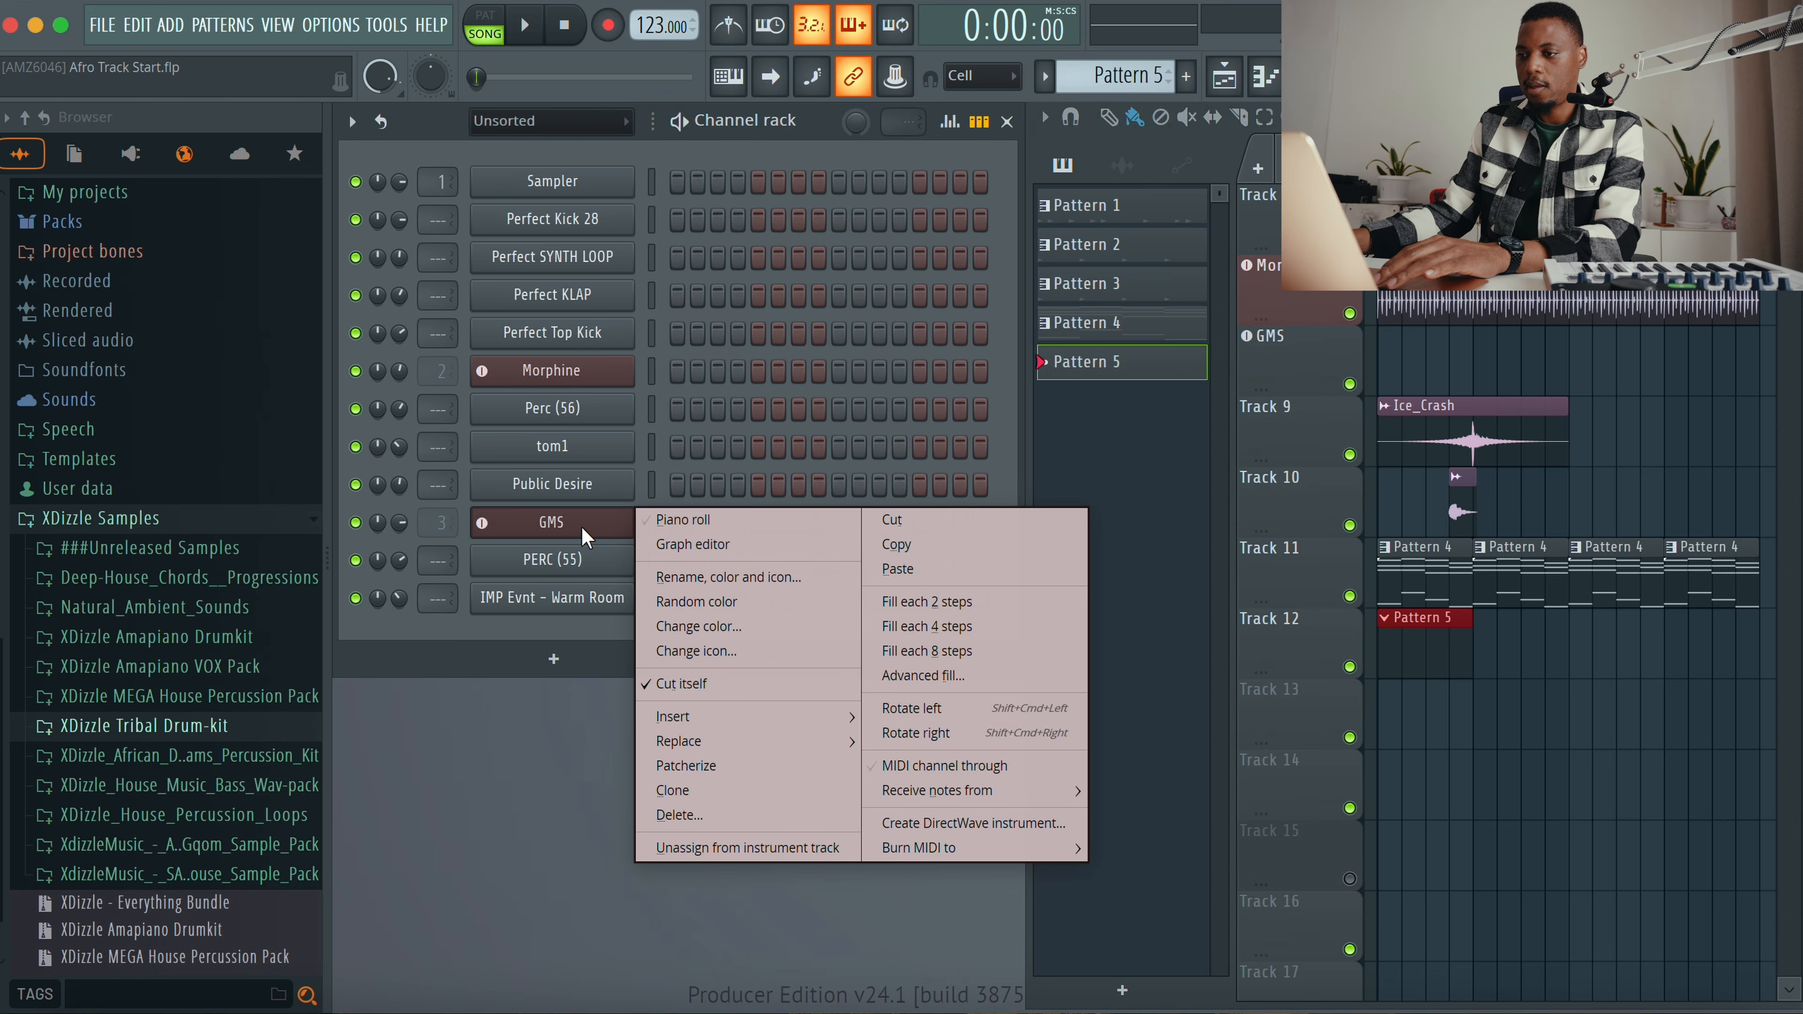
pyautogui.click(893, 572)
pyautogui.click(781, 527)
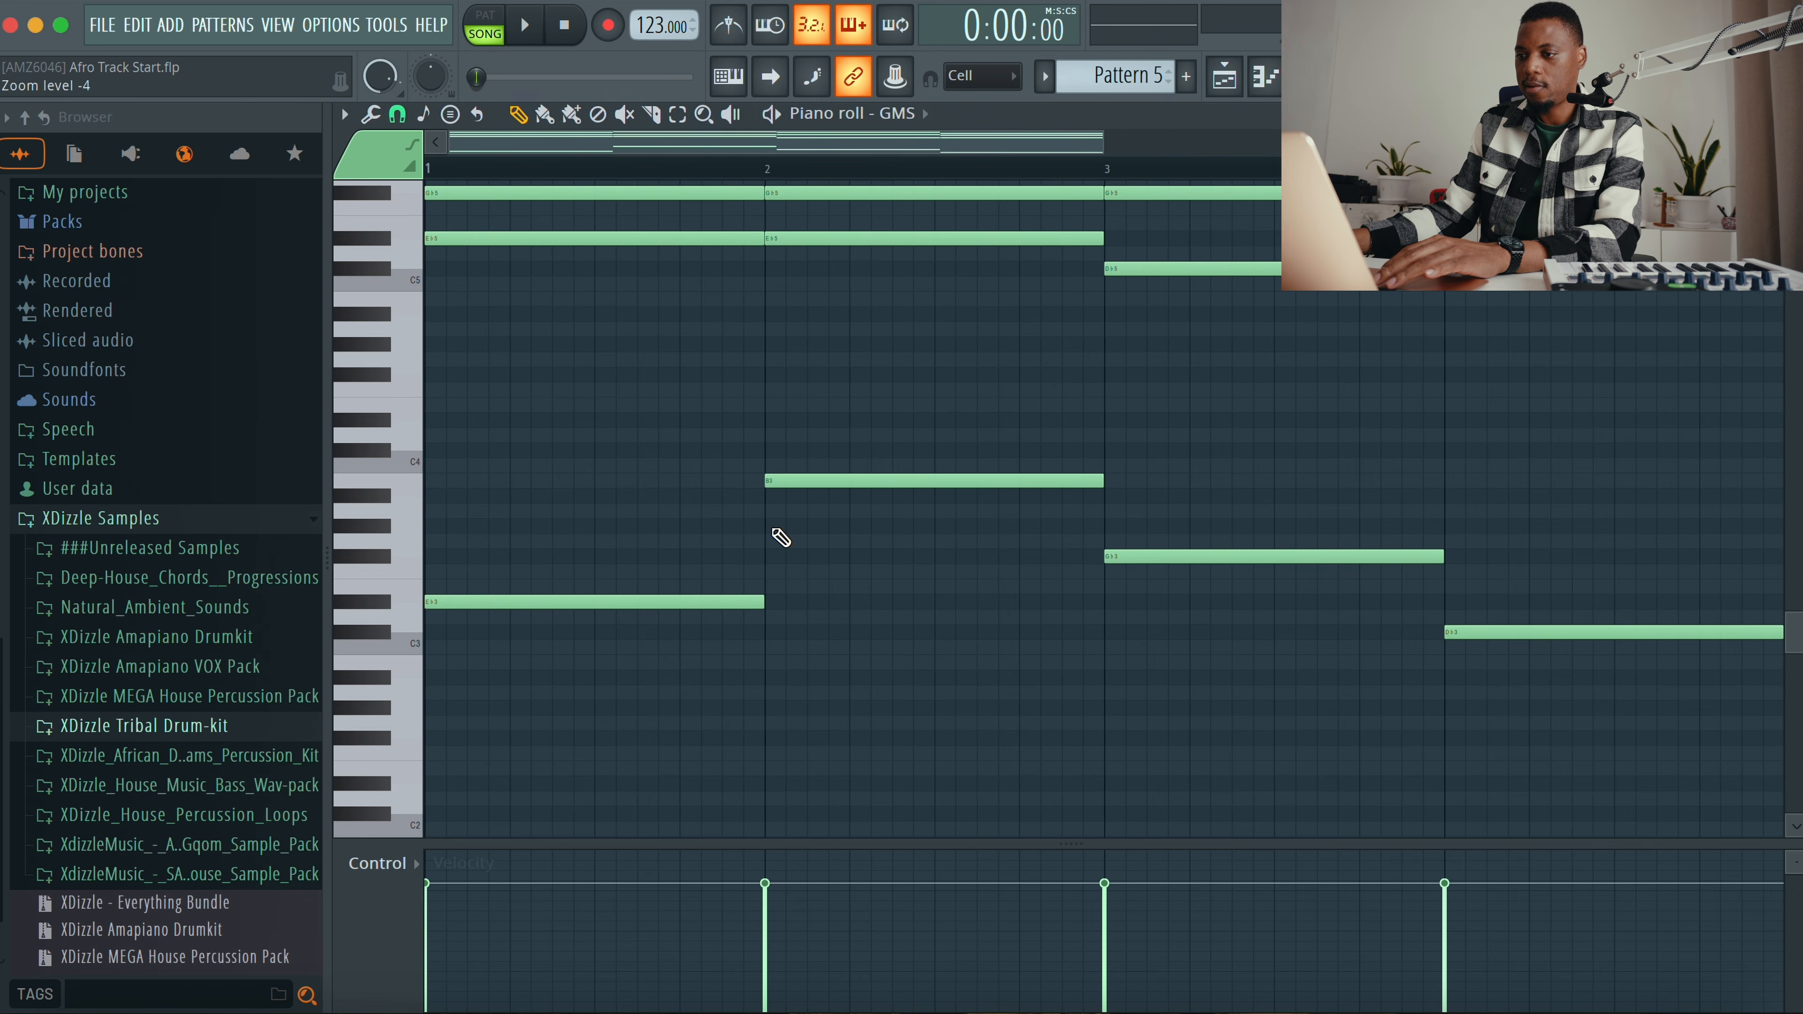
pyautogui.scroll(3, 740, 424)
pyautogui.moveTo(668, 249)
pyautogui.mouseDown()
pyautogui.moveTo(712, 368)
pyautogui.moveTo(1157, 389)
pyautogui.moveTo(1477, 348)
pyautogui.moveTo(1562, 298)
pyautogui.mouseUp()
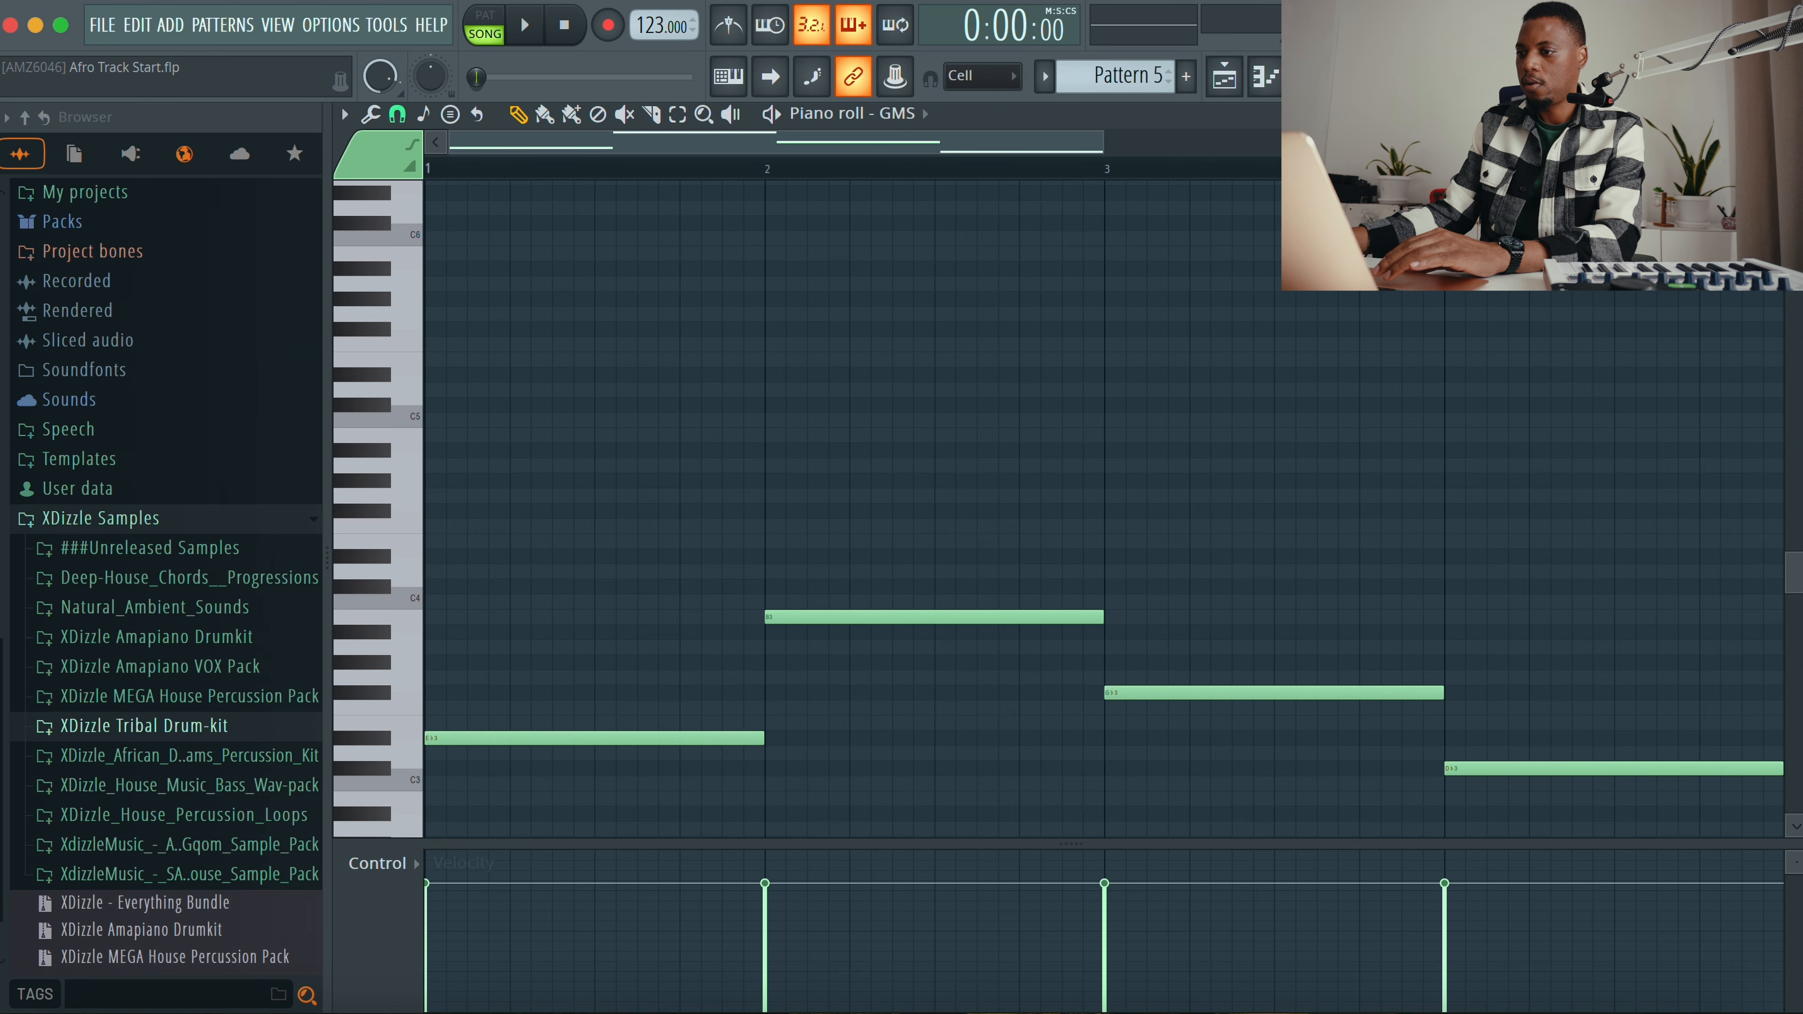
# Step: Transpose the GMS bass notes up two octaves while previewing playback, then close the piano roll
pyautogui.press('space')
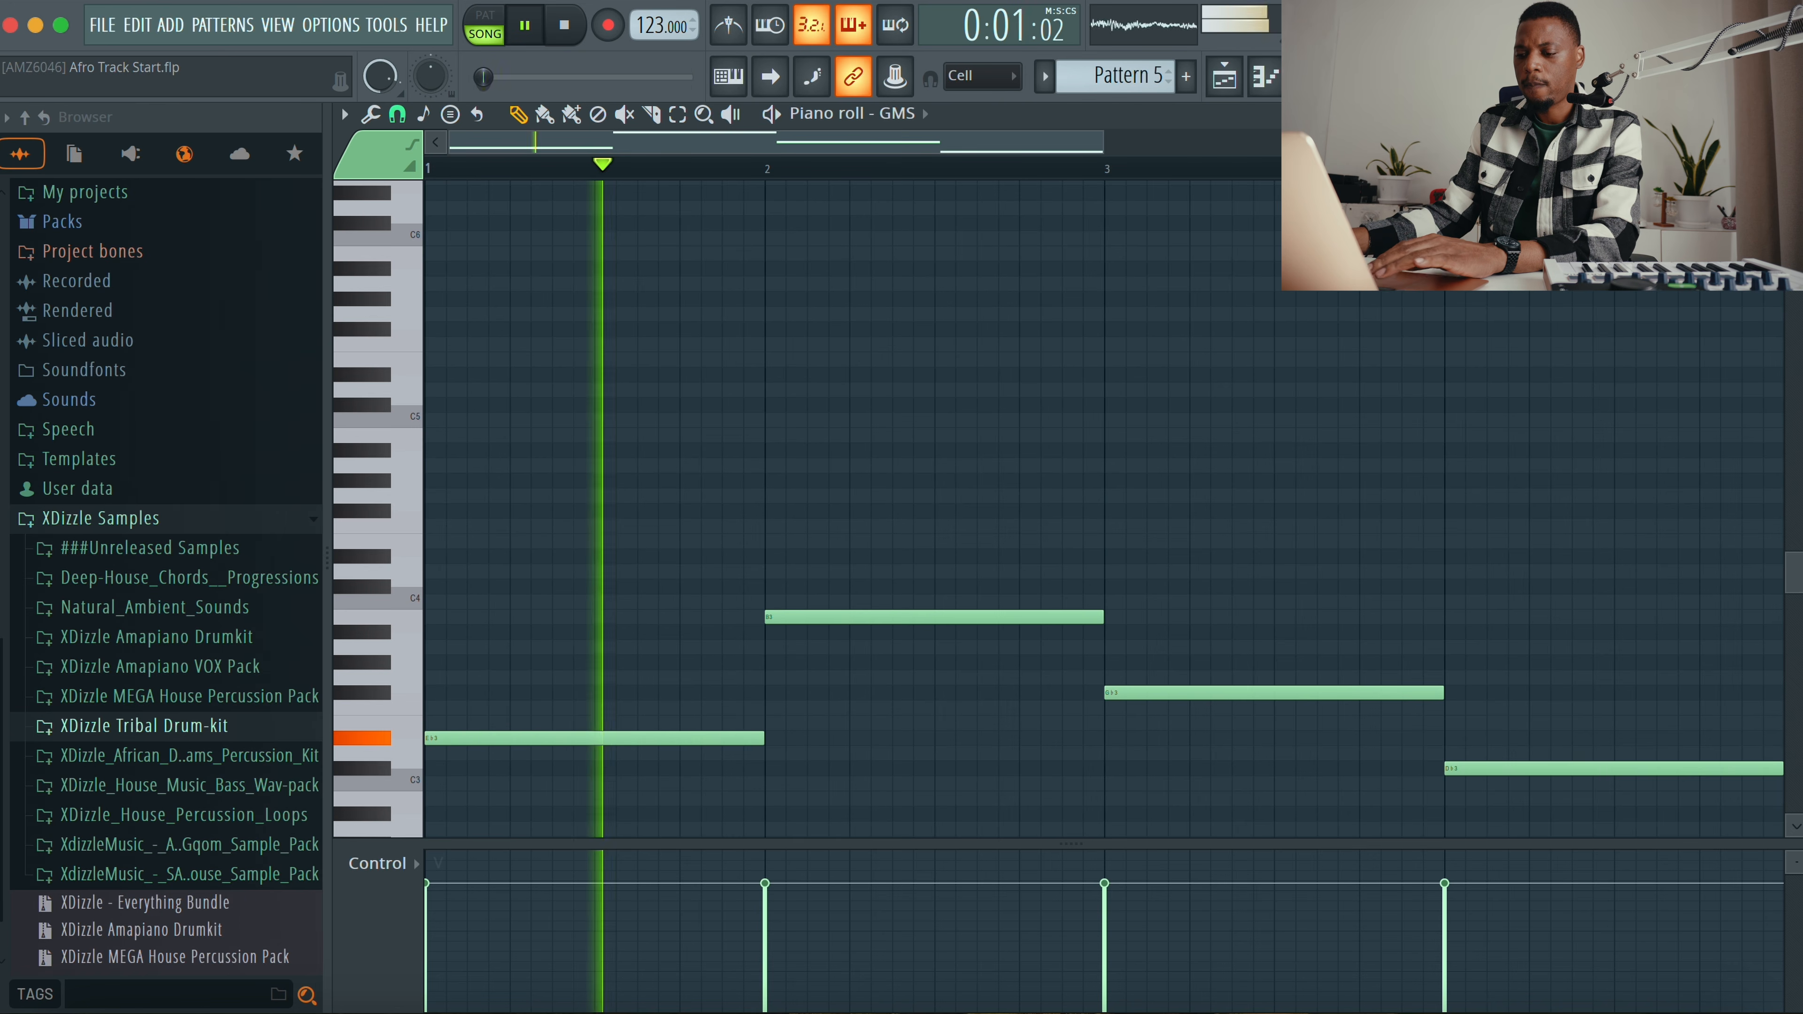
pyautogui.press('space')
pyautogui.hotkey('ctrl', 'Up')
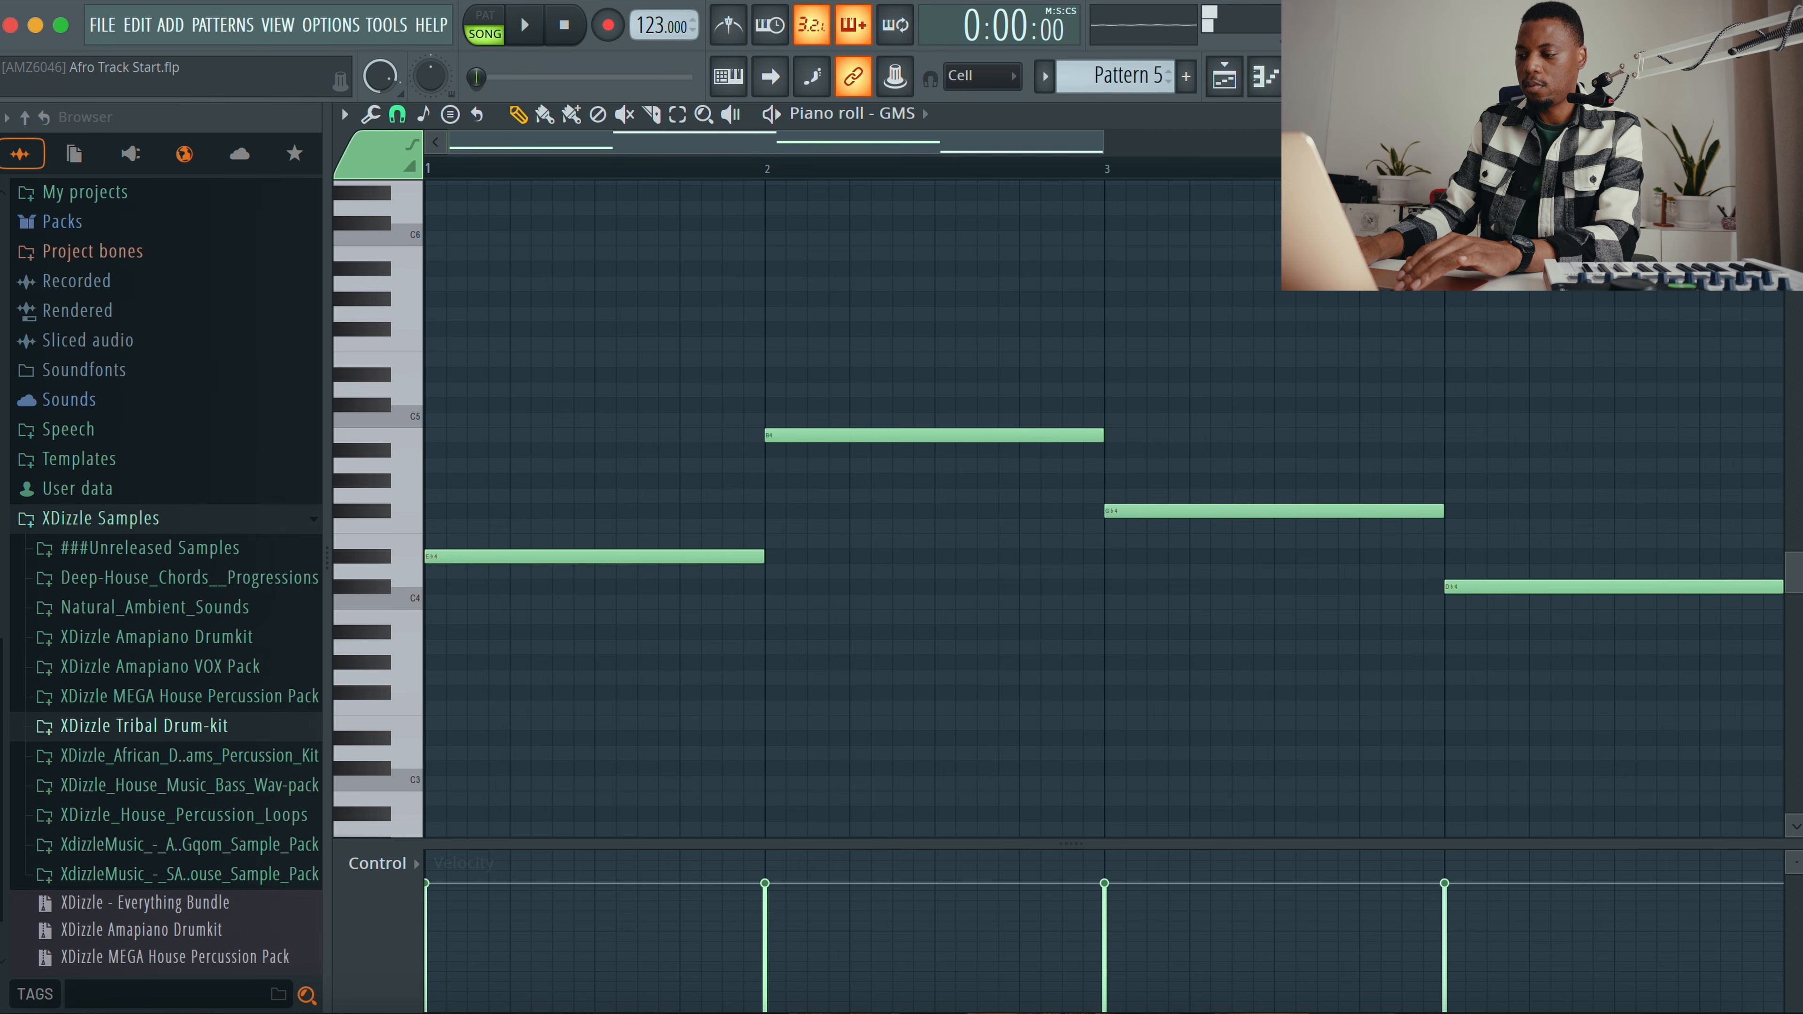
pyautogui.hotkey('ctrl', 'Up')
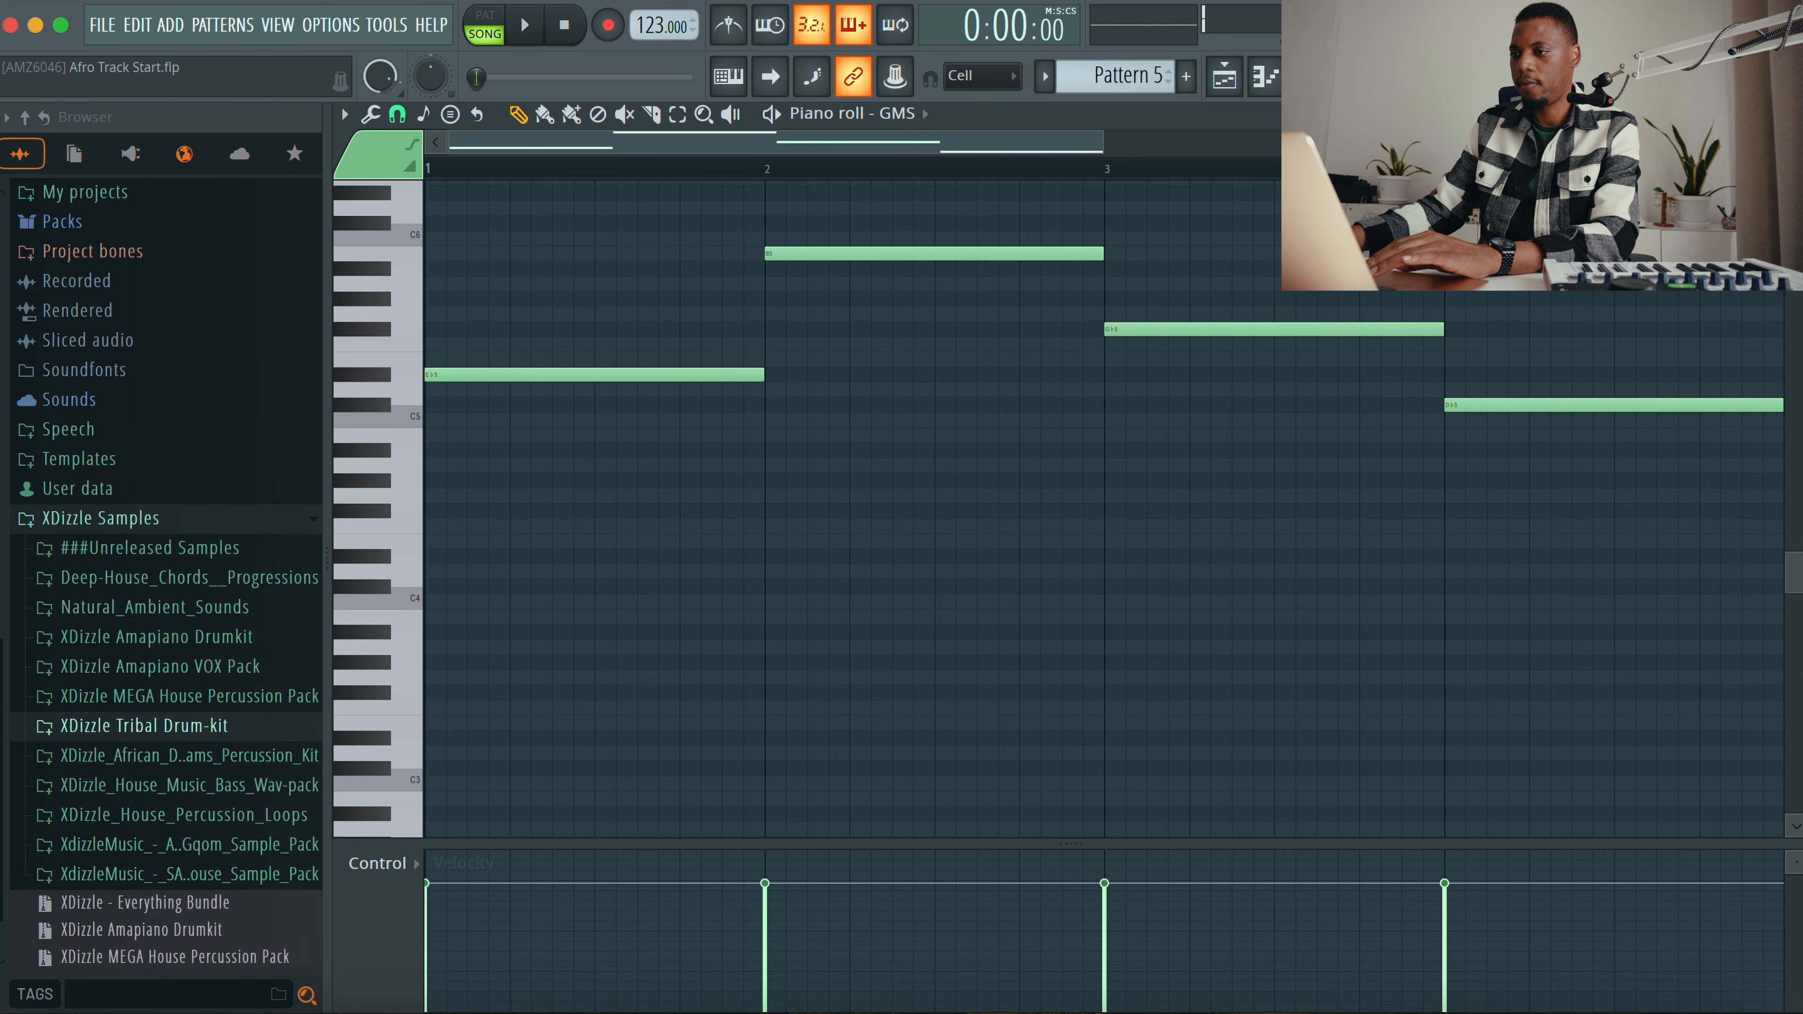
pyautogui.press('space')
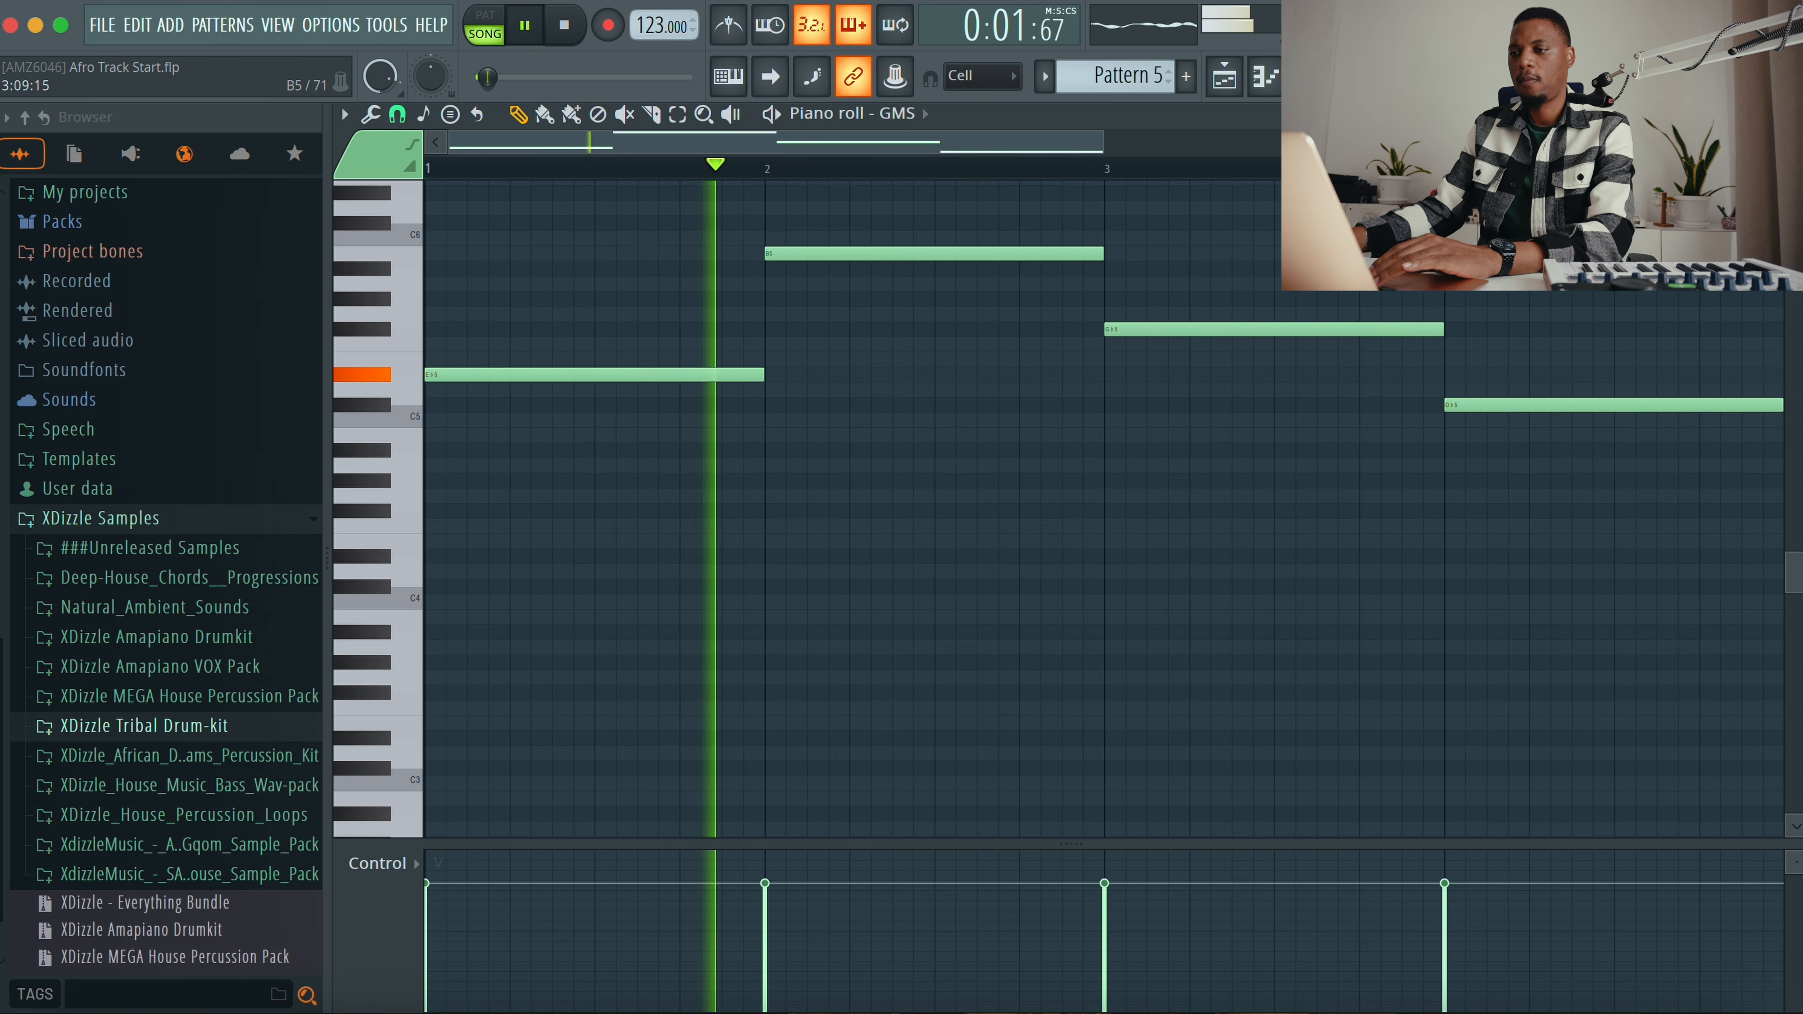
pyautogui.scroll(2, 1260, 327)
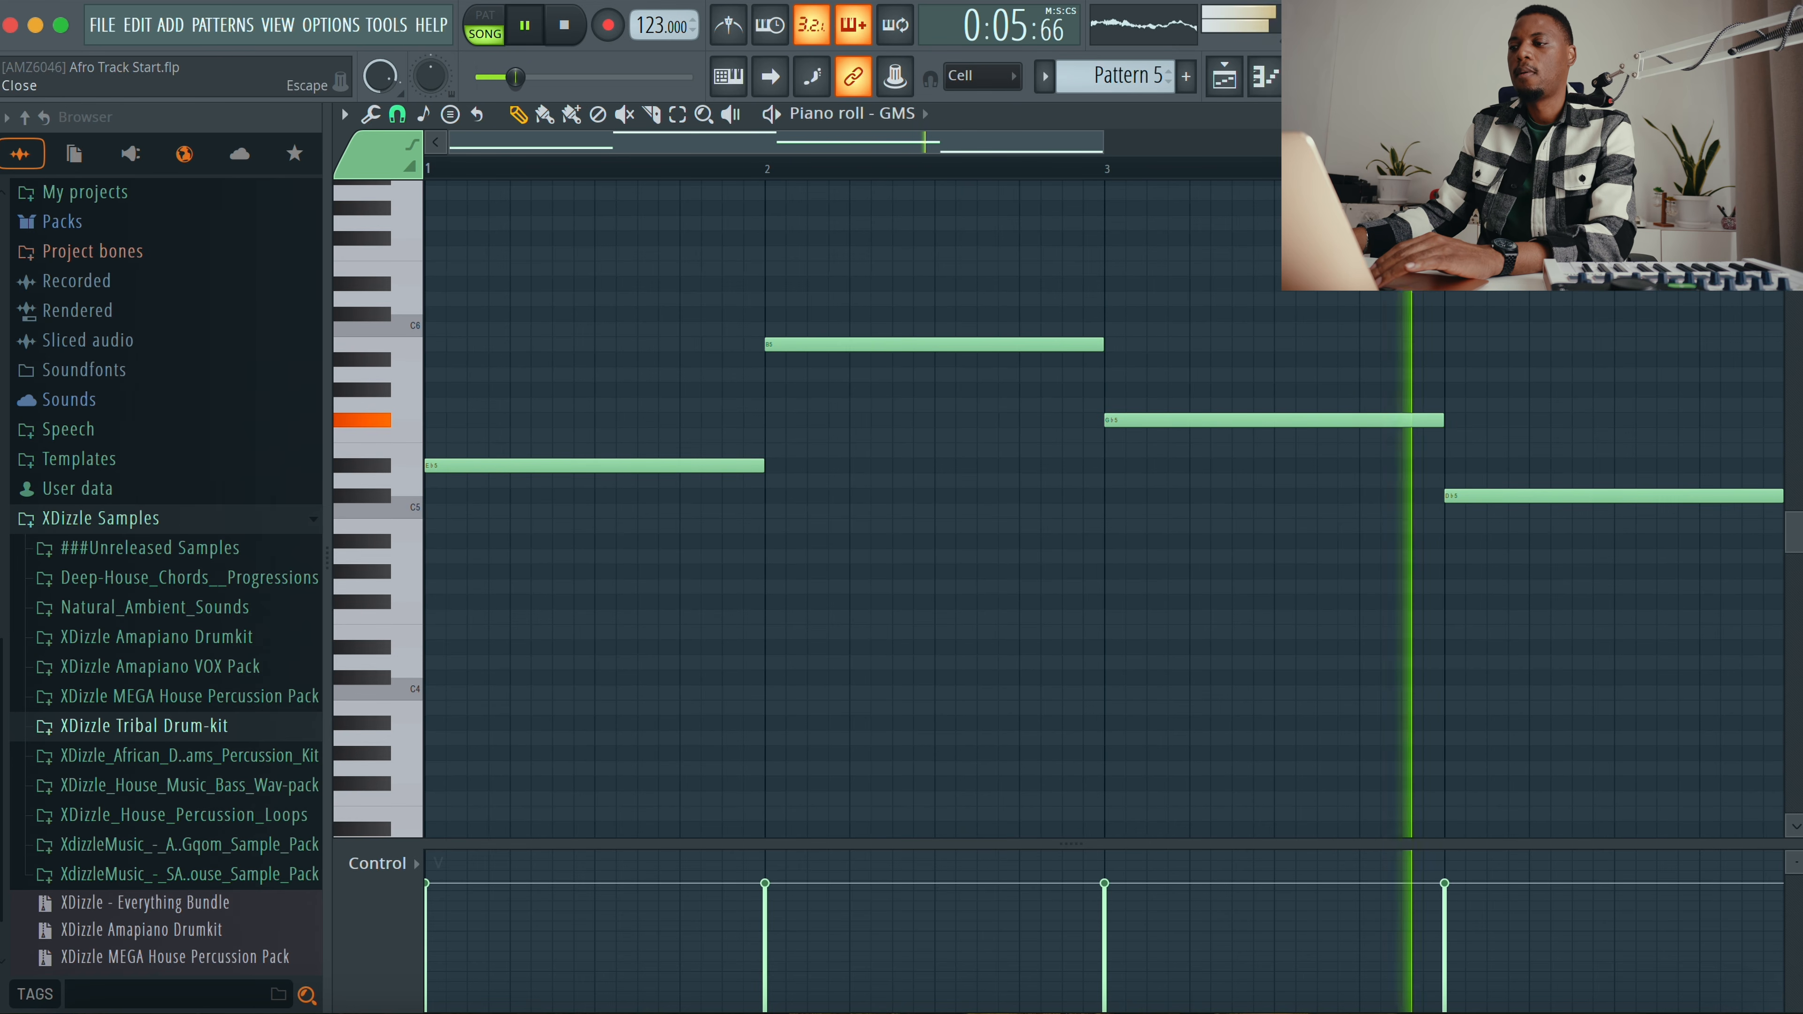
pyautogui.press('Escape')
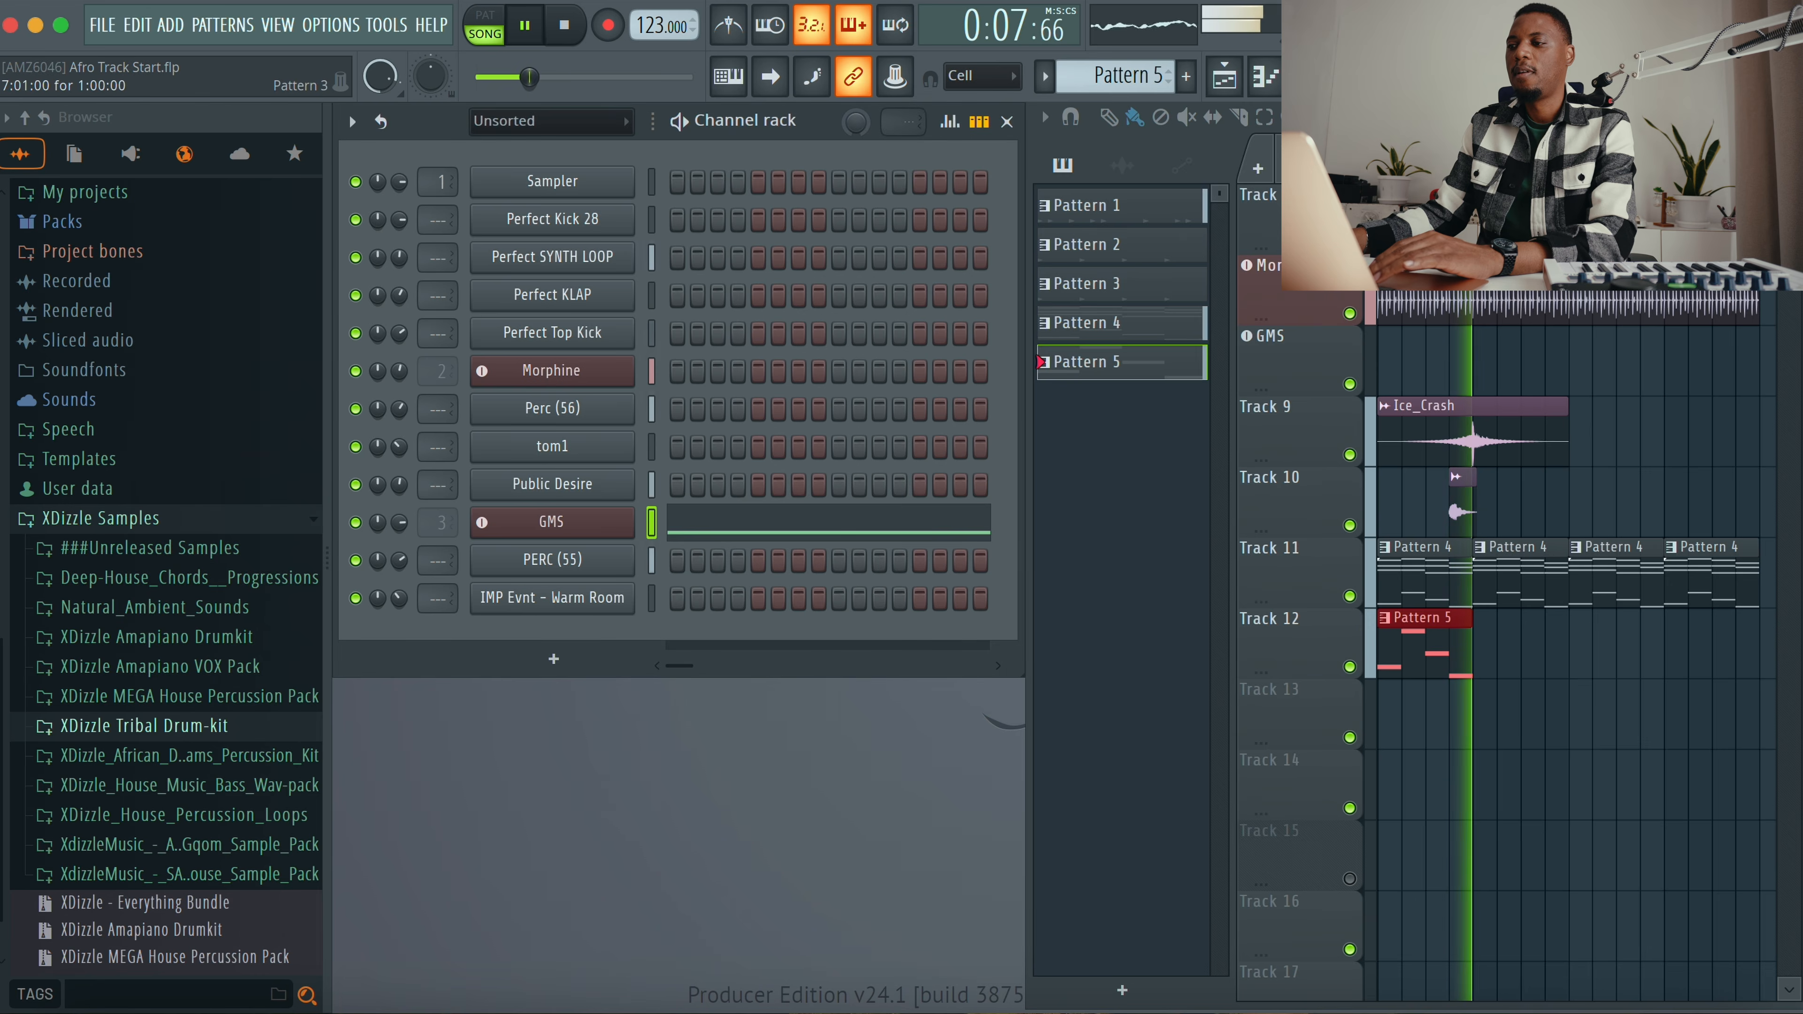
# Step: Select every clip in the playlist and shift the whole arrangement four bars later
pyautogui.press('space')
pyautogui.press('Return')
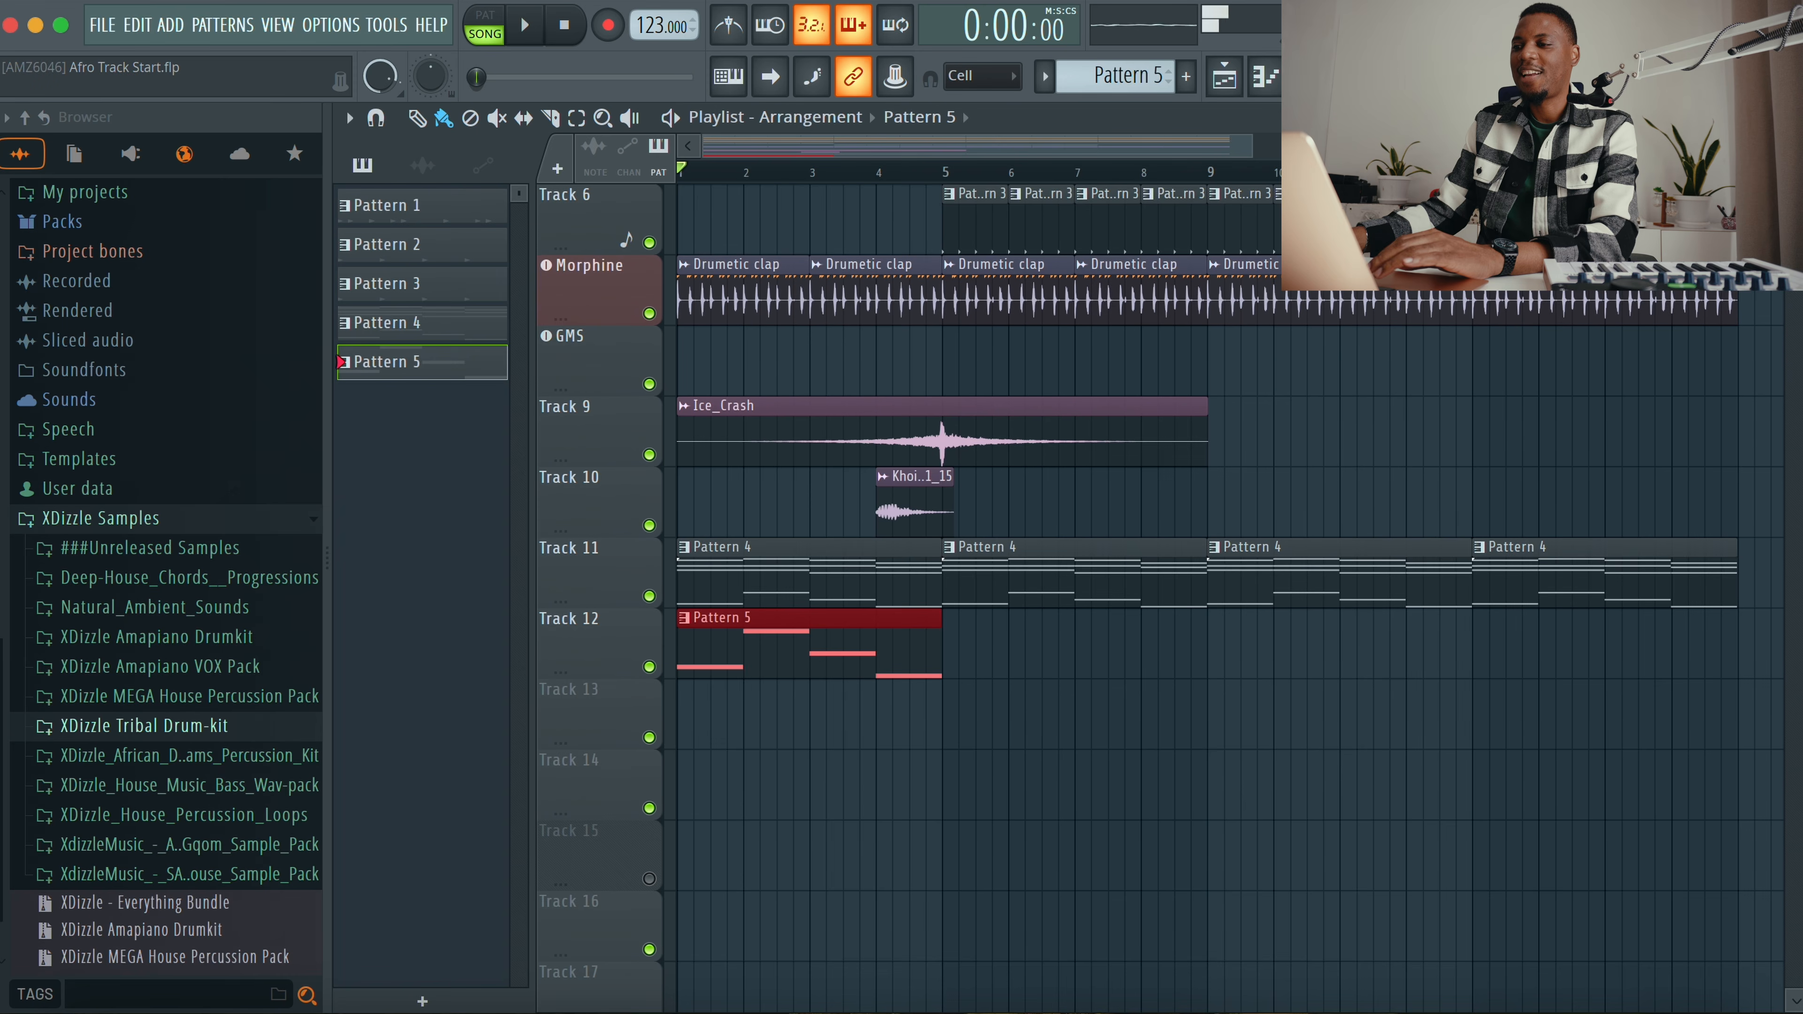
pyautogui.scroll(3, 1380, 536)
pyautogui.moveTo(1254, 147); pyautogui.dragTo(1483, 147)
pyautogui.scroll(2, 1732, 248)
pyautogui.moveTo(1793, 148); pyautogui.dragTo(1794, 174)
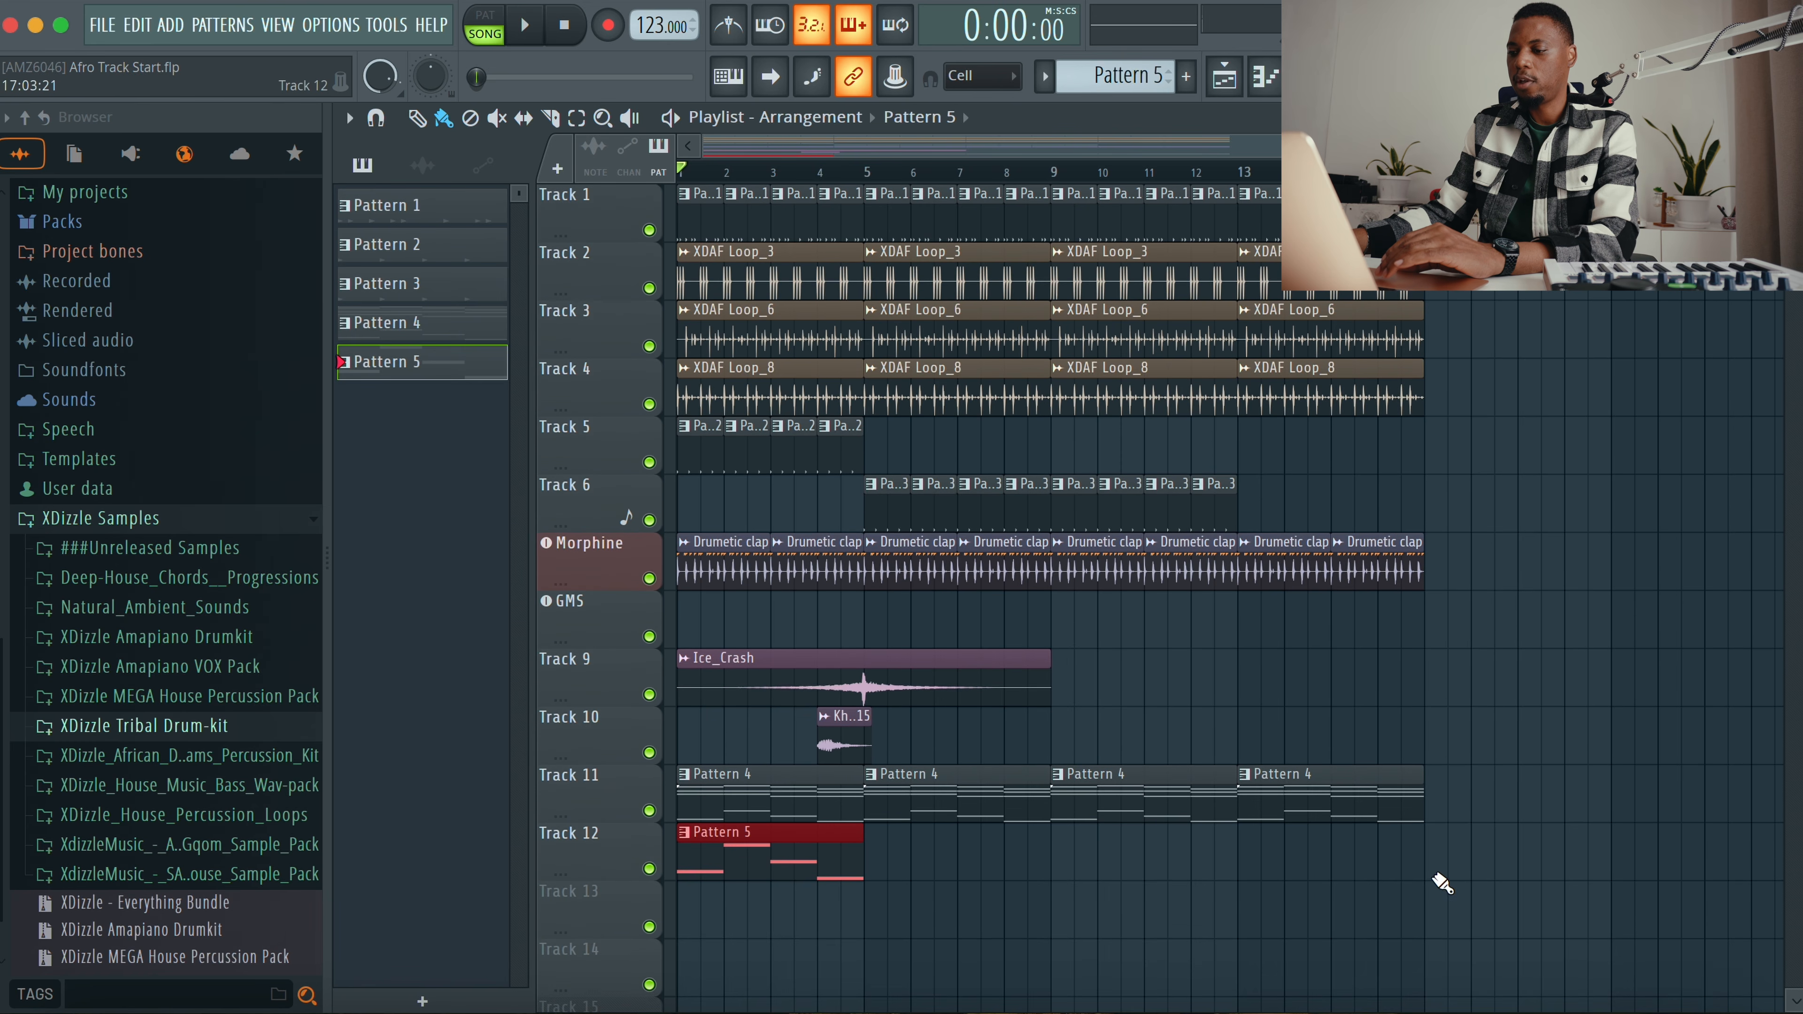
pyautogui.moveTo(1498, 924); pyautogui.dragTo(476, 211)
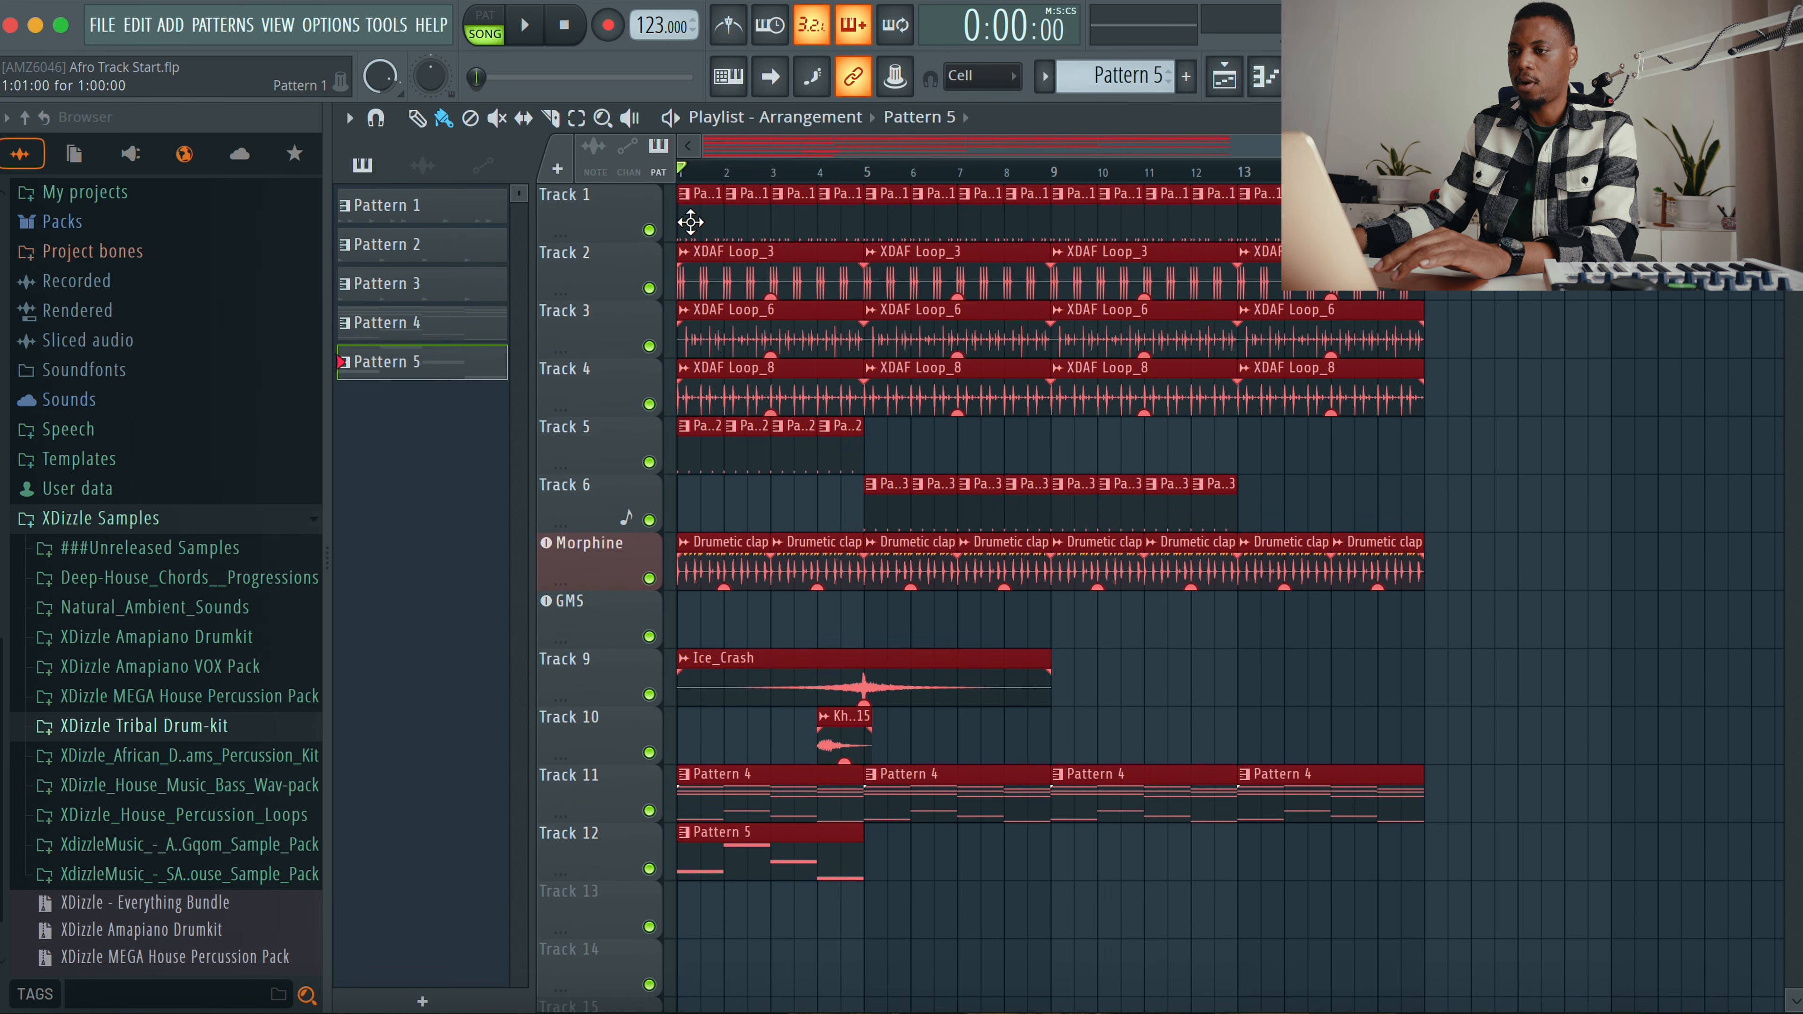
pyautogui.moveTo(703, 220); pyautogui.dragTo(885, 229)
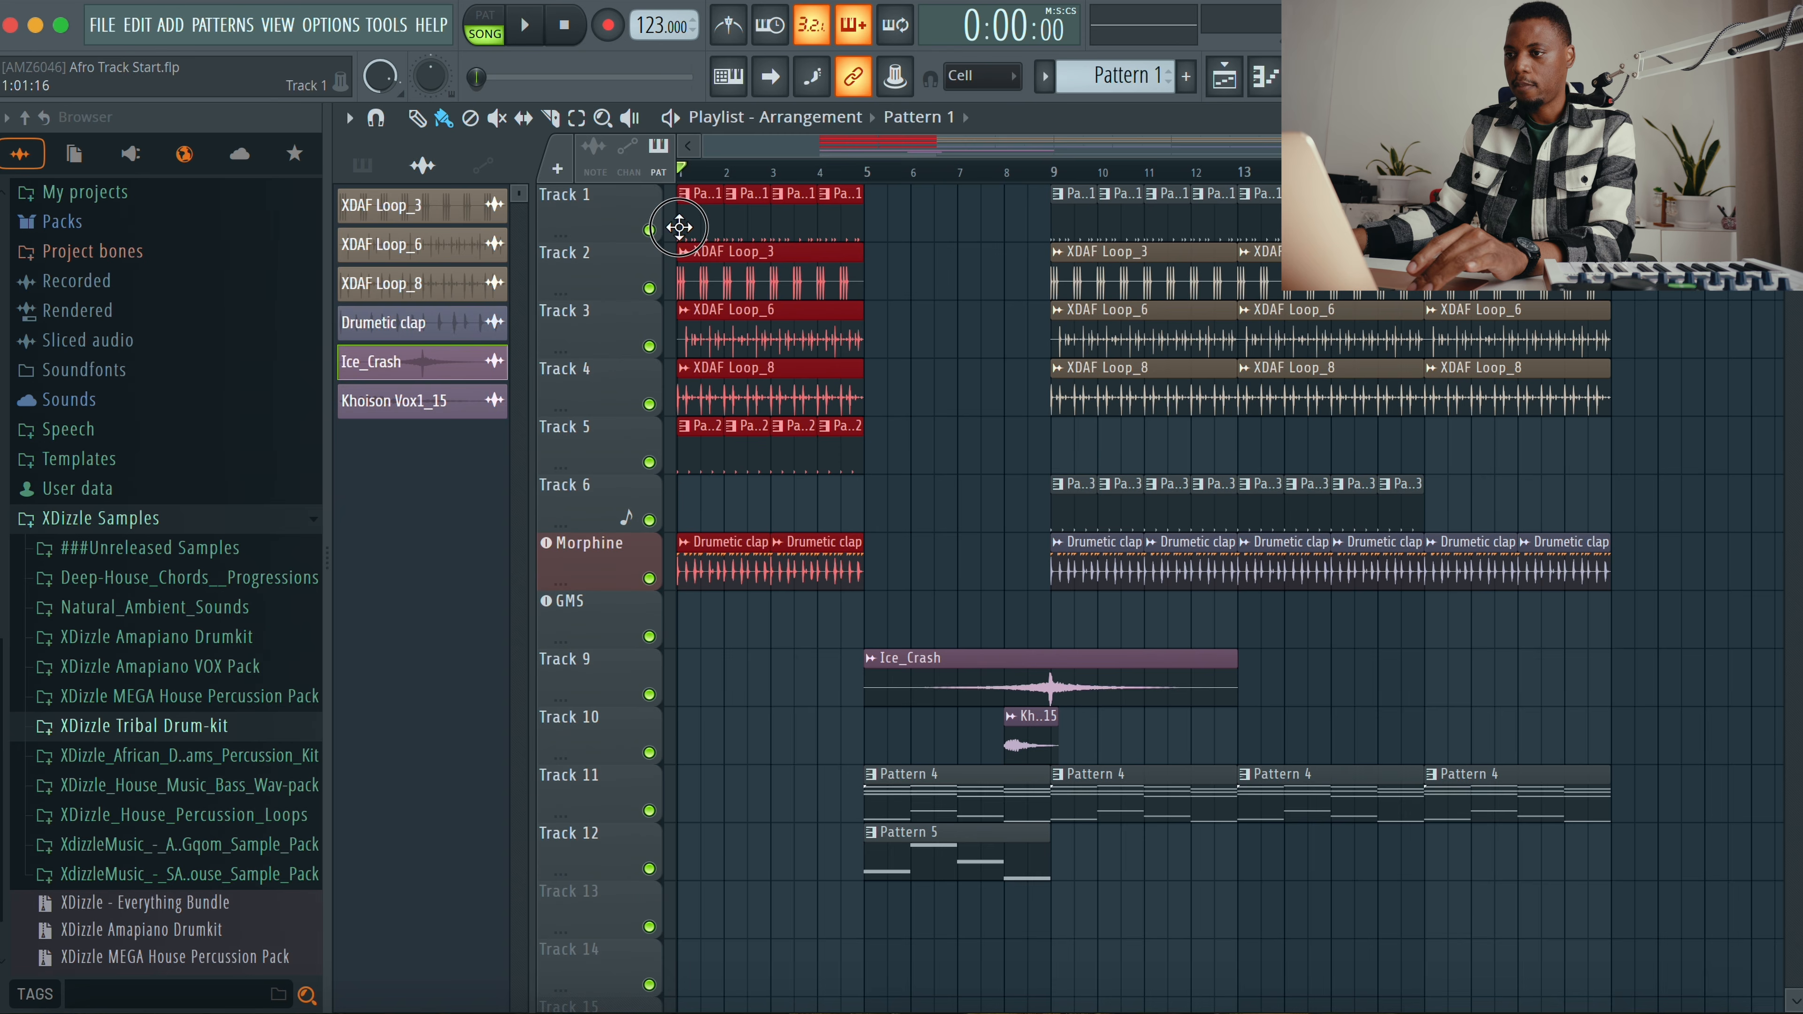
# Step: Duplicate the drum clips on Tracks 1 to 5 back into the first four bars
pyautogui.moveTo(680, 228); pyautogui.dragTo(678, 227)
pyautogui.press('super+z')
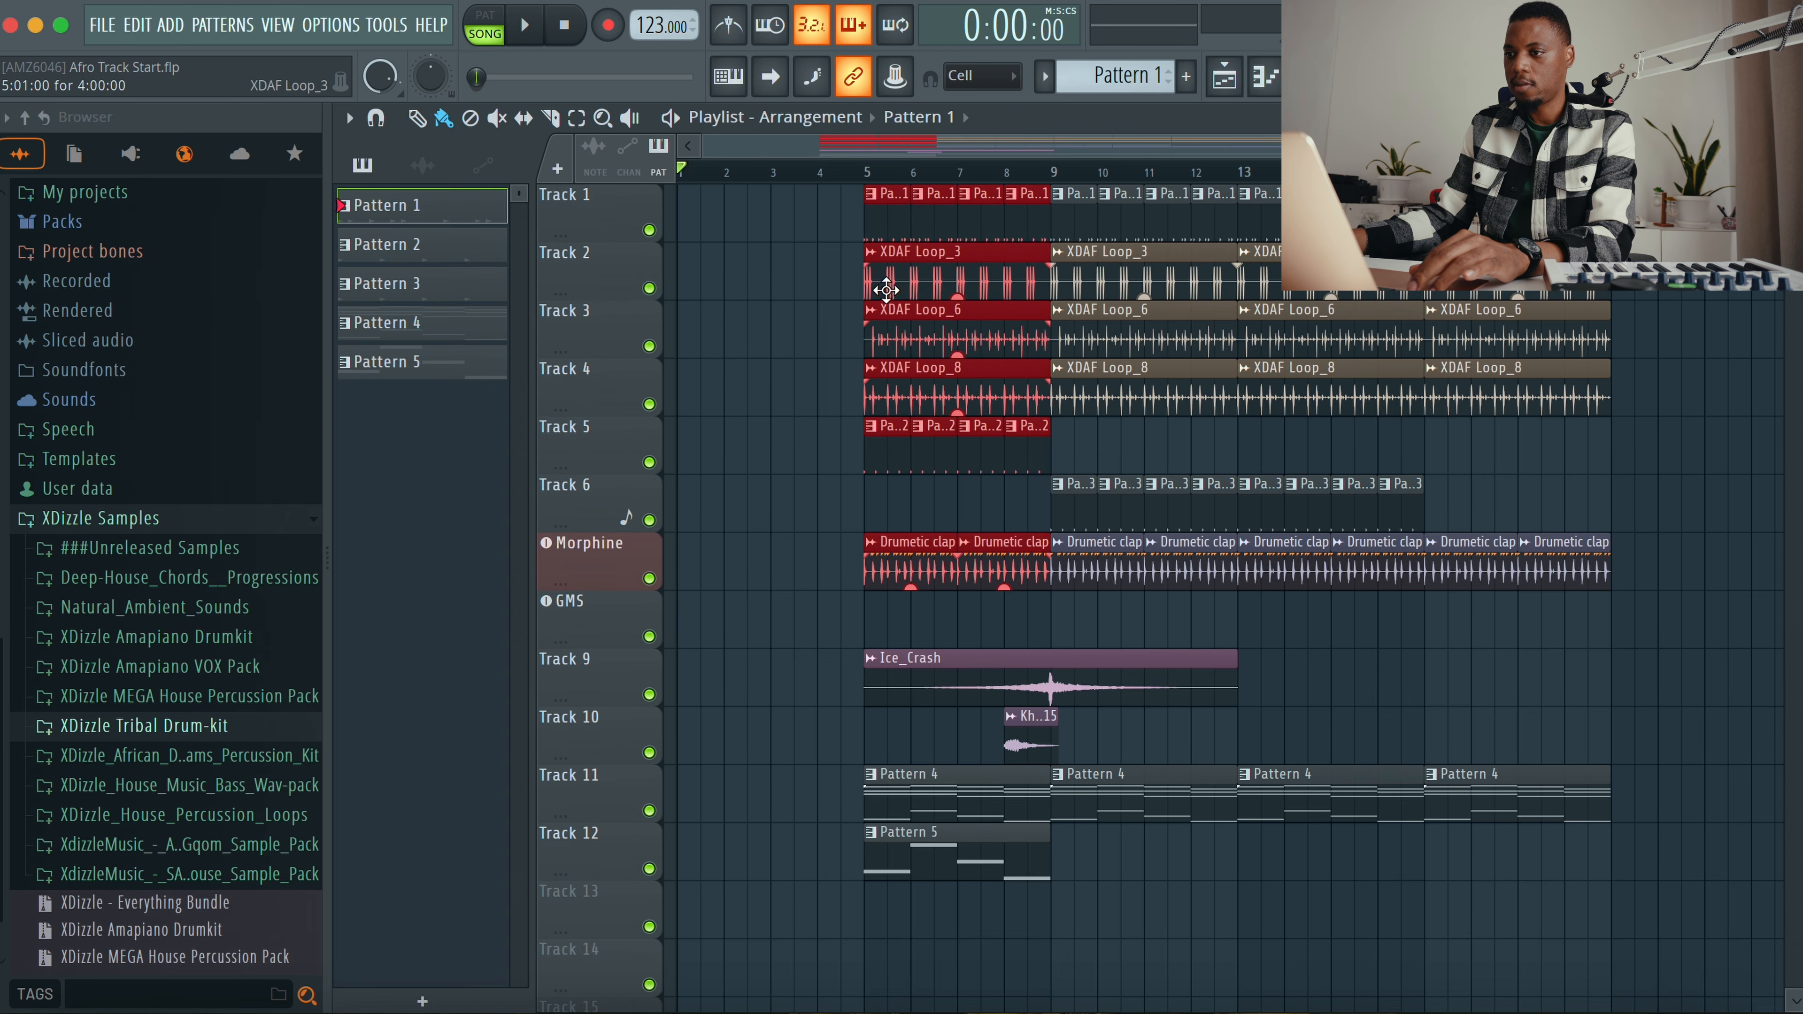
pyautogui.moveTo(886, 290); pyautogui.dragTo(698, 279)
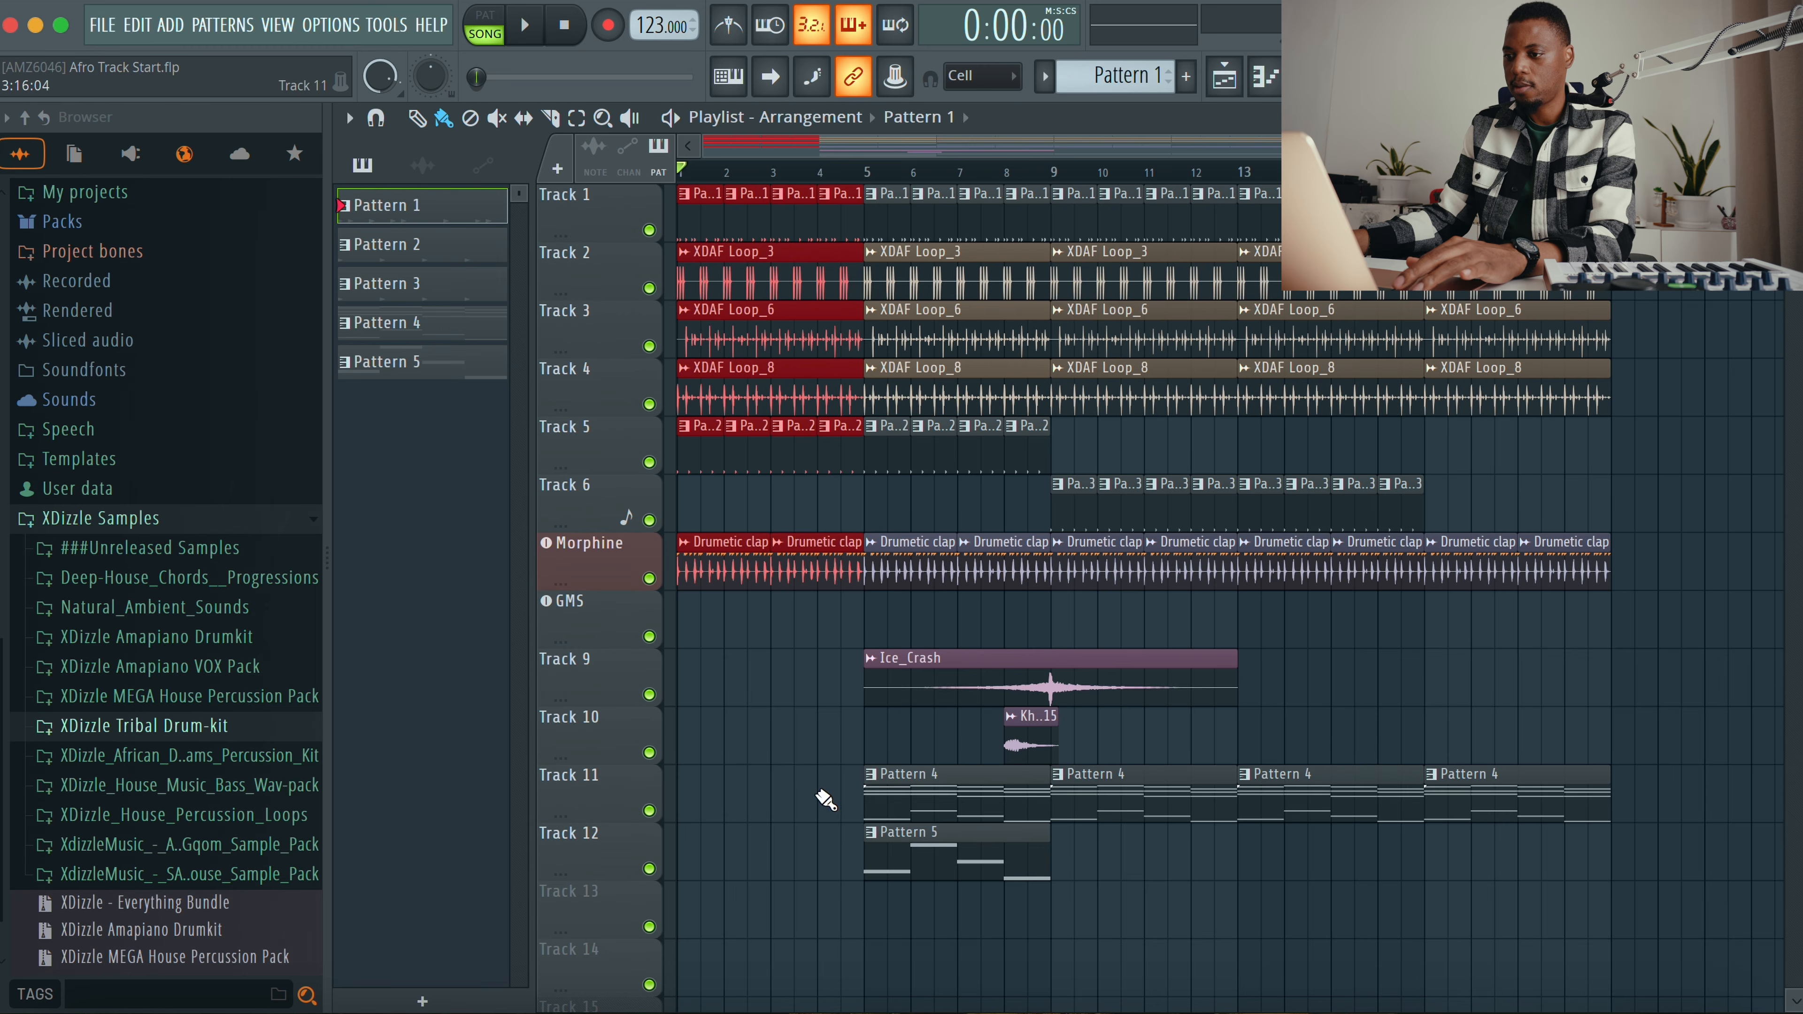
# Step: Duplicate the Pattern 4 and Pattern 5 clips into the first four bars of Tracks 11 and 12
pyautogui.moveTo(817, 817); pyautogui.dragTo(892, 774)
pyautogui.moveTo(1001, 840); pyautogui.dragTo(1002, 842)
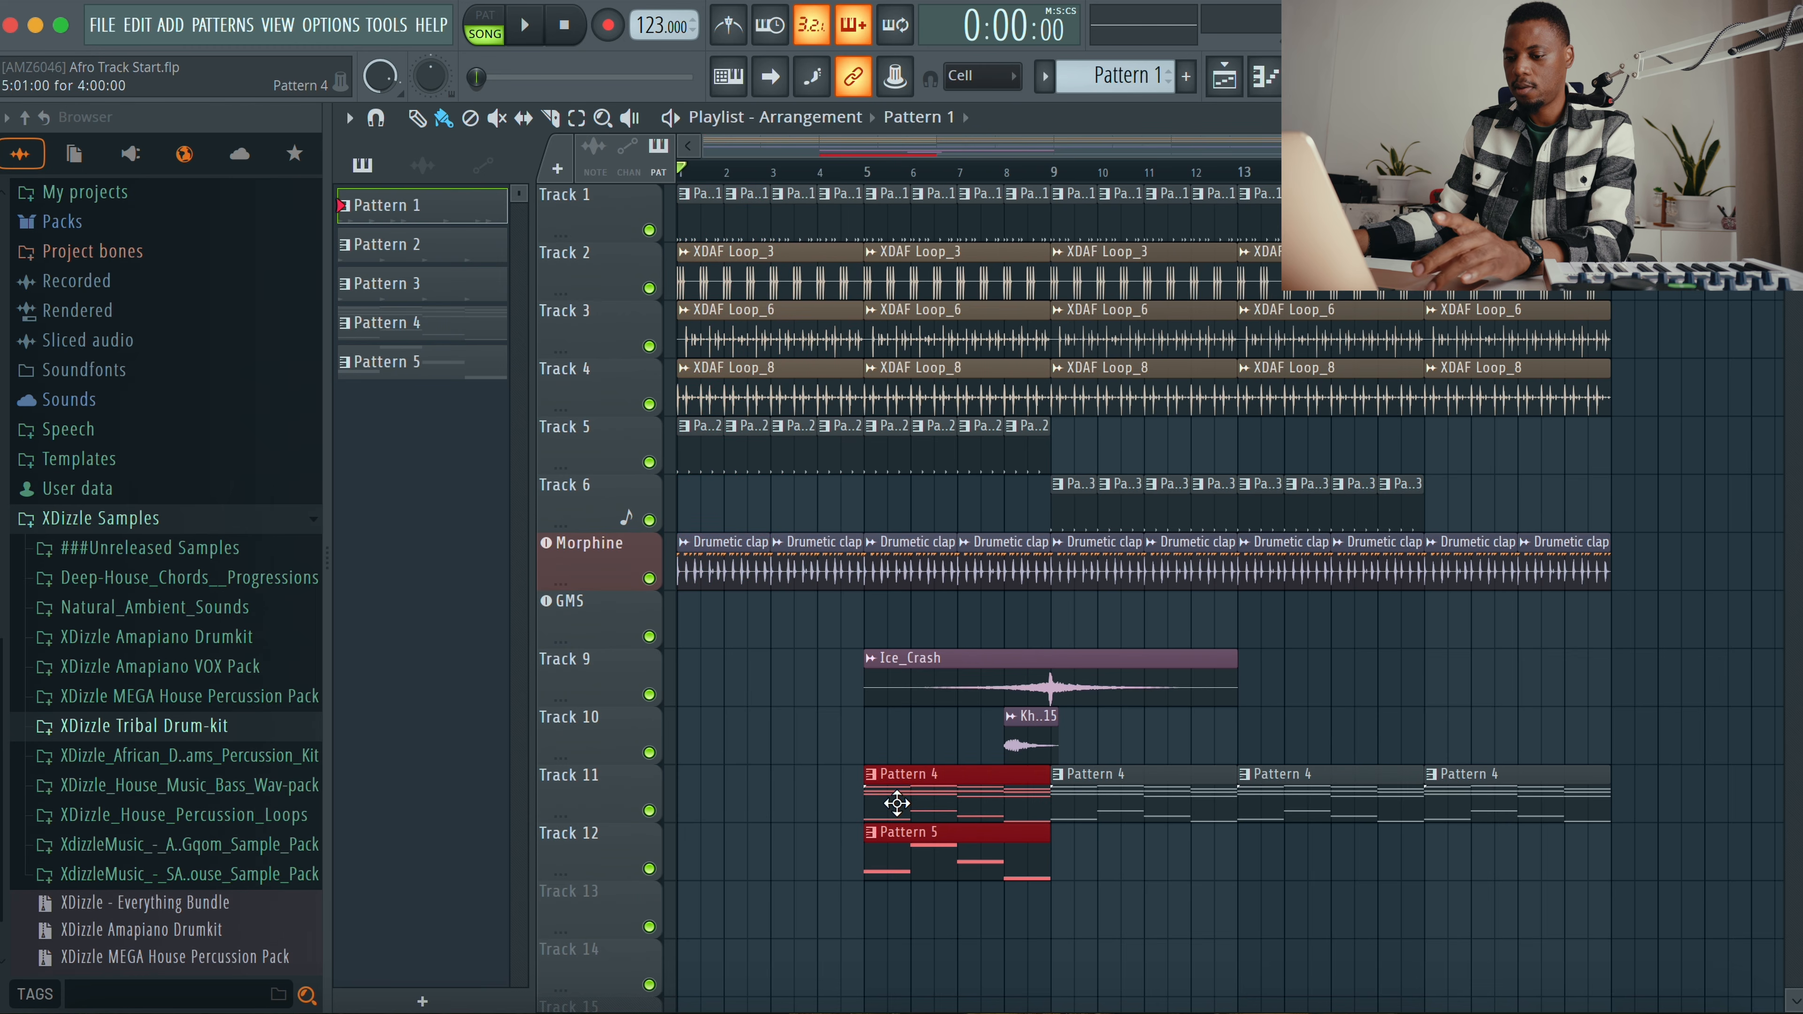
pyautogui.moveTo(896, 804); pyautogui.dragTo(736, 801)
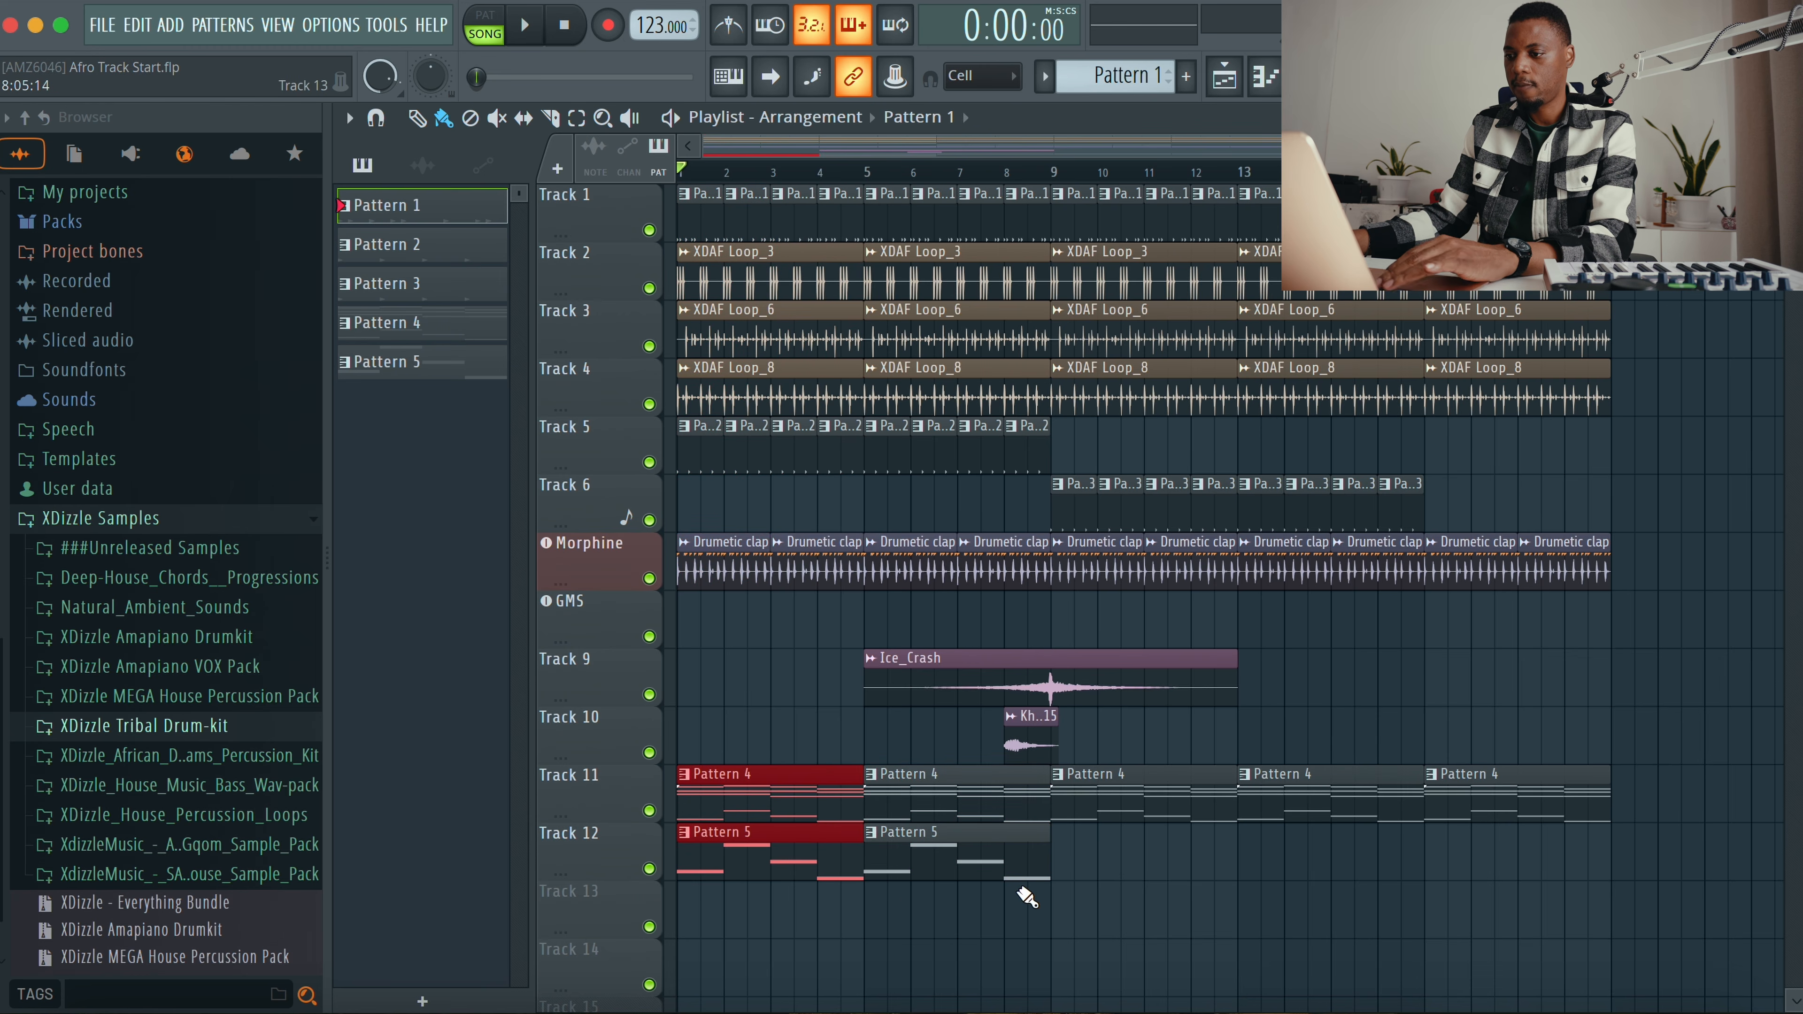
# Step: Play back the arrangement to review the new opening
pyautogui.press('space')
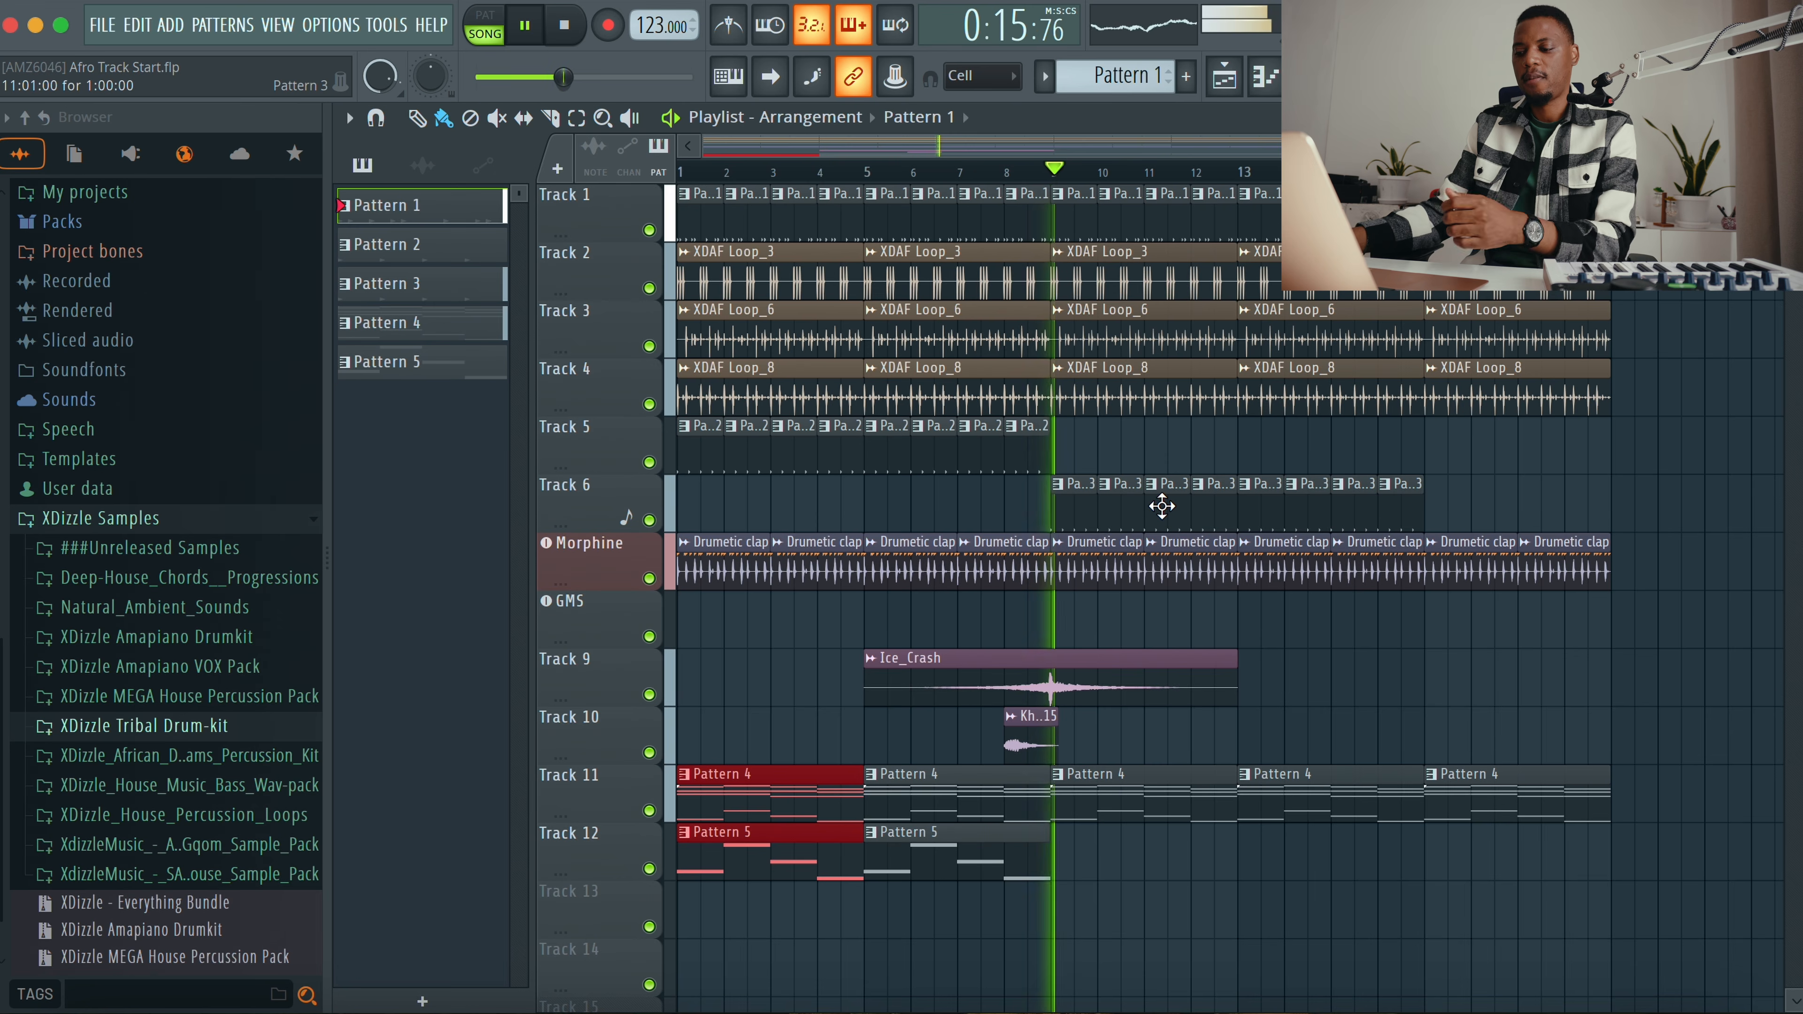
pyautogui.press('space')
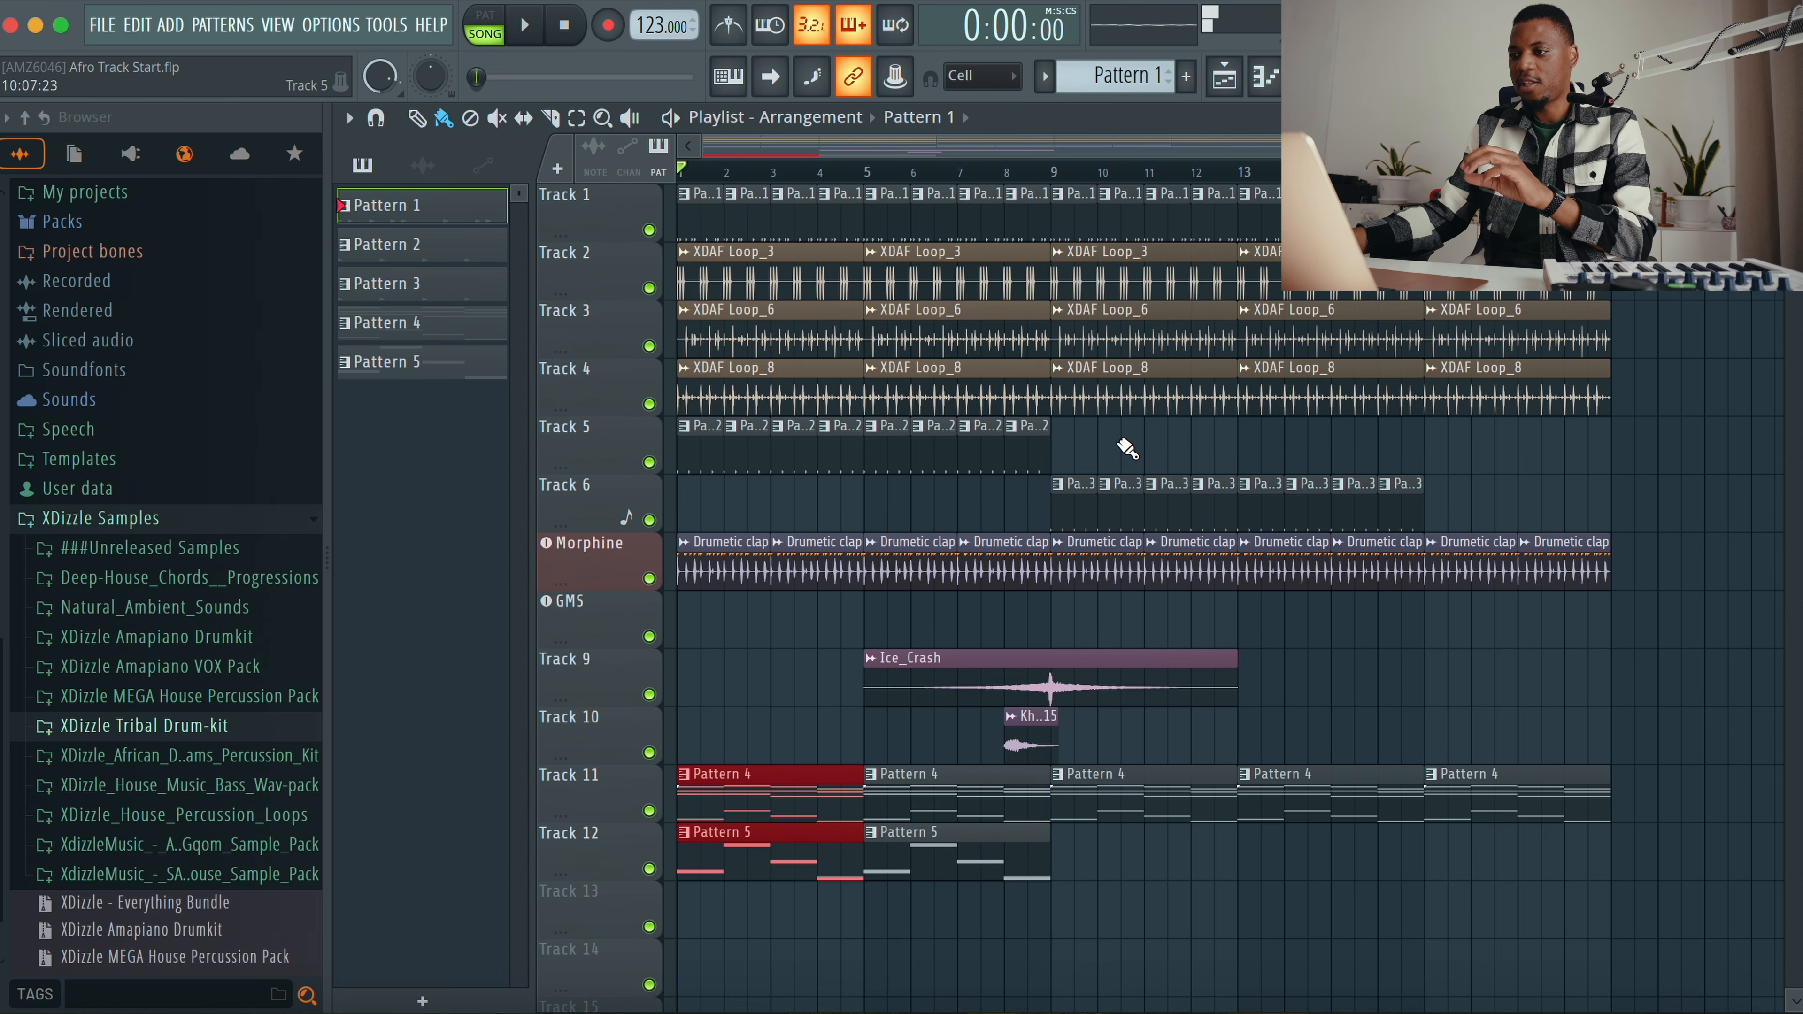
pyautogui.press('F6')
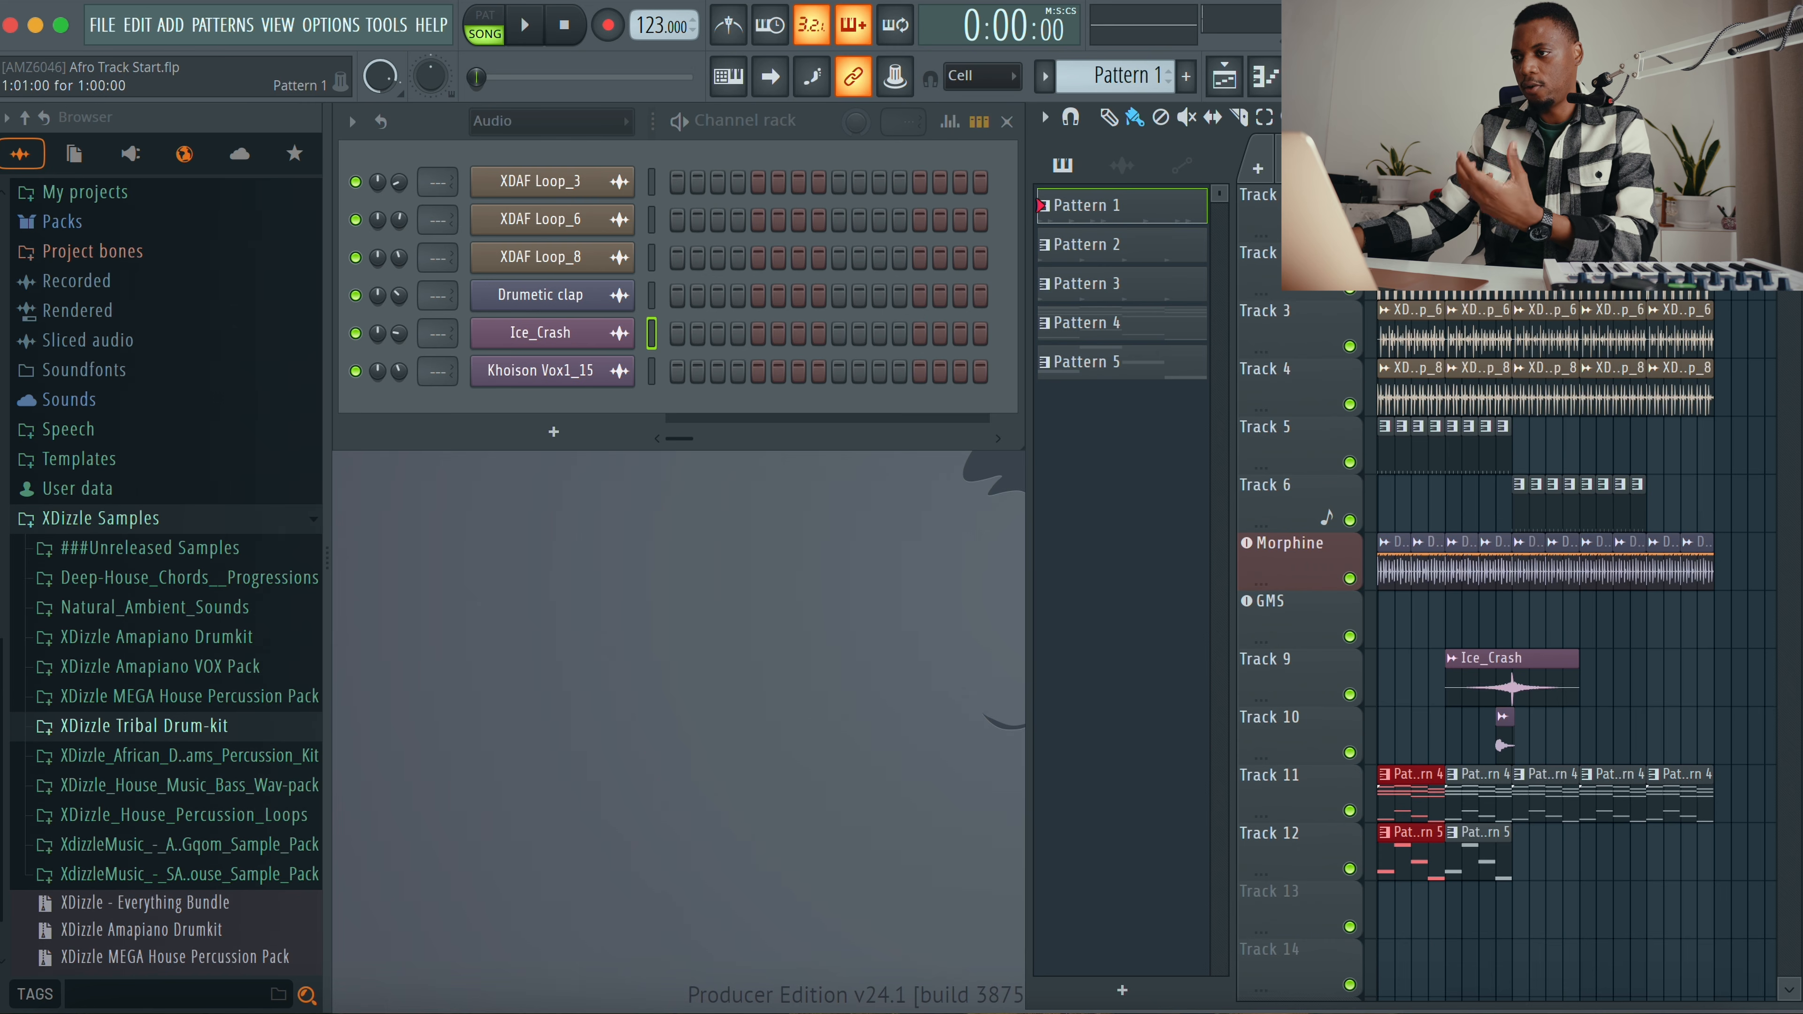
# Step: Create a new Pattern 6 and place it on Track 13 starting at bar 9
pyautogui.click(1128, 365)
pyautogui.scroll(1, 1150, 77)
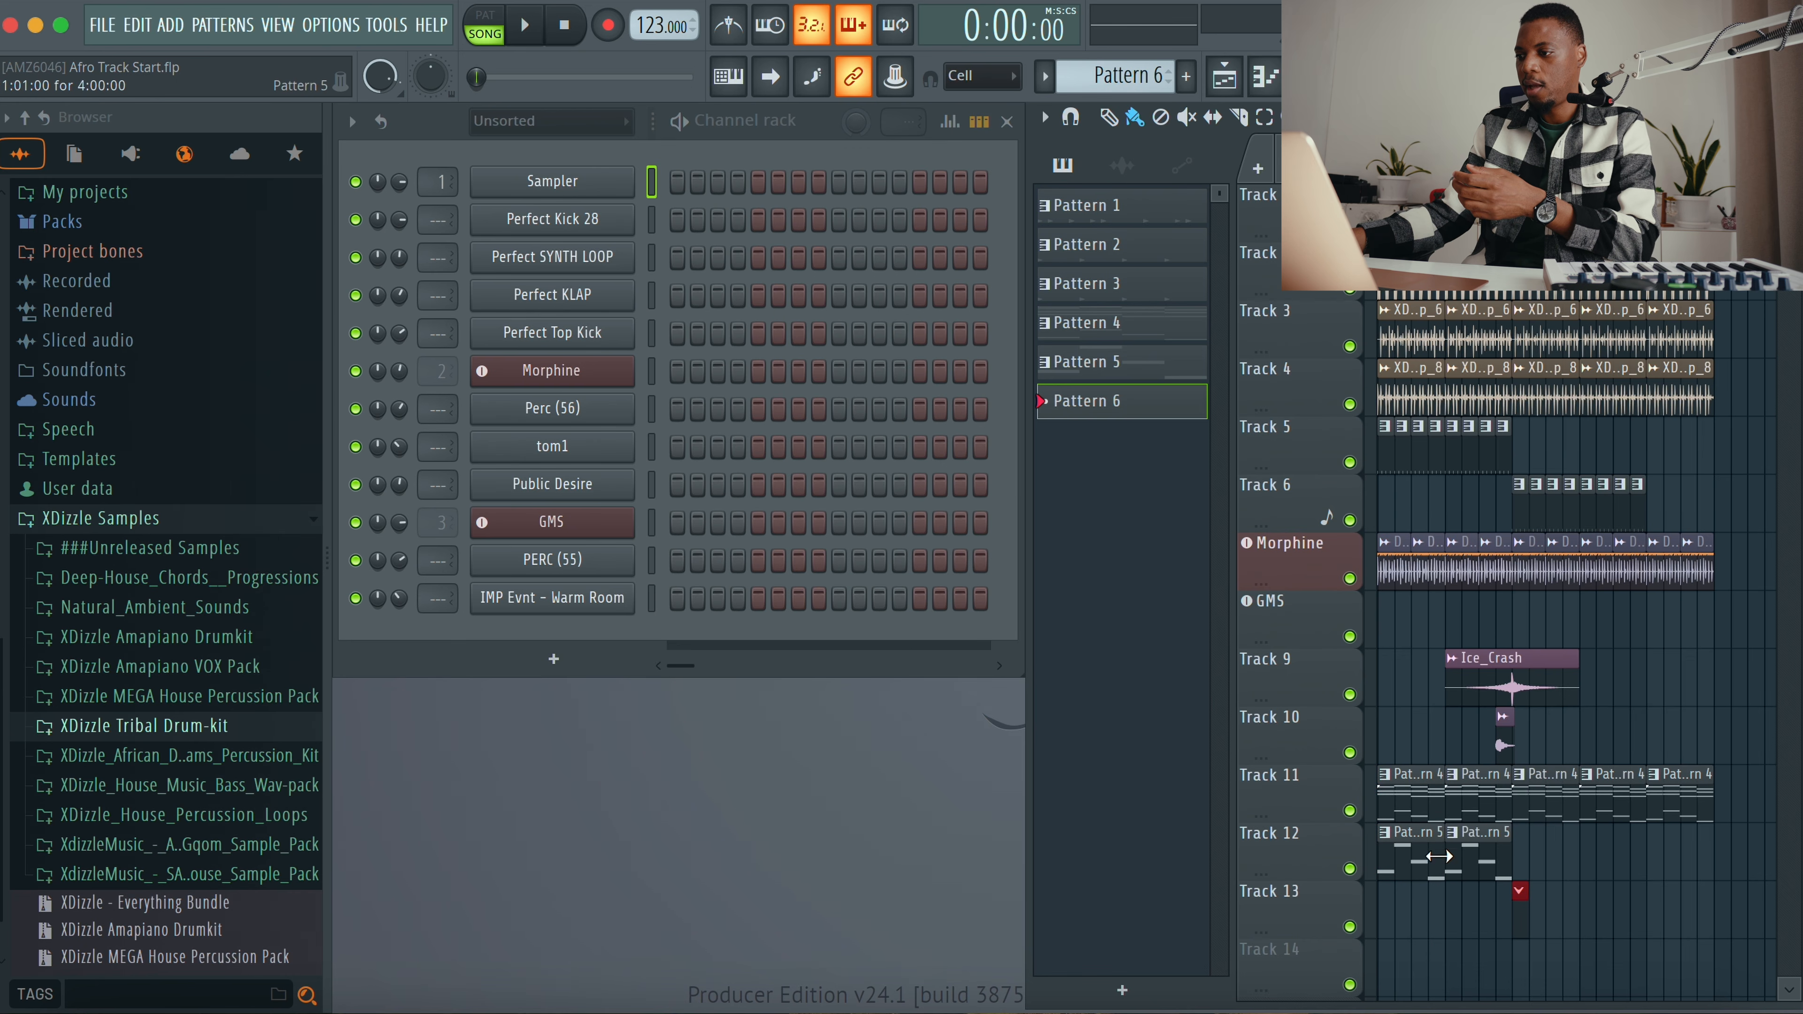
pyautogui.click(1404, 856)
# Step: Paste the bass notes into the GMS channel for Pattern 6, transpose them down one octave, and play the arrangement
pyautogui.rightClick(615, 542)
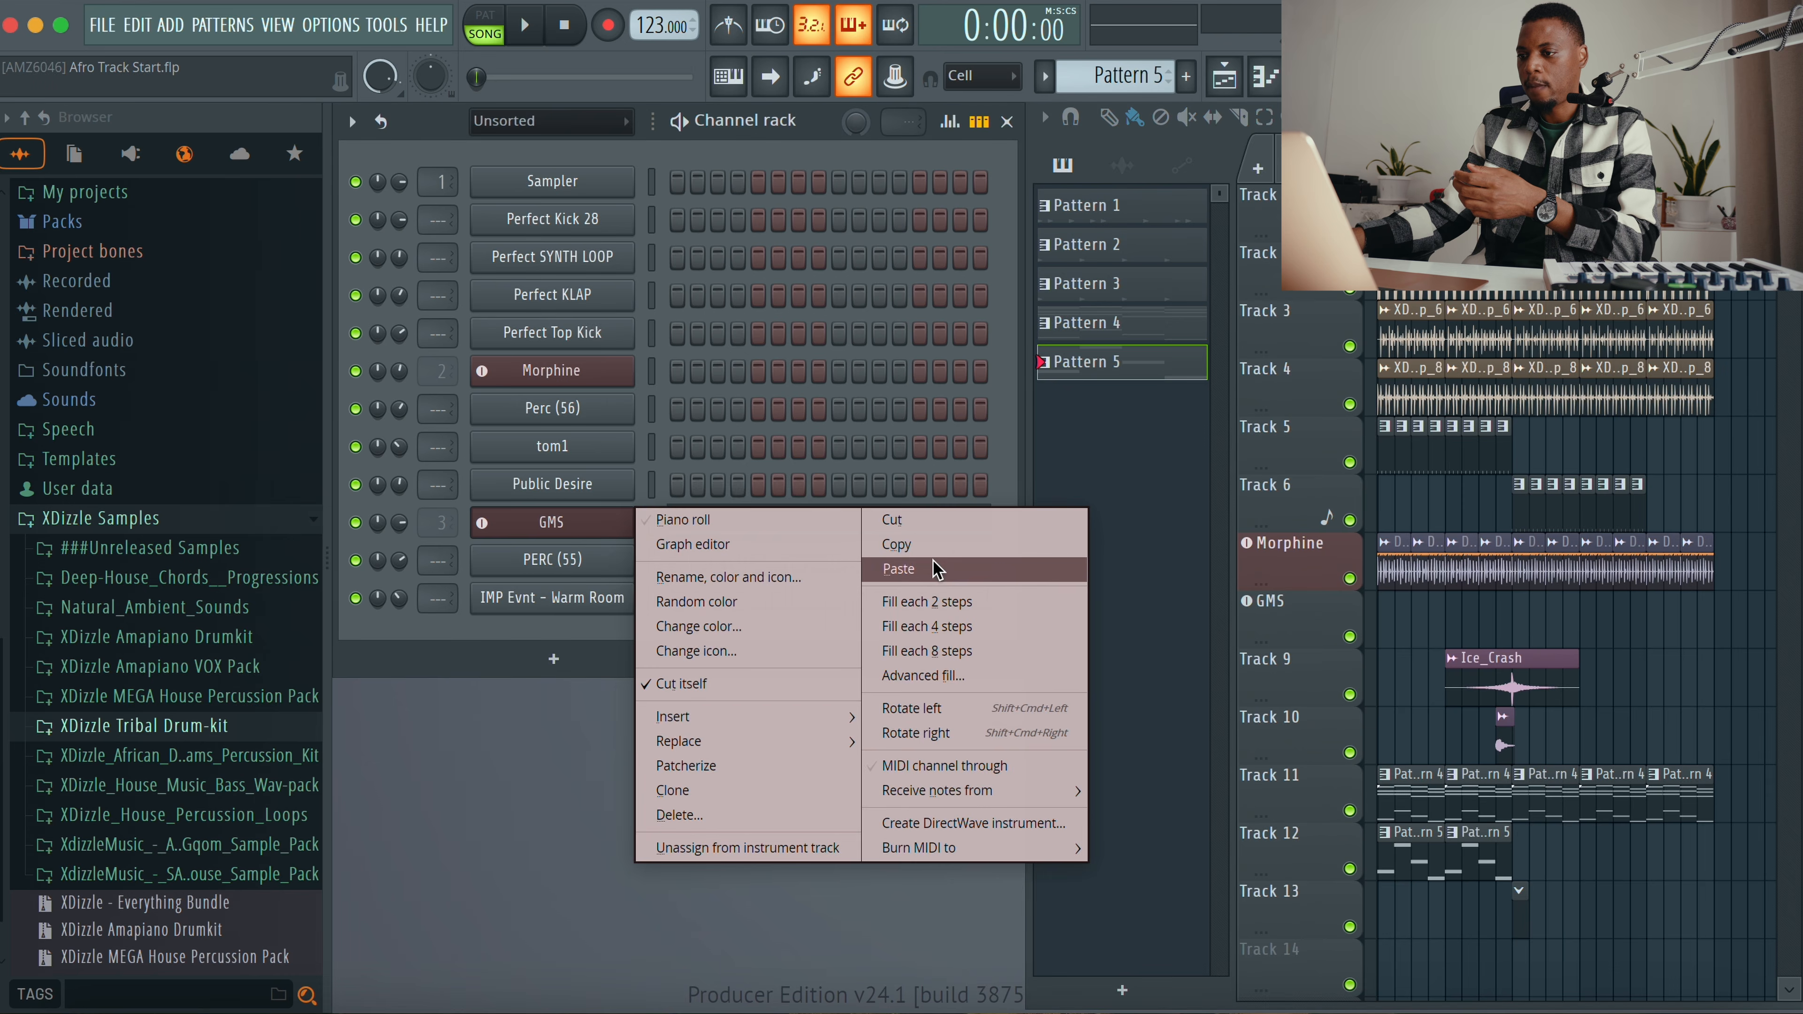
pyautogui.click(923, 537)
pyautogui.press('F4')
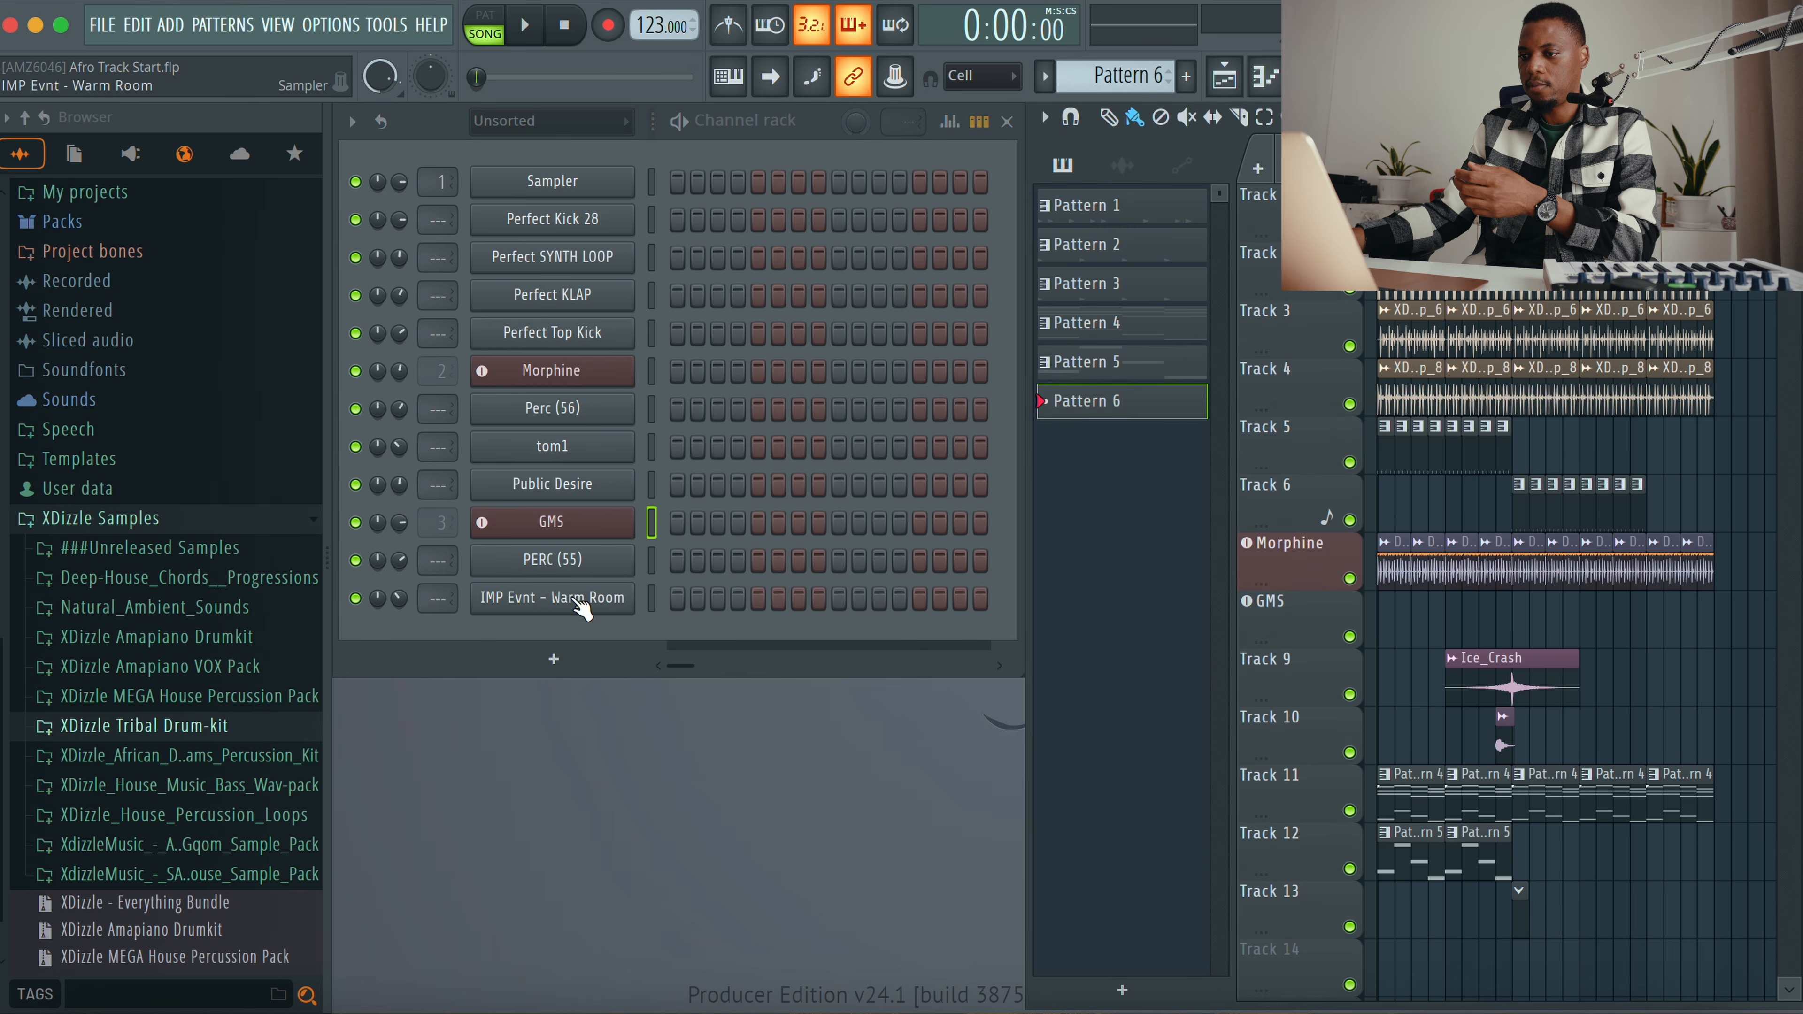
pyautogui.rightClick(593, 529)
pyautogui.click(963, 571)
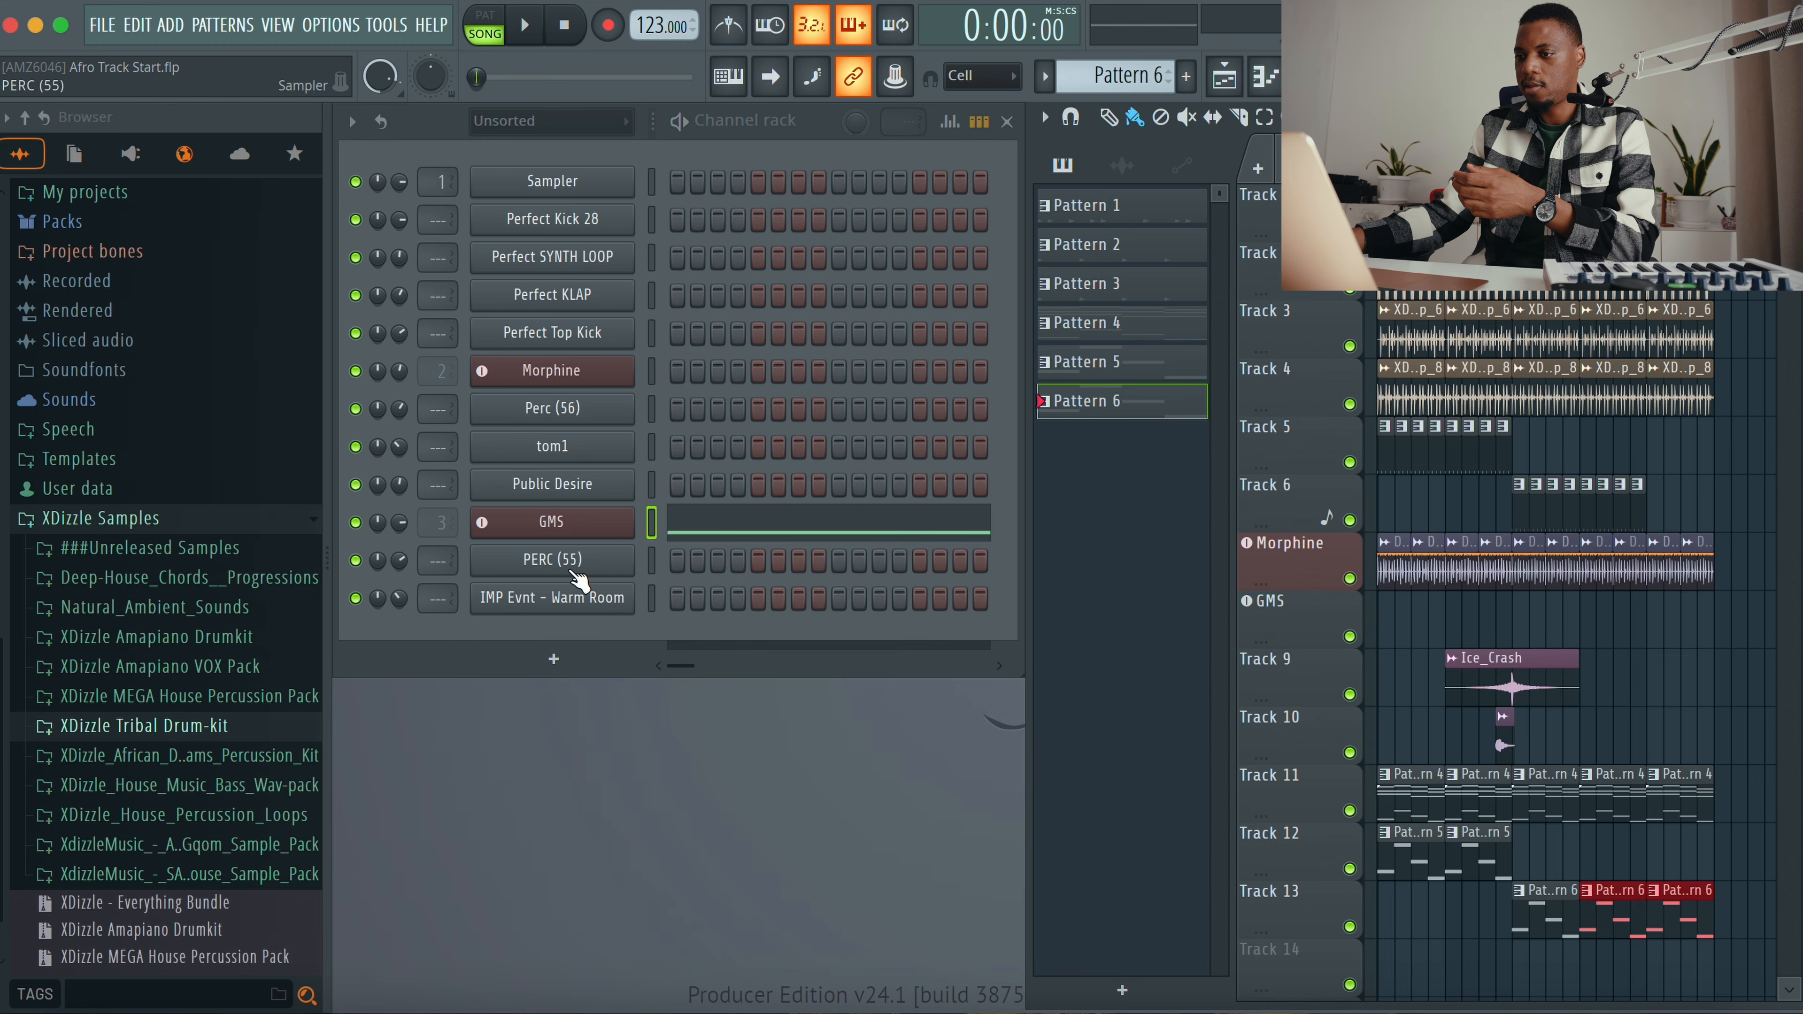
pyautogui.click(721, 531)
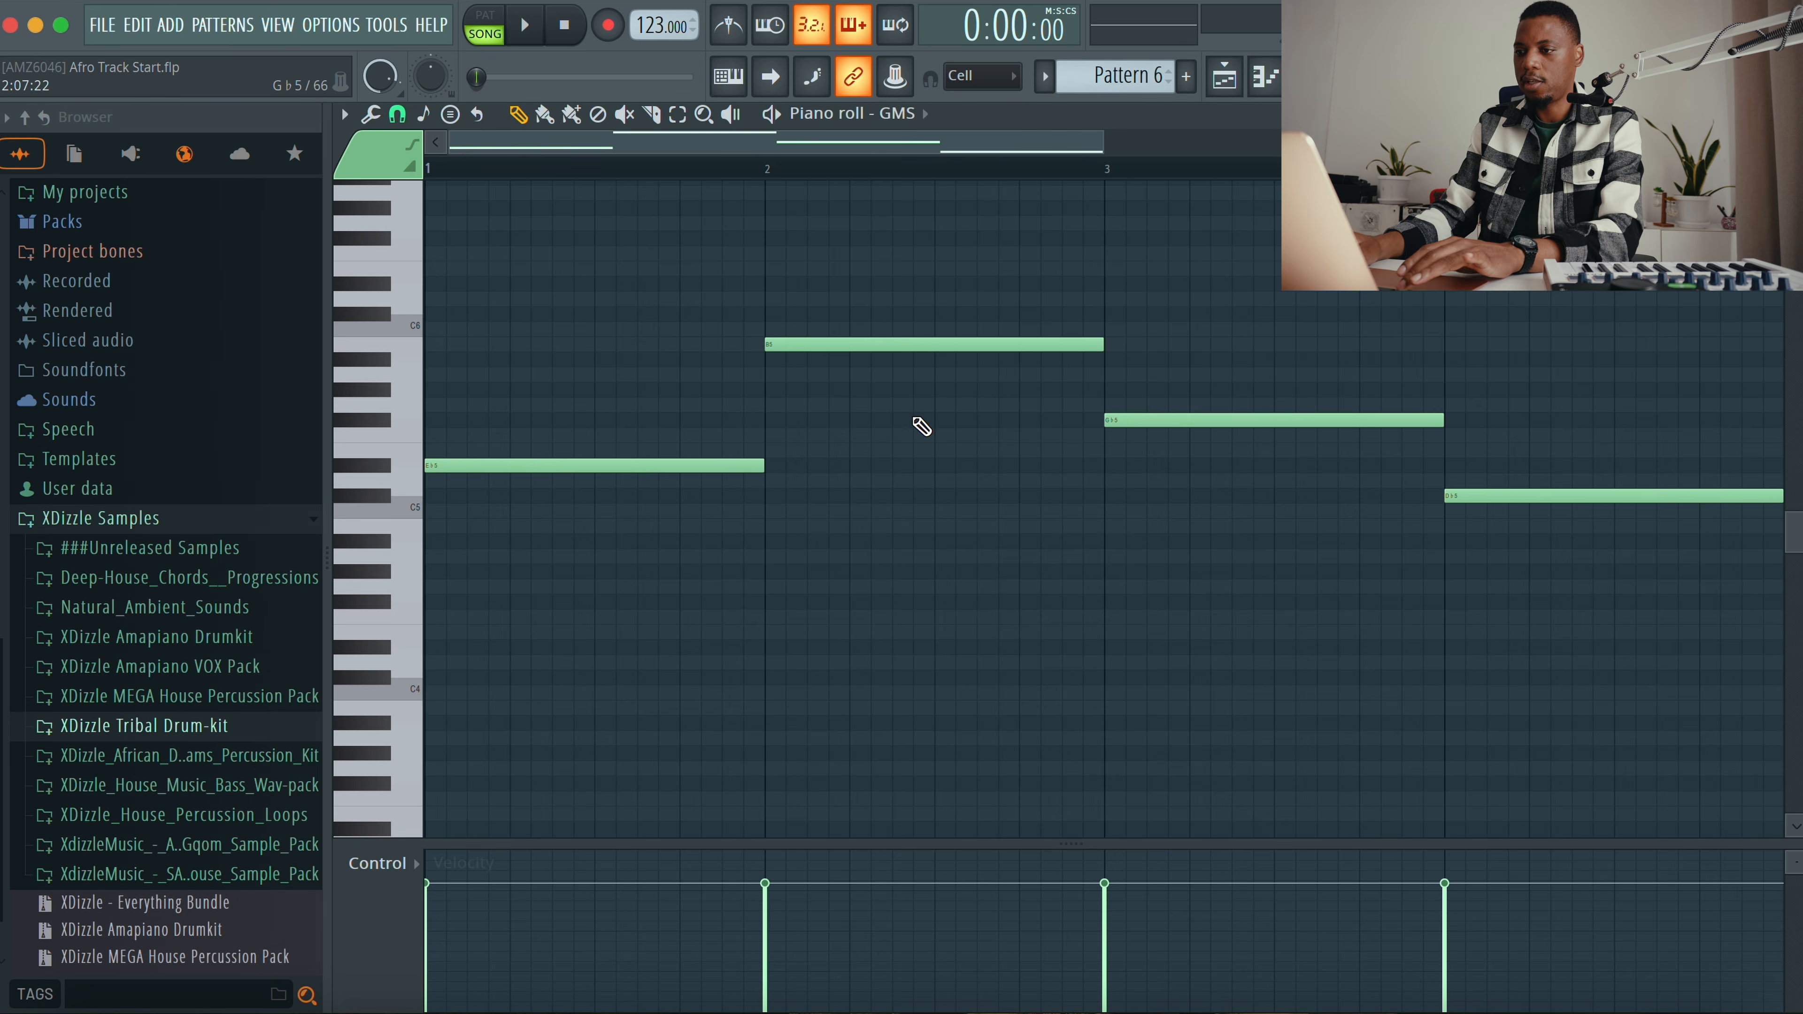
pyautogui.hotkey('ctrl', 'Down')
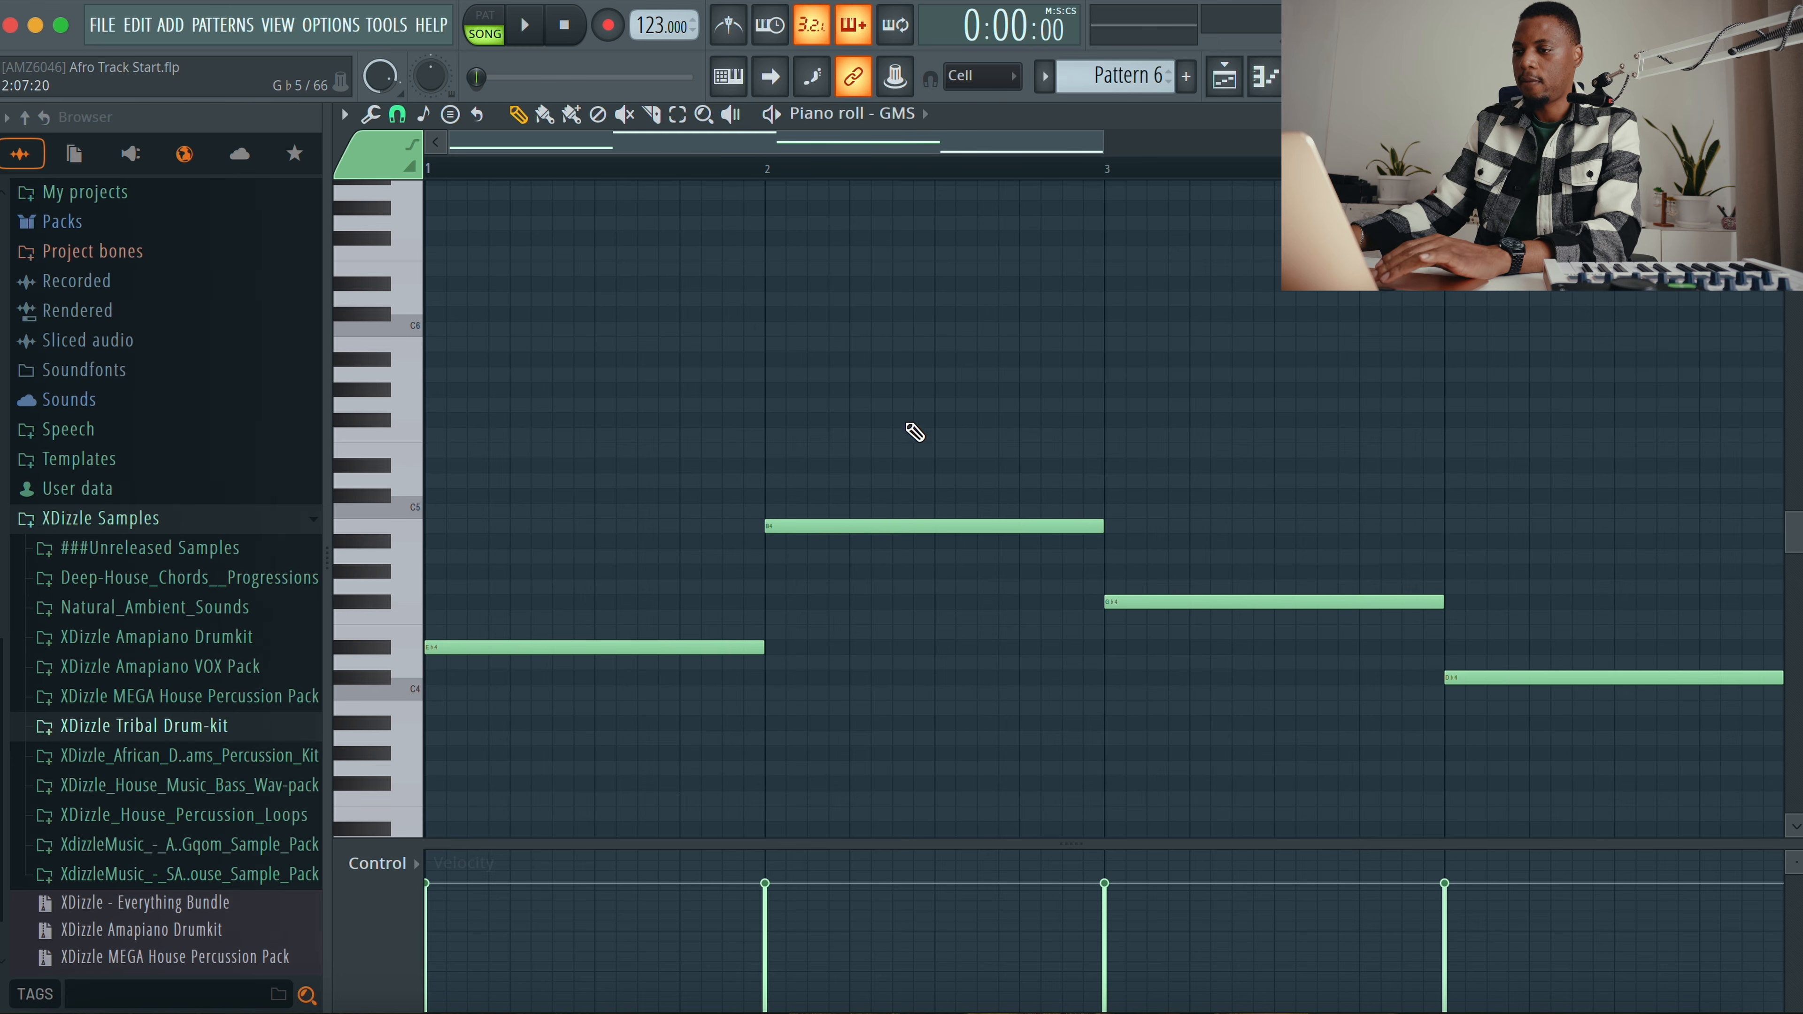
pyautogui.click(1790, 114)
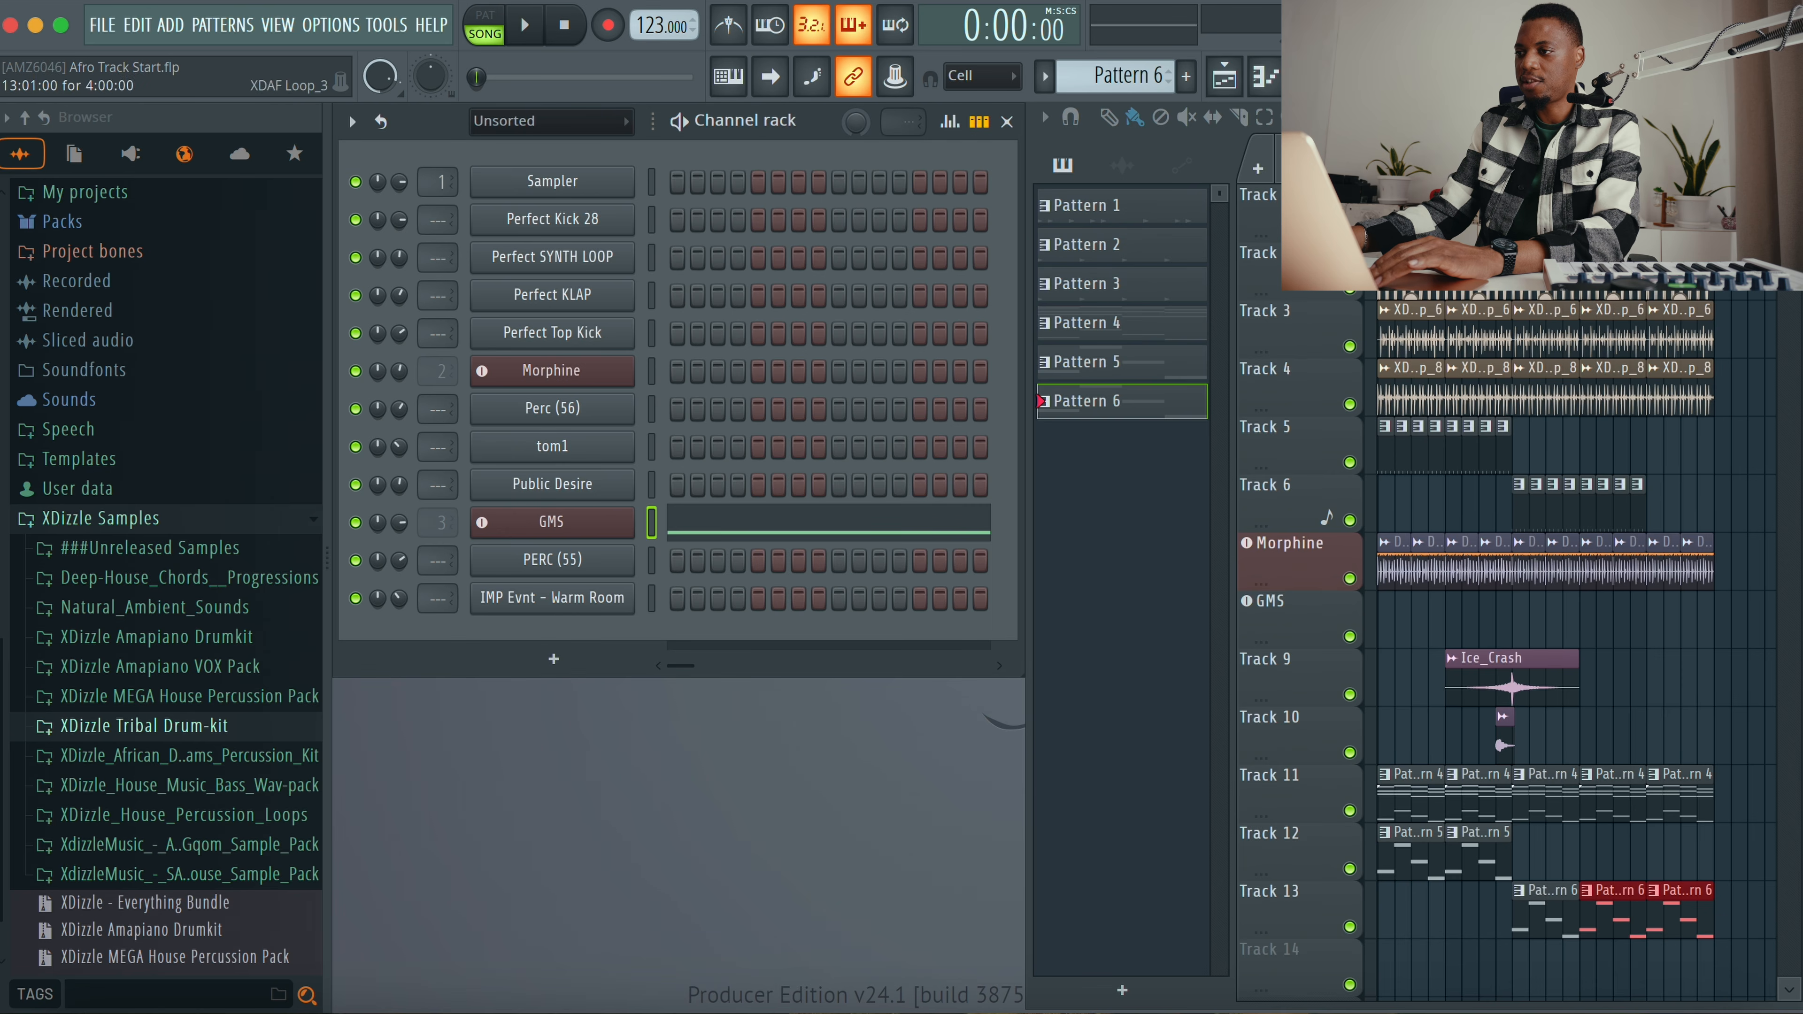
pyautogui.press('Return')
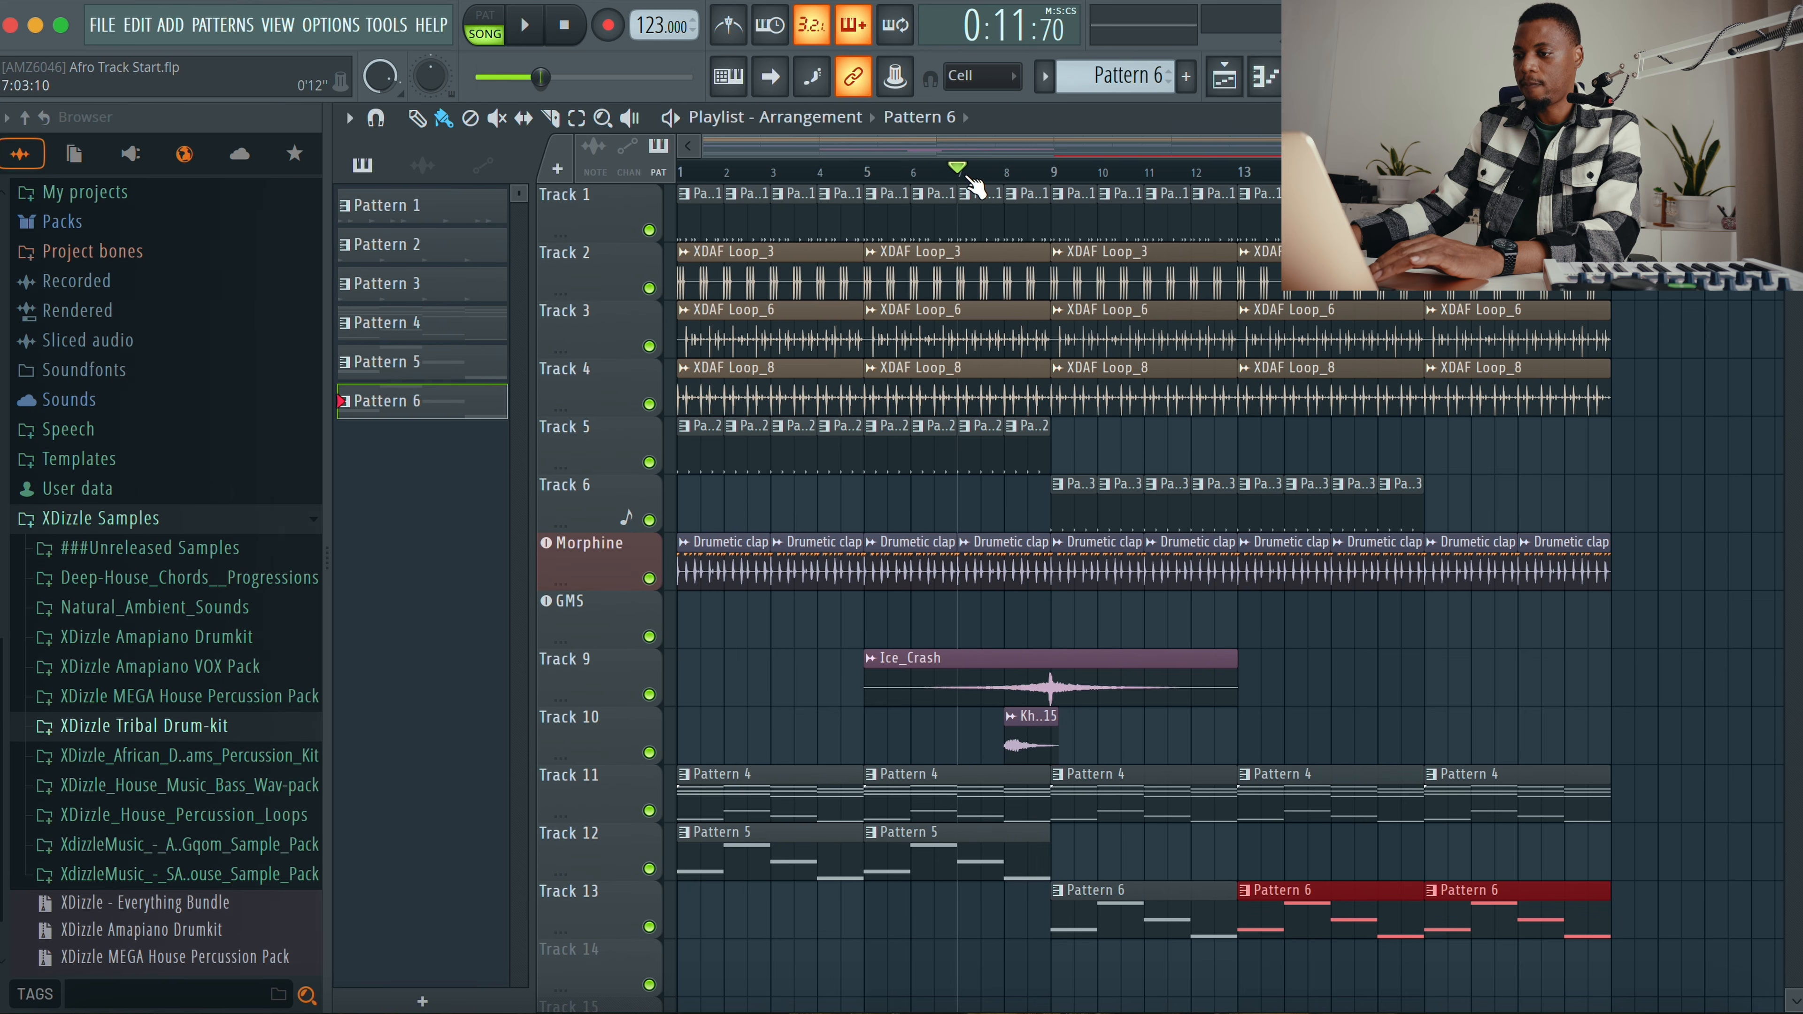
# Step: Stop playback, return the playhead to the song start, and bring up the channel rack
pyautogui.press('space')
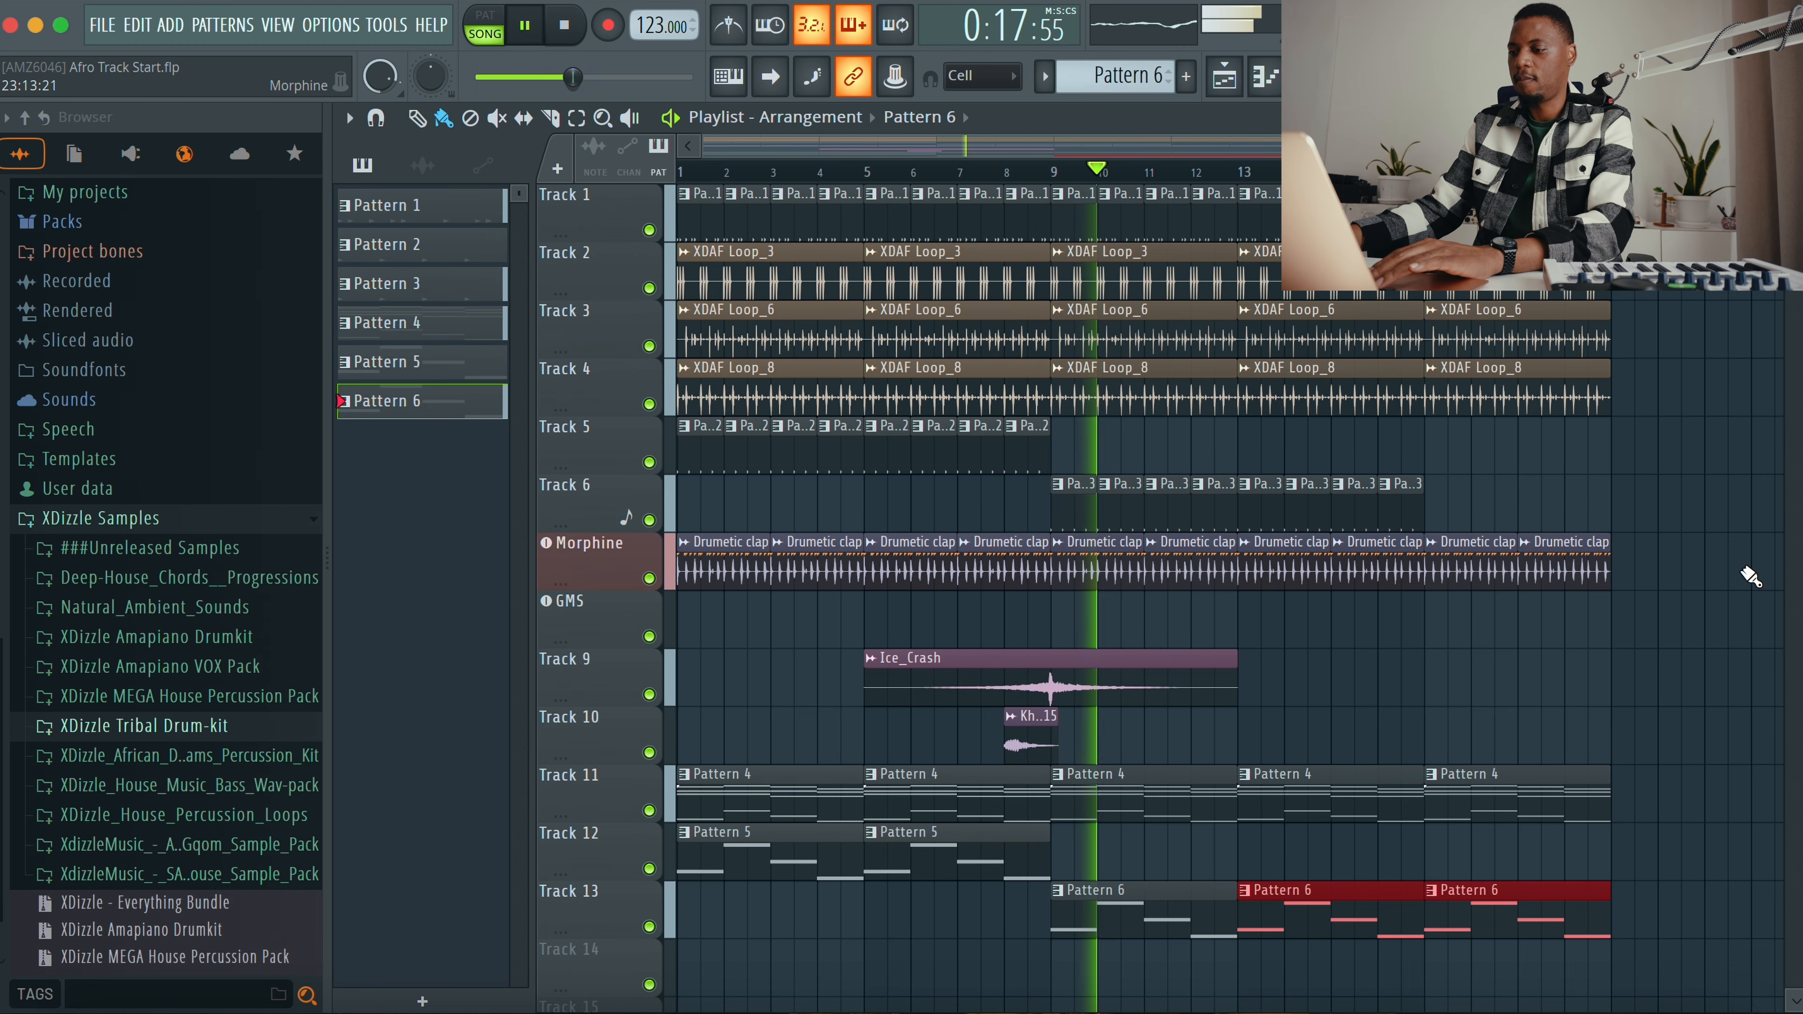
pyautogui.press('F6')
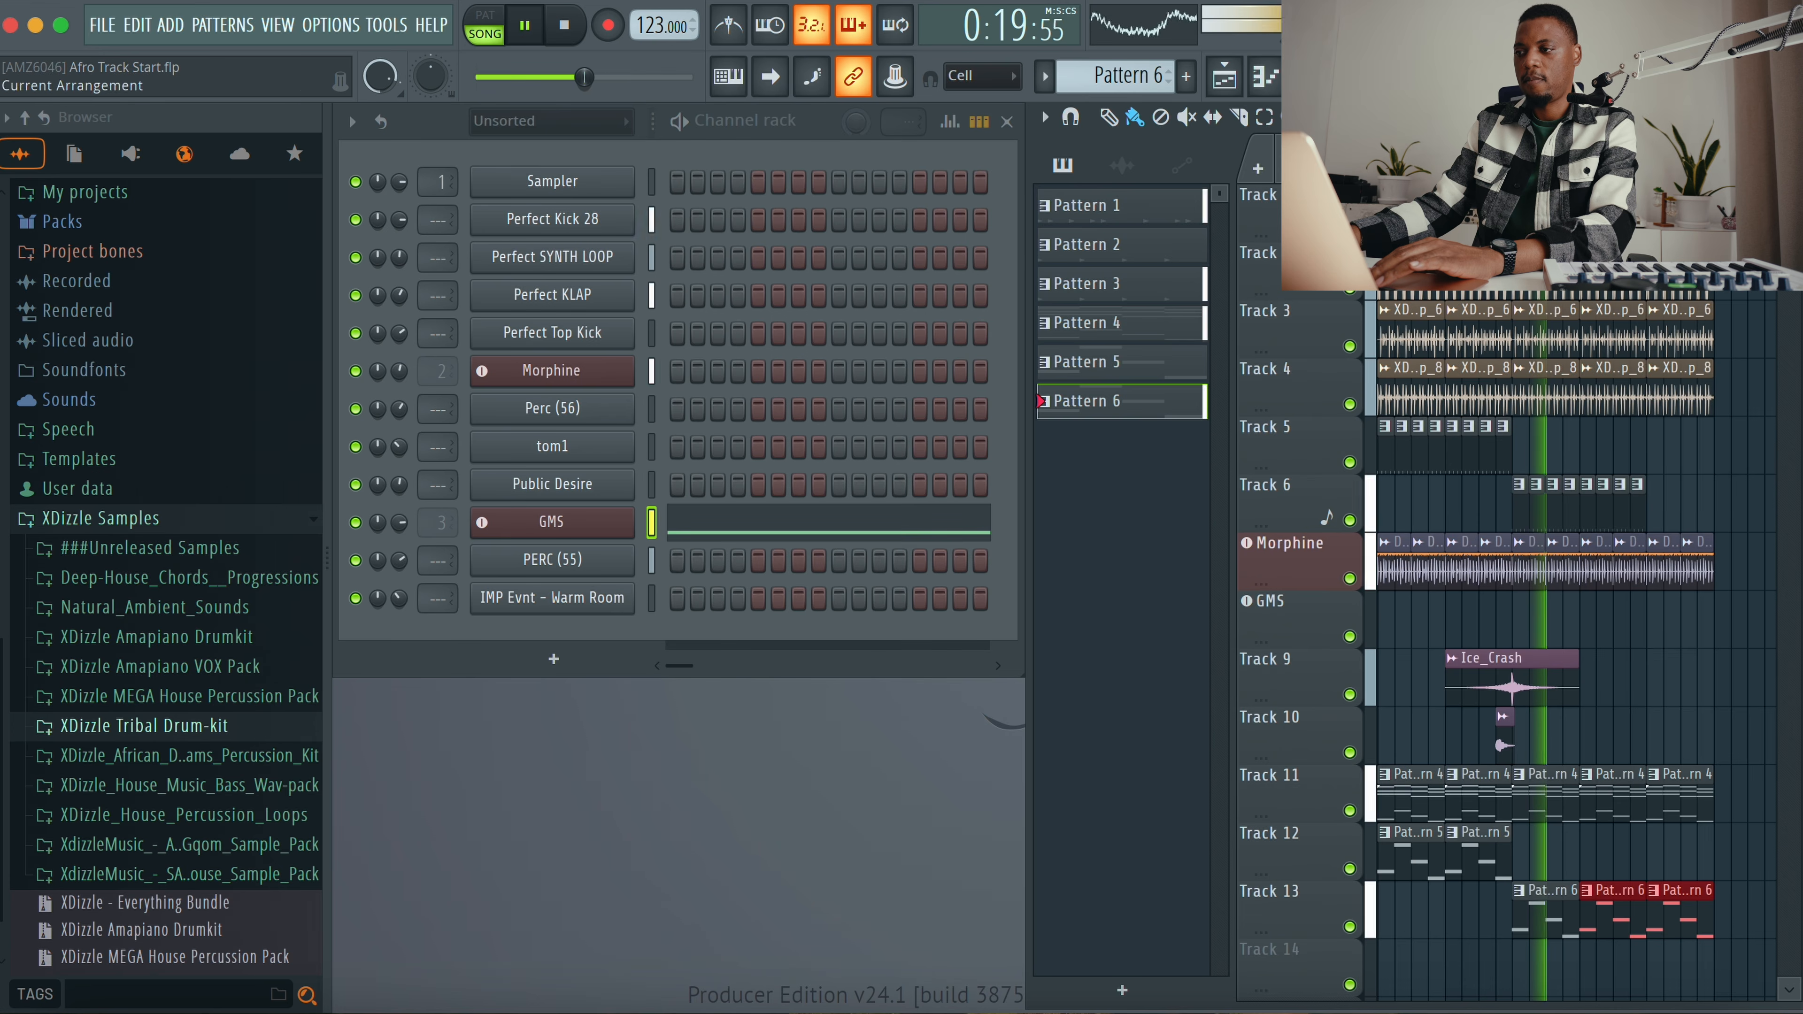
pyautogui.press('F6')
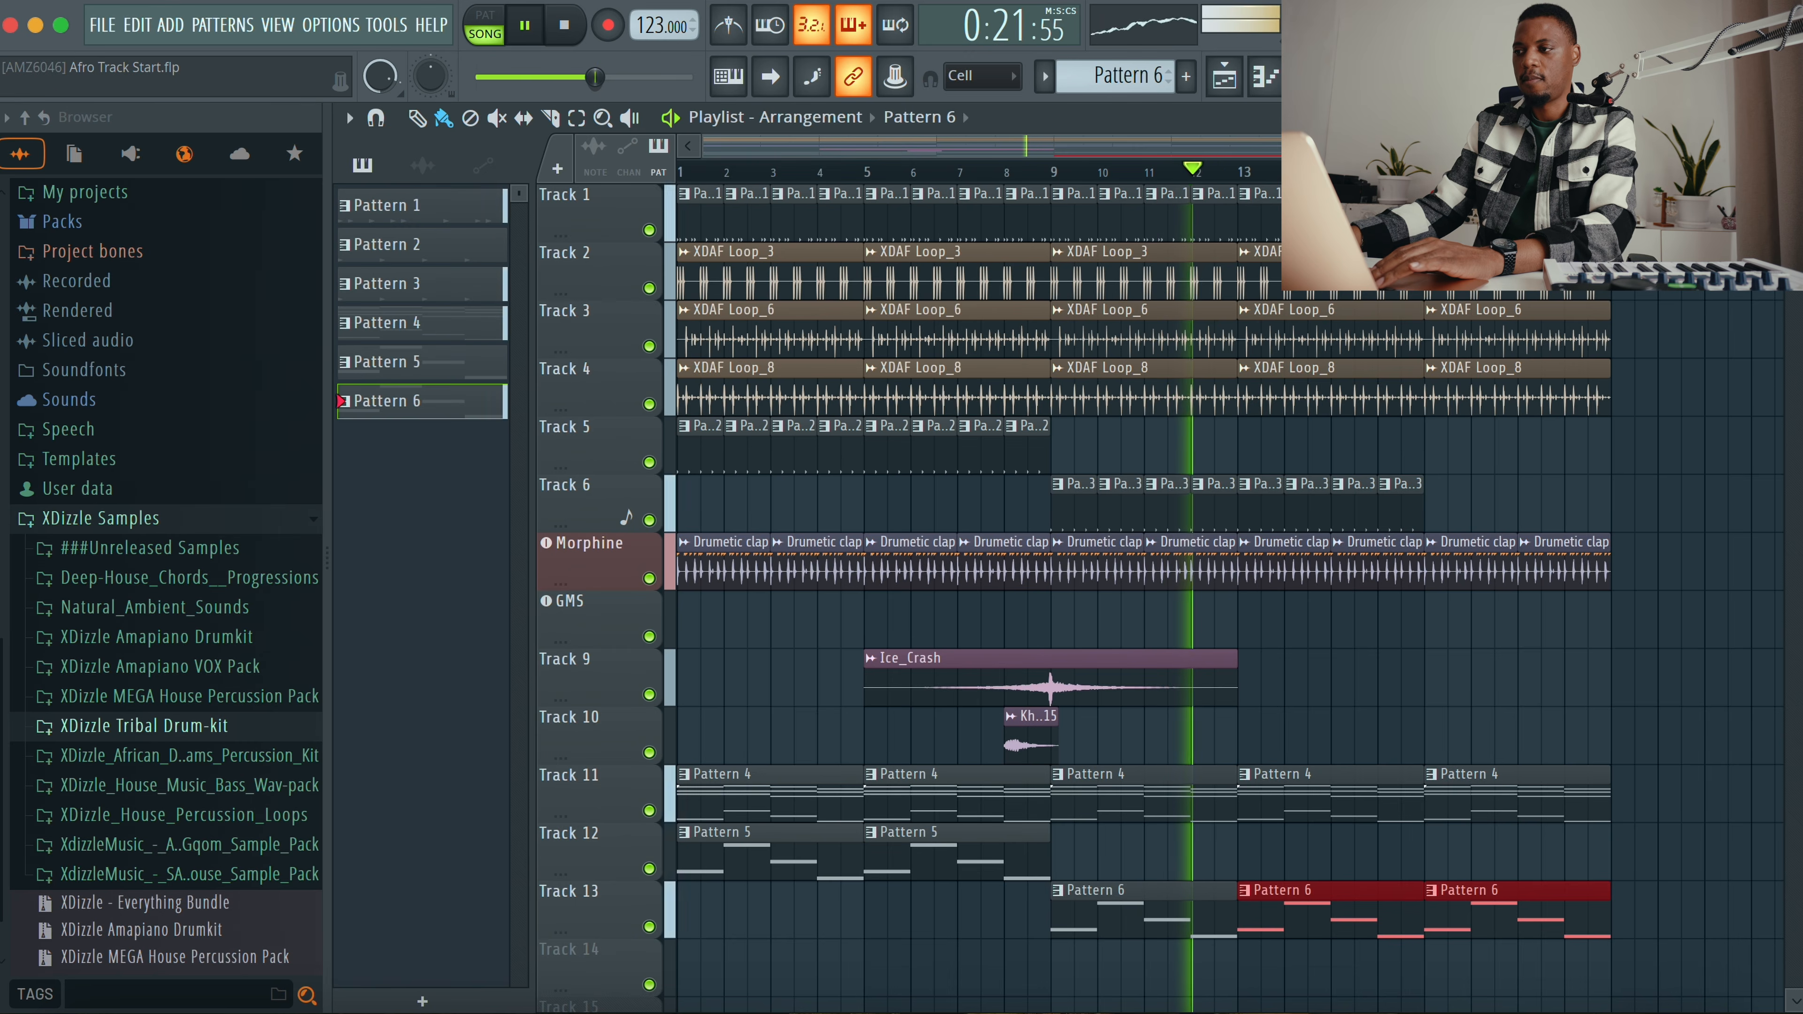
pyautogui.press('F6')
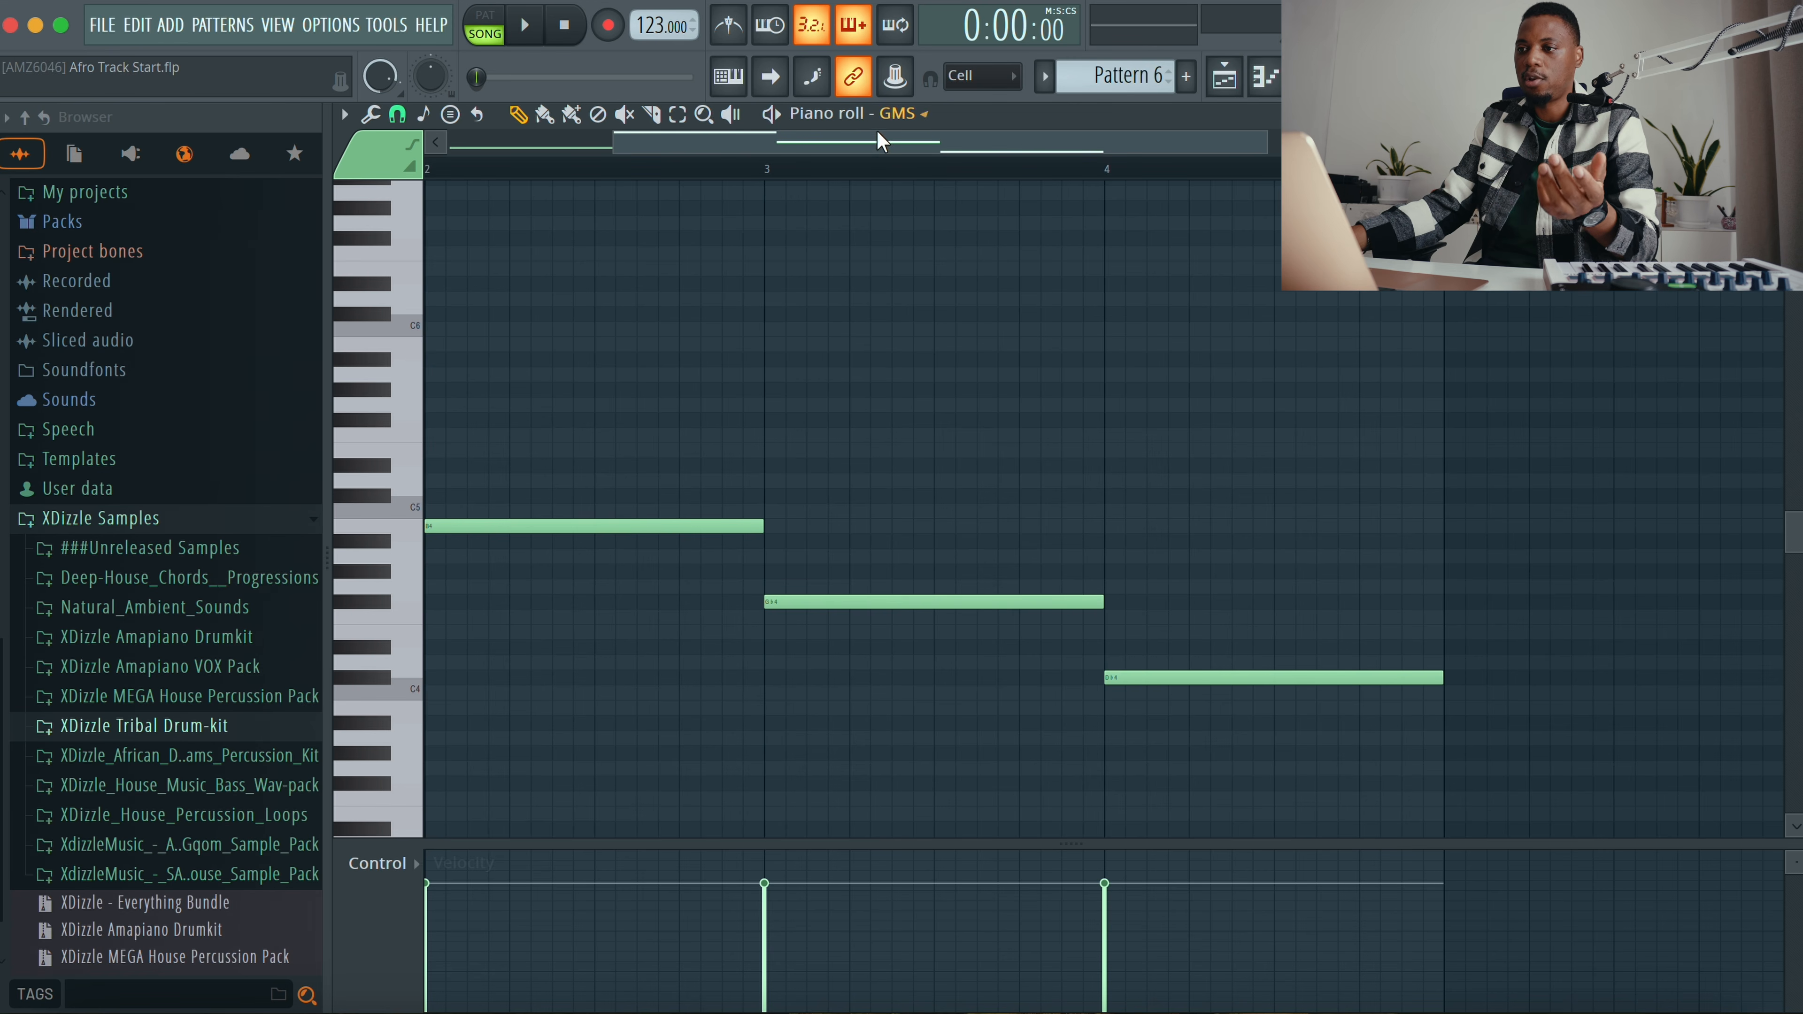
pyautogui.moveTo(880, 140); pyautogui.dragTo(716, 140)
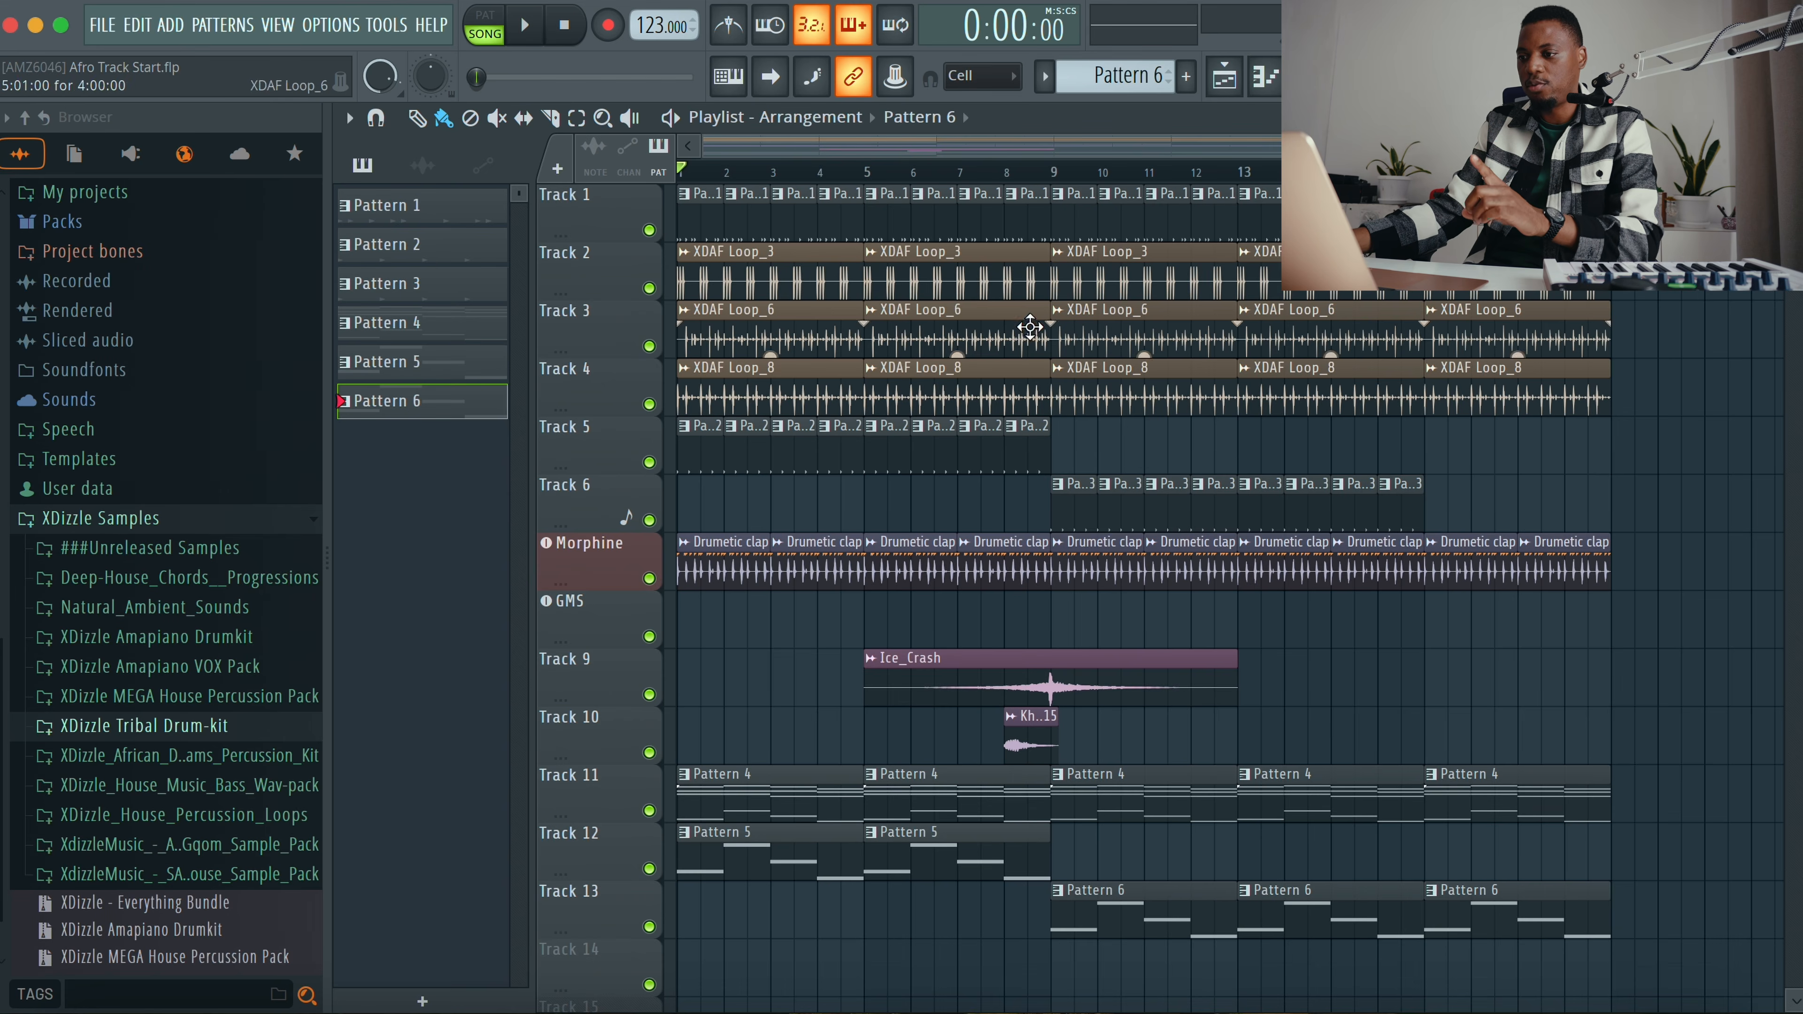
pyautogui.doubleClick(1230, 116)
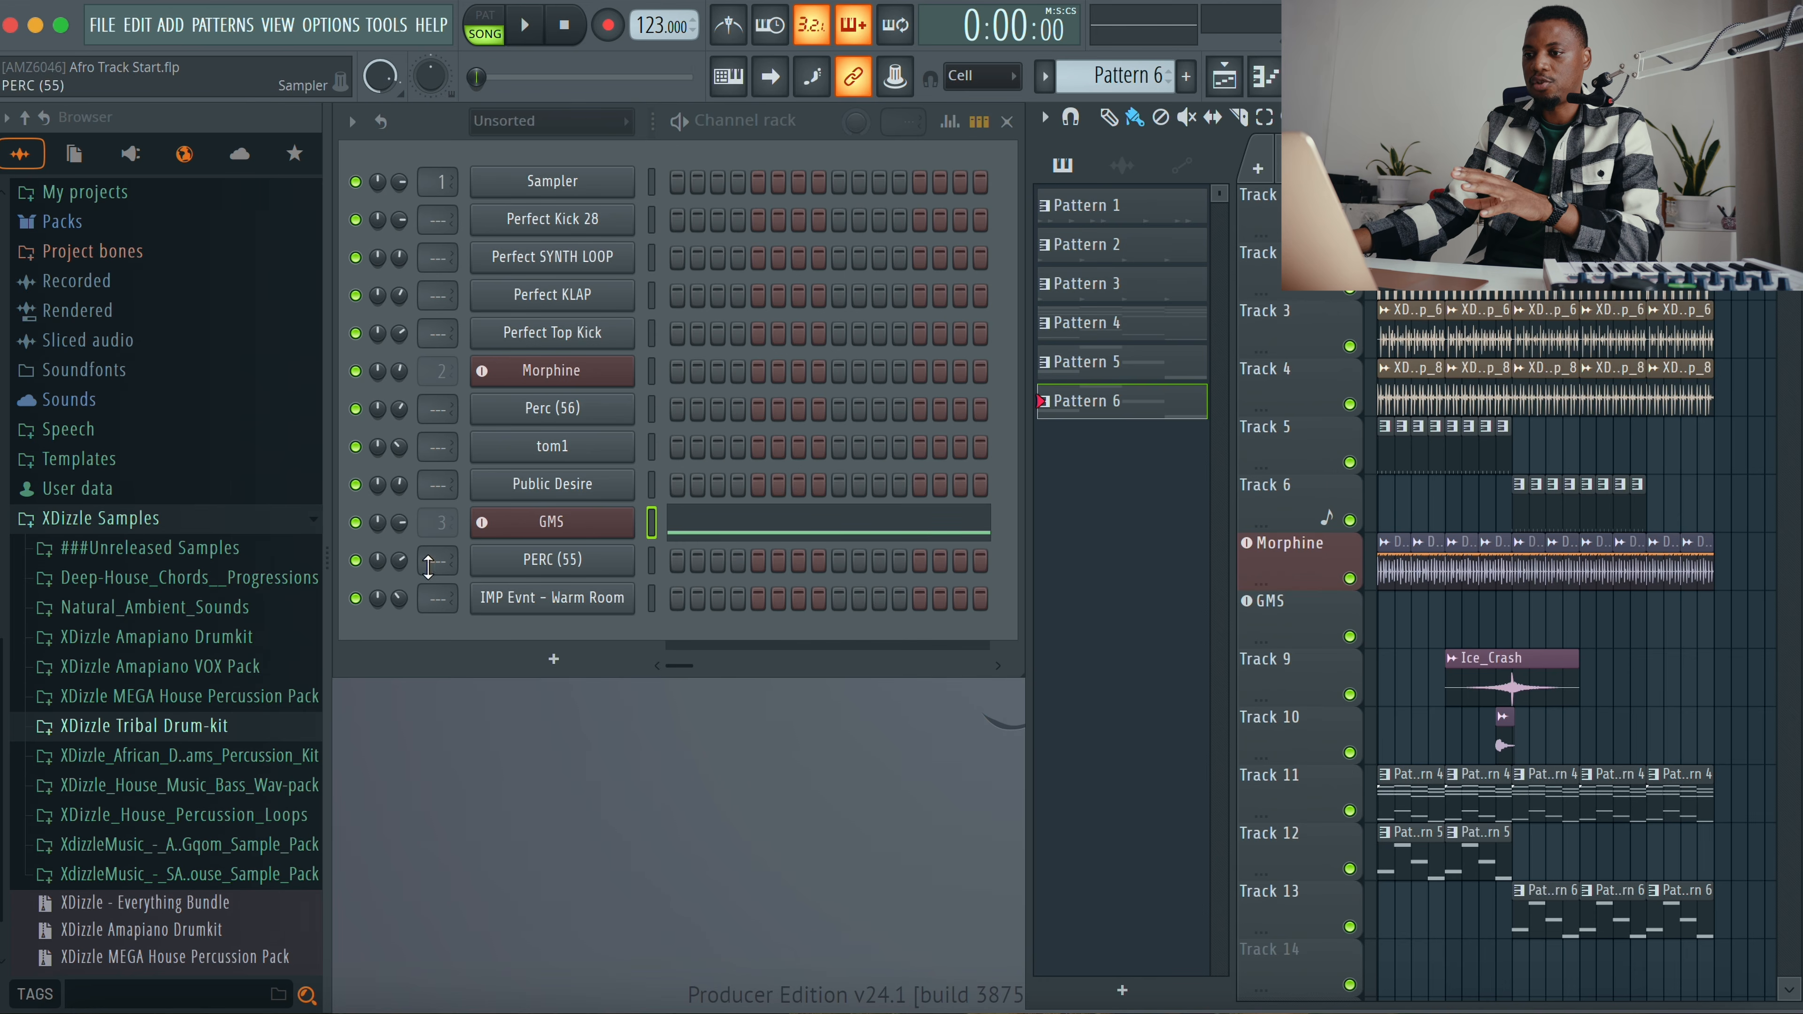
# Step: Open the Morphine chord notes of Pattern 4 in the piano roll
pyautogui.click(1418, 814)
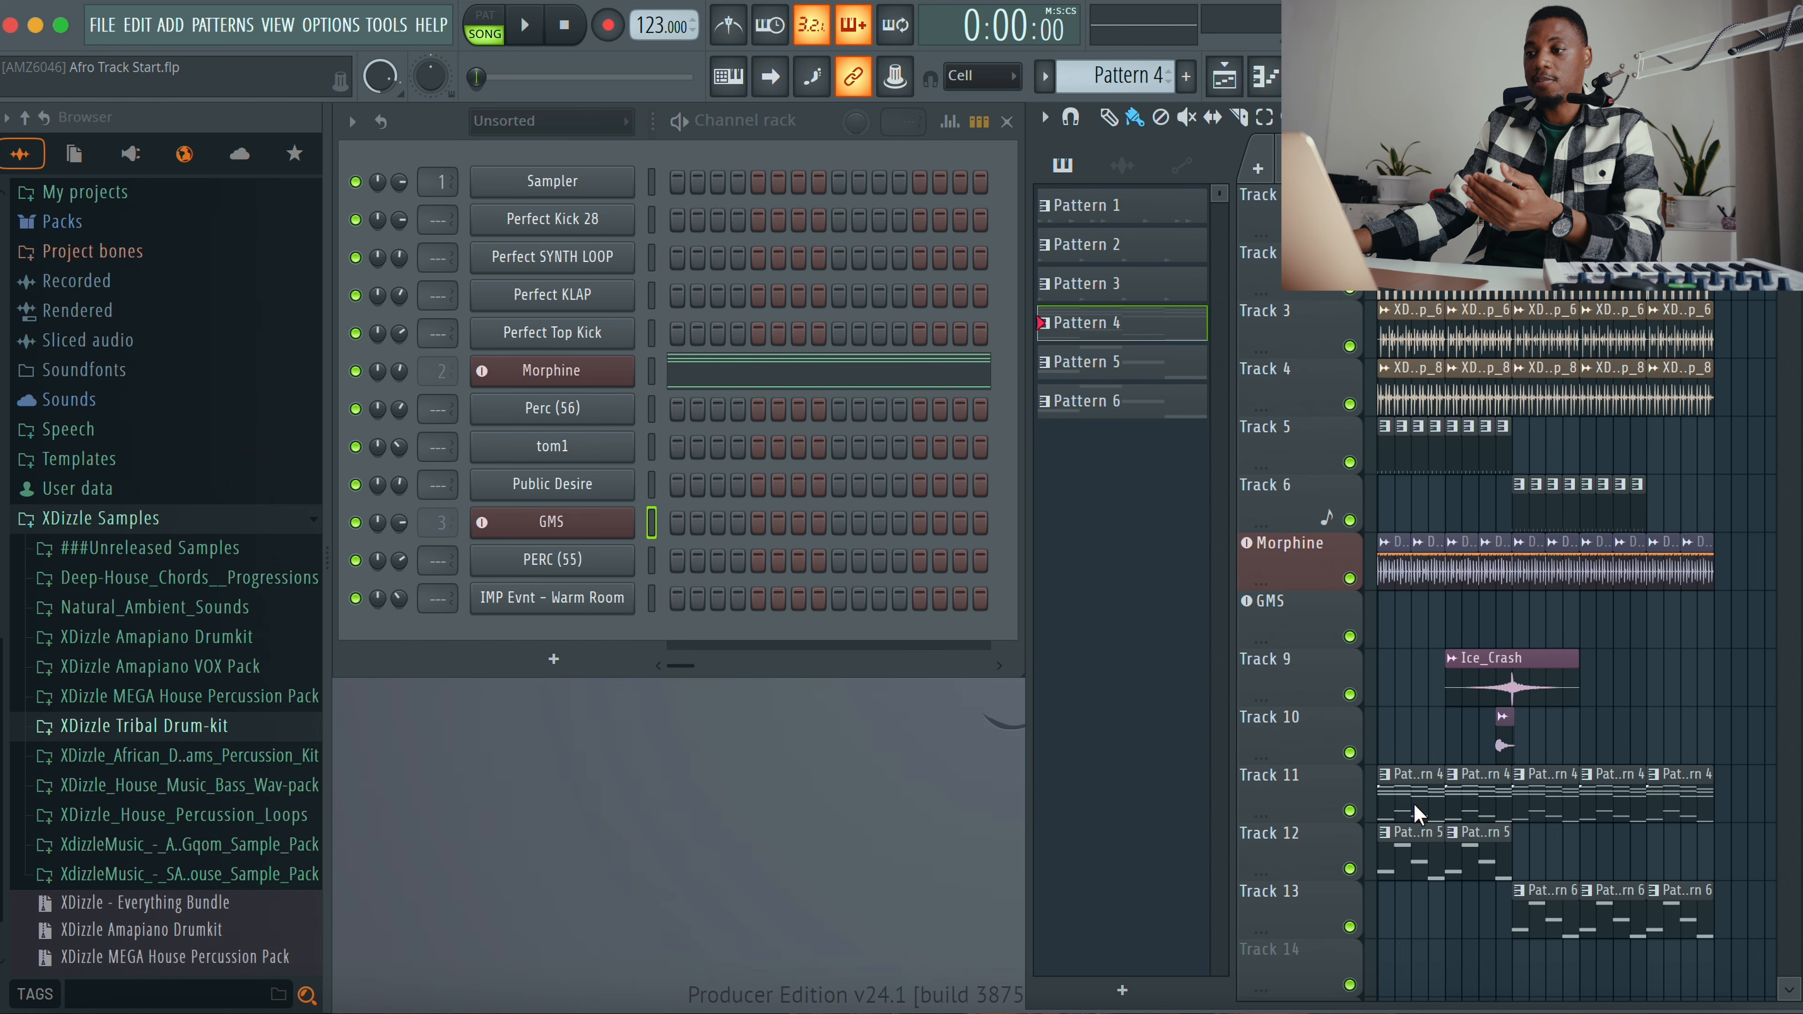
pyautogui.click(780, 372)
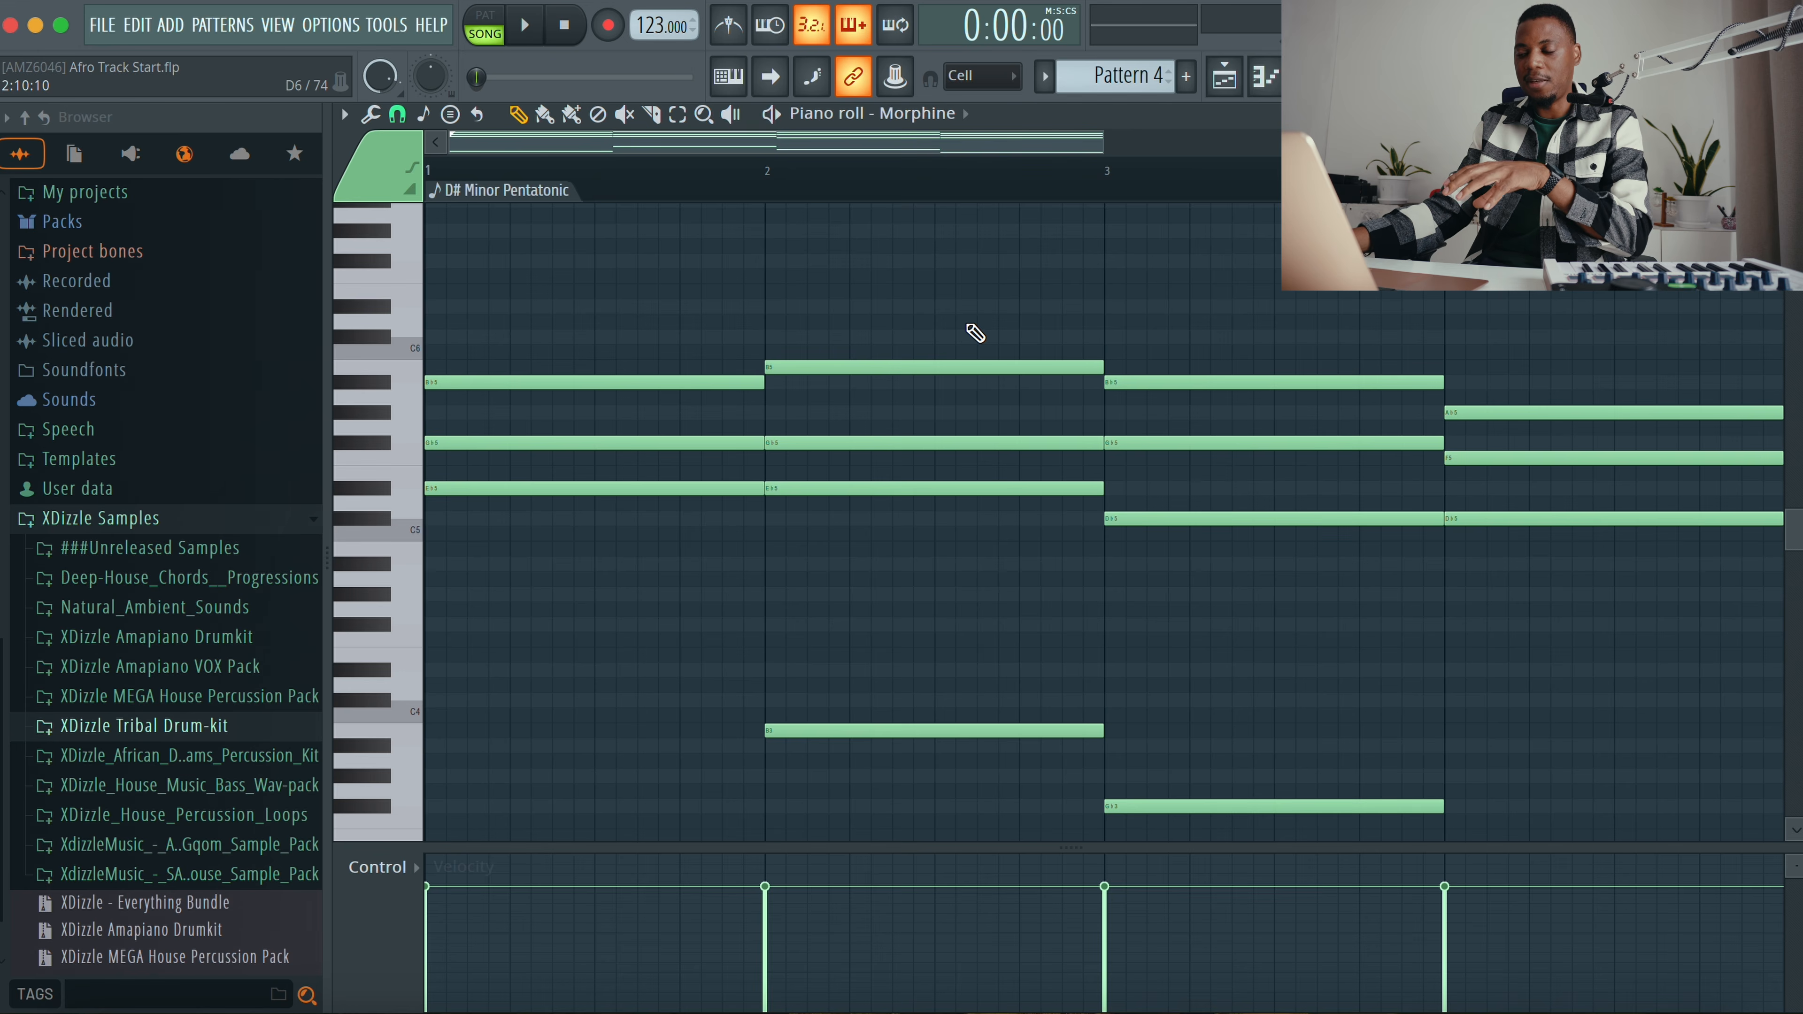
pyautogui.scroll(-3, 974, 333)
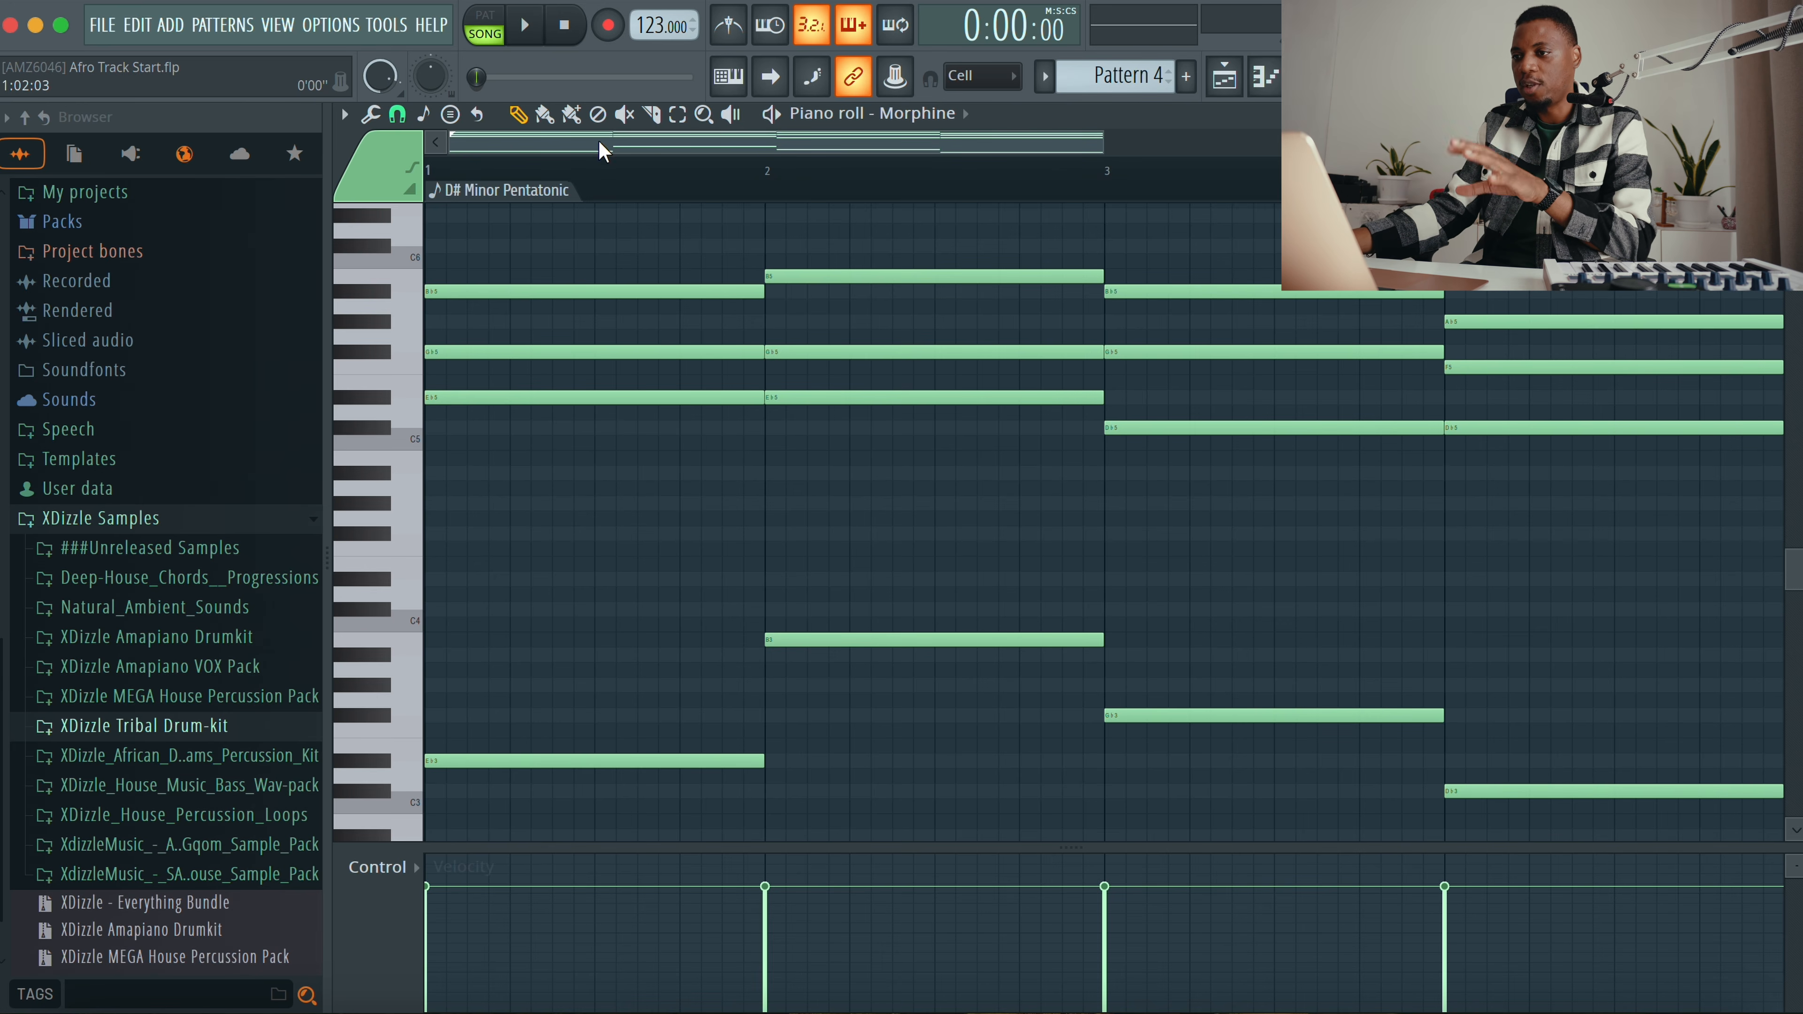
# Step: Open the chord progression generator for Pattern 4 to review its settings, then close it
pyautogui.click(344, 114)
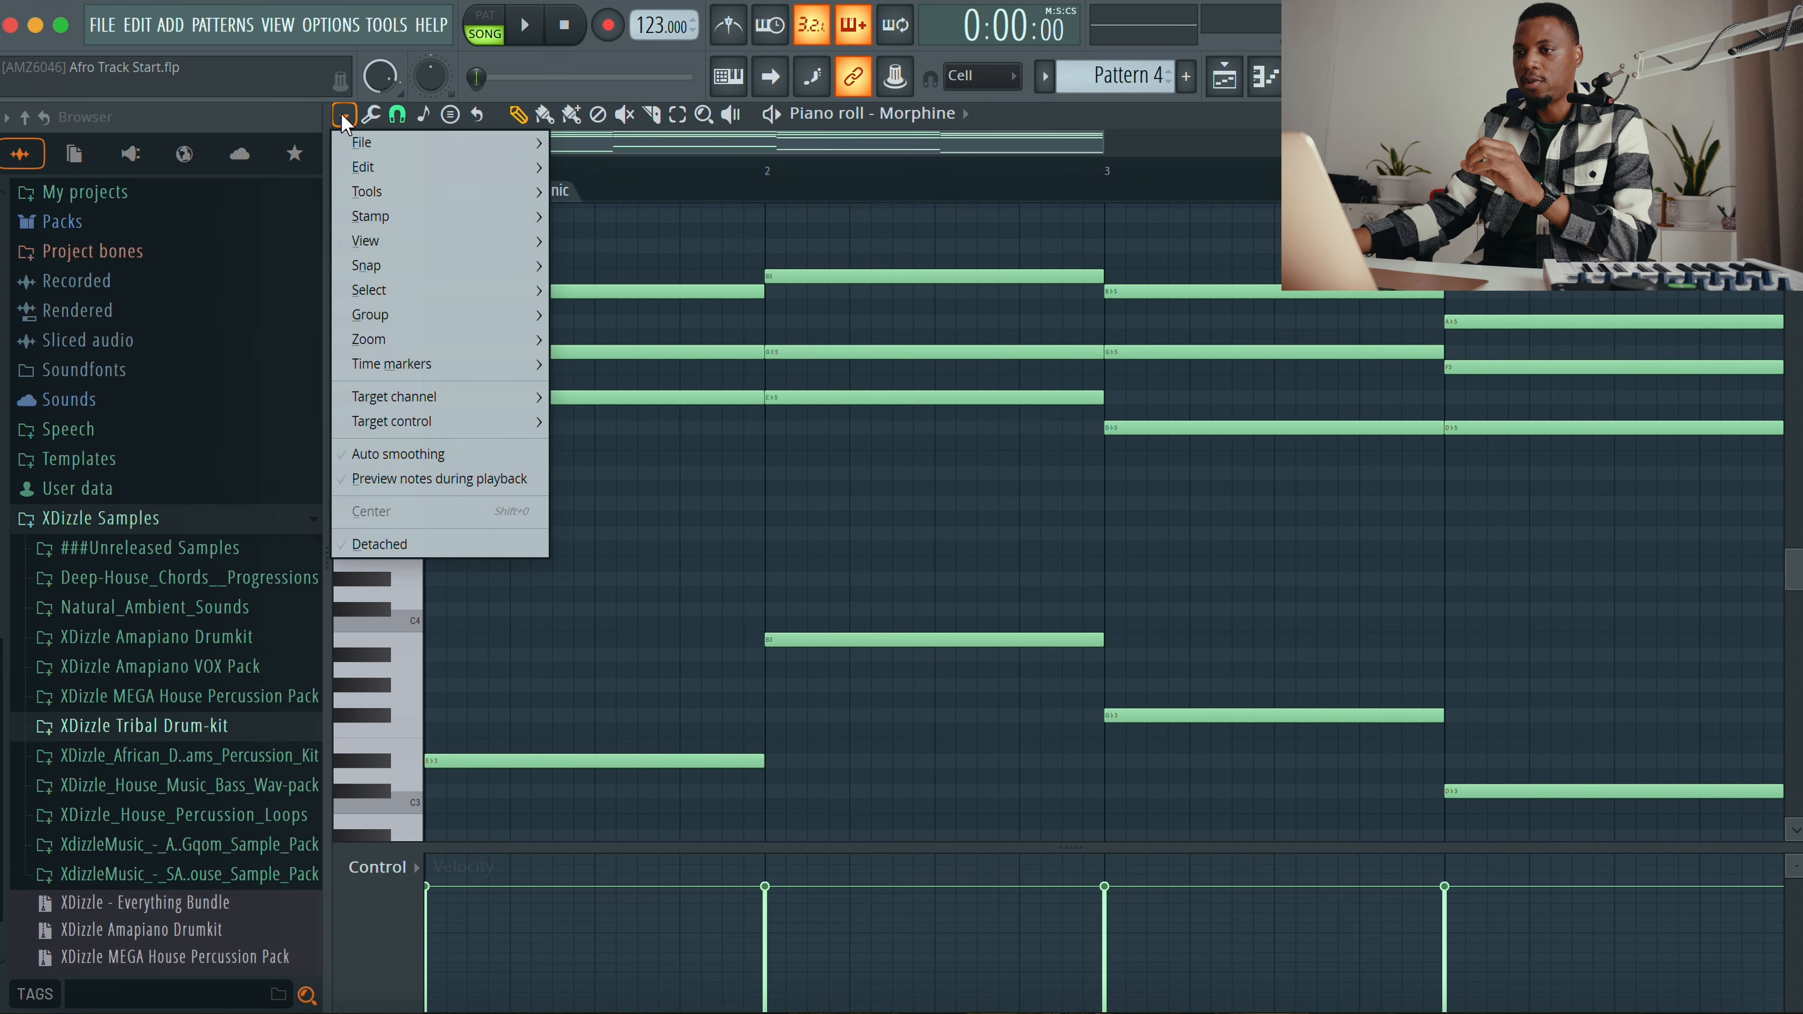
pyautogui.moveTo(436, 176)
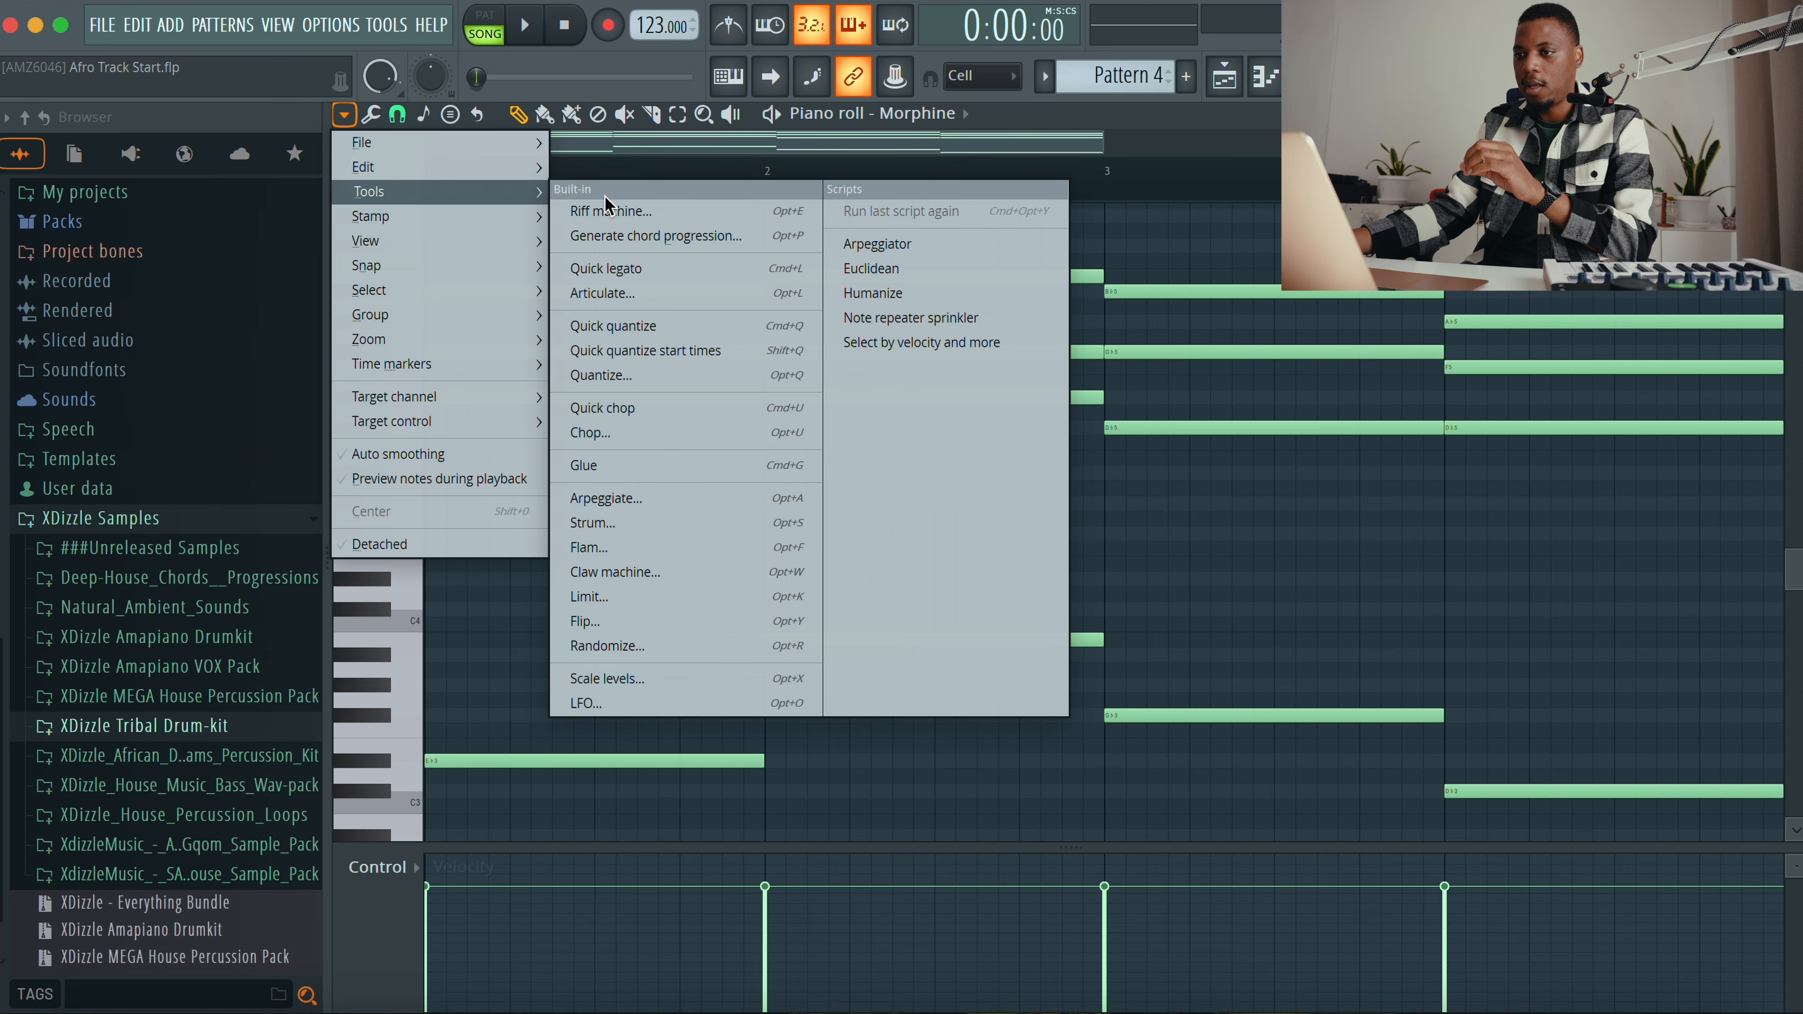
pyautogui.click(730, 235)
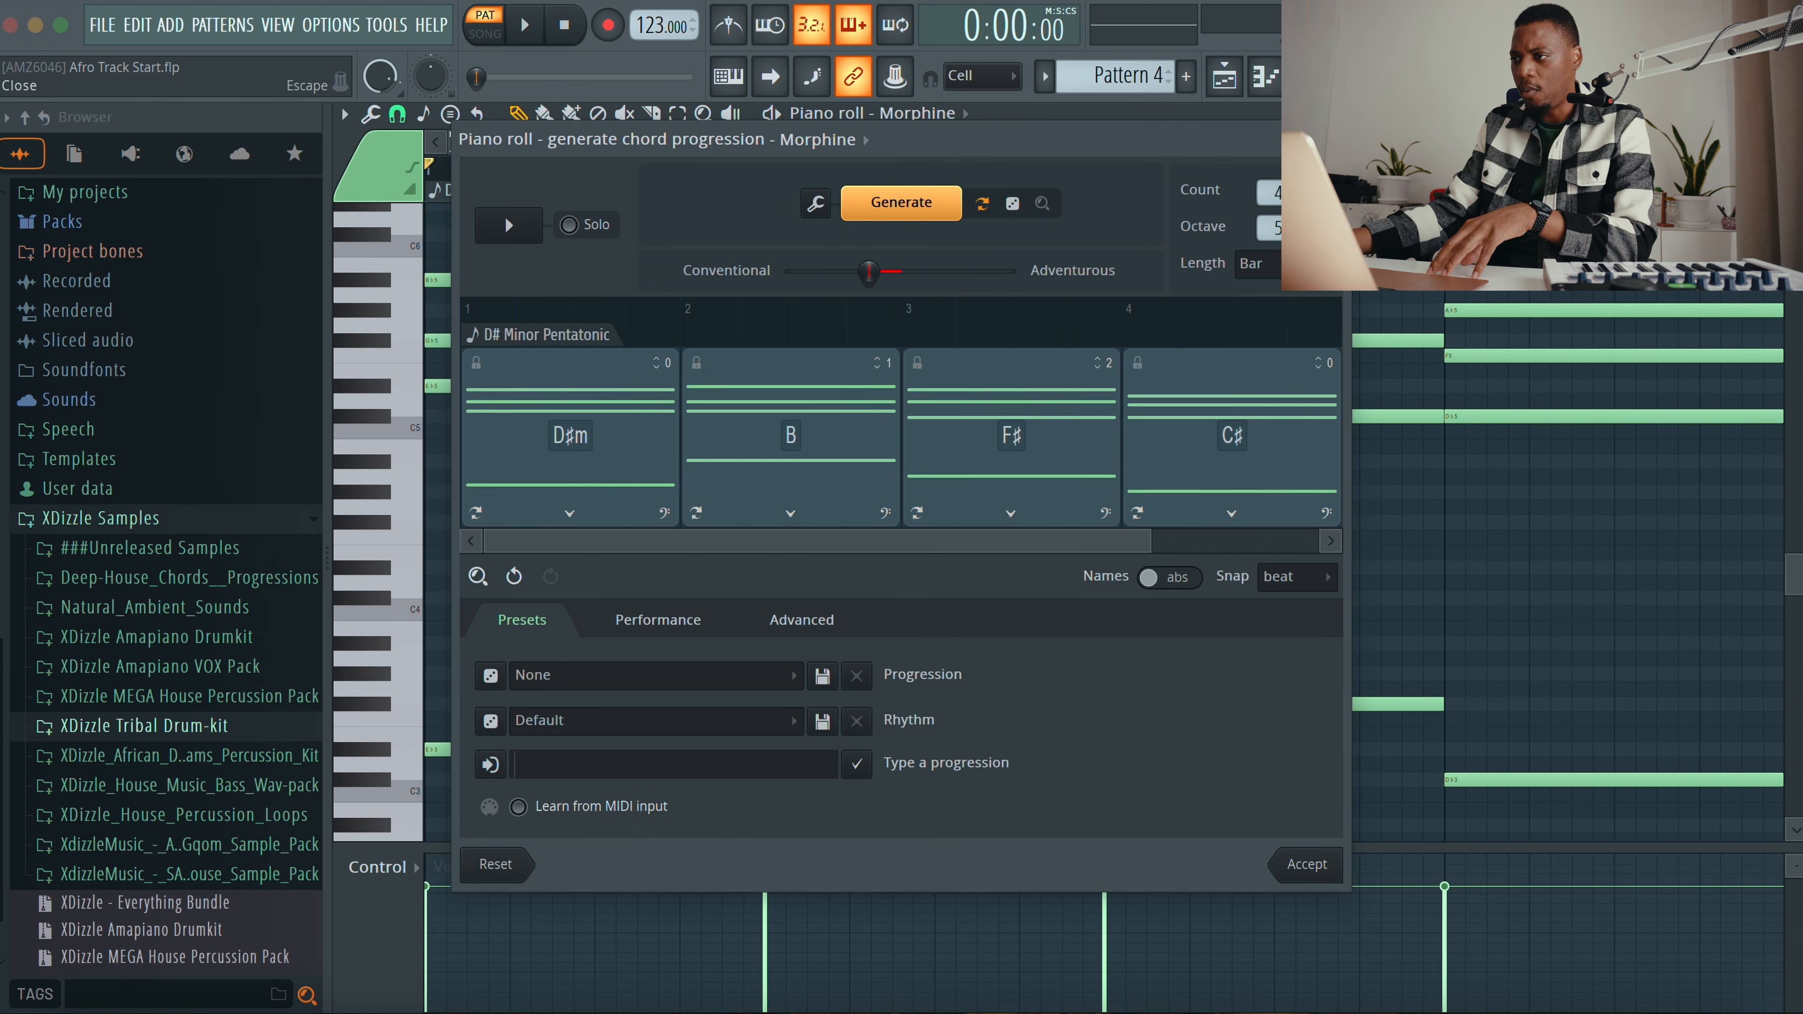
pyautogui.press('Escape')
pyautogui.click(1072, 633)
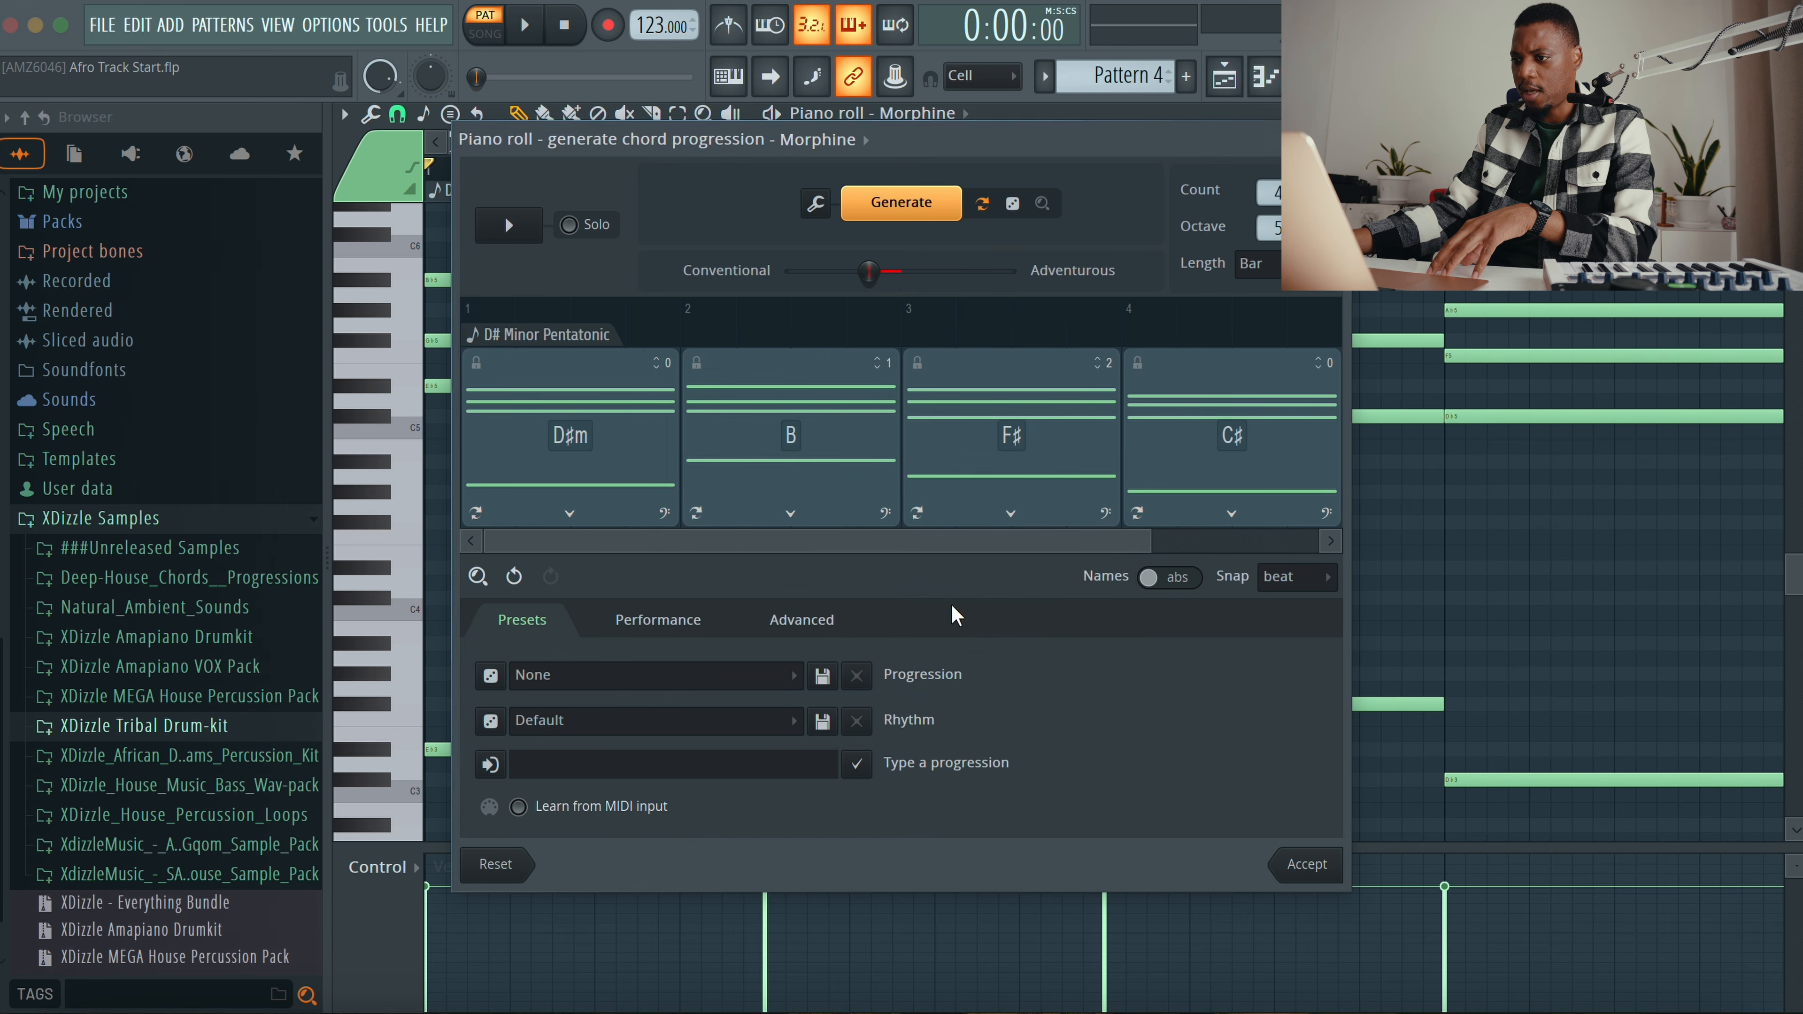
pyautogui.press('Escape')
# Step: Mute Tracks 11, 12 and 13 in the playlist
pyautogui.click(825, 629)
pyautogui.press('l')
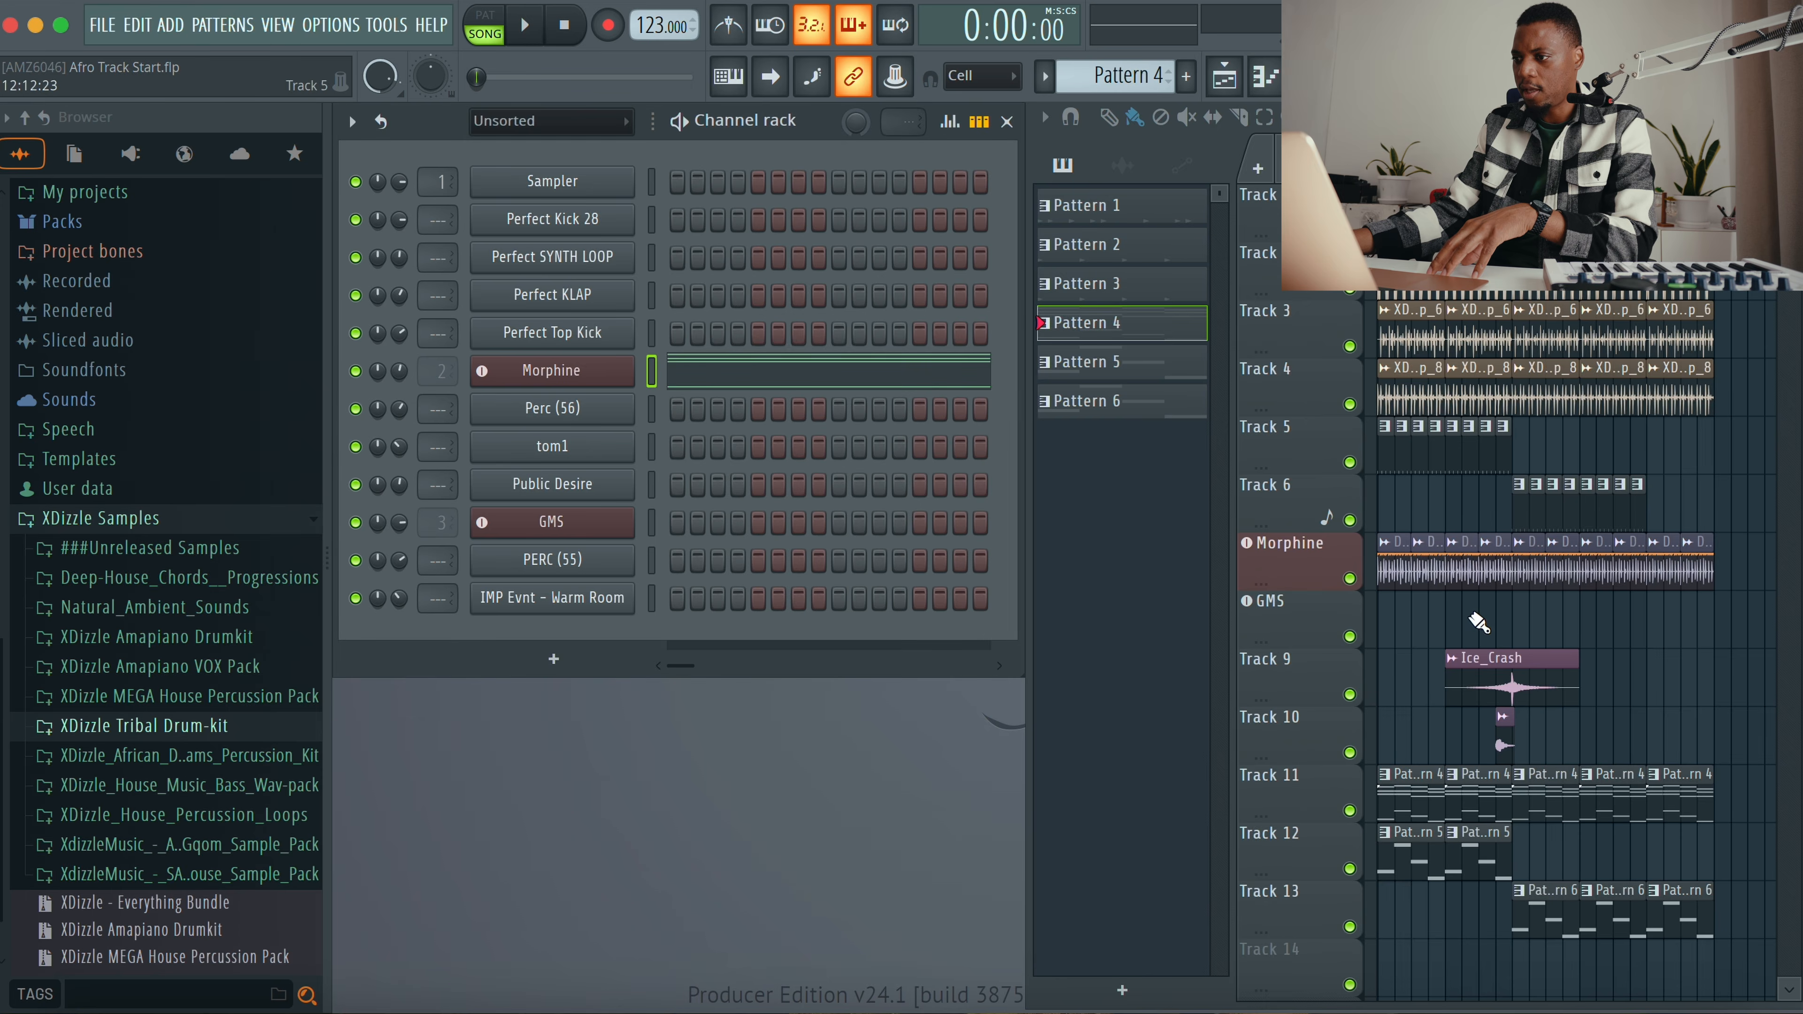
pyautogui.scroll(-6, 1420, 682)
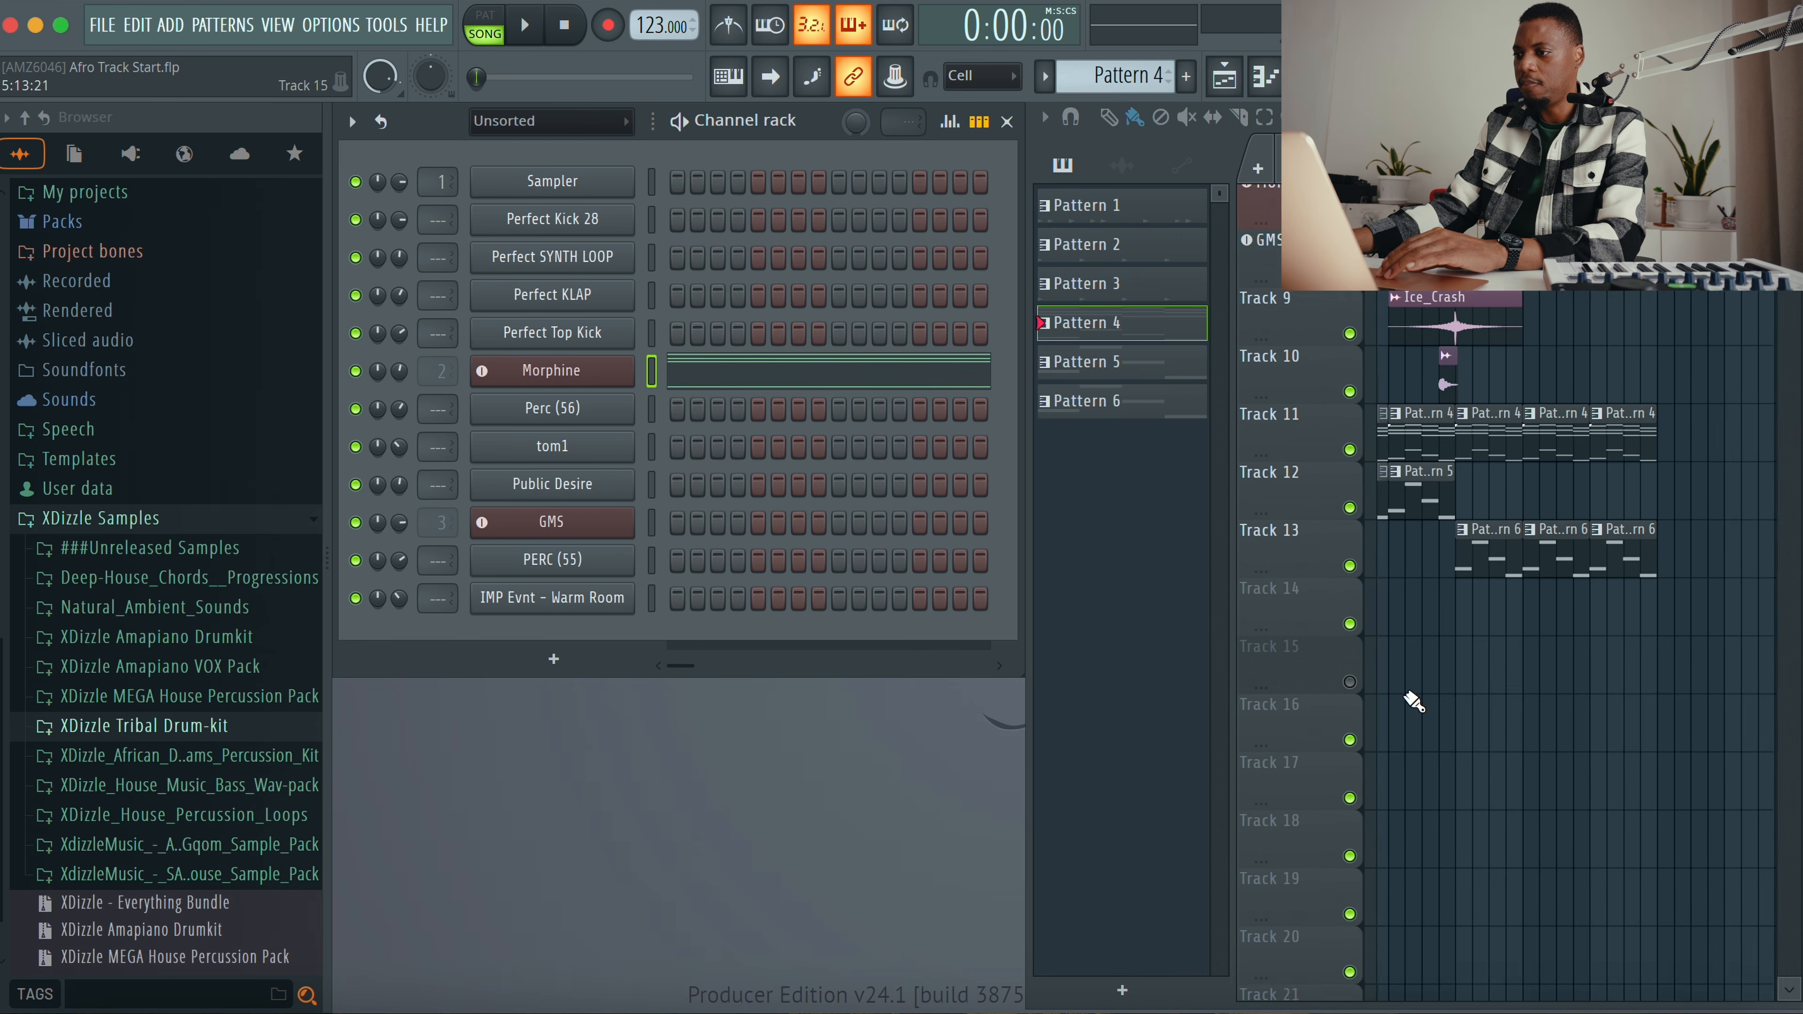
pyautogui.click(1349, 463)
pyautogui.click(1350, 520)
pyautogui.click(1349, 579)
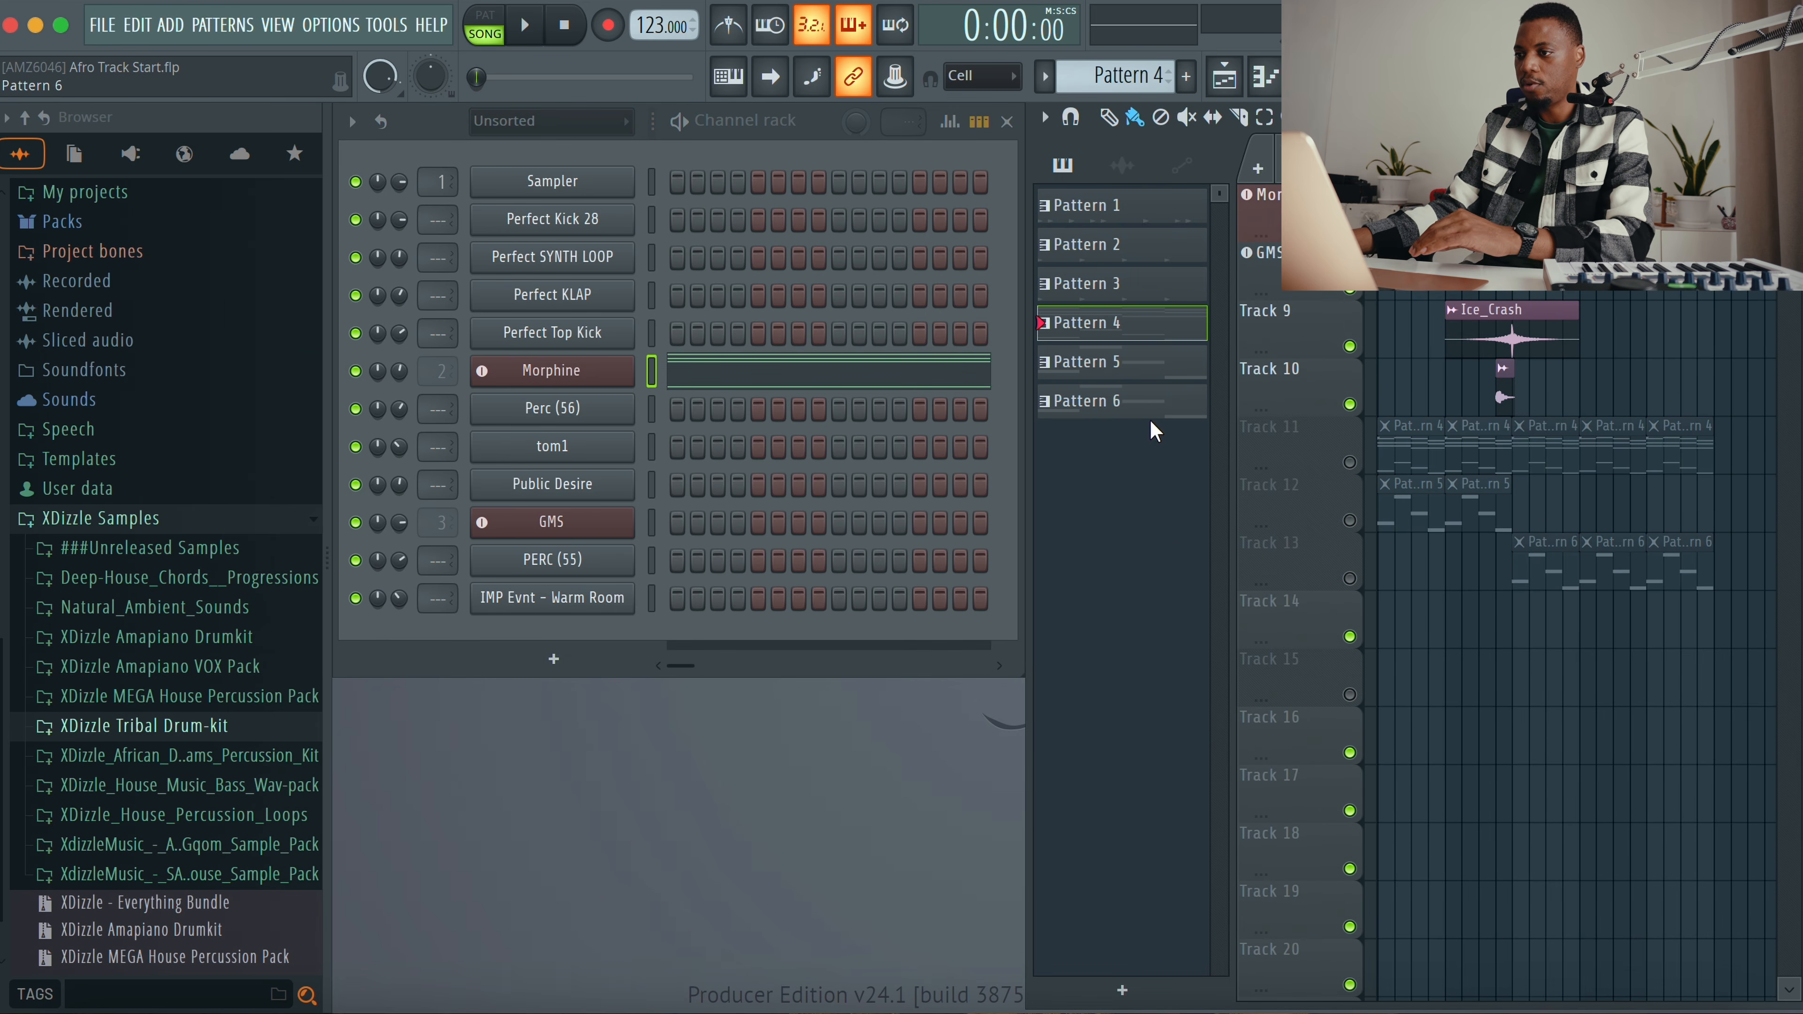
# Step: Create a new Pattern 7 and place it on Track 14 at bar 1
pyautogui.click(1155, 407)
pyautogui.scroll(1, 1153, 80)
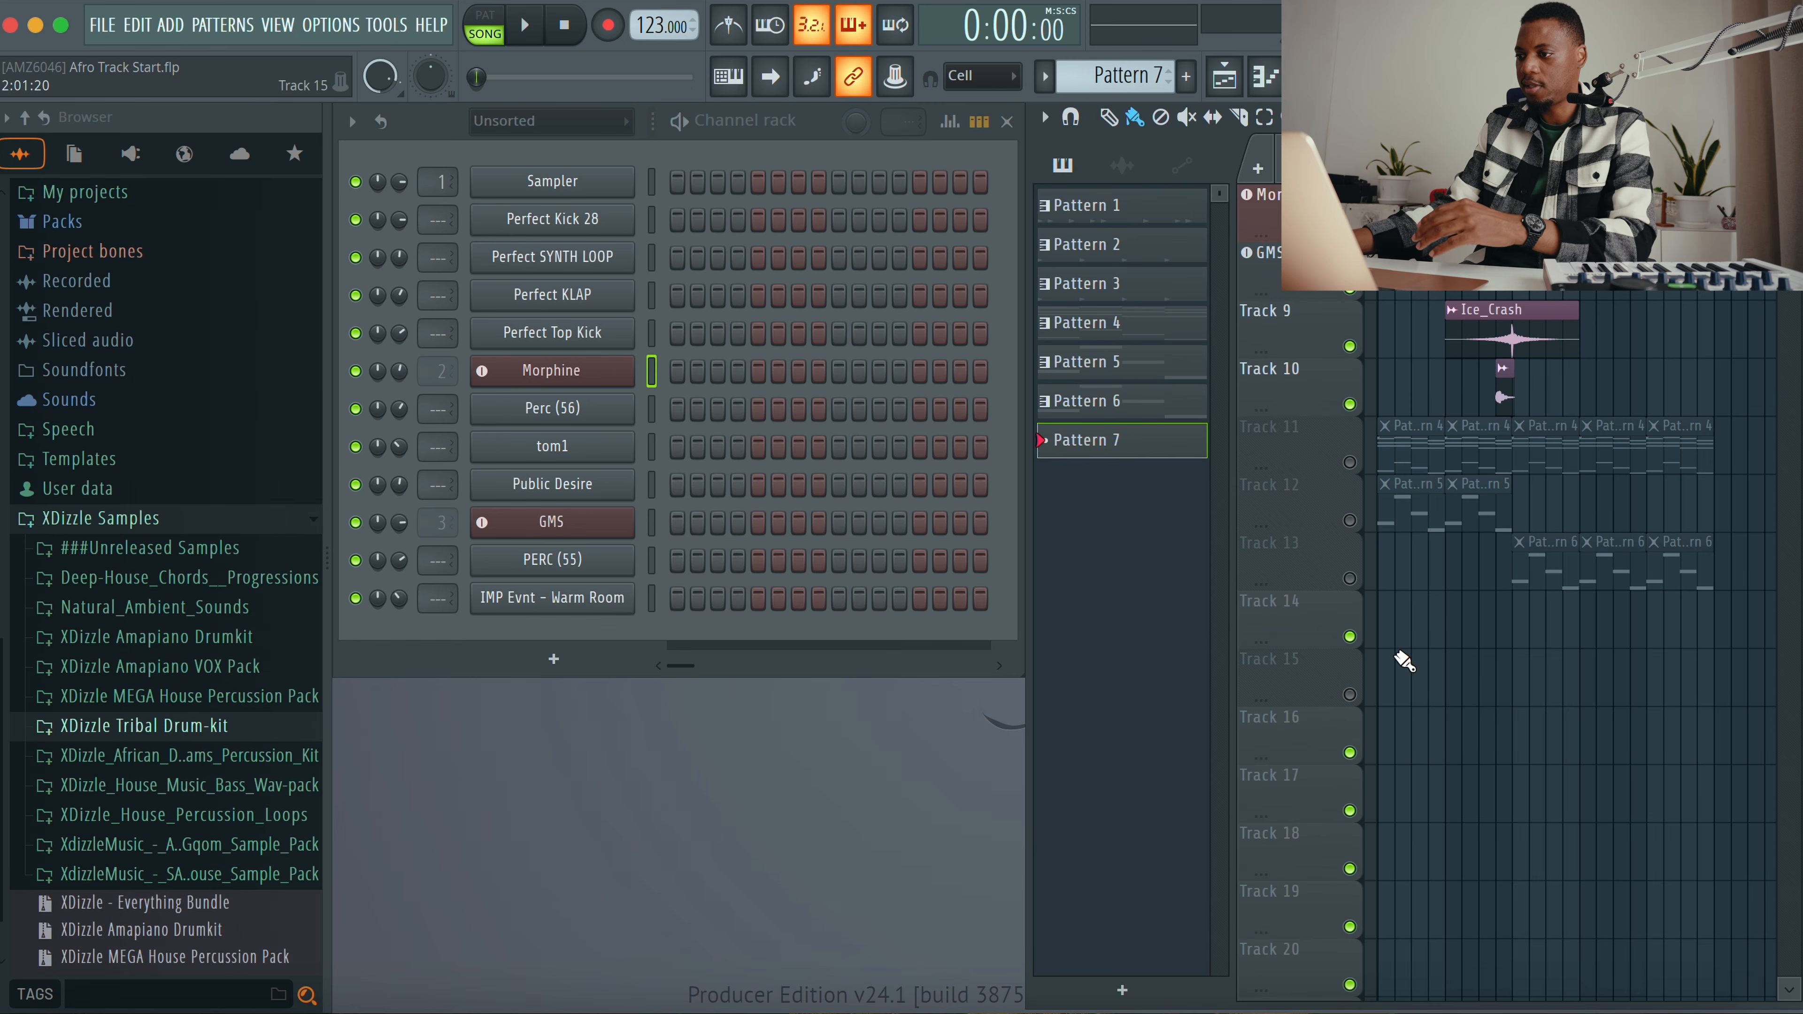
pyautogui.moveTo(1393, 628); pyautogui.dragTo(1446, 628)
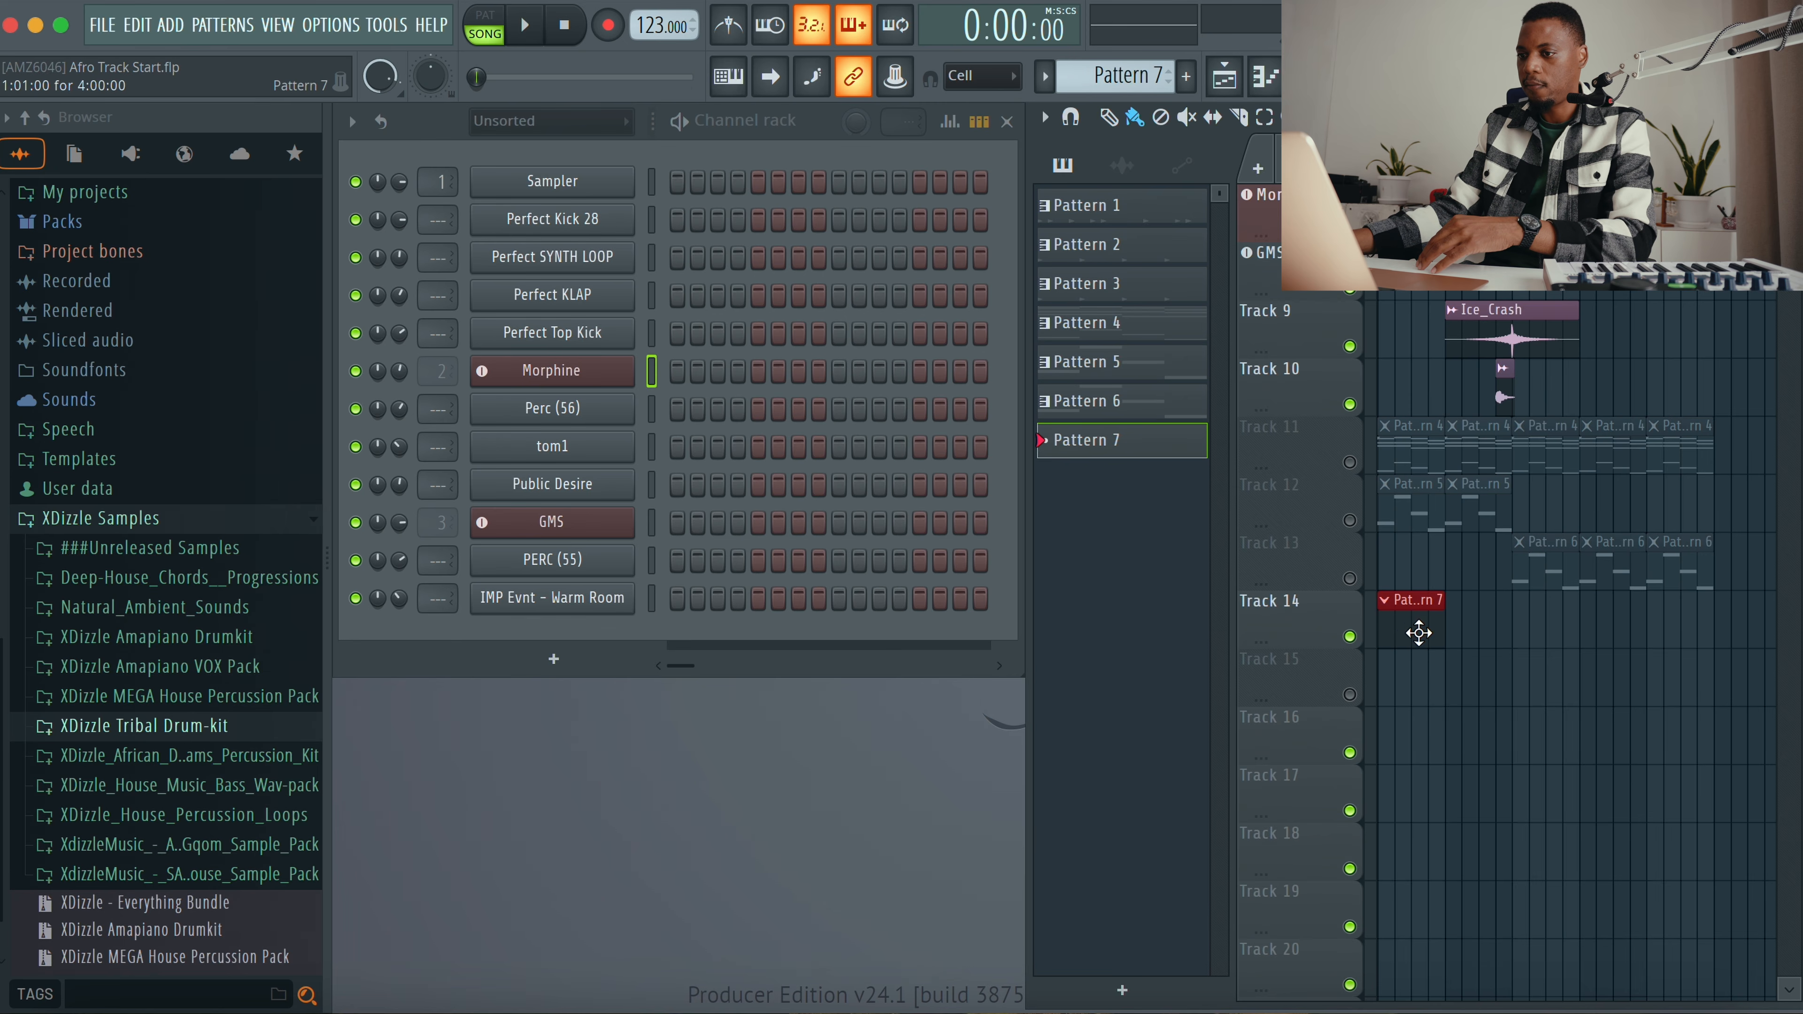
# Step: Open the Morphine piano roll for Pattern 7 and launch the Generate chord progression tool
pyautogui.rightClick(623, 364)
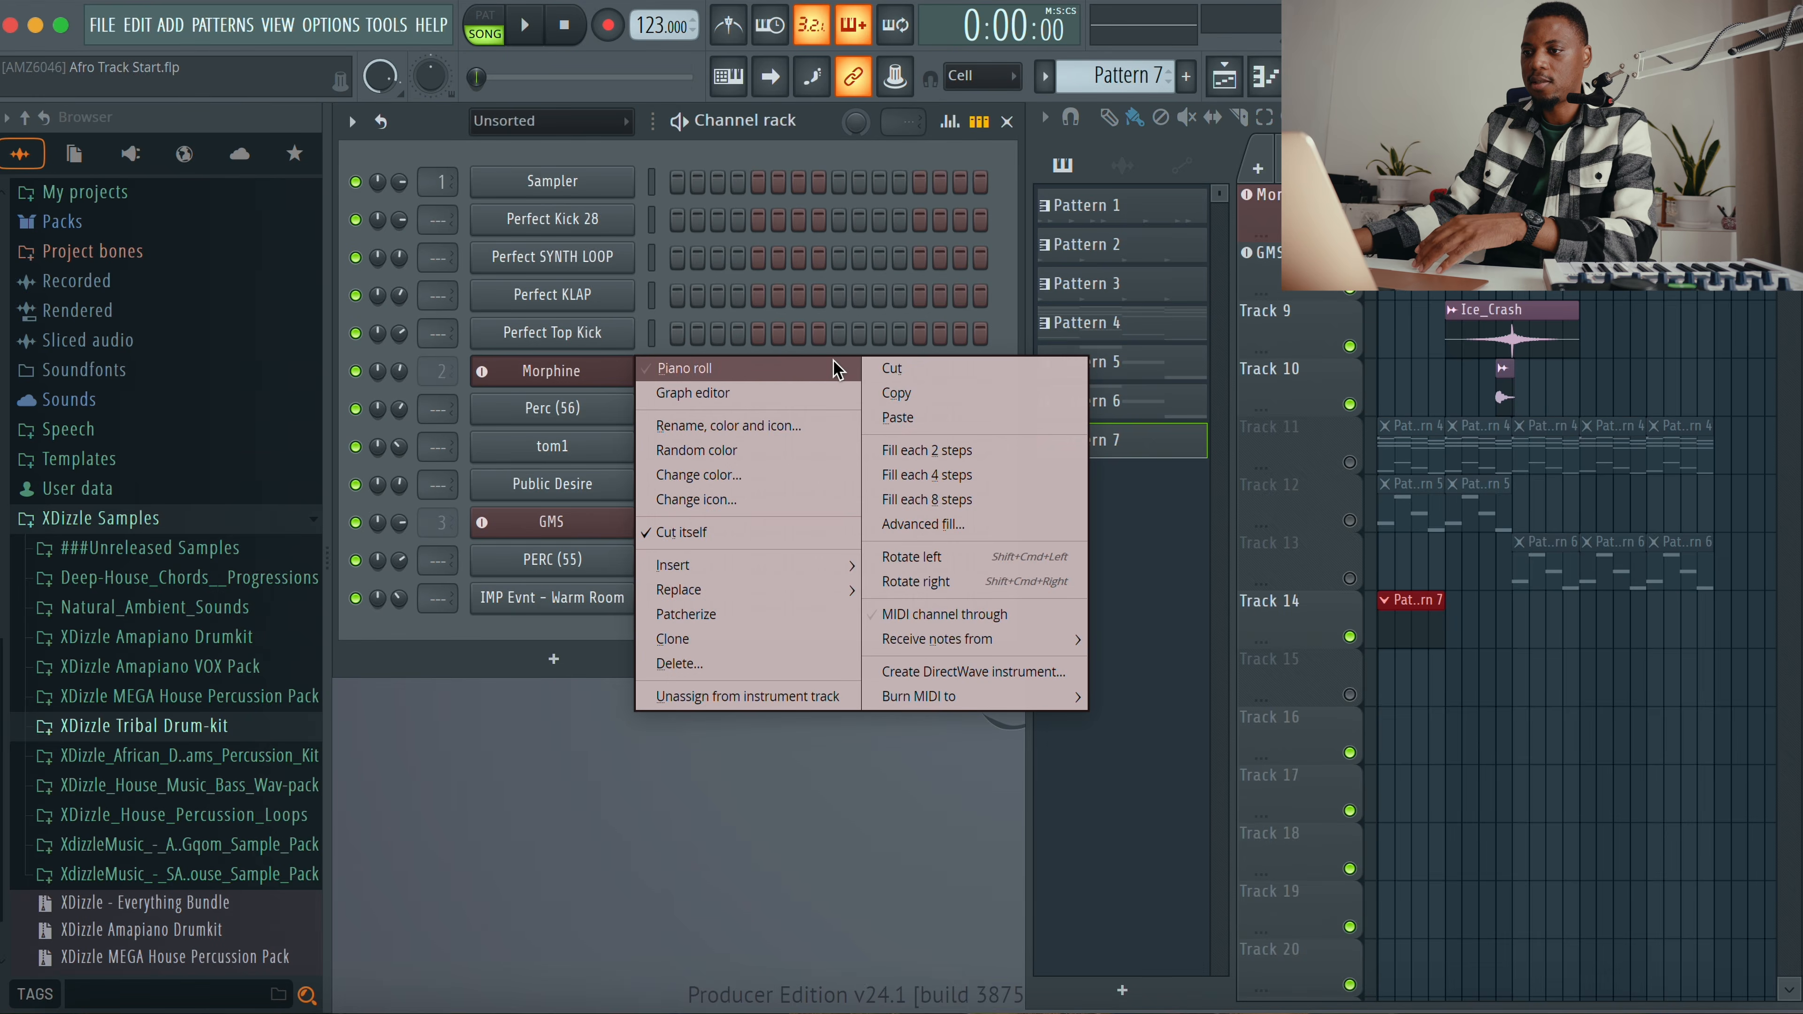
pyautogui.click(671, 367)
pyautogui.click(343, 114)
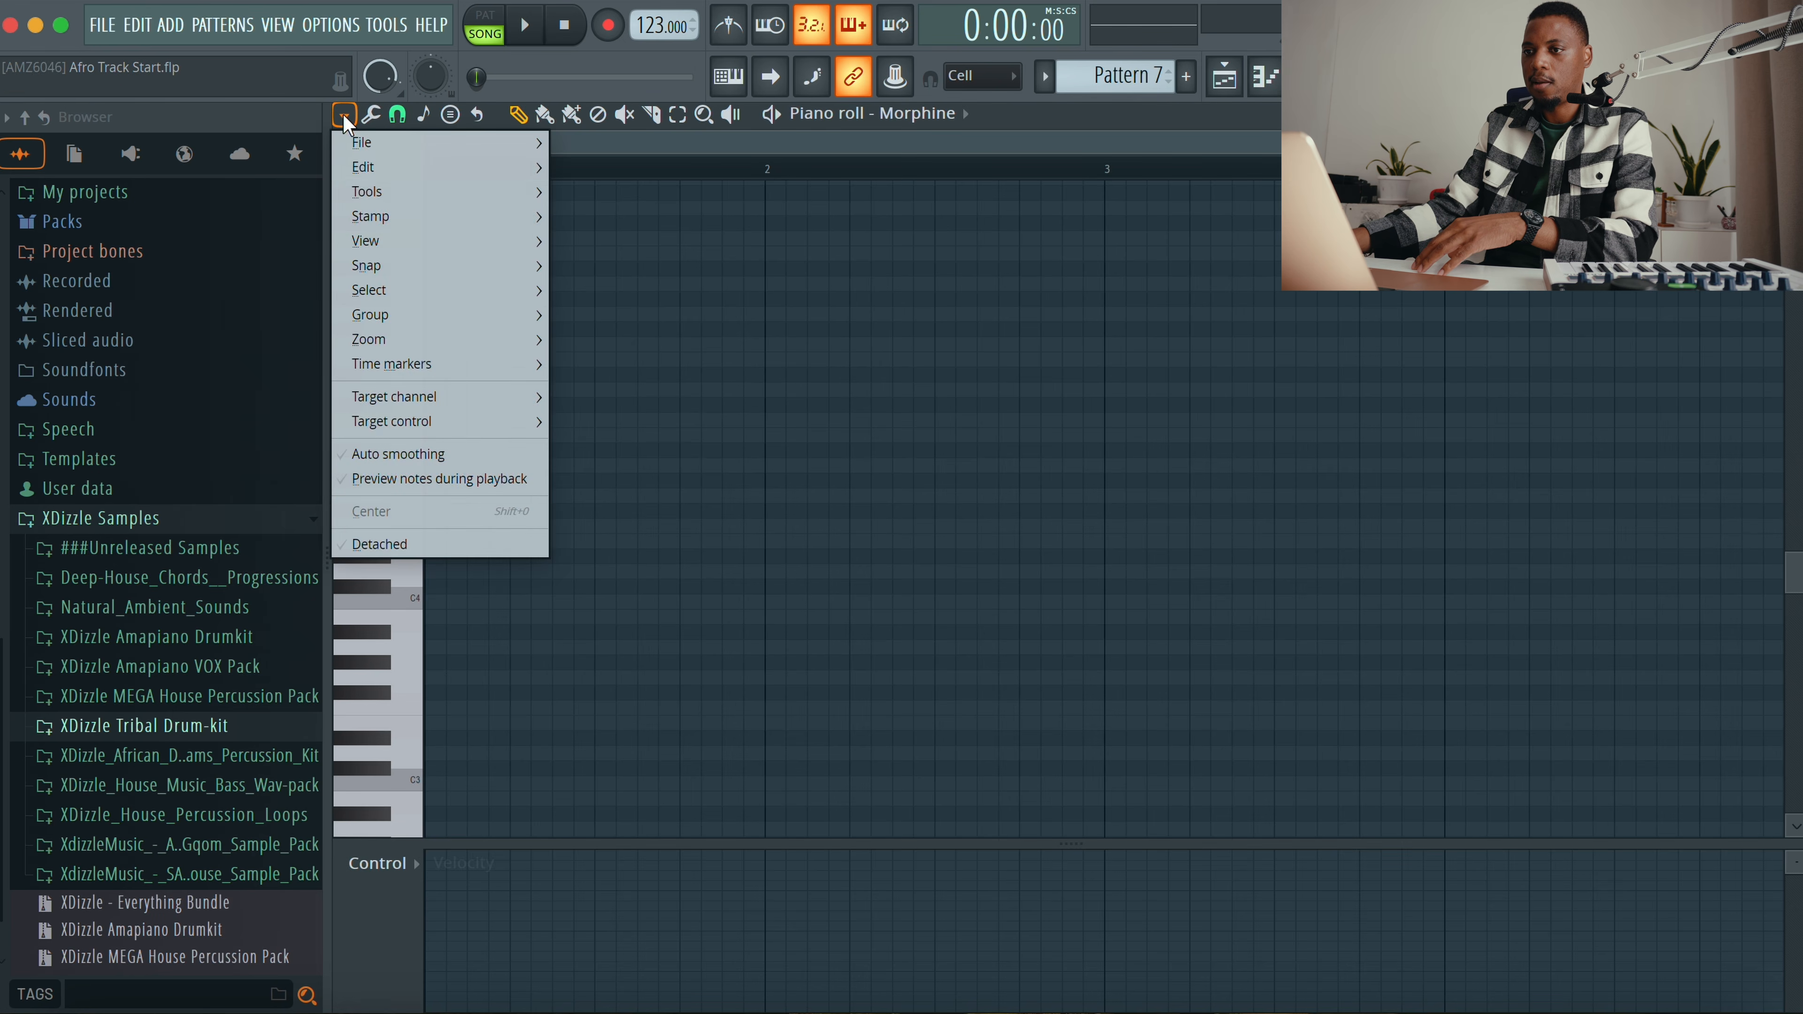
pyautogui.moveTo(423, 192)
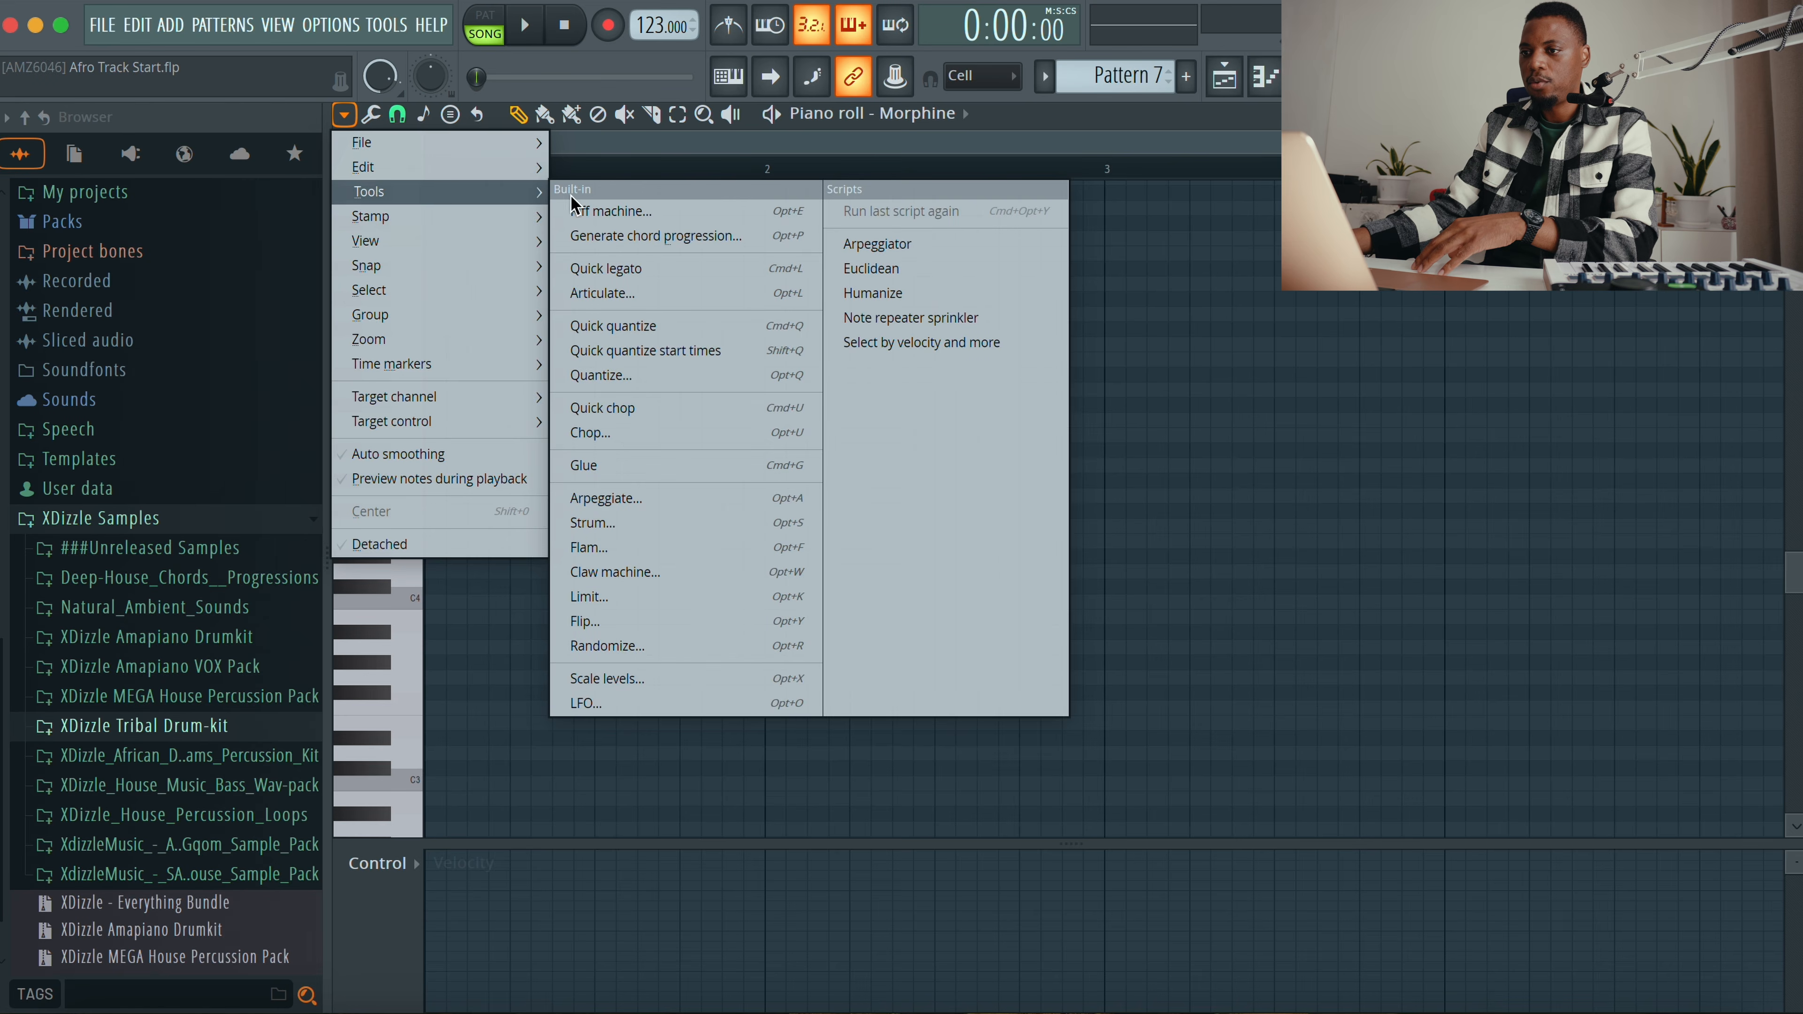
pyautogui.click(642, 235)
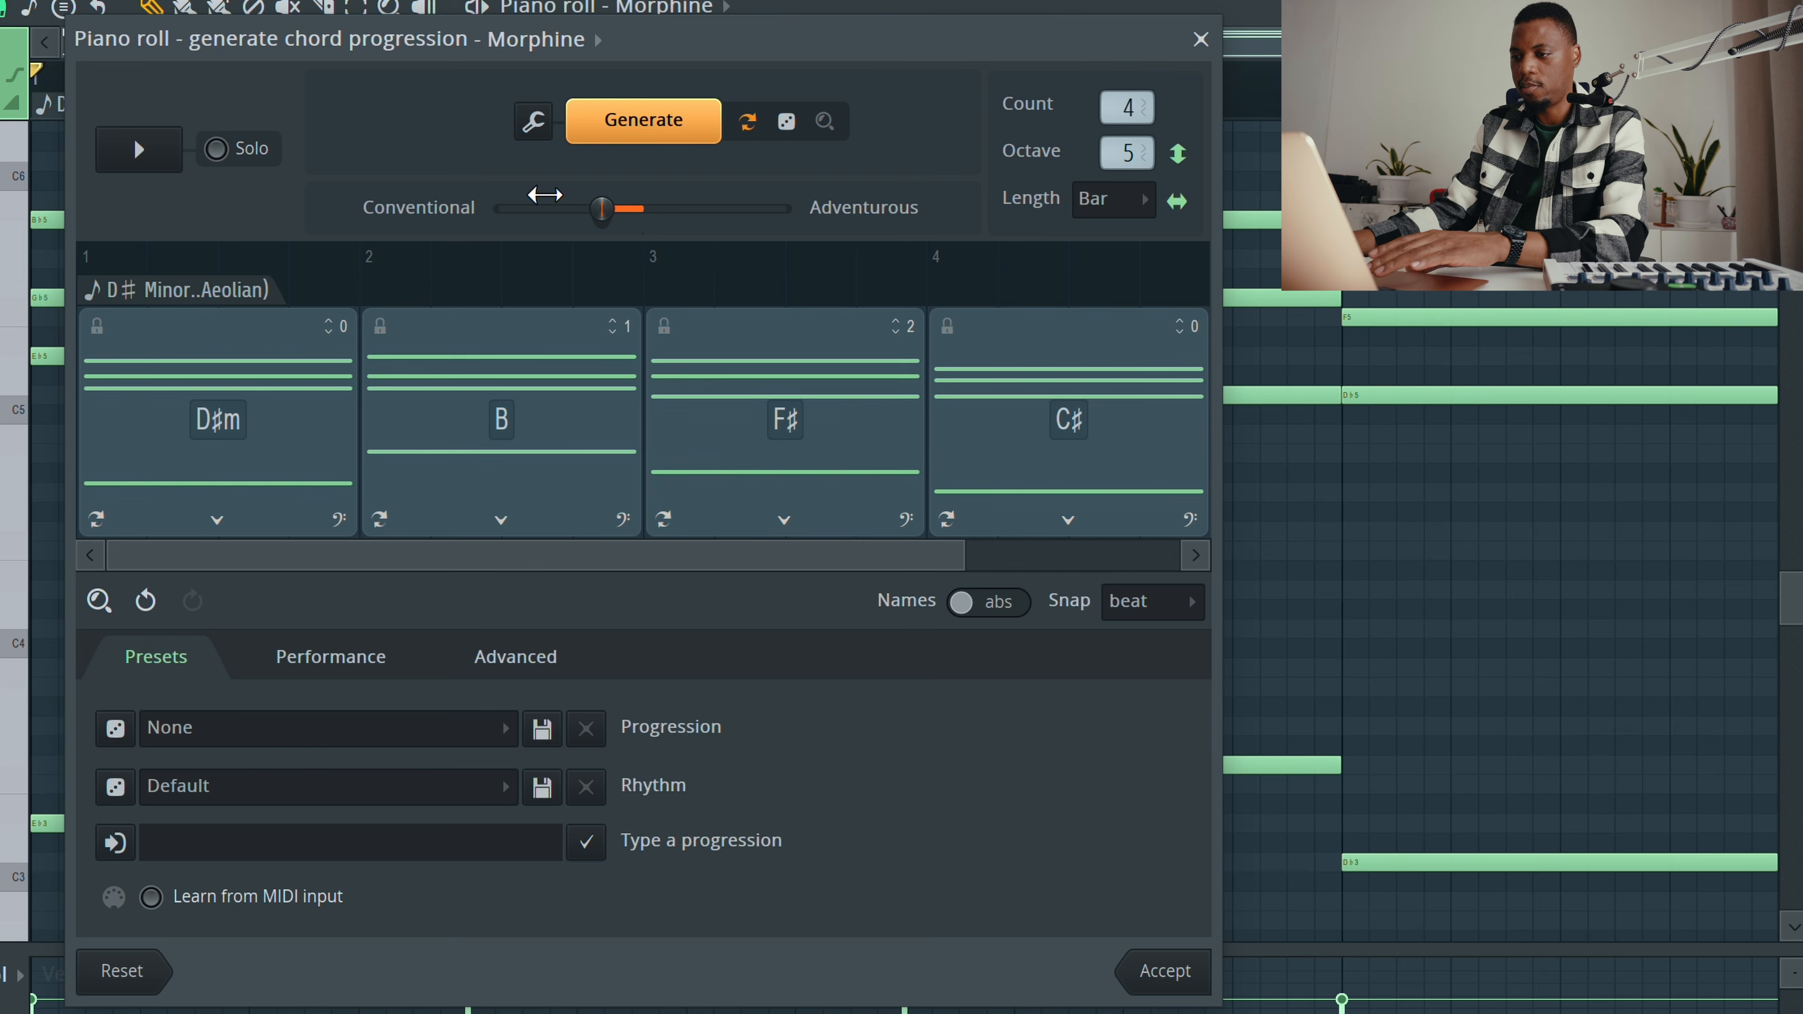
# Step: Preview the generated D# minor progression and set the chord length to 2 Bars
pyautogui.press('space')
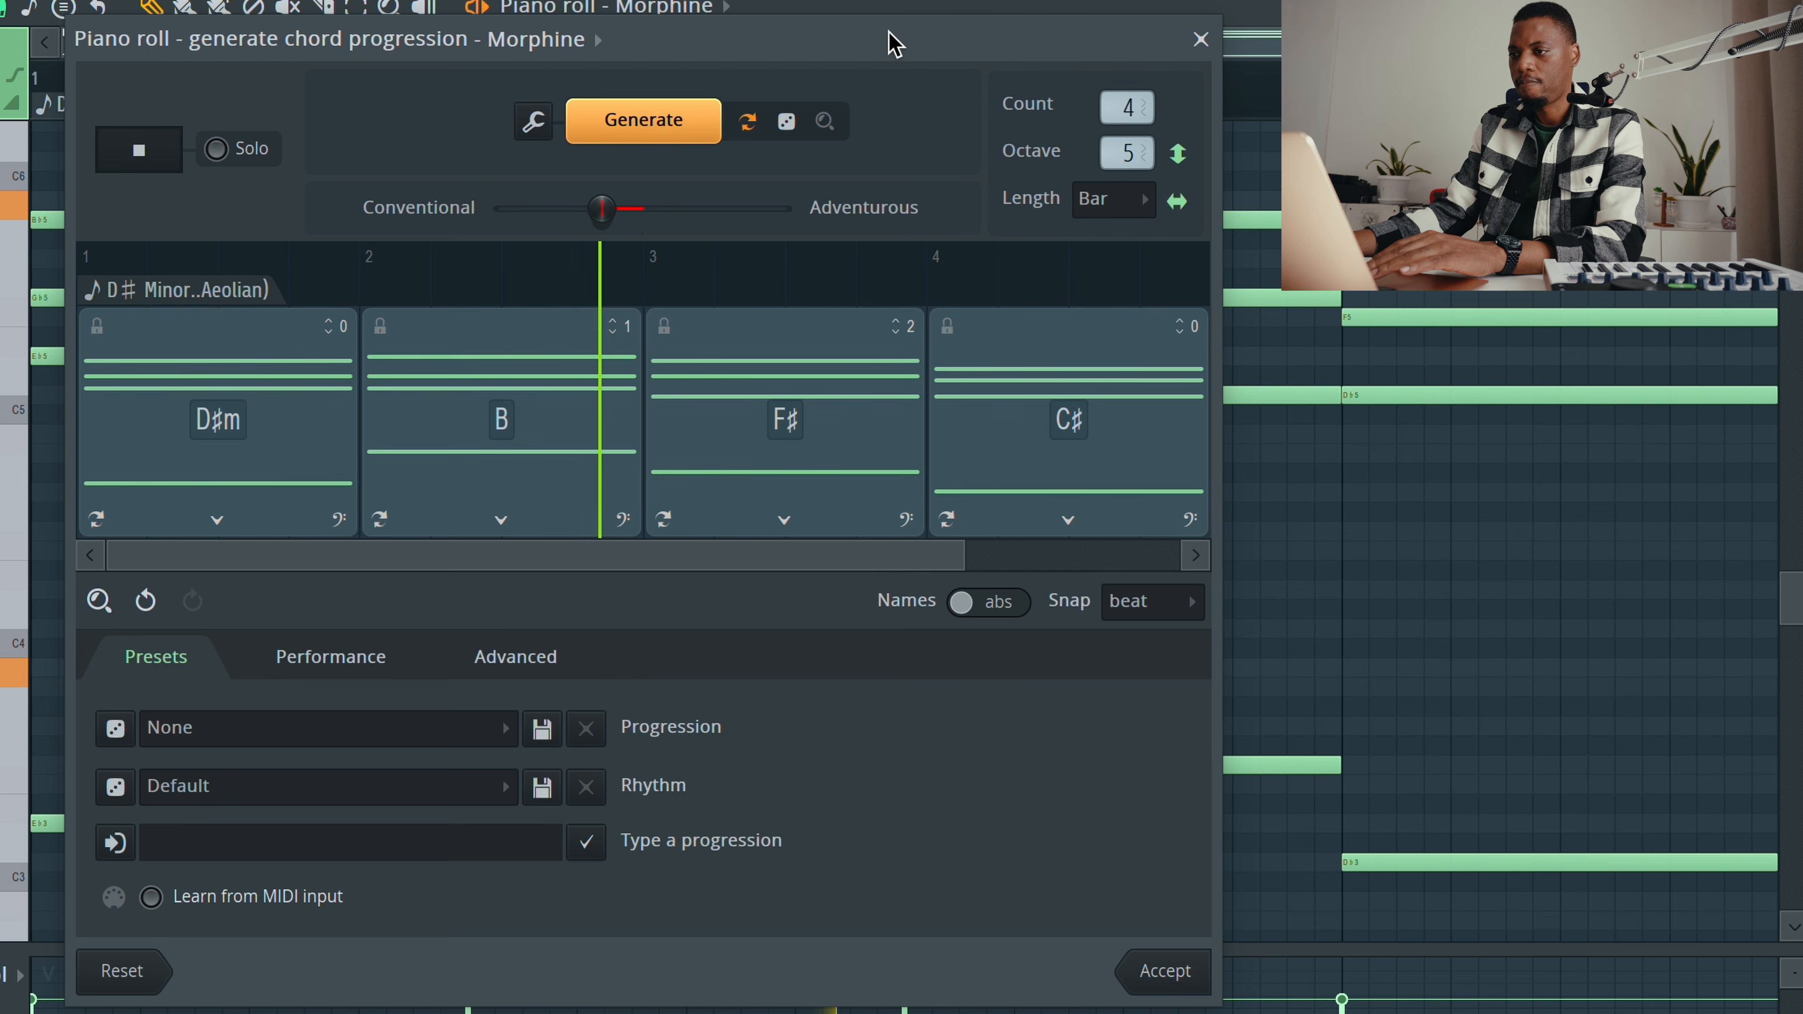
pyautogui.press('space')
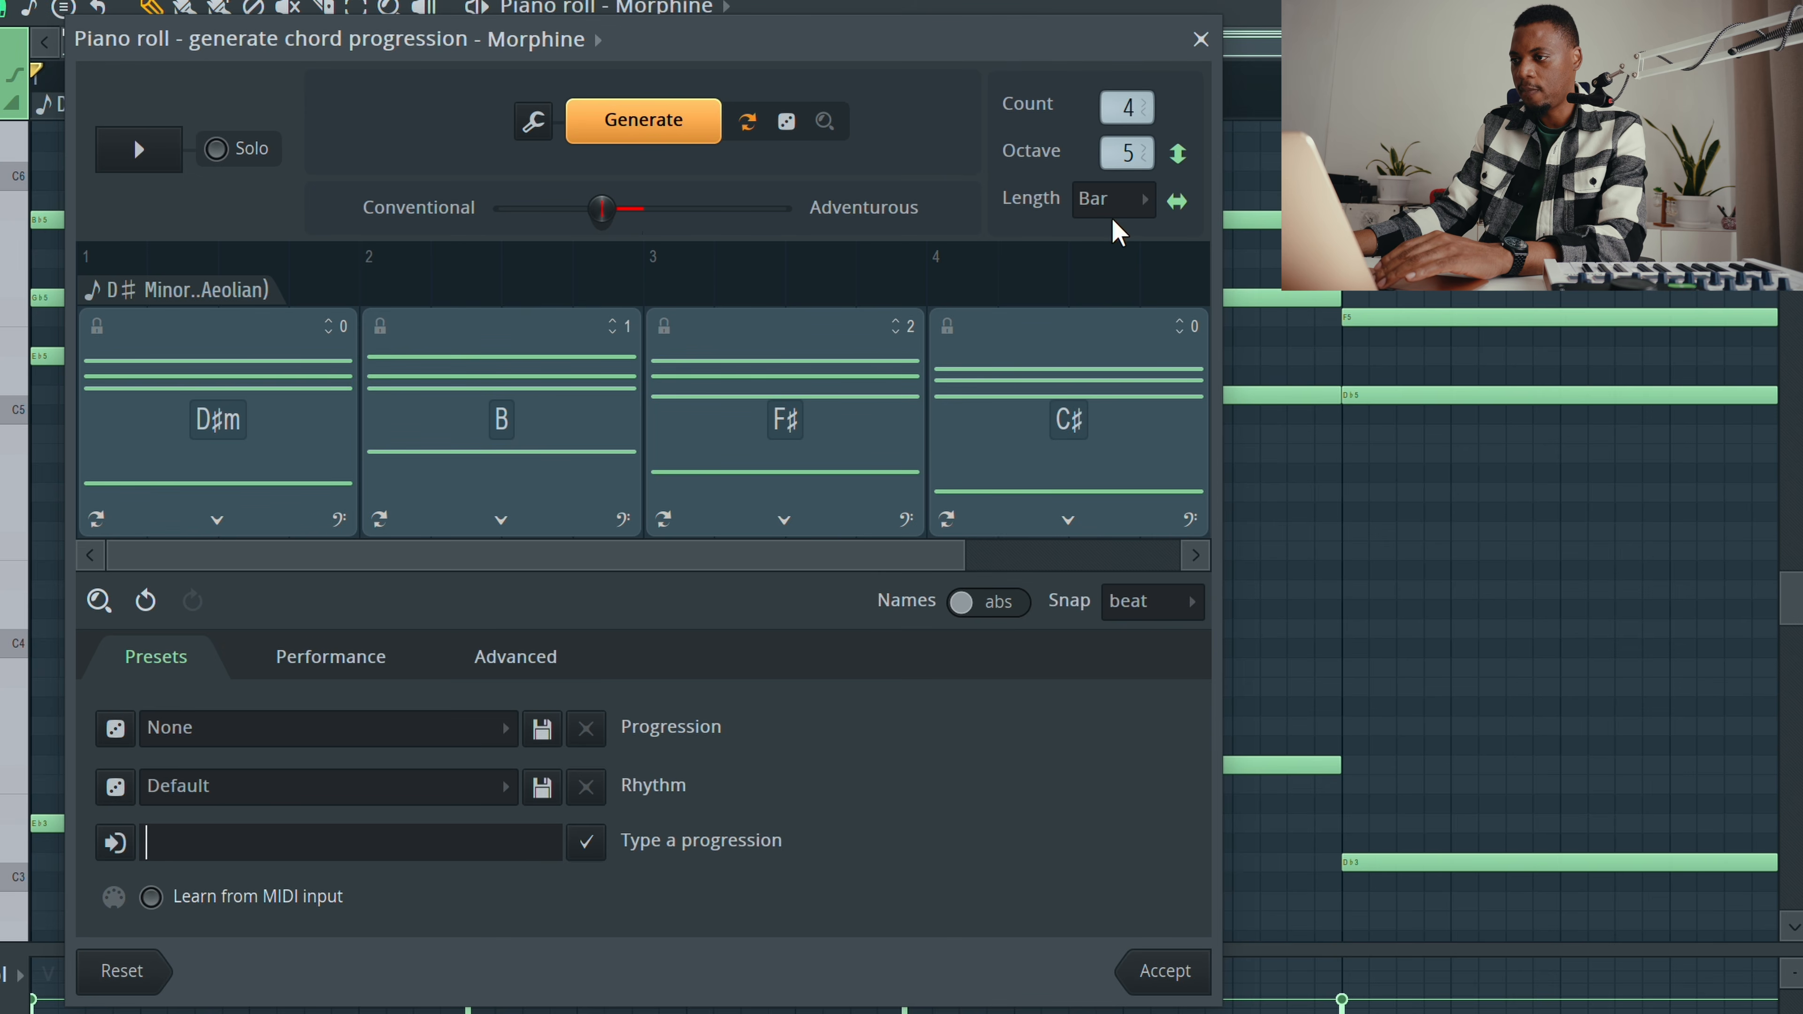
pyautogui.click(1125, 201)
pyautogui.click(1111, 264)
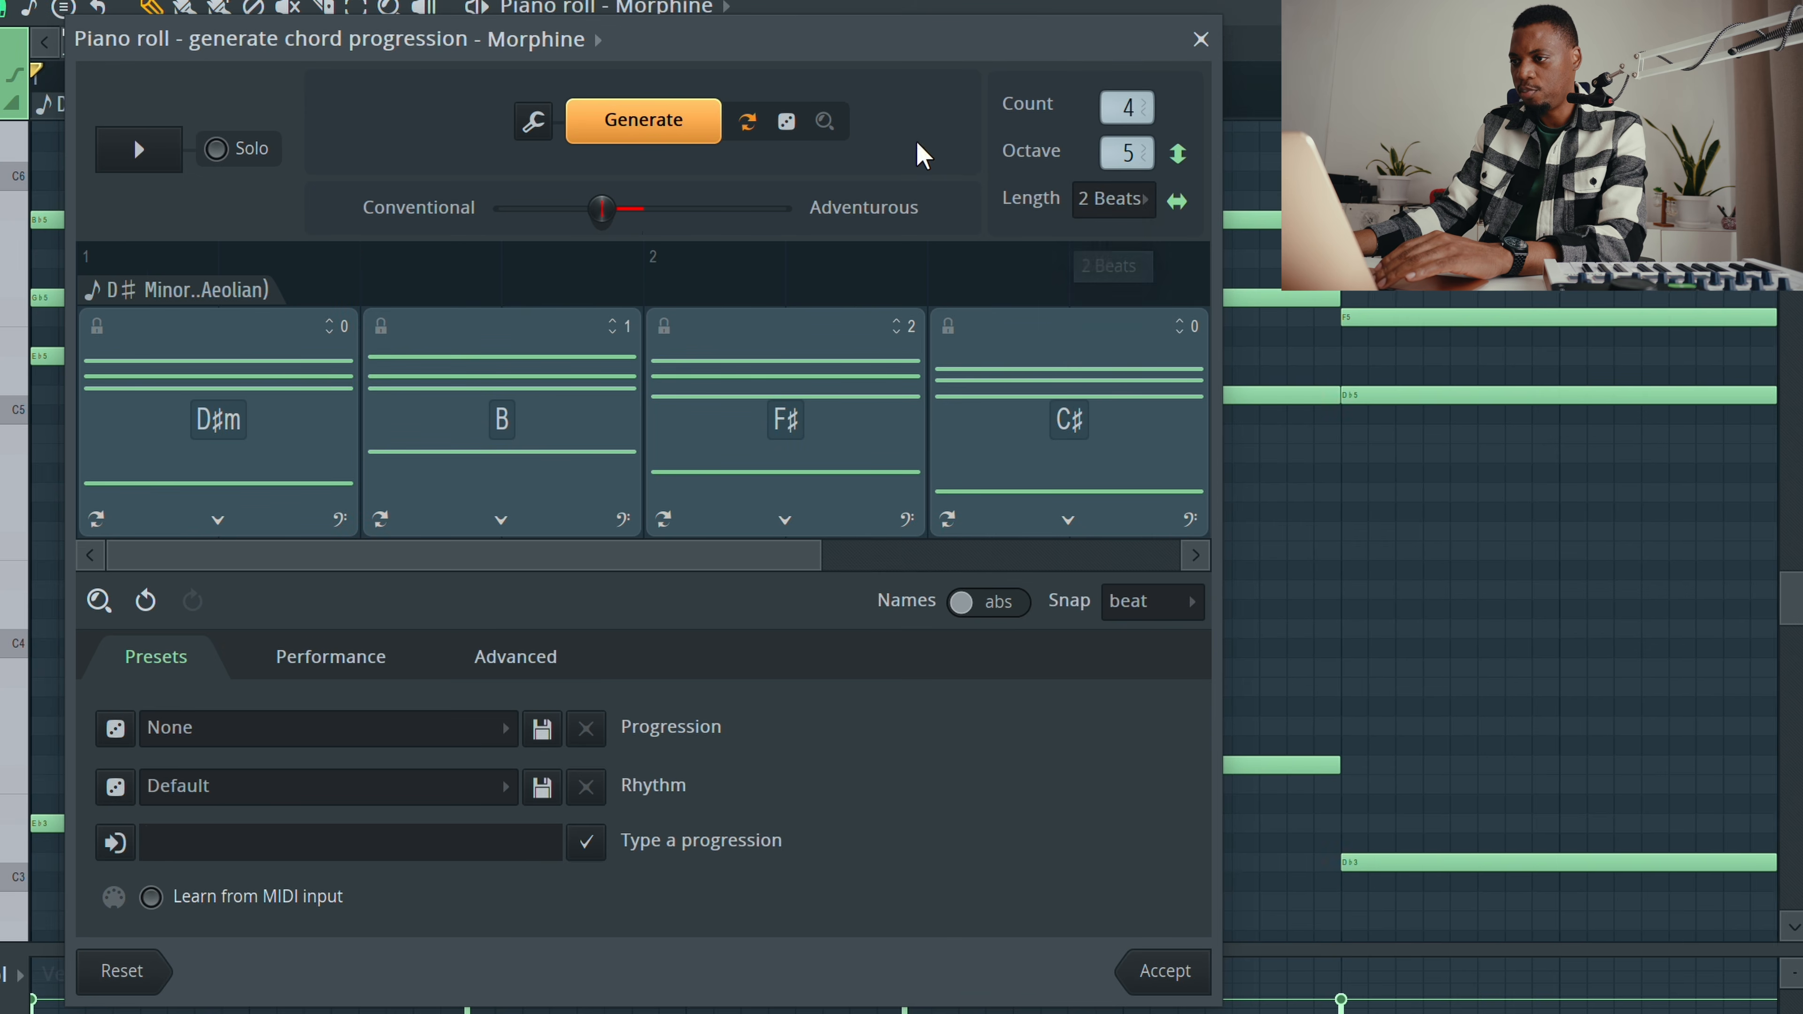
pyautogui.press('space')
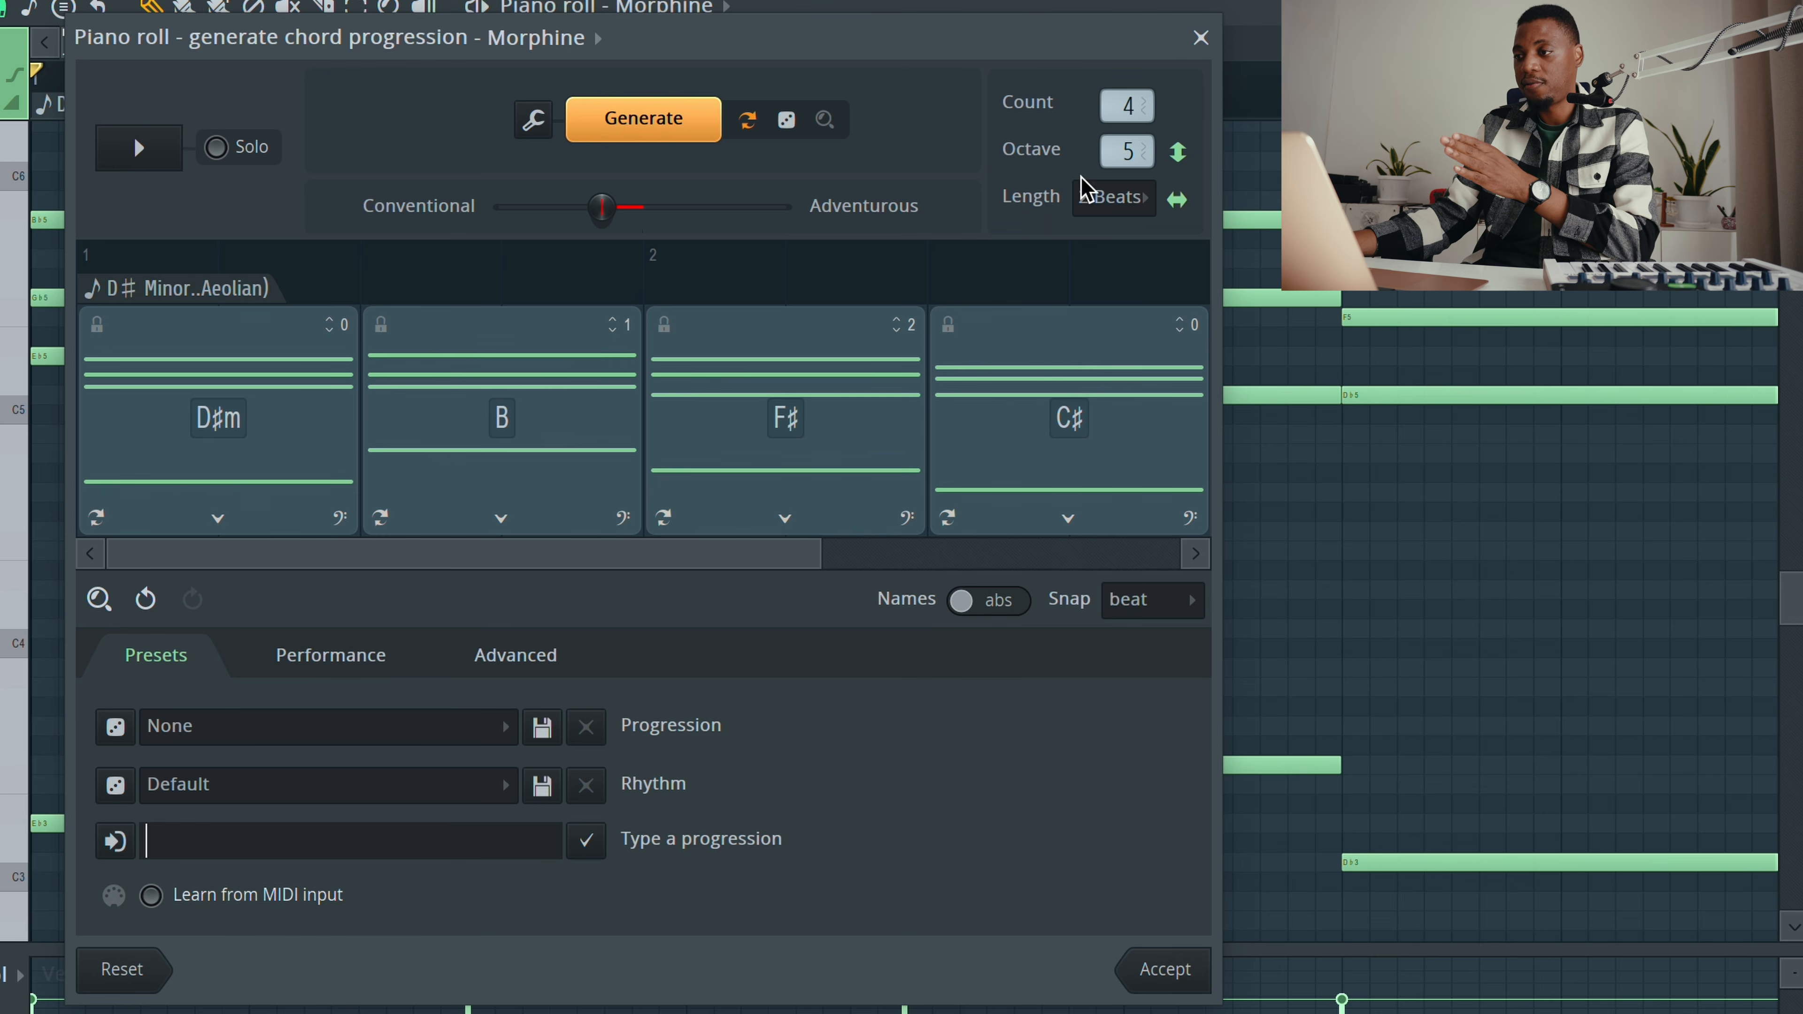
pyautogui.click(1087, 194)
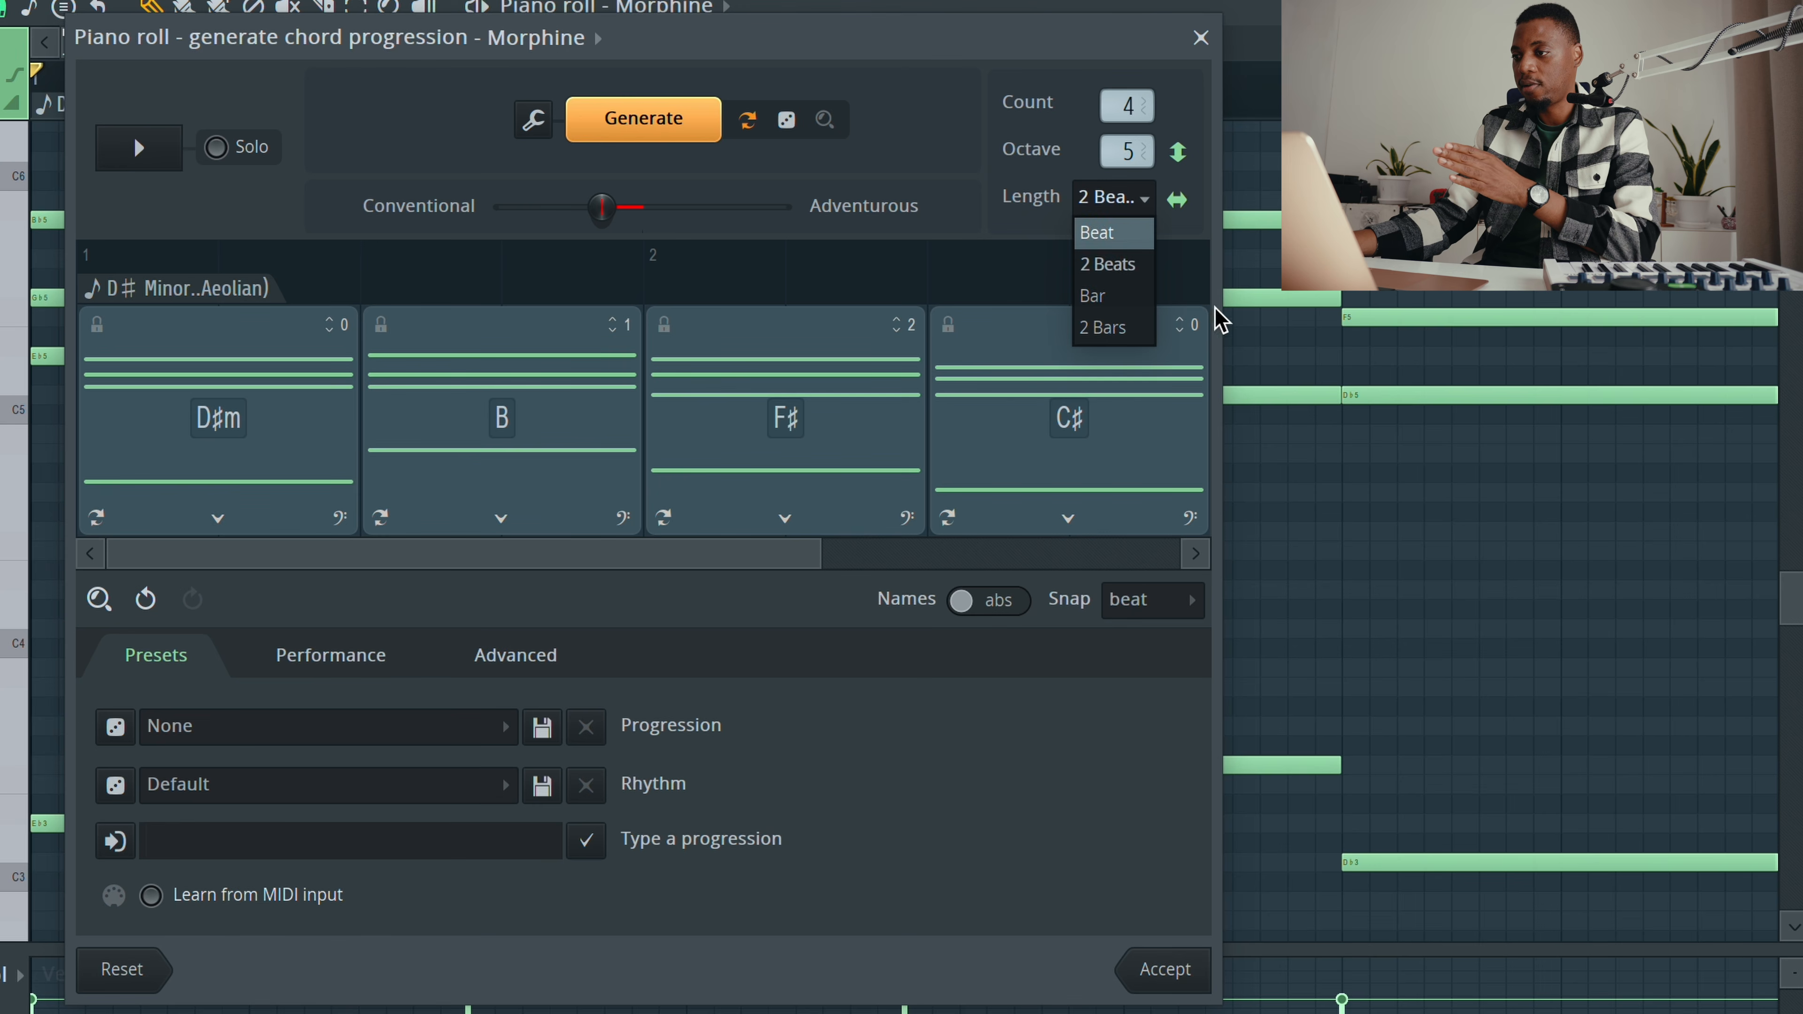
pyautogui.click(1130, 305)
pyautogui.press('space')
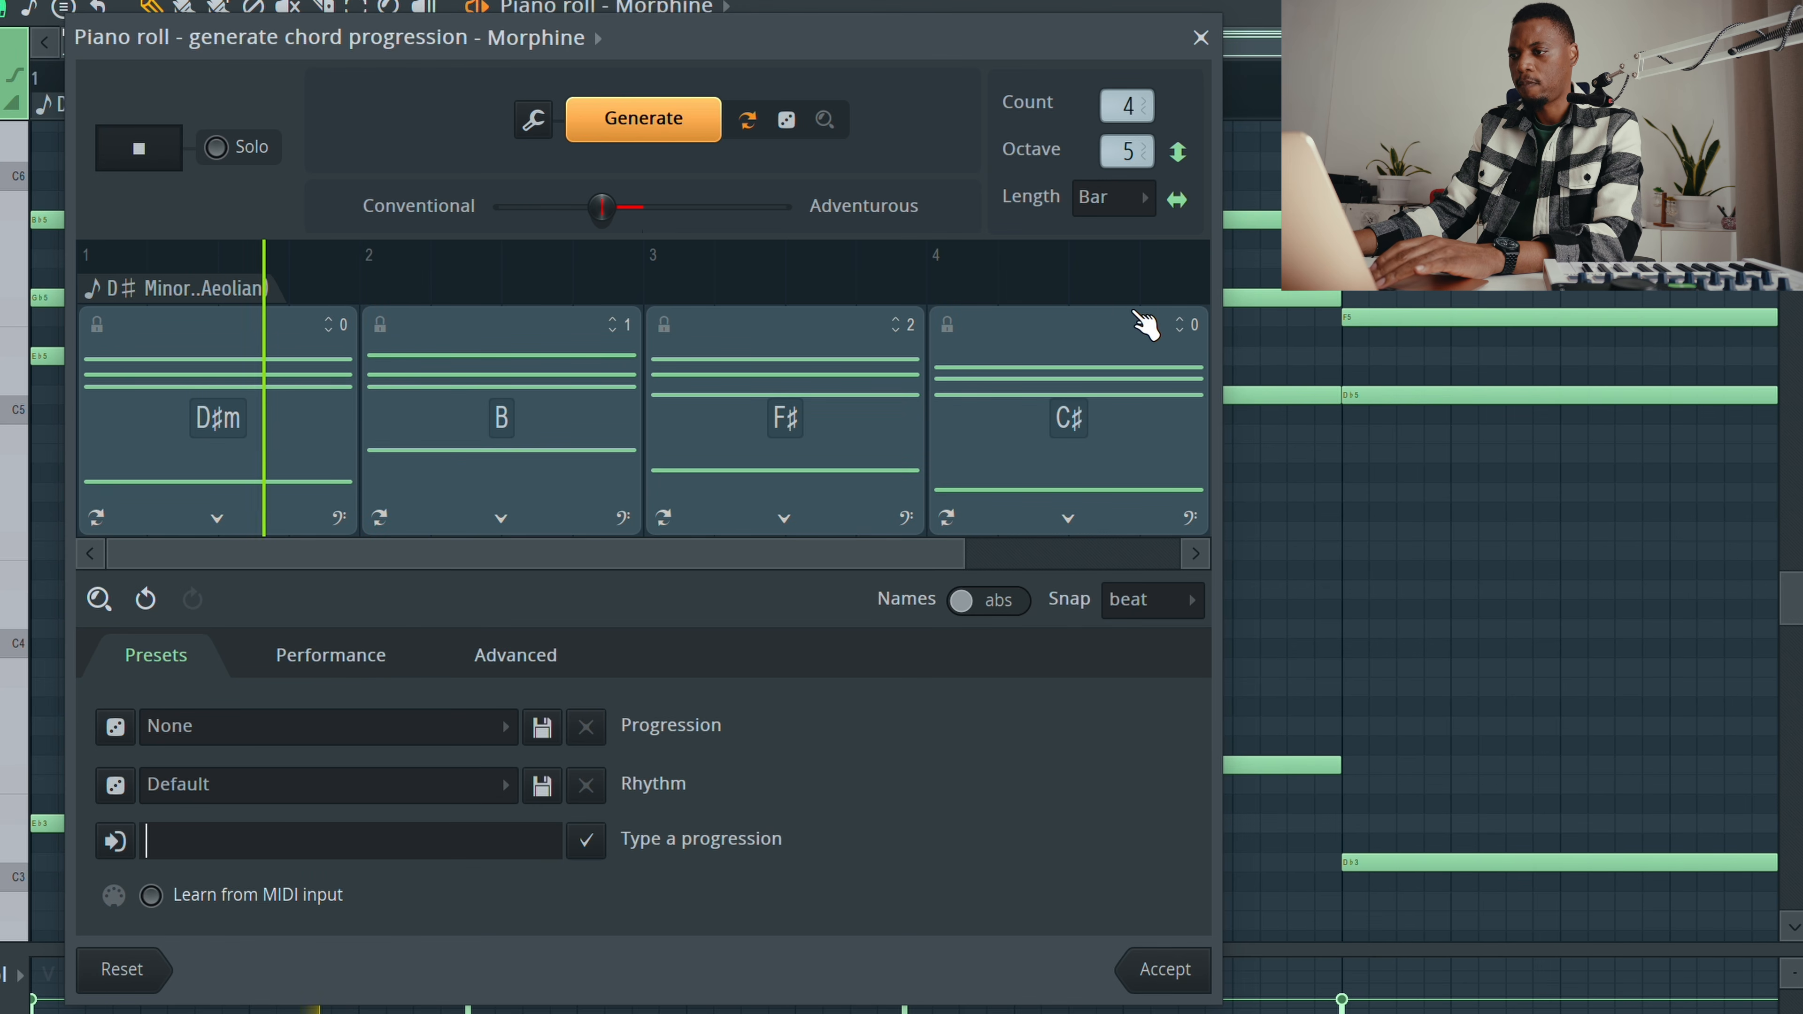
pyautogui.click(1135, 199)
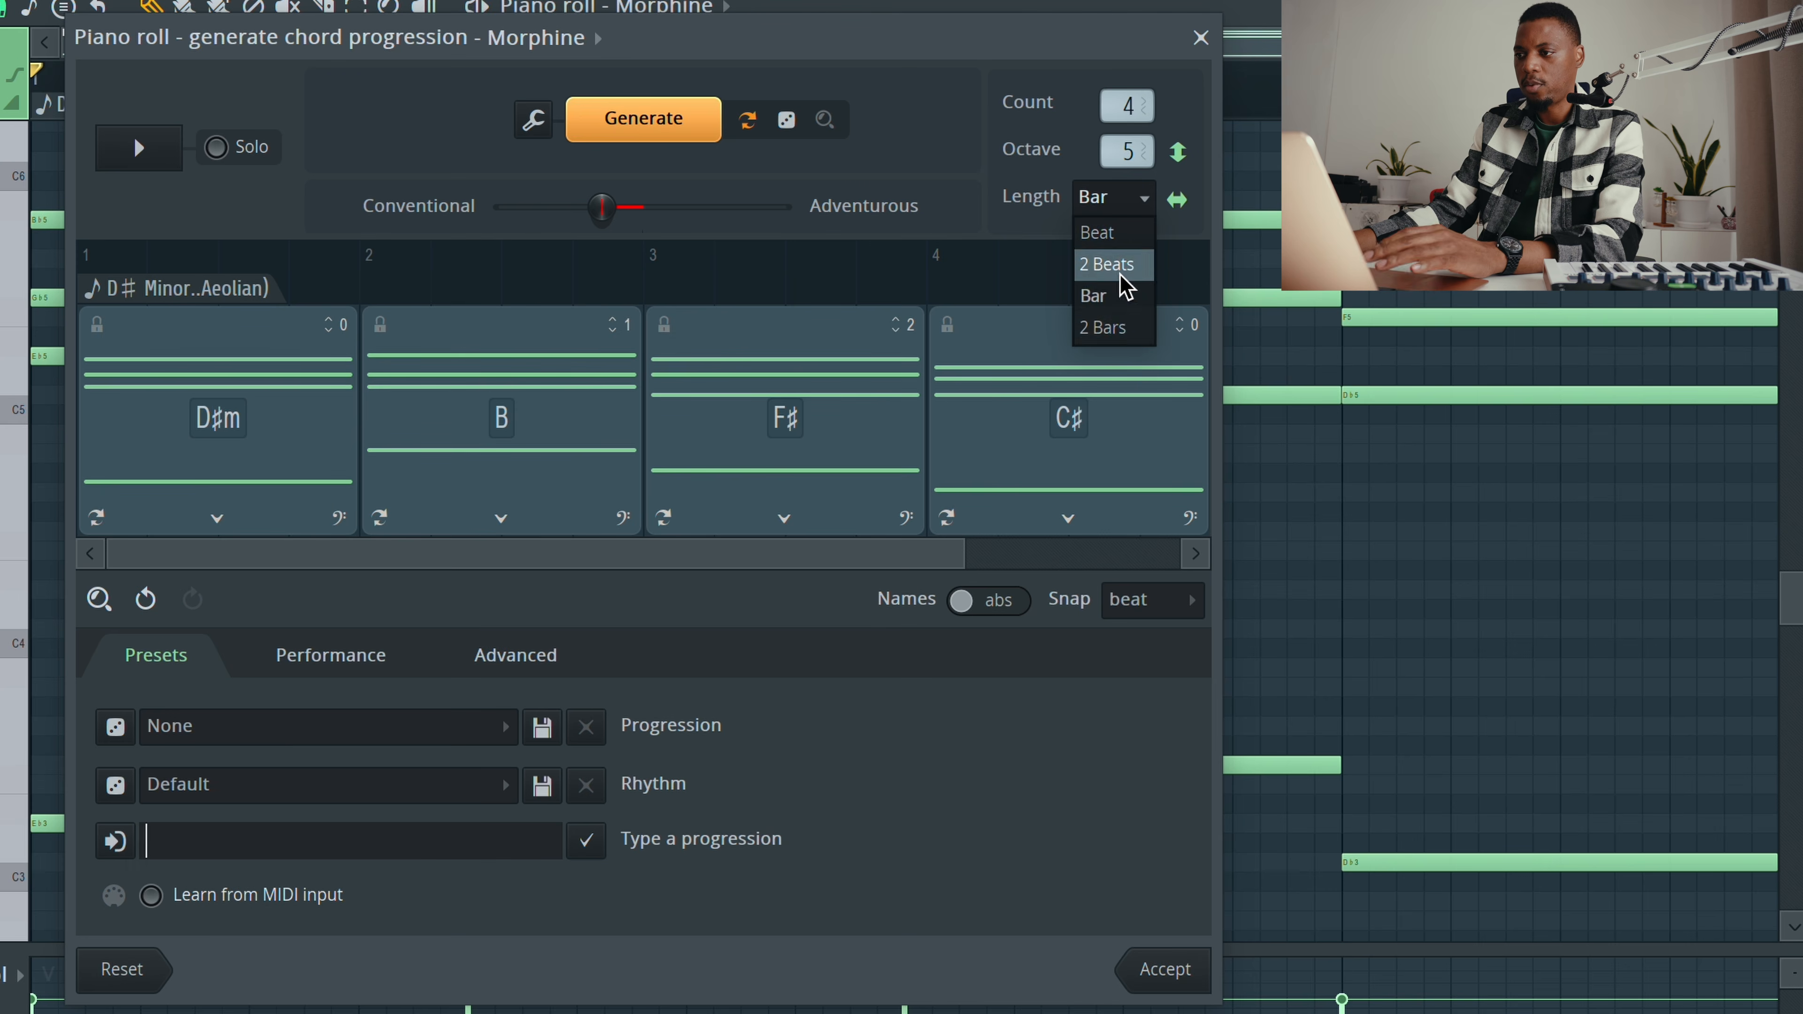
pyautogui.click(1132, 328)
pyautogui.press('space')
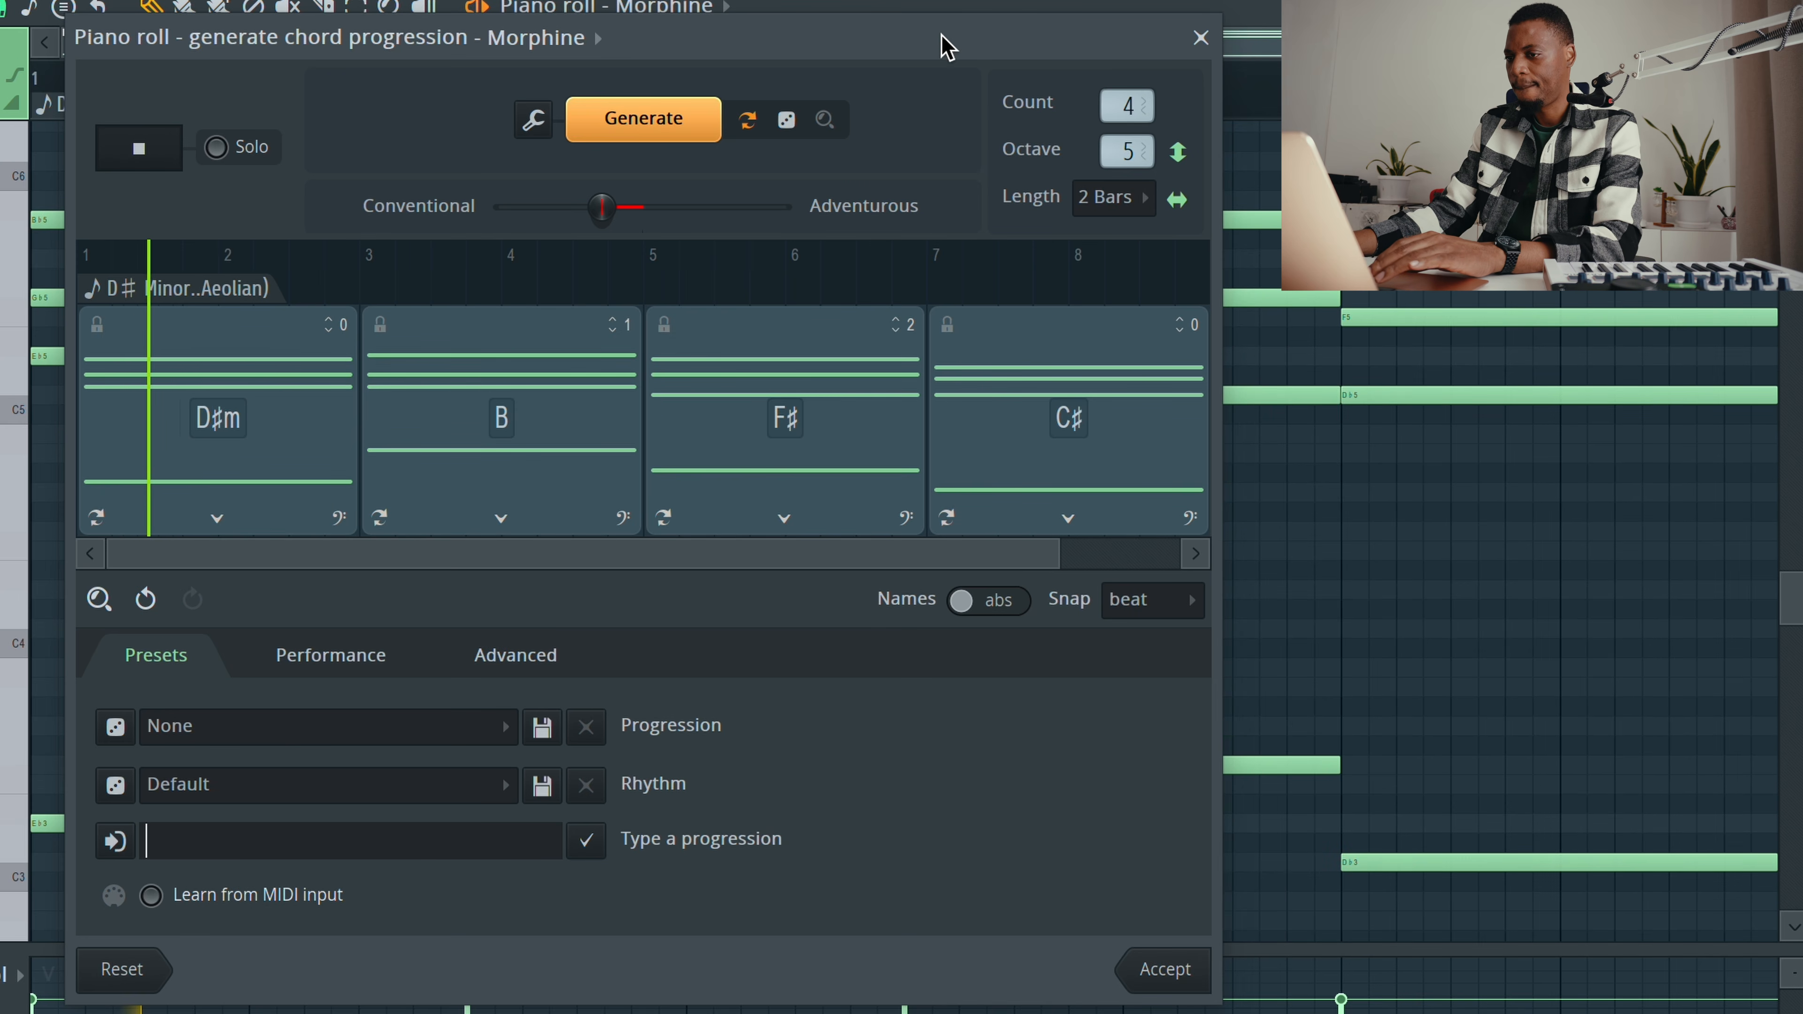
pyautogui.click(942, 36)
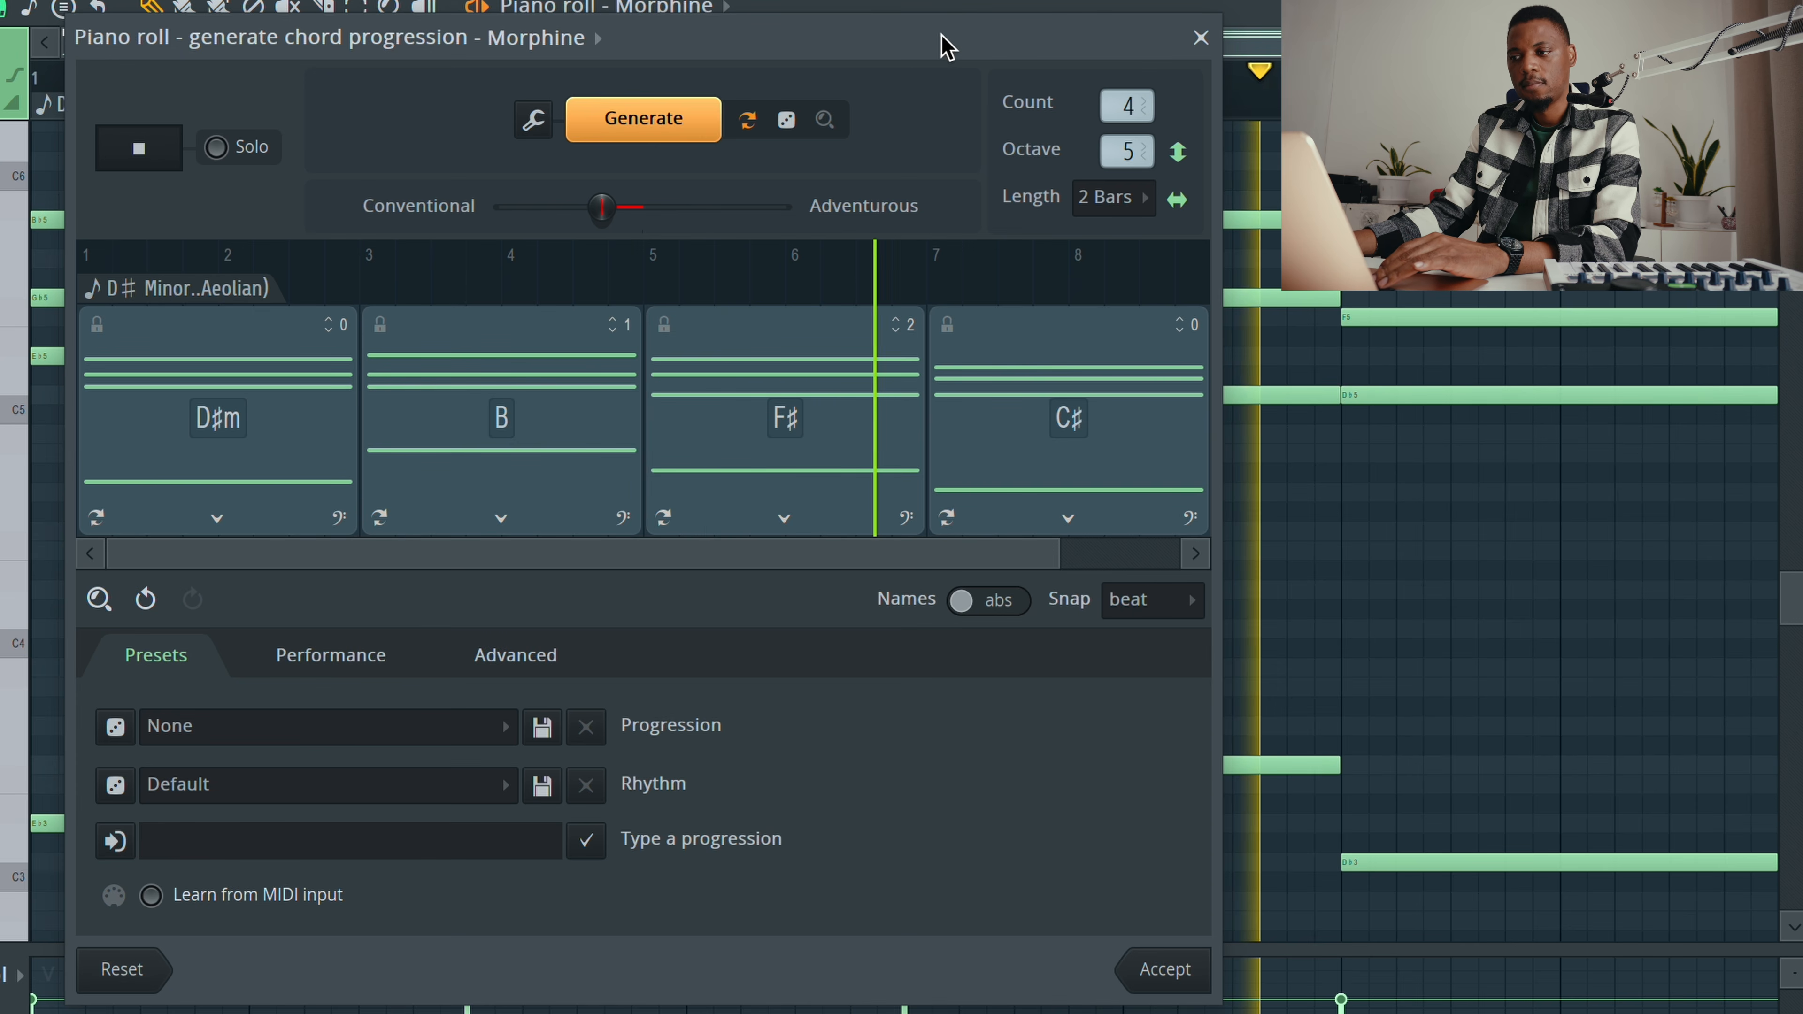
pyautogui.press('space')
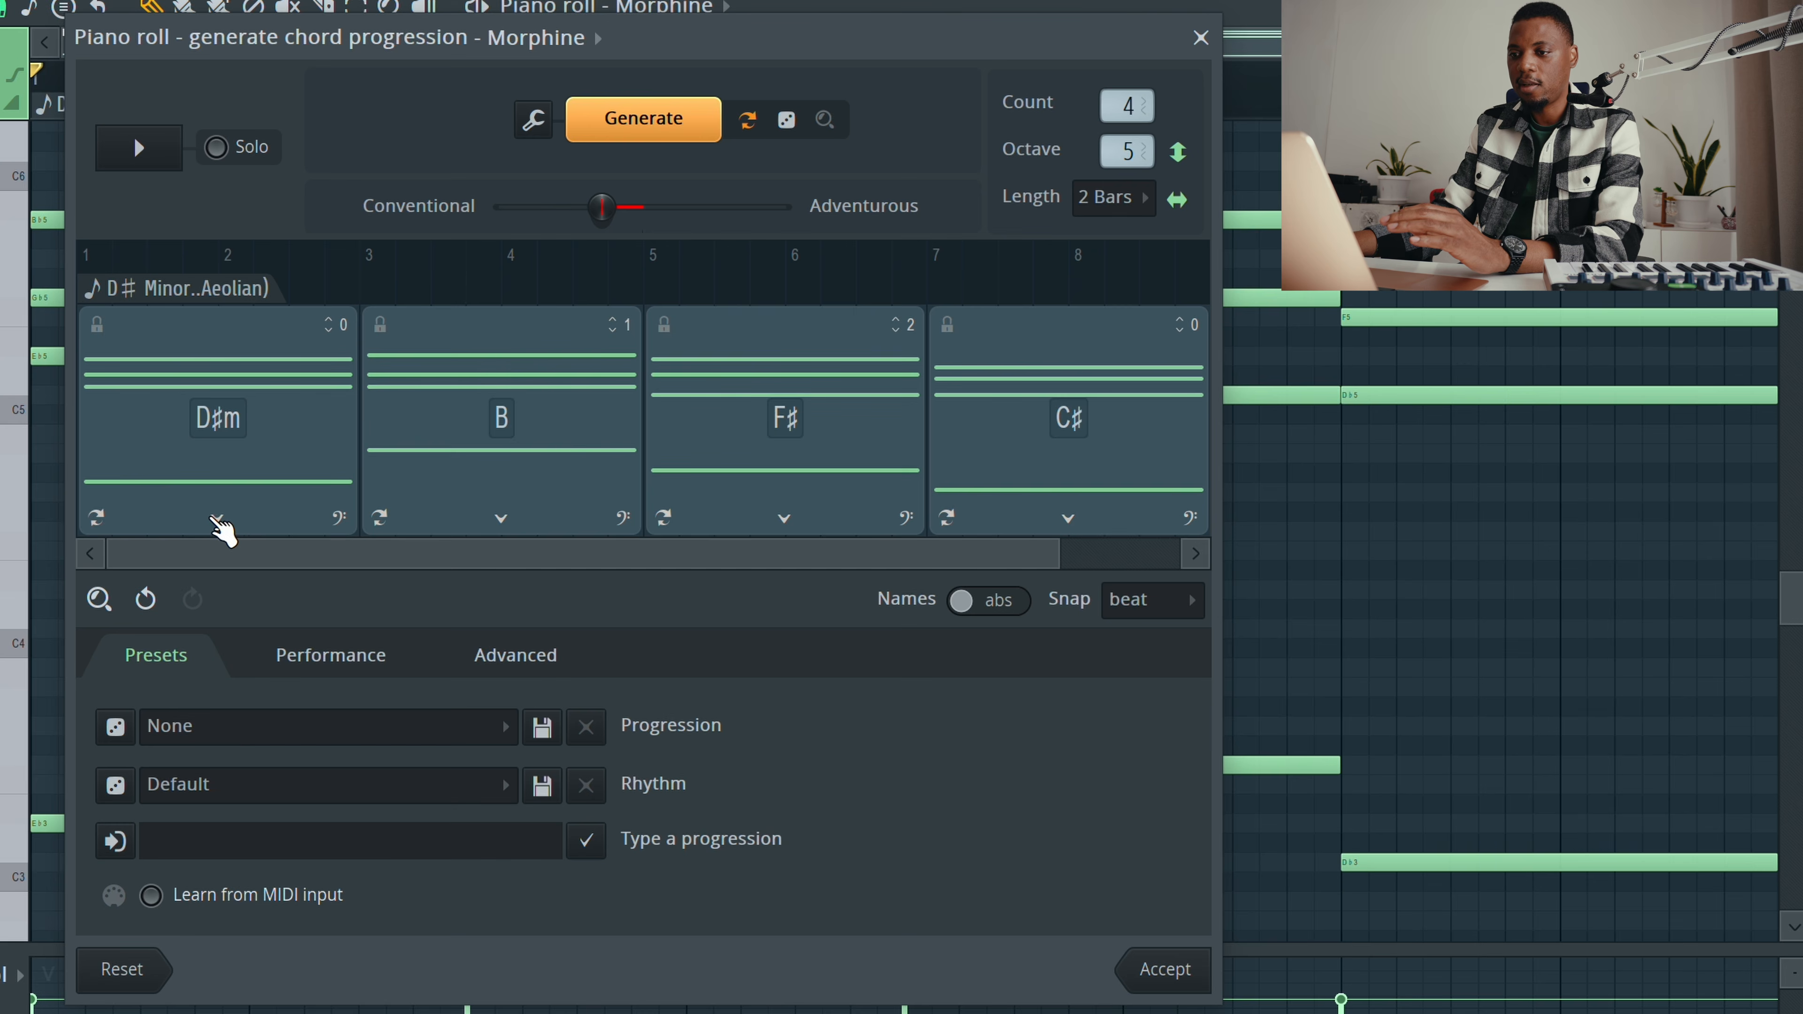
# Step: Browse the alternative chords for each of the four chords and the bass options of the last chord
pyautogui.click(216, 518)
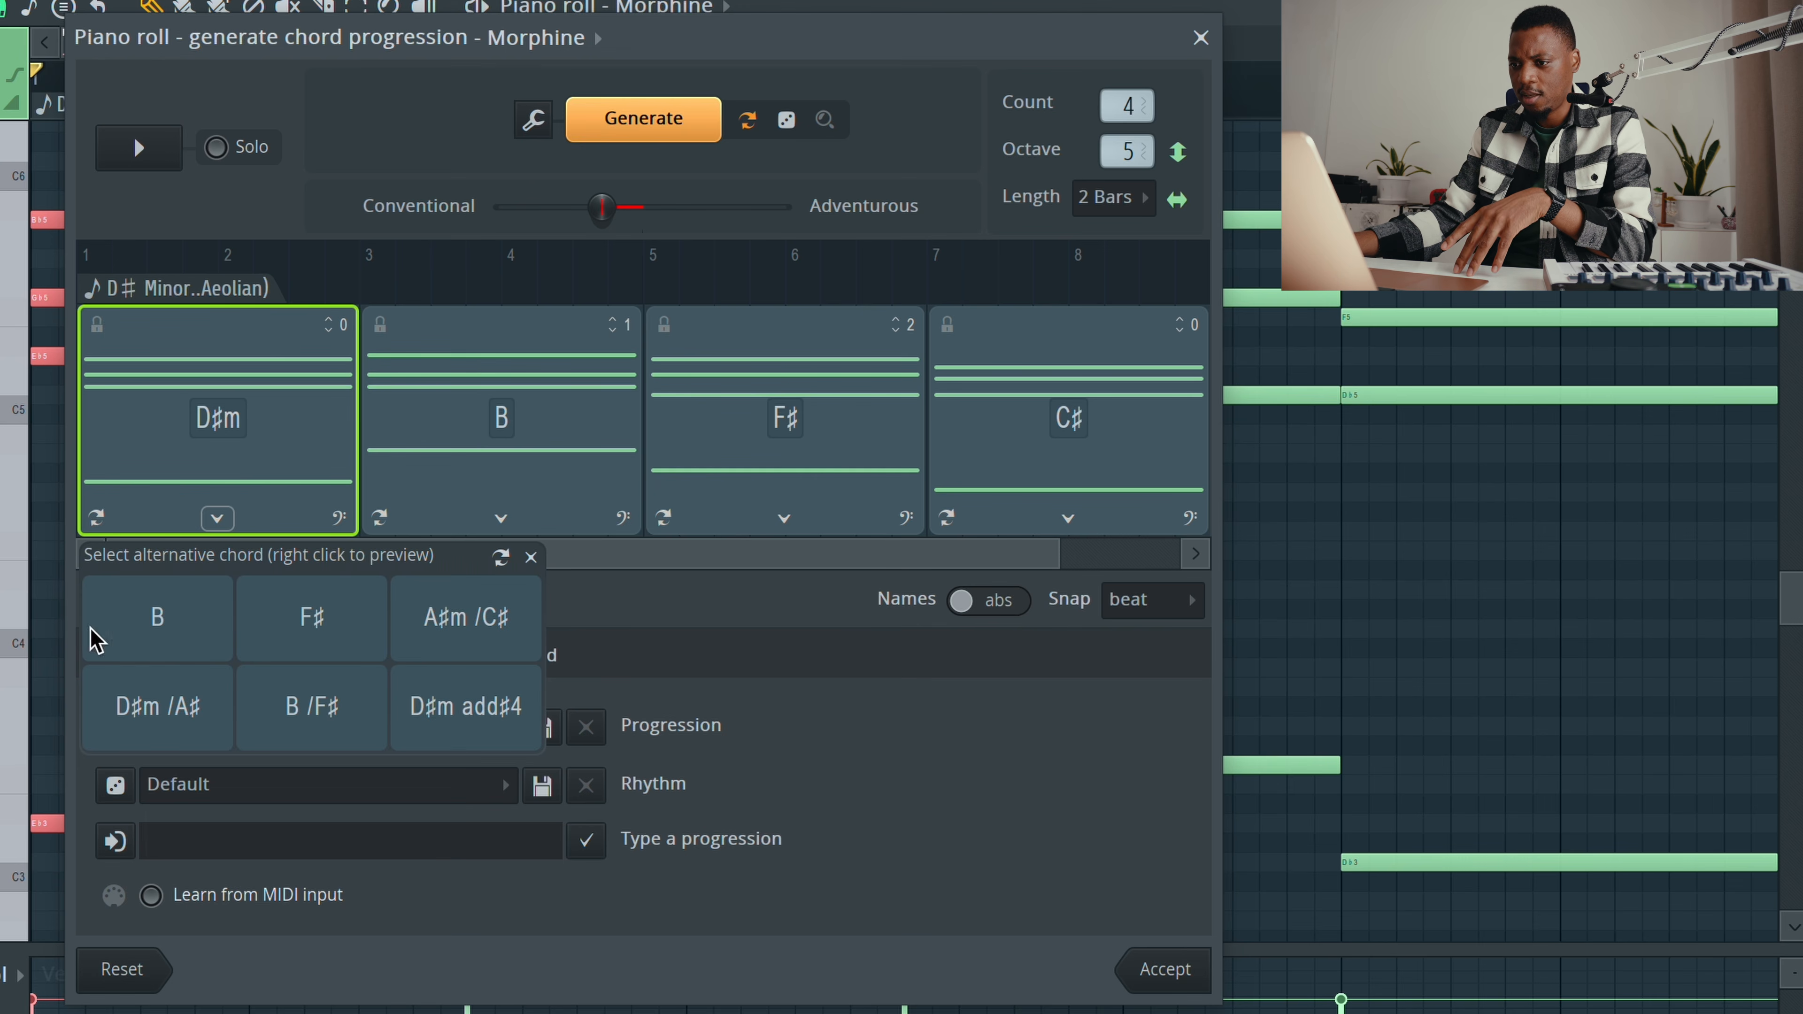
pyautogui.click(490, 430)
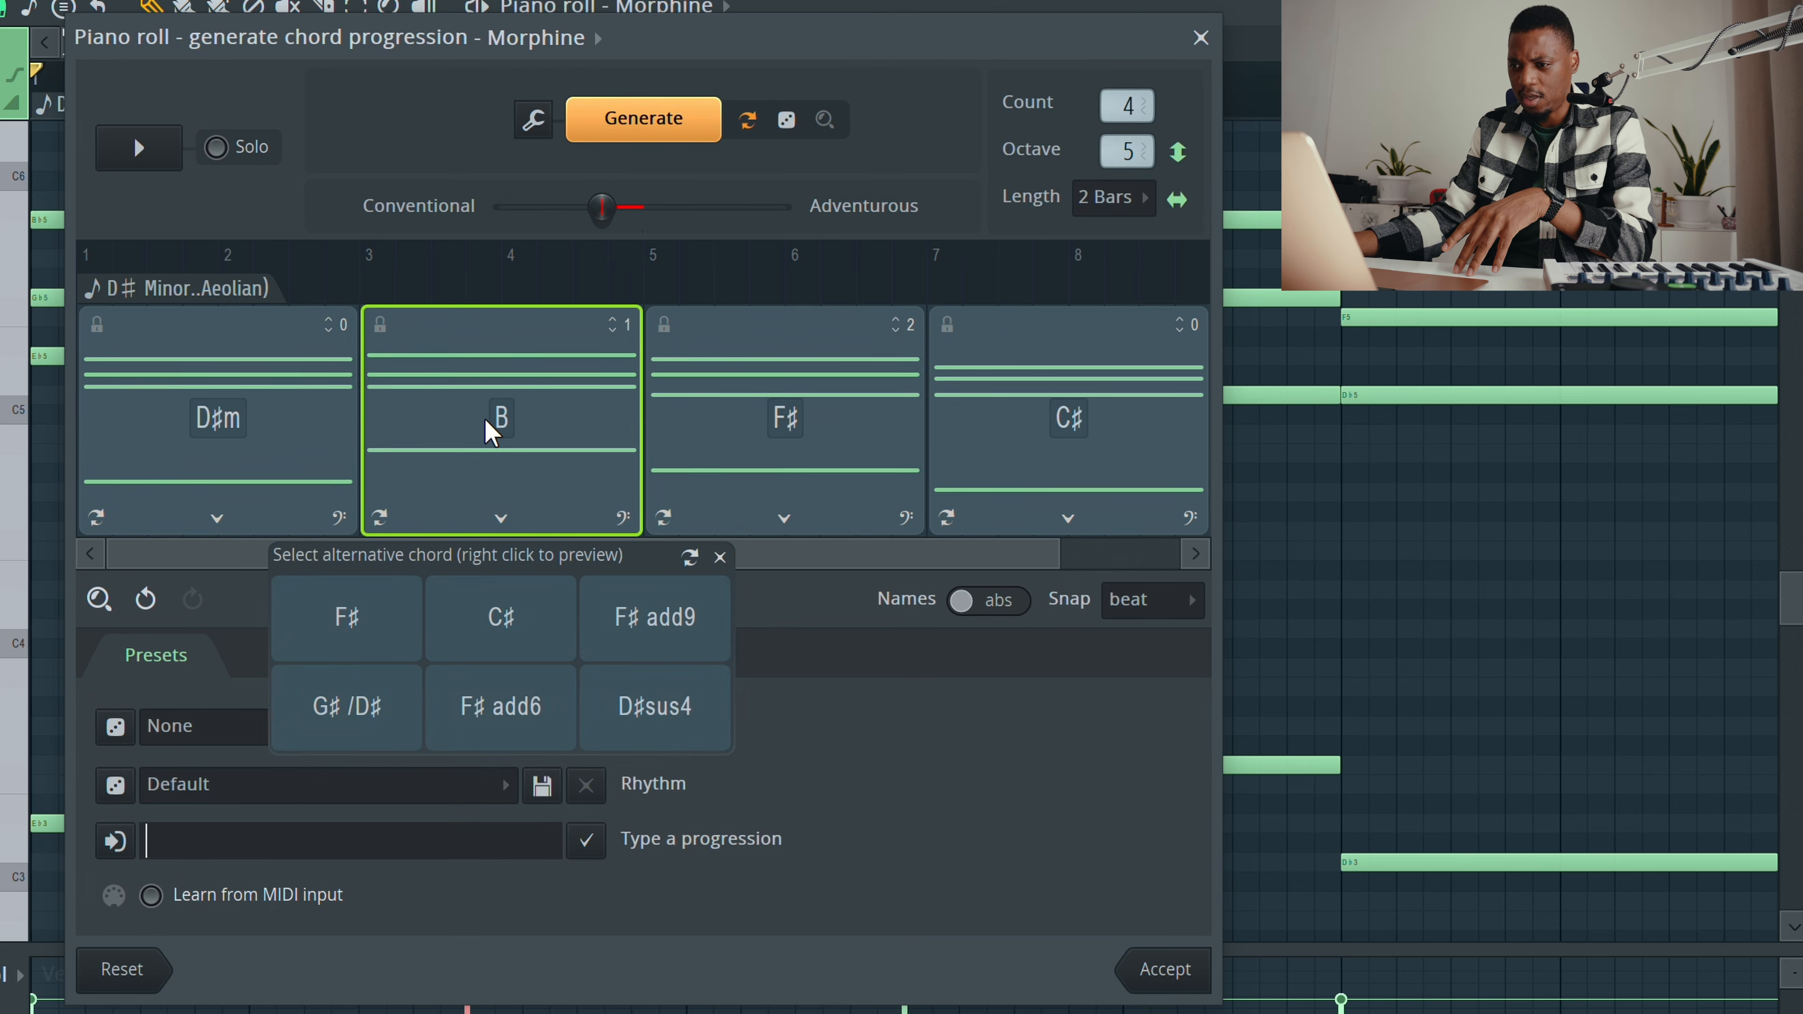
pyautogui.click(747, 431)
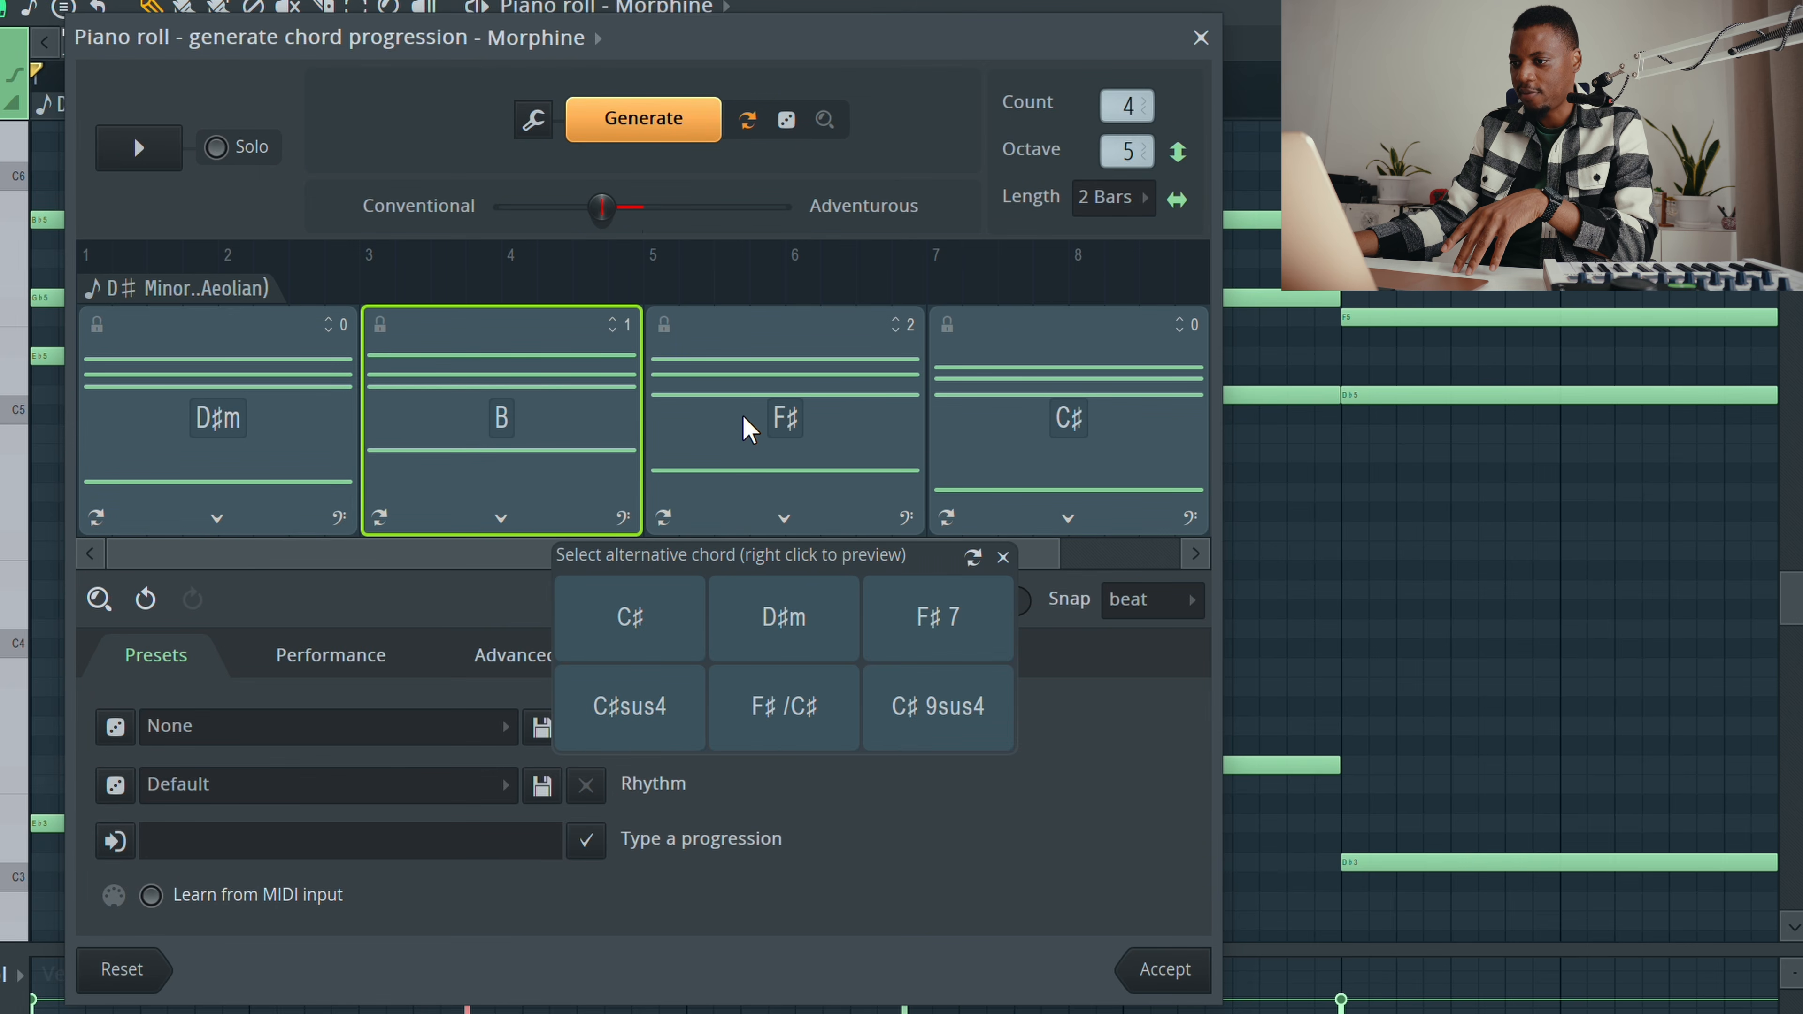
pyautogui.click(967, 424)
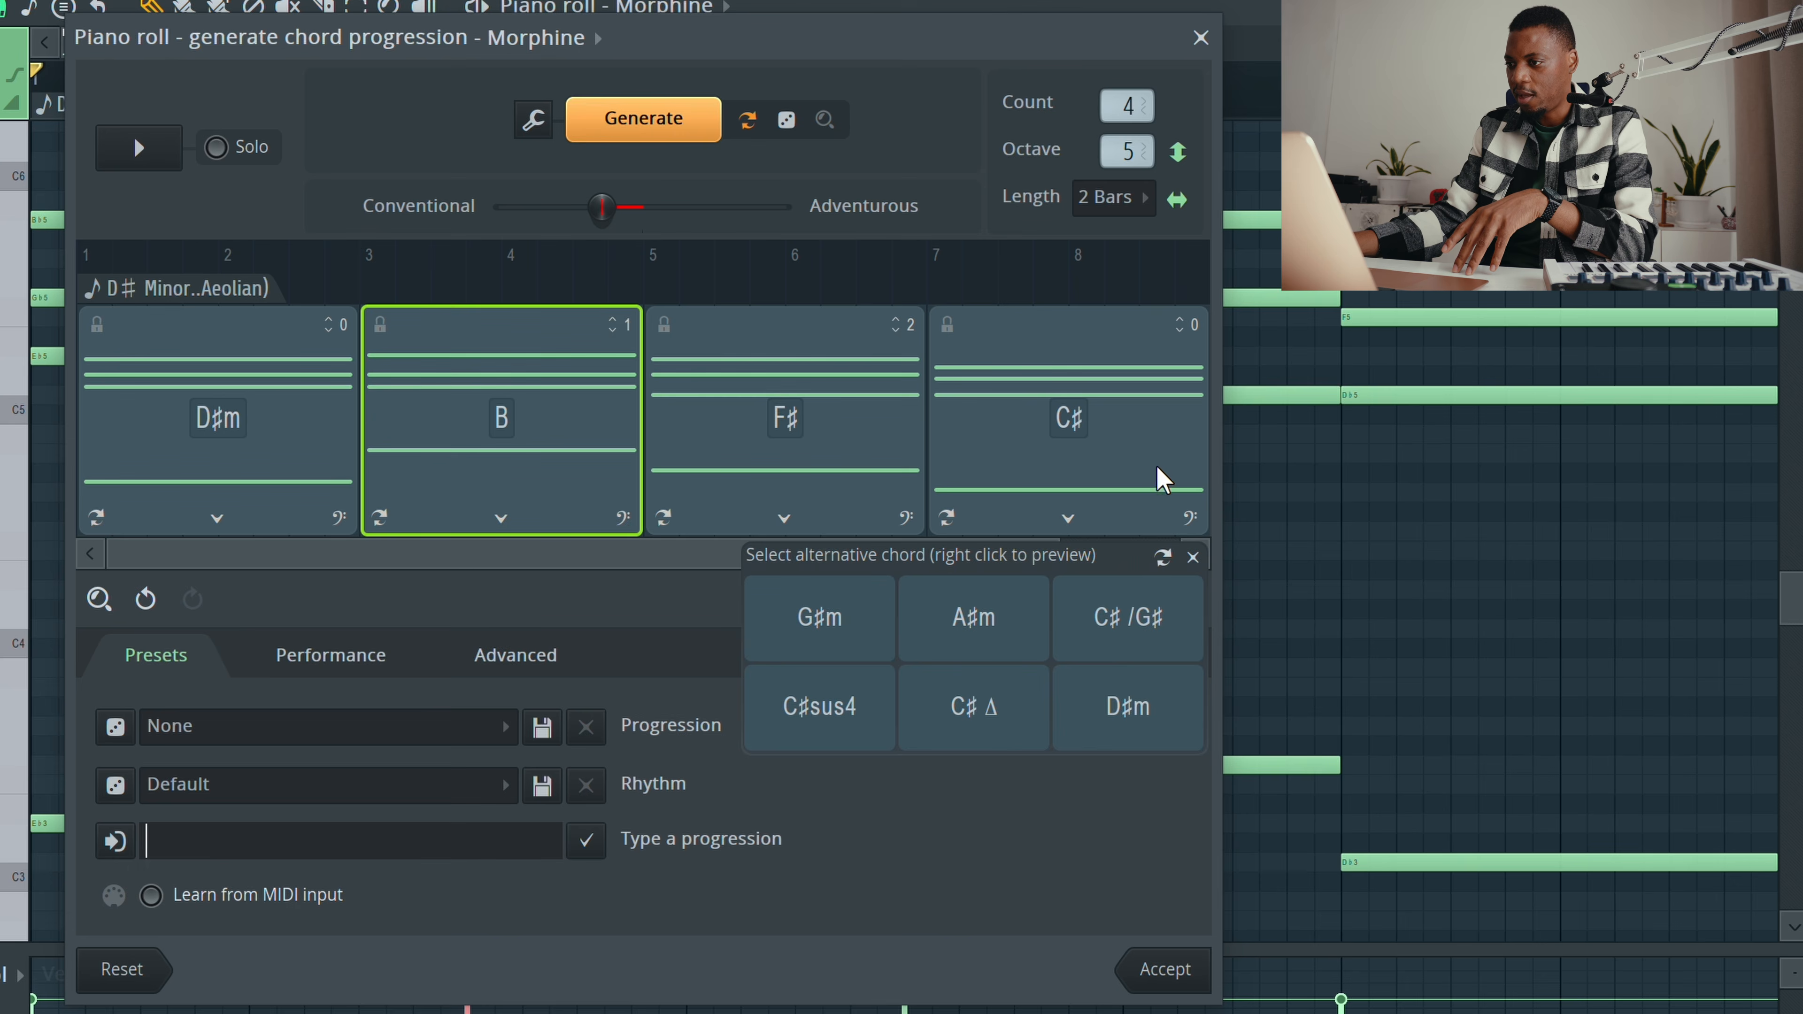
pyautogui.click(1182, 473)
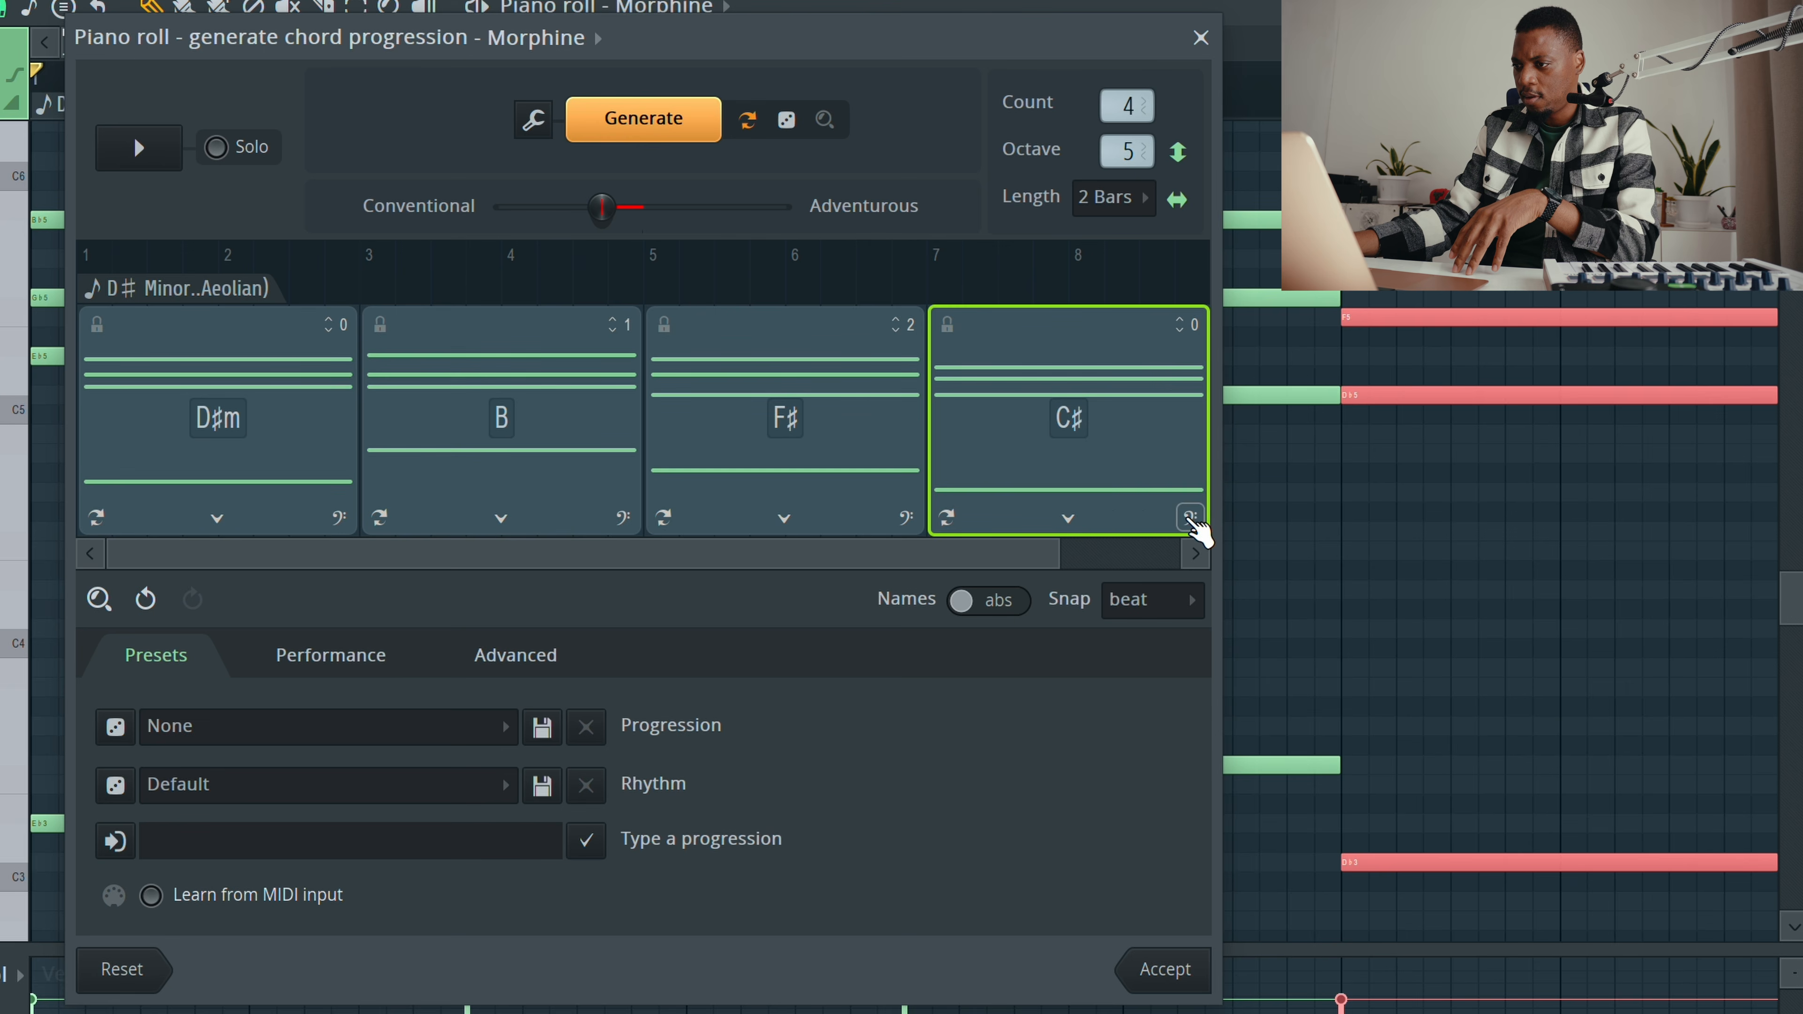
pyautogui.click(1192, 521)
pyautogui.click(1192, 521)
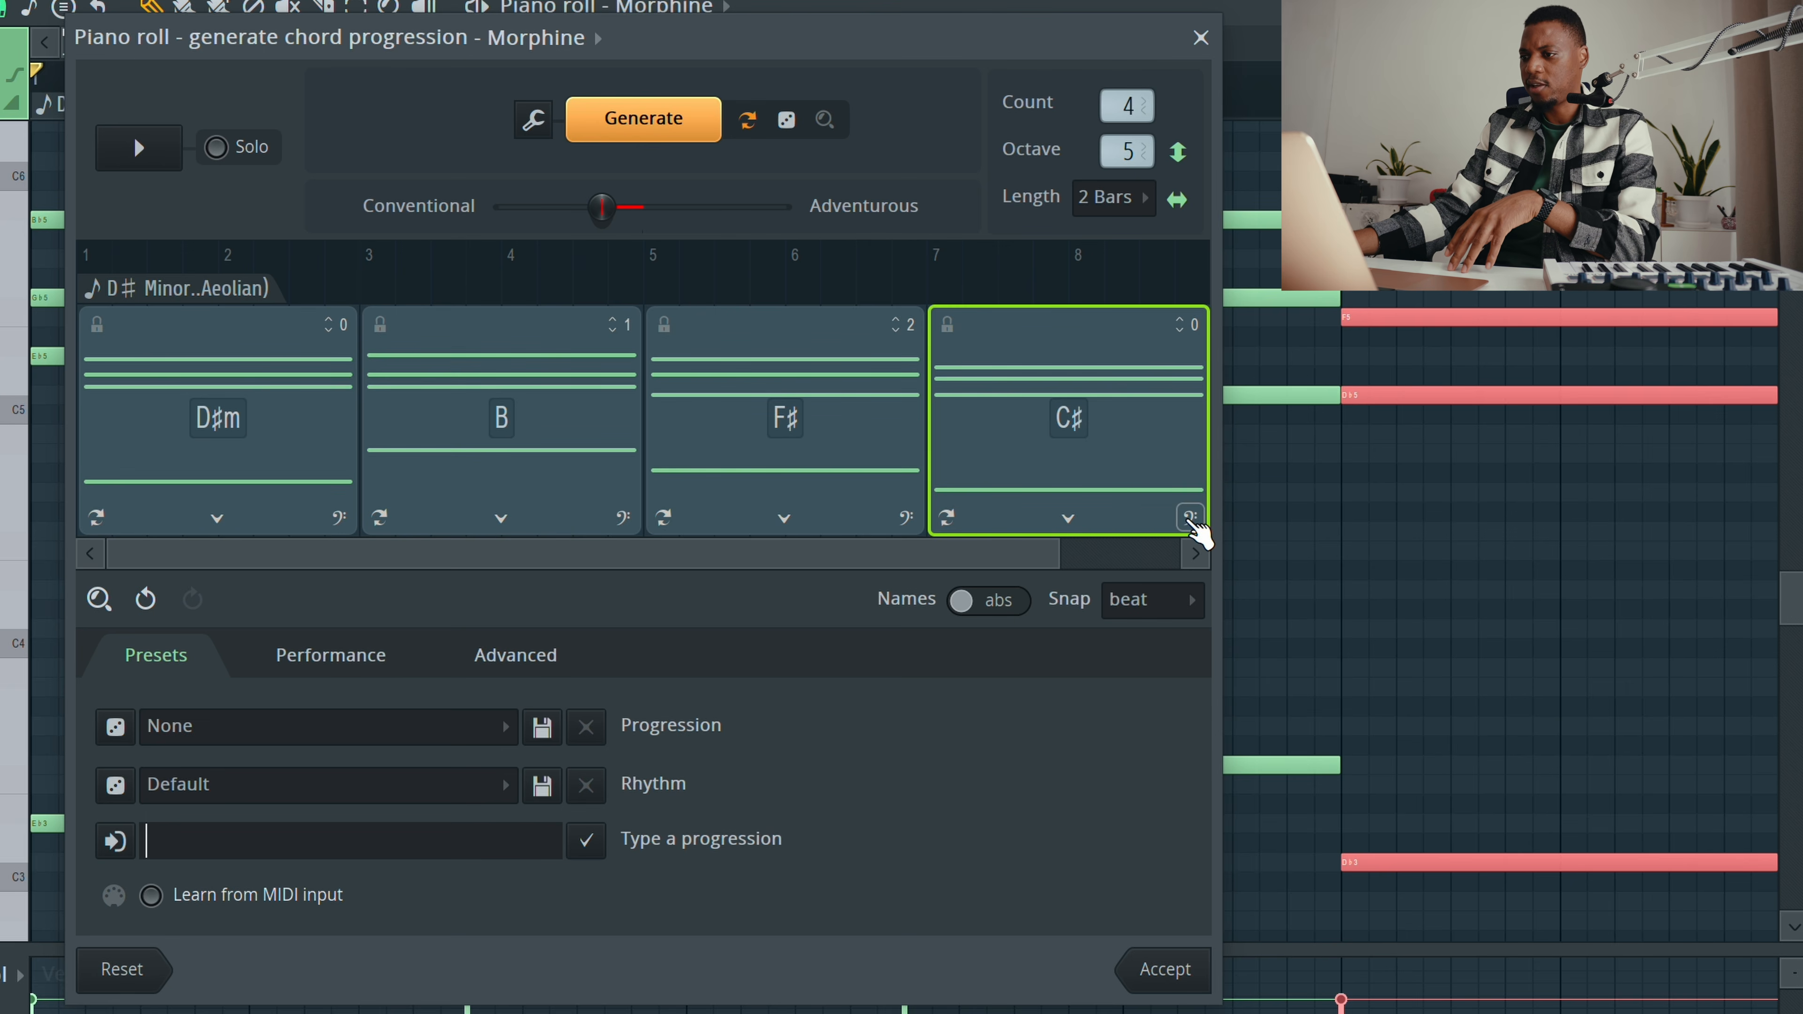
pyautogui.click(1192, 521)
pyautogui.click(1192, 521)
pyautogui.click(1192, 521)
pyautogui.click(1192, 521)
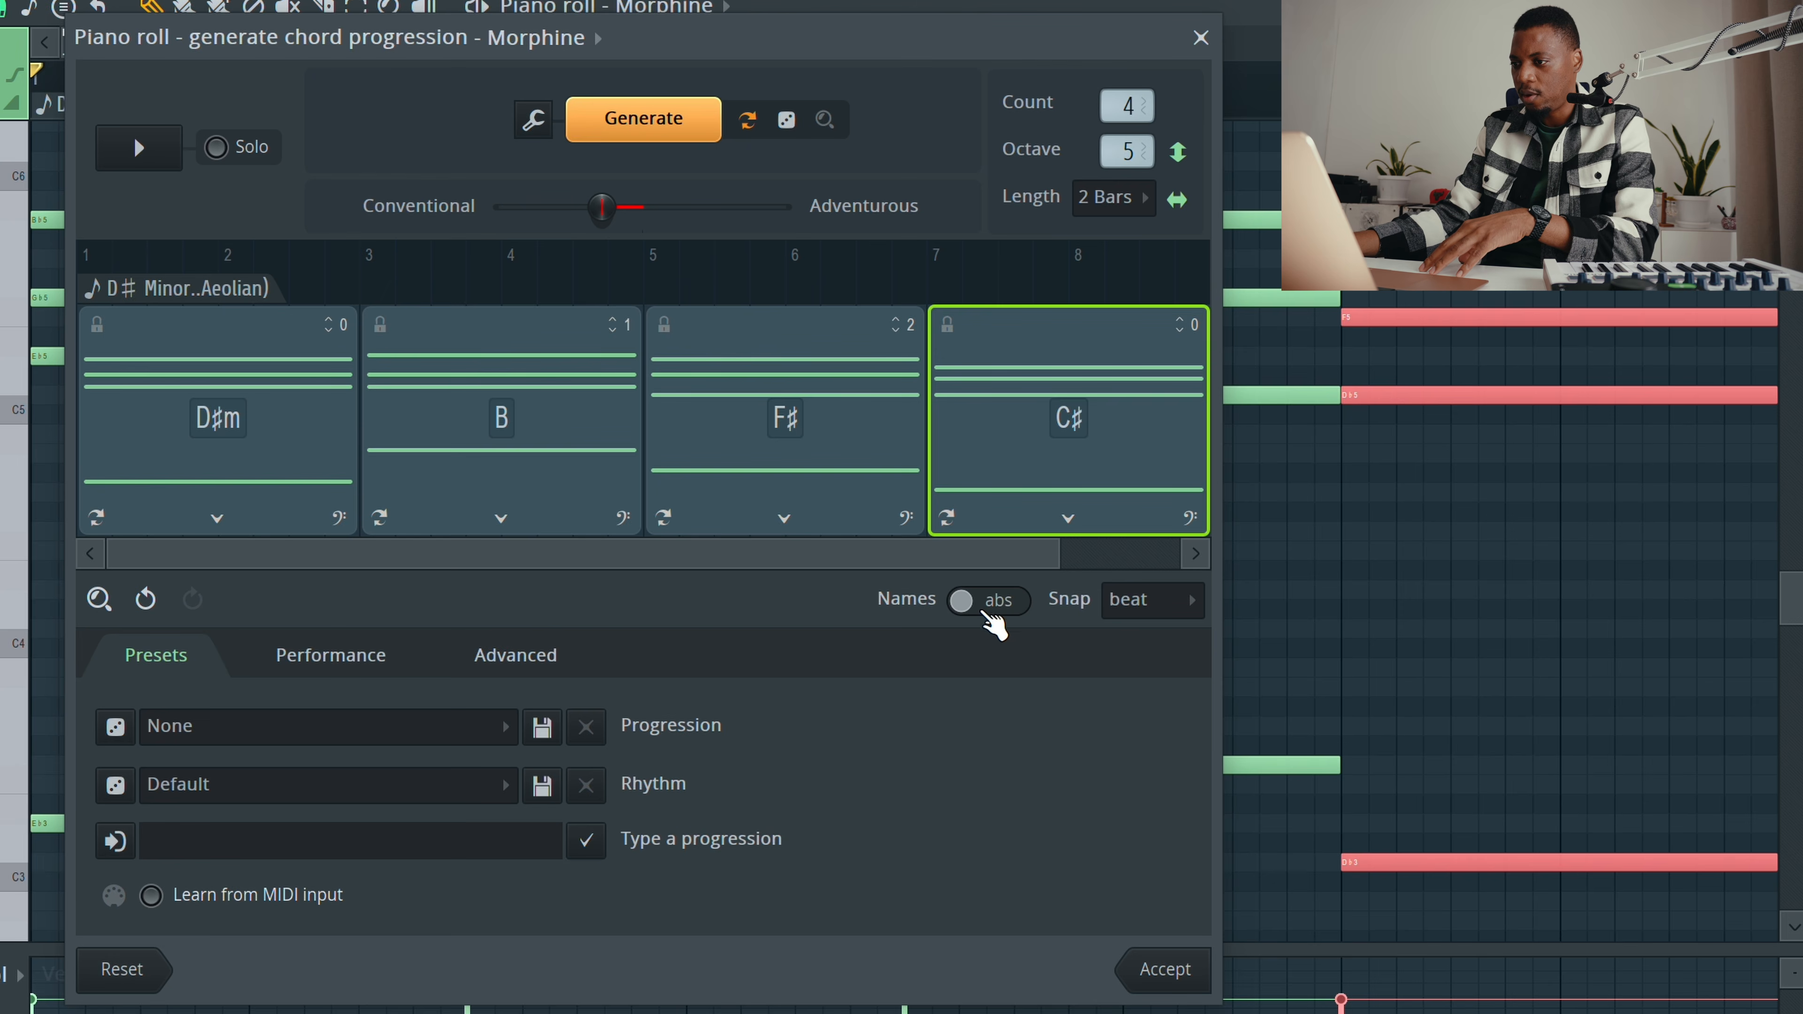
# Step: Toggle the chord name display between naming styles and open the snap options without changing them
pyautogui.click(991, 601)
pyautogui.click(991, 602)
pyautogui.click(990, 601)
pyautogui.click(991, 601)
pyautogui.click(990, 601)
pyautogui.click(990, 601)
pyautogui.click(991, 601)
pyautogui.click(990, 601)
pyautogui.click(1134, 604)
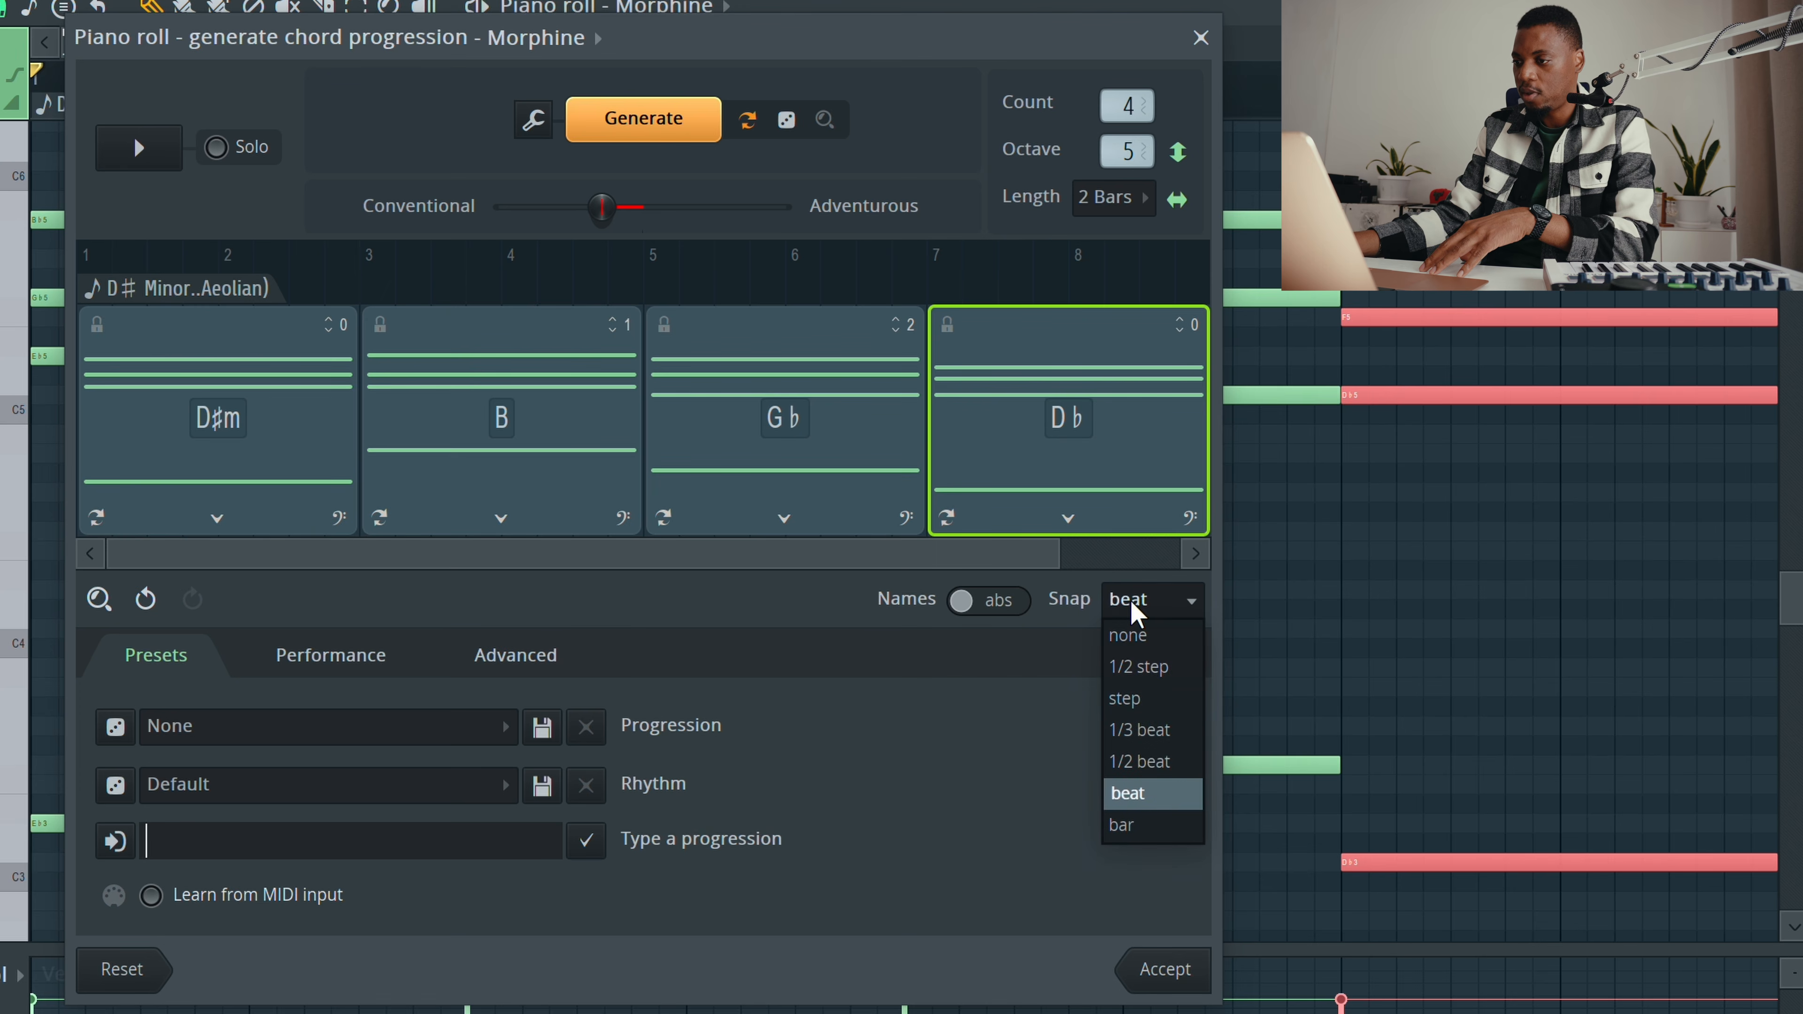
pyautogui.click(591, 604)
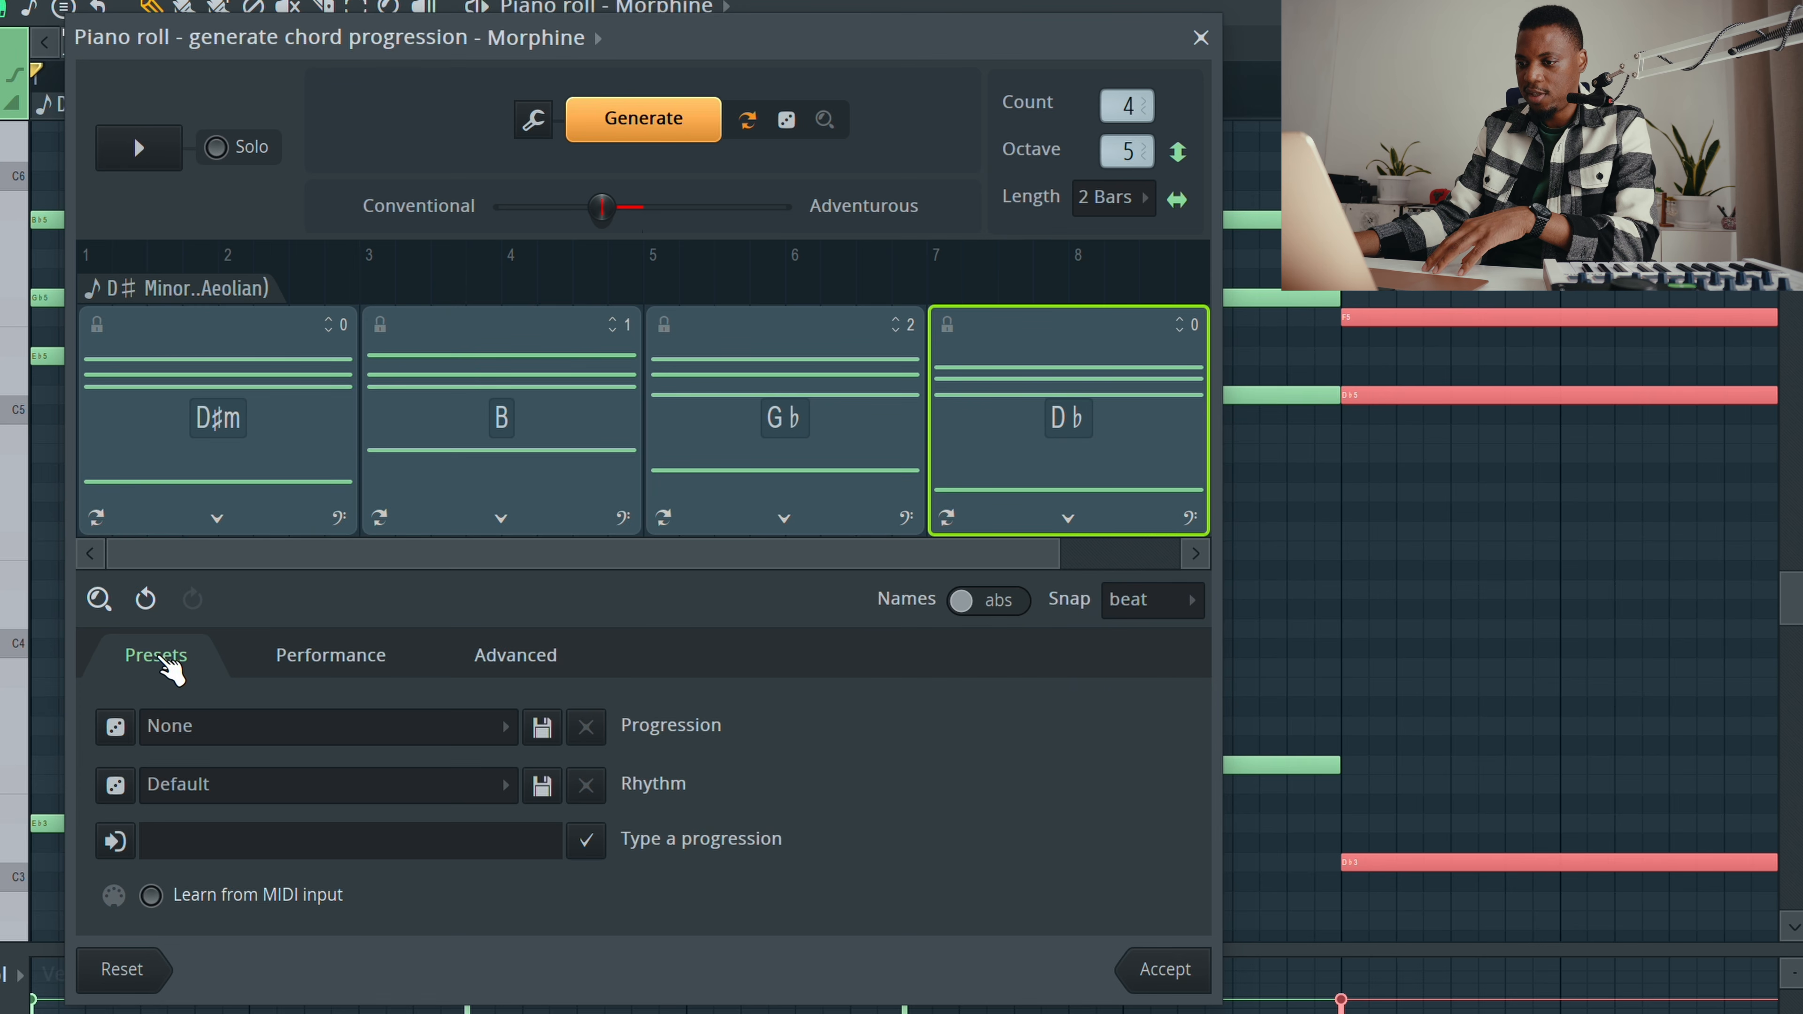
# Step: Inspect the Performance and Advanced tabs of the chord progression generator
pyautogui.click(357, 662)
pyautogui.click(526, 657)
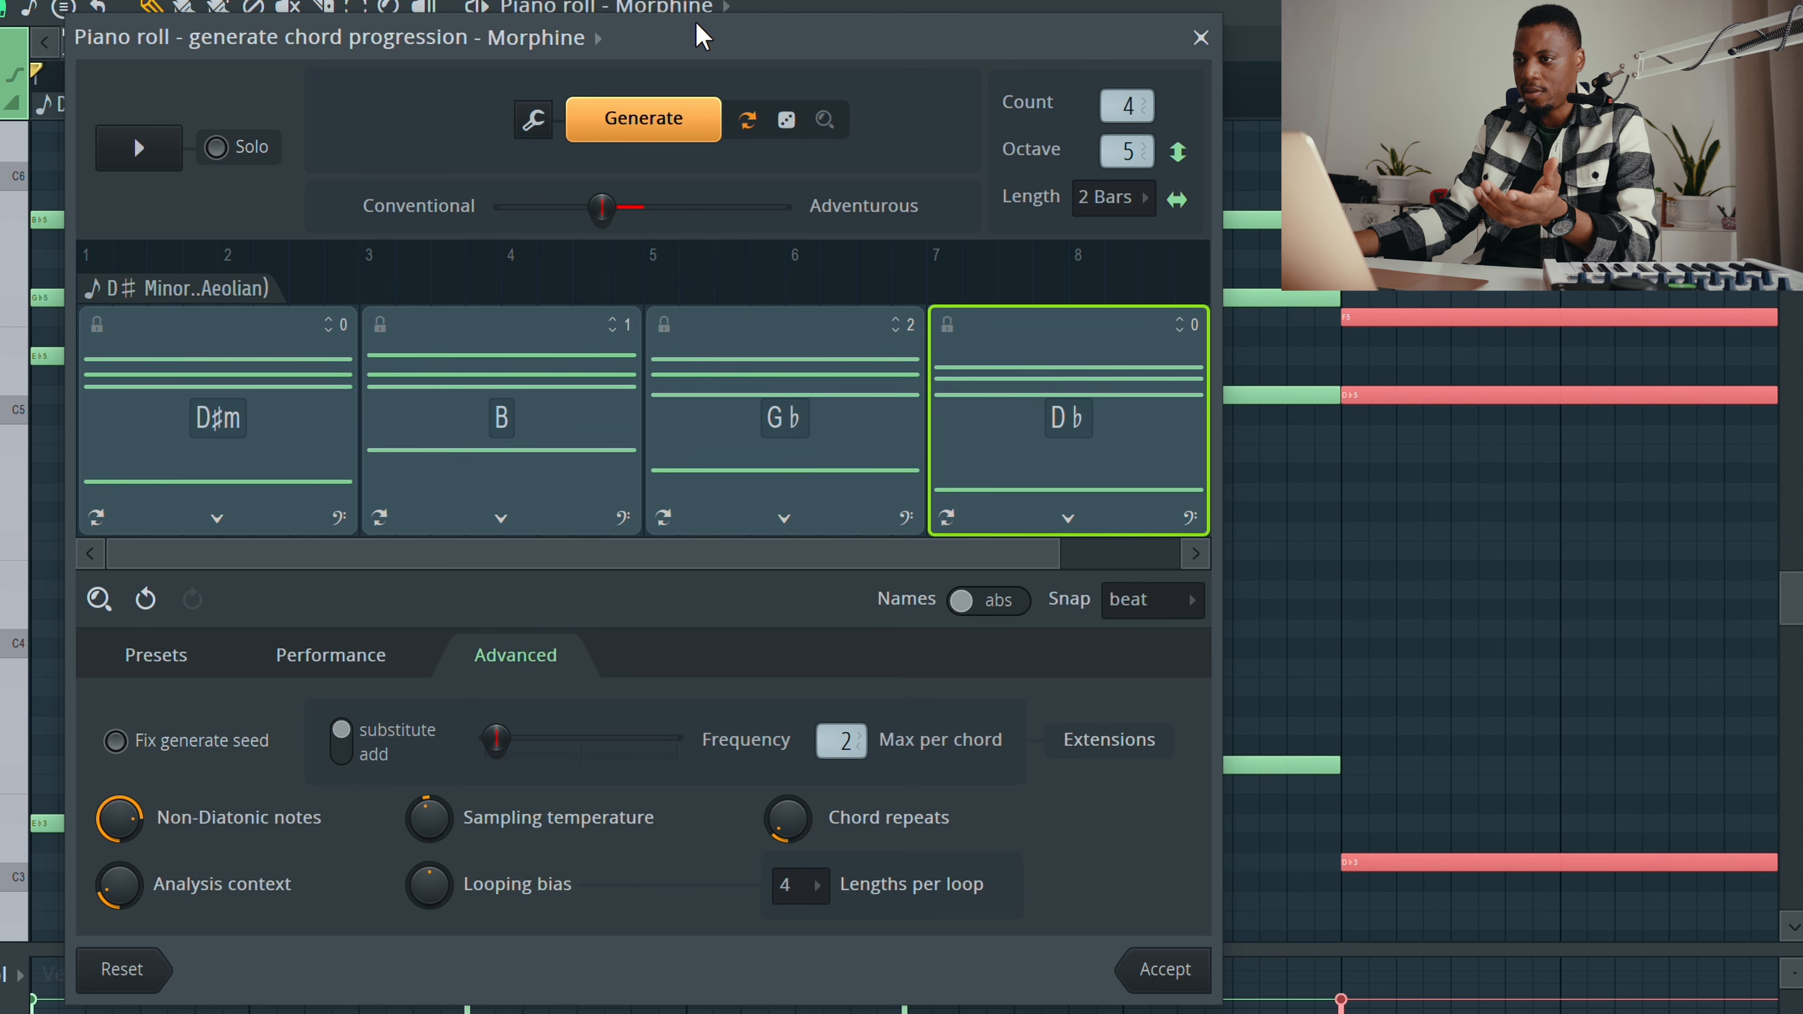
pyautogui.moveTo(717, 50); pyautogui.dragTo(739, 61)
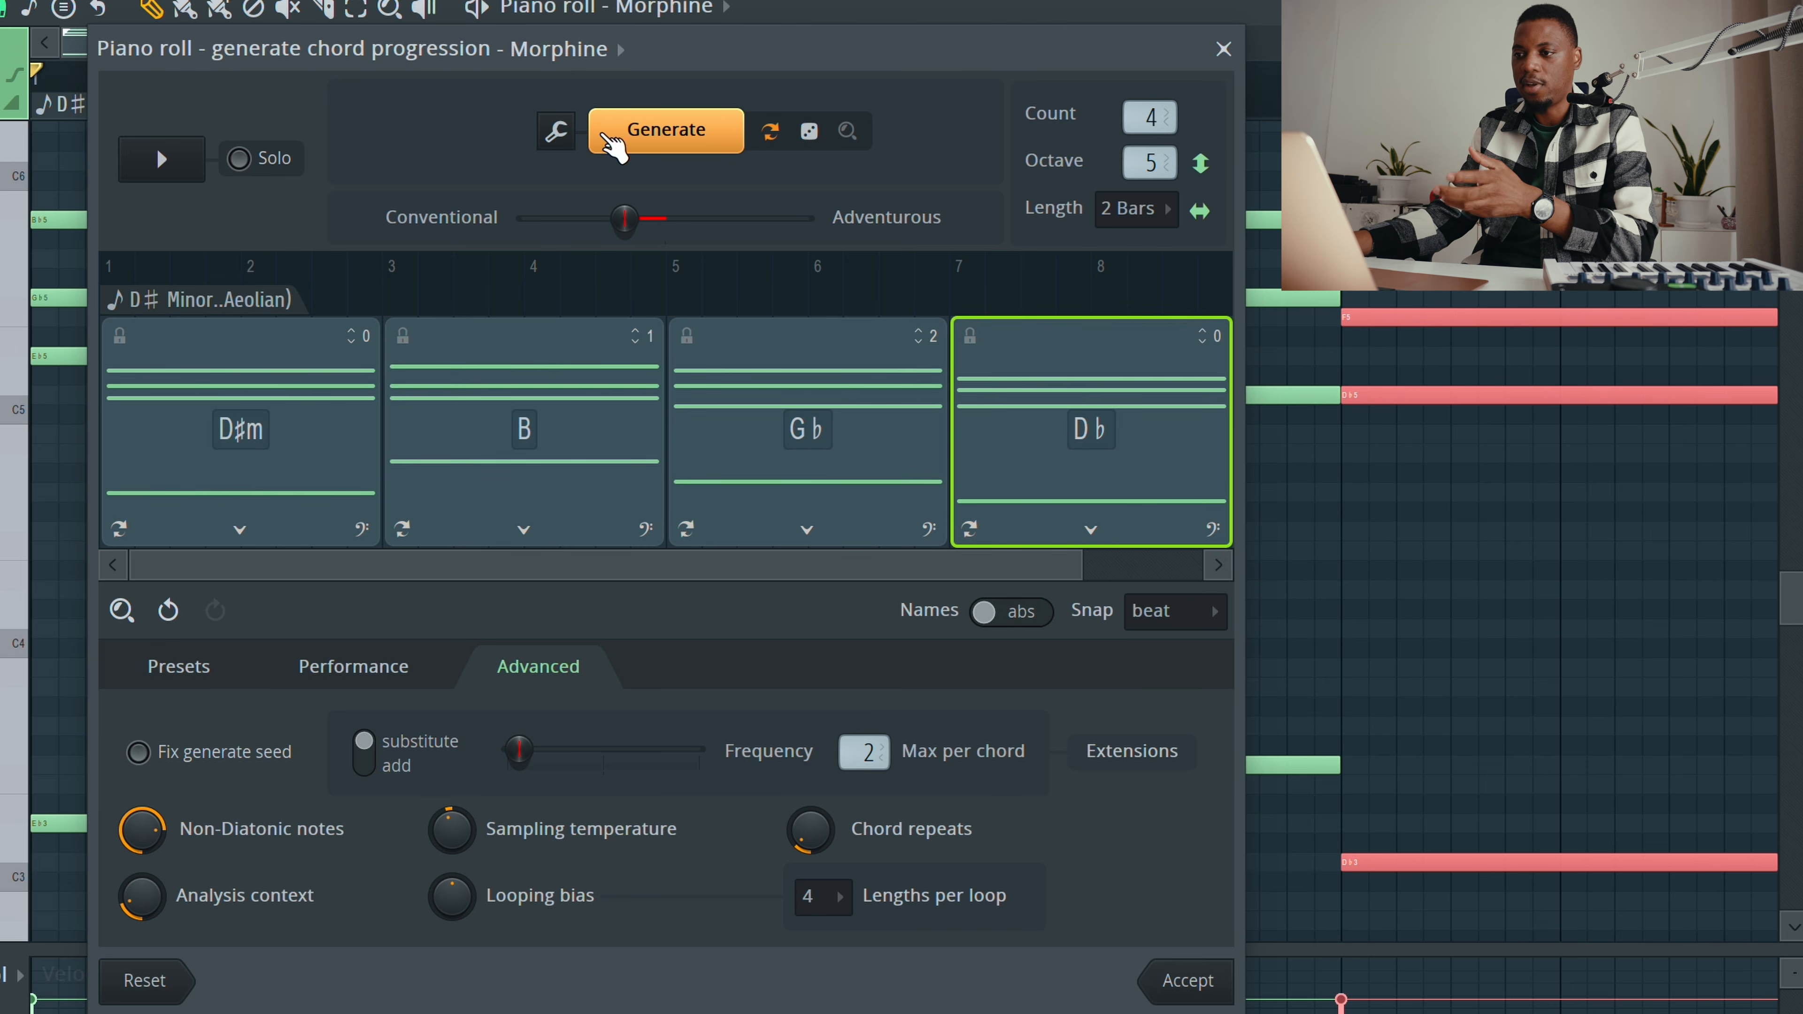
# Step: Close the chord progression generator without accepting, then close the Morphine piano roll
pyautogui.click(558, 133)
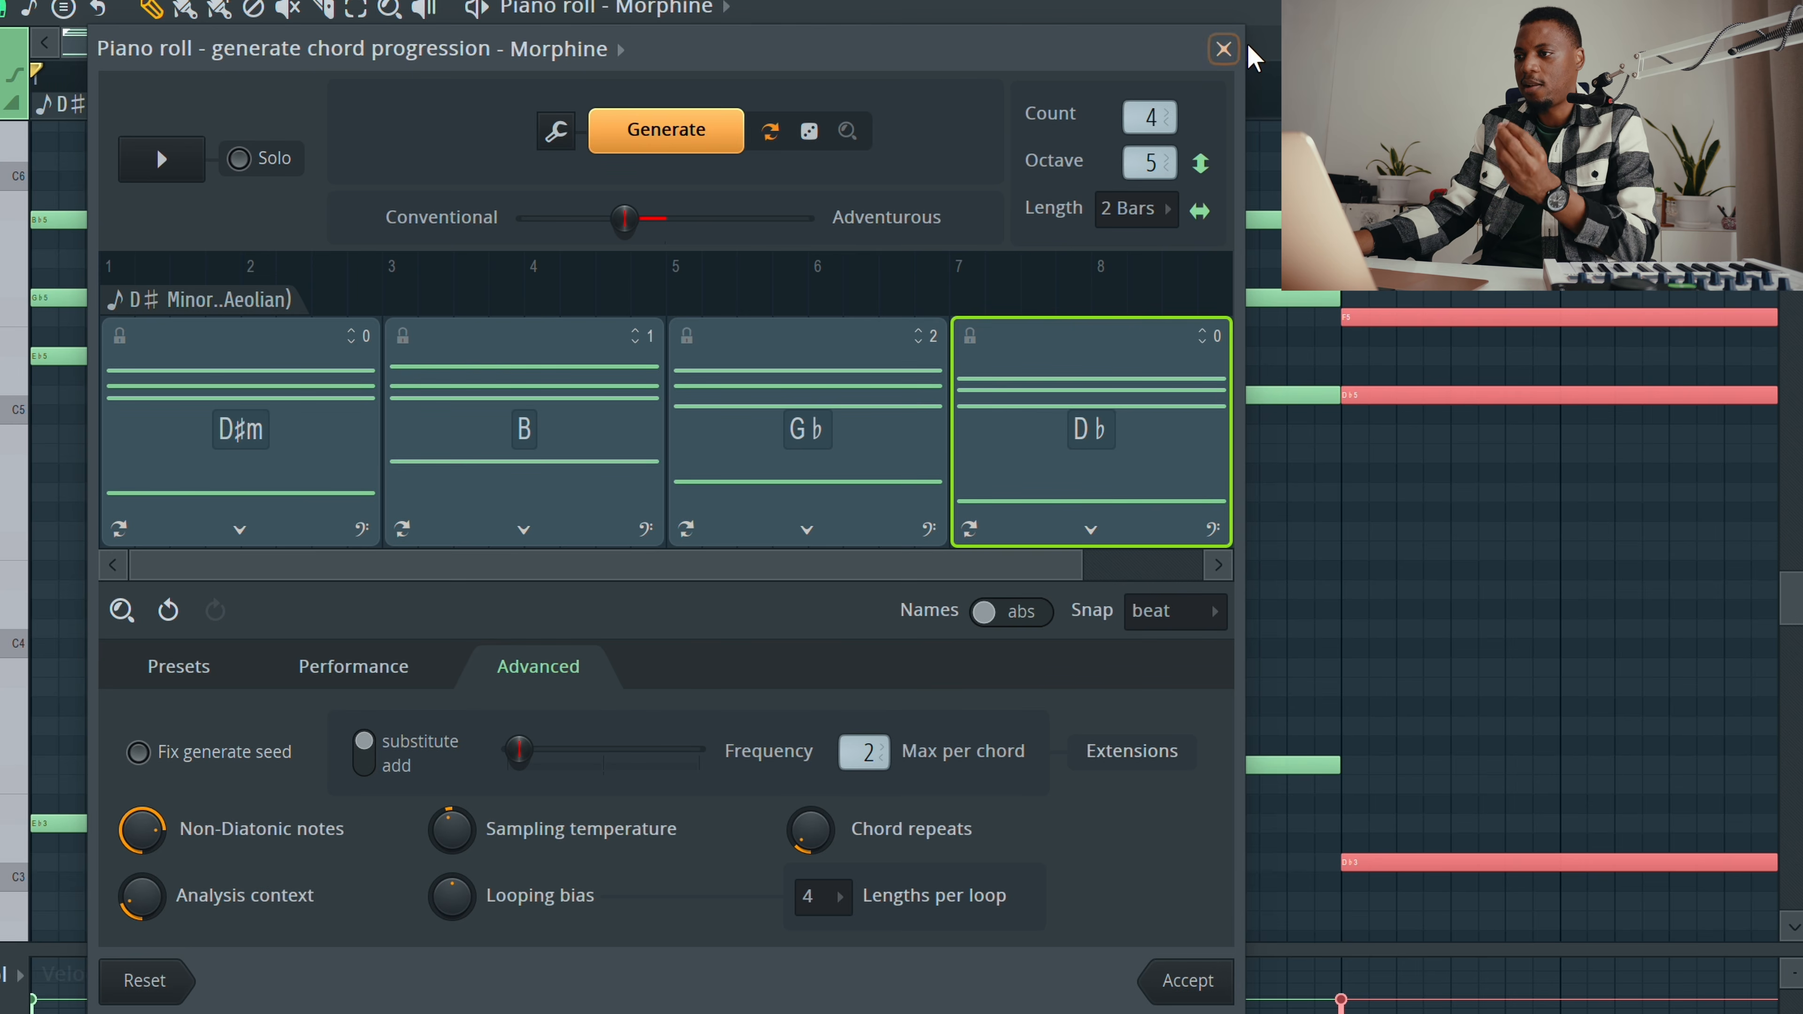
pyautogui.click(1224, 49)
pyautogui.click(685, 671)
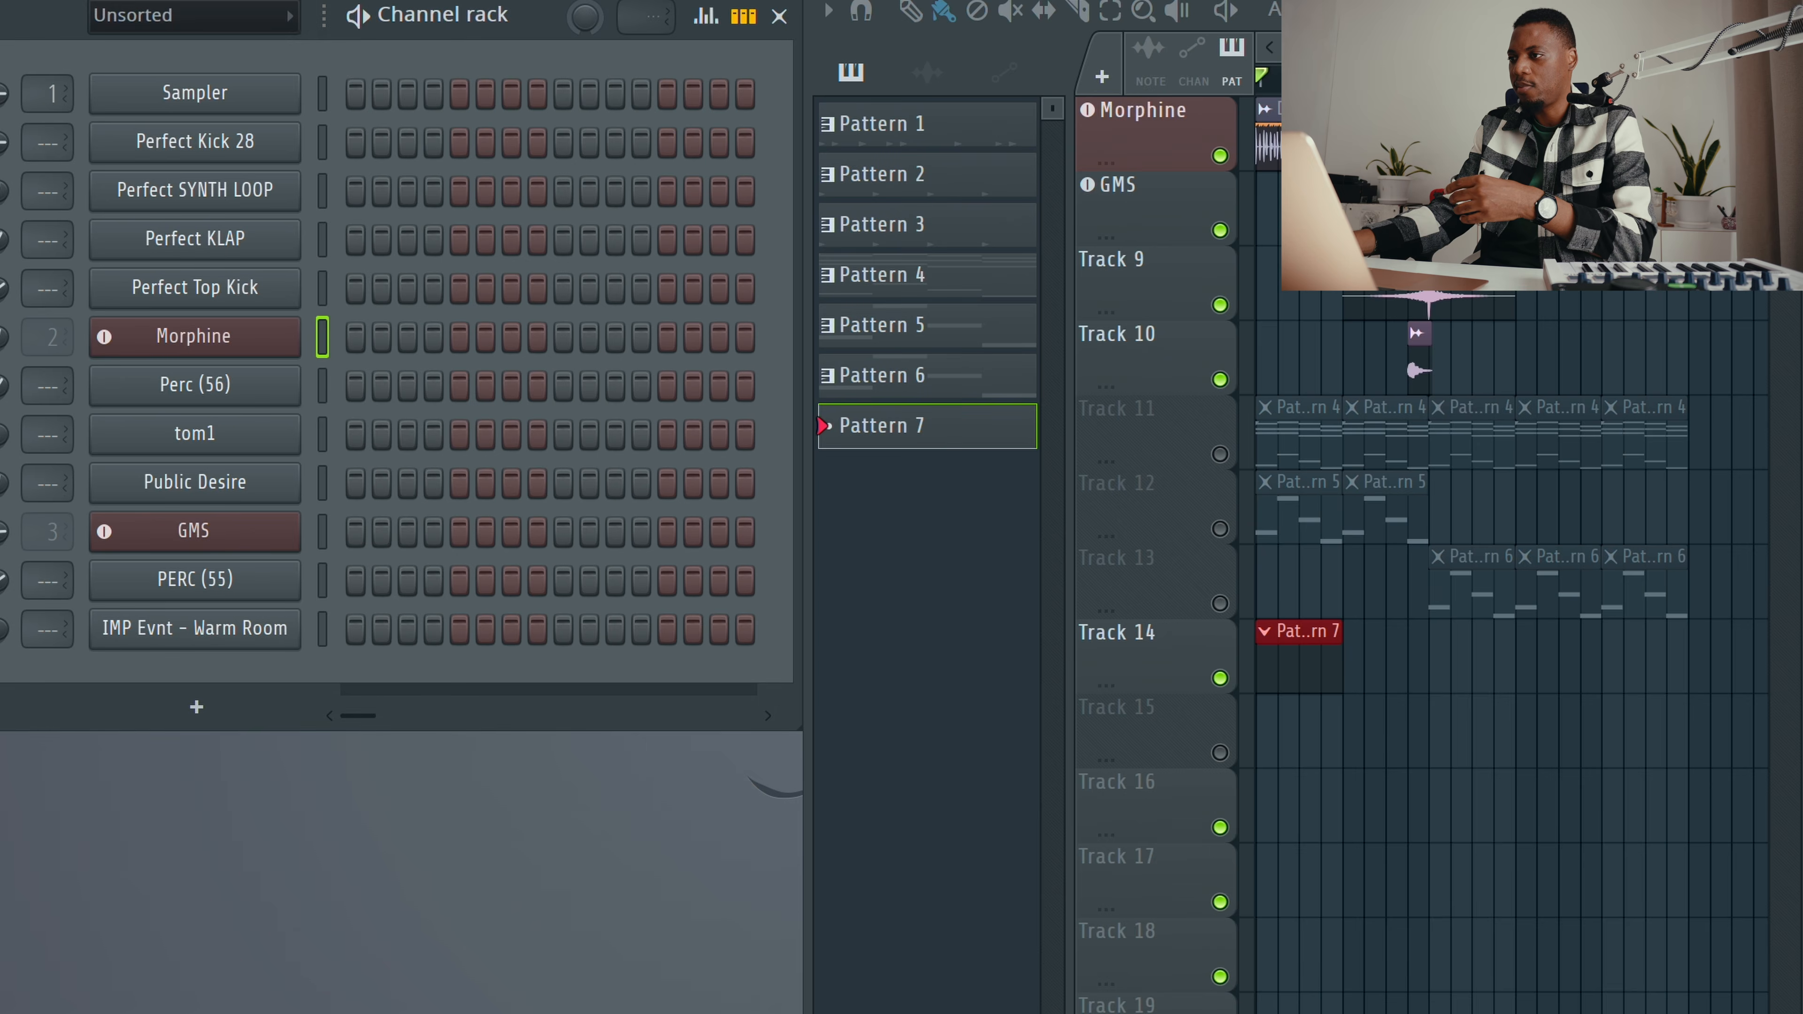
pyautogui.click(1749, 14)
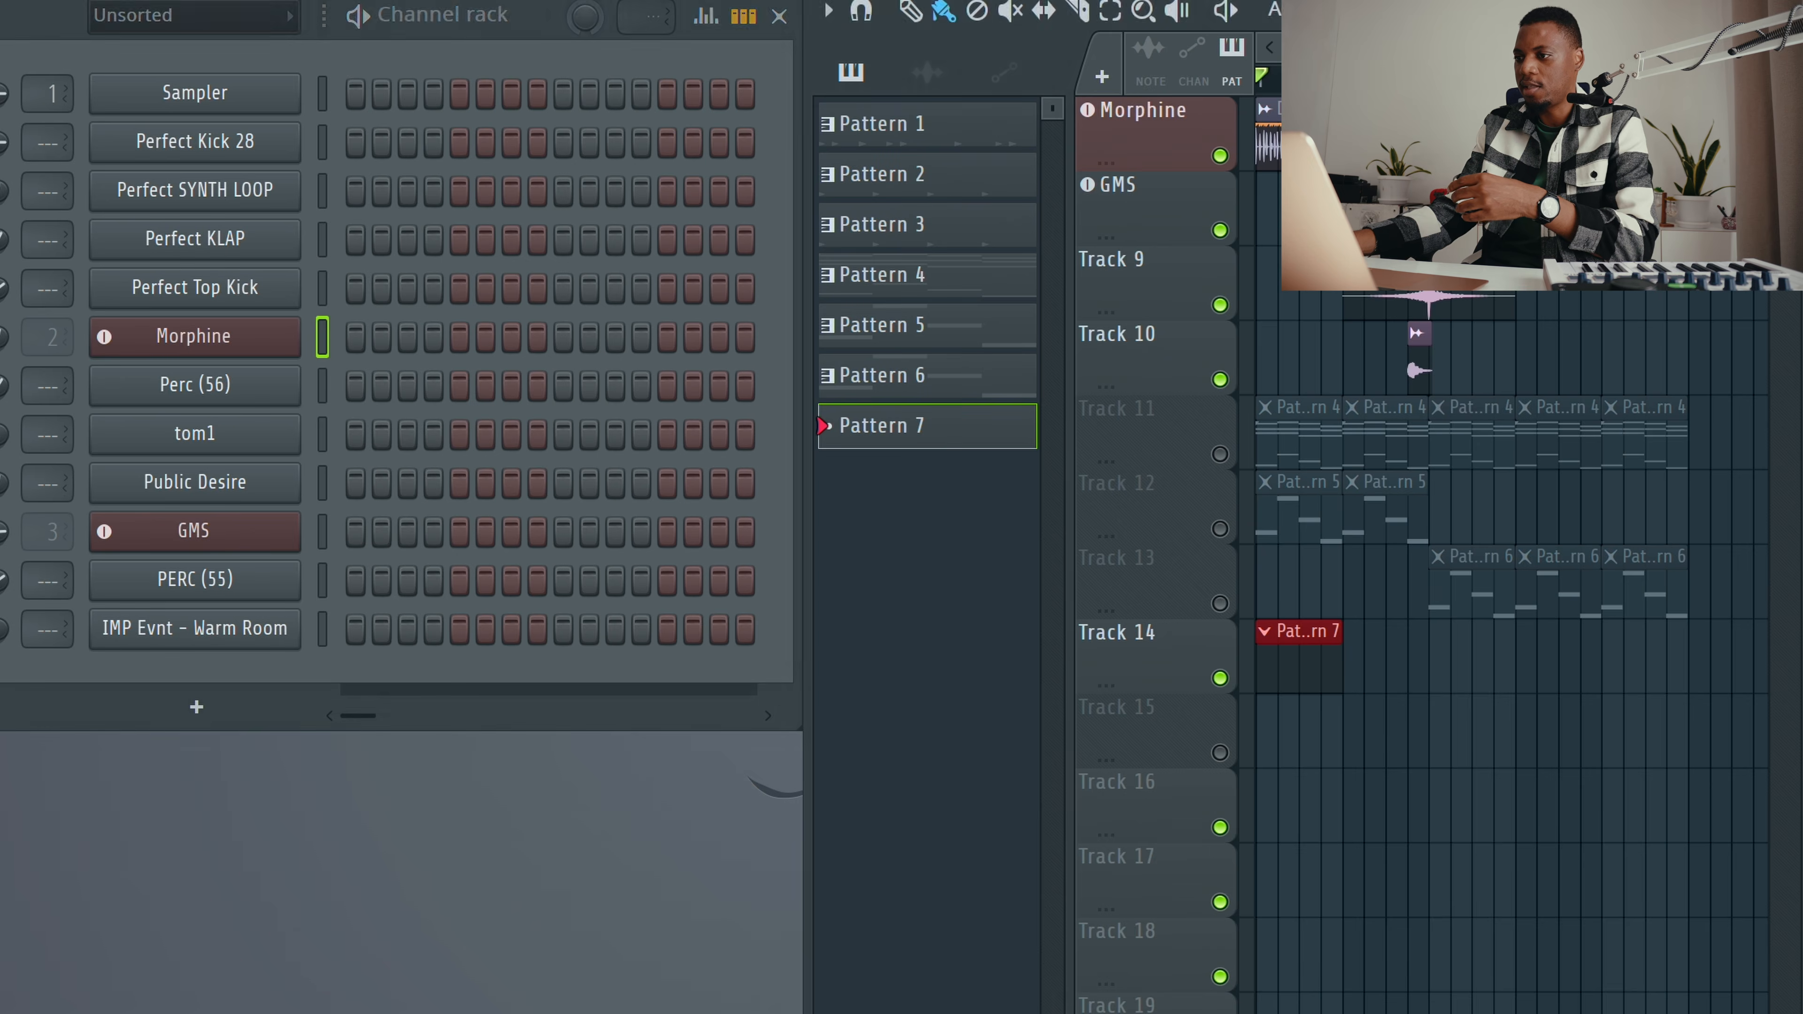
# Step: Unmute Tracks 13, 12 and 11 in the playlist
pyautogui.click(319, 603)
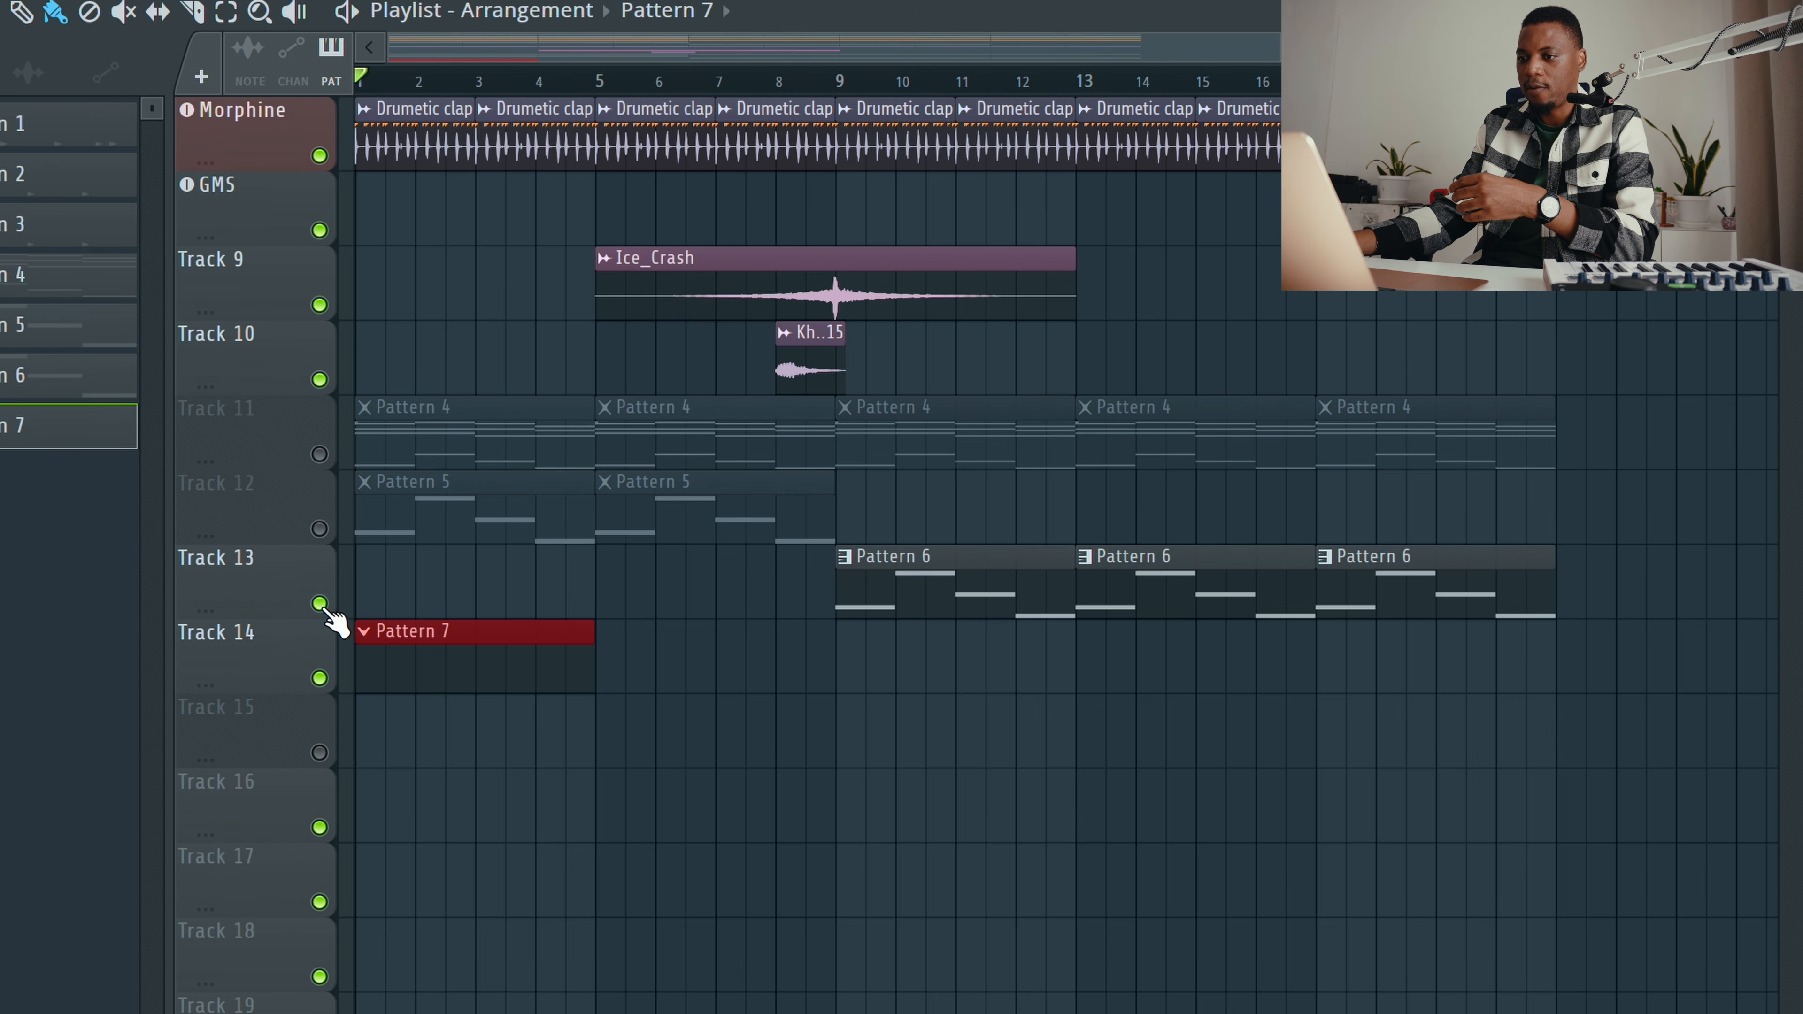
pyautogui.click(319, 529)
pyautogui.click(320, 454)
pyautogui.scroll(3, 535, 339)
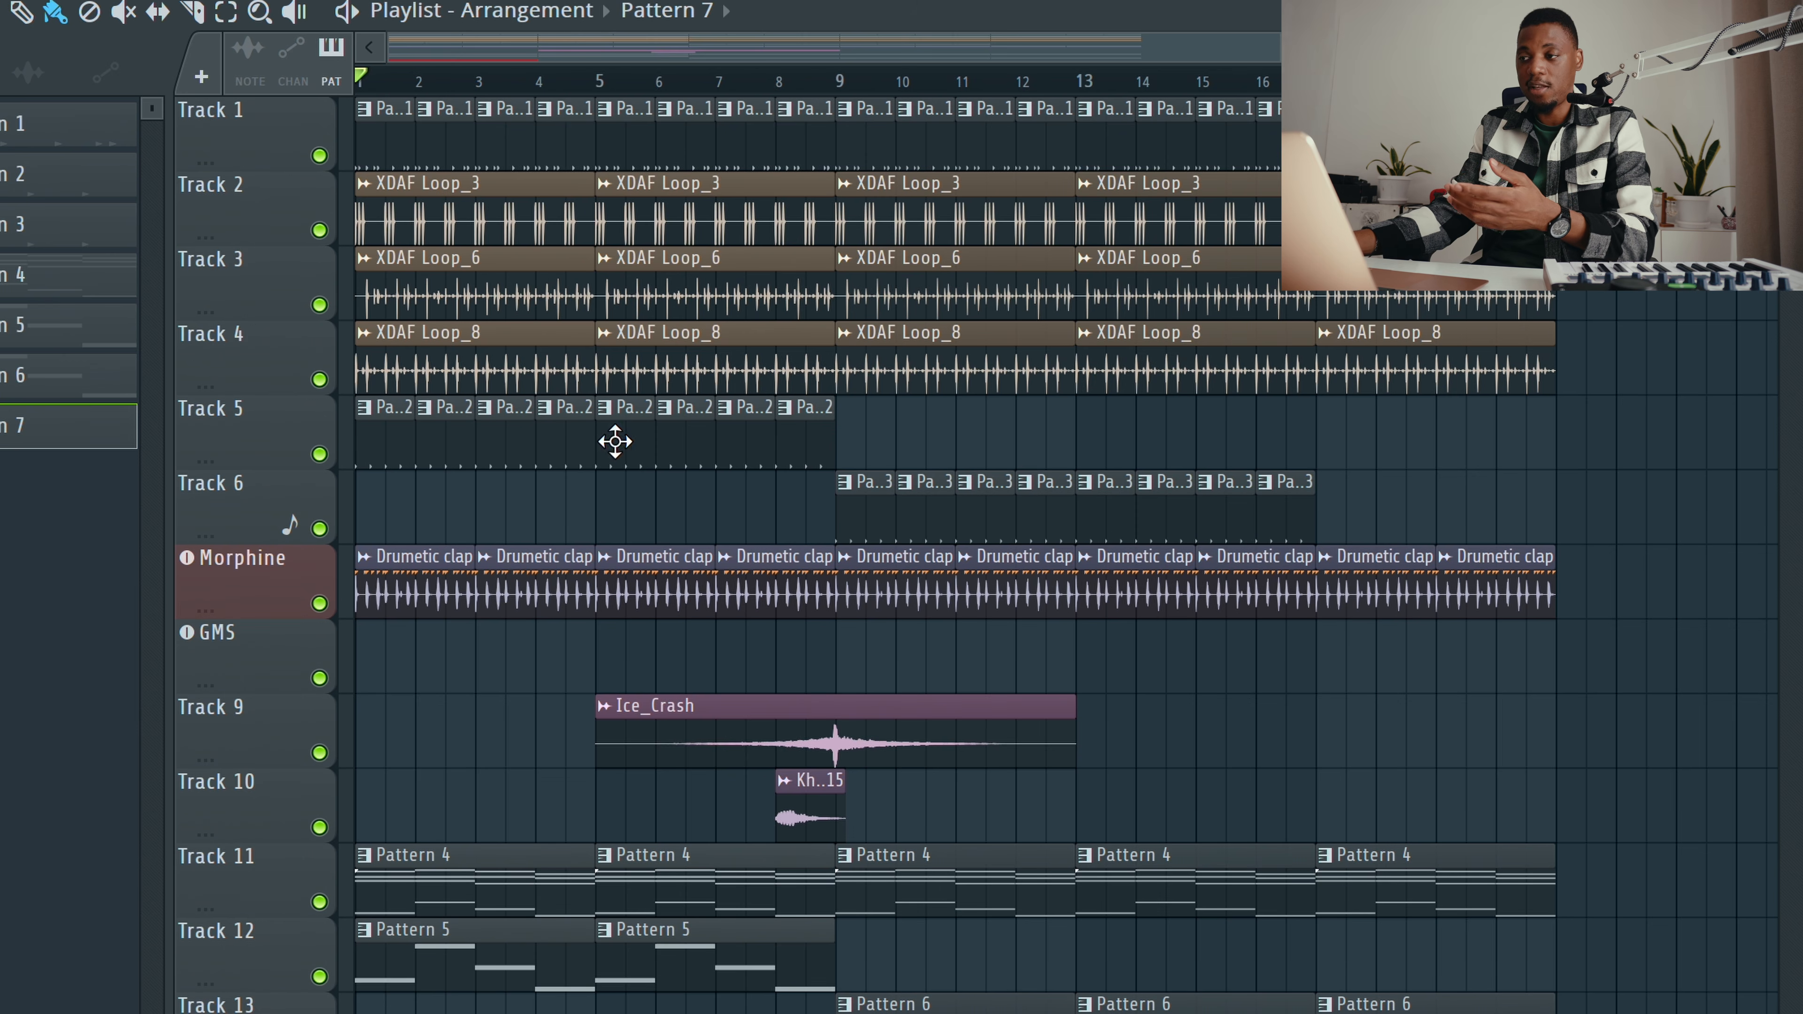
pyautogui.scroll(-1, 959, 554)
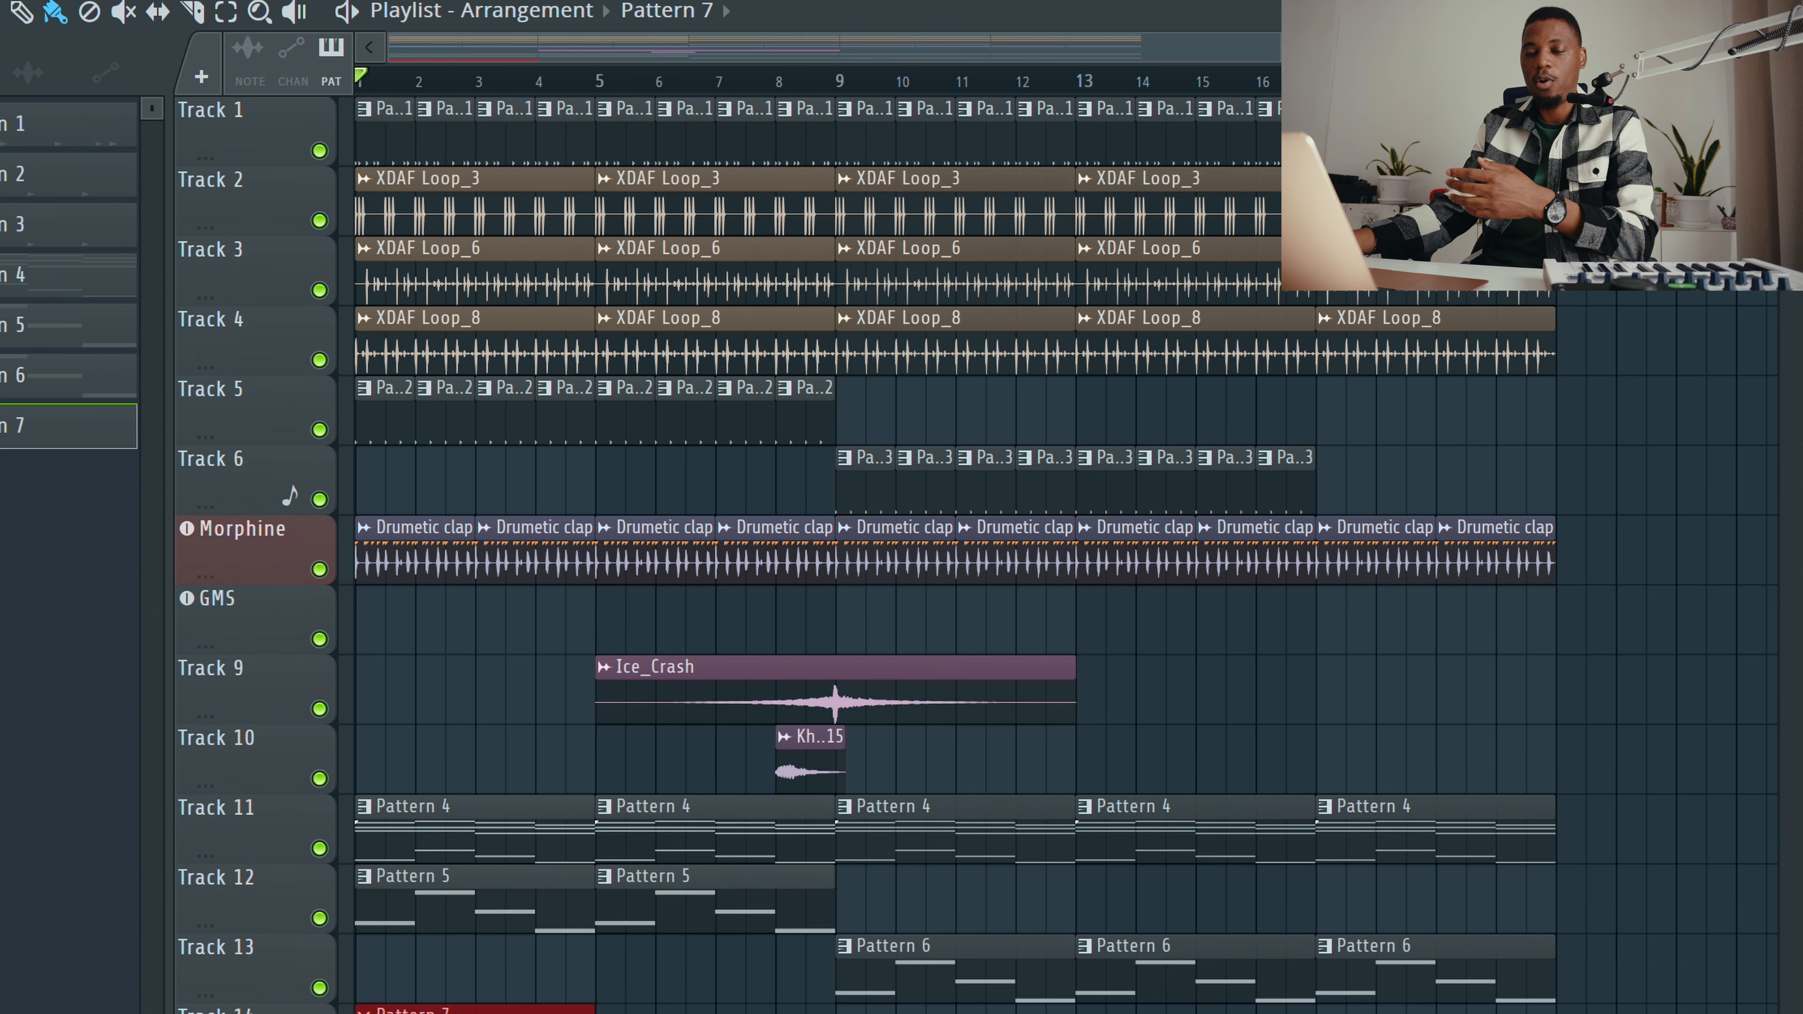